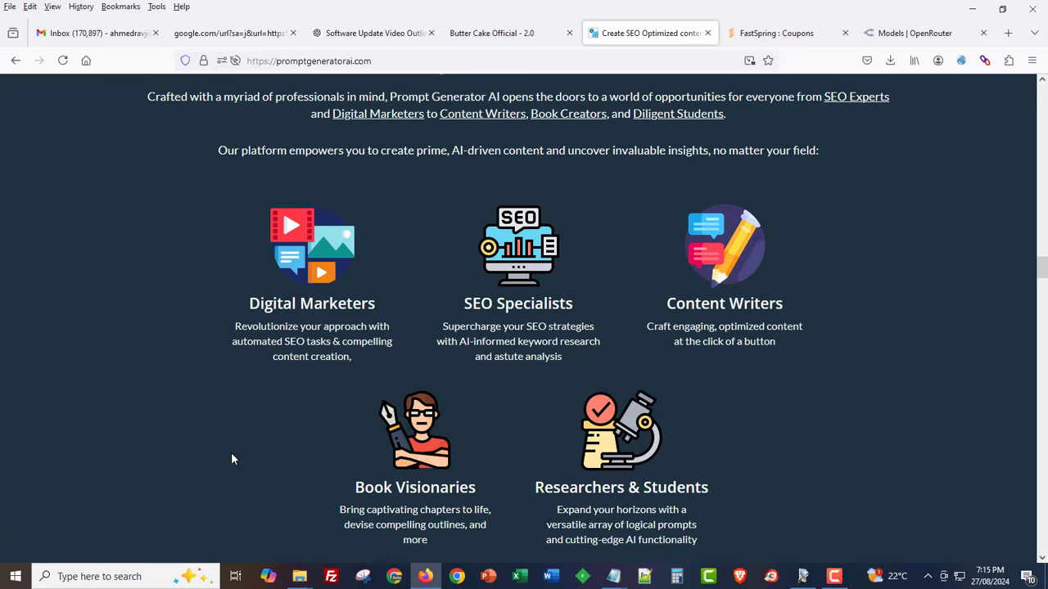
# Review the audience, use-case and powerful-features sections of the promptgeneratorai.com sales page
pyautogui.scroll(-10, 232, 459)
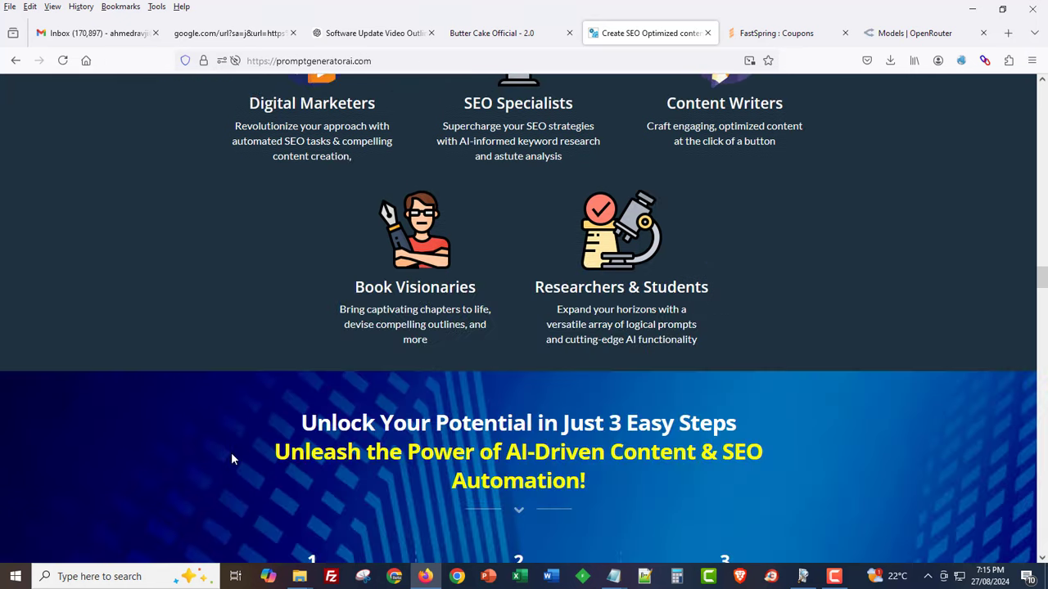
pyautogui.scroll(-7, 232, 453)
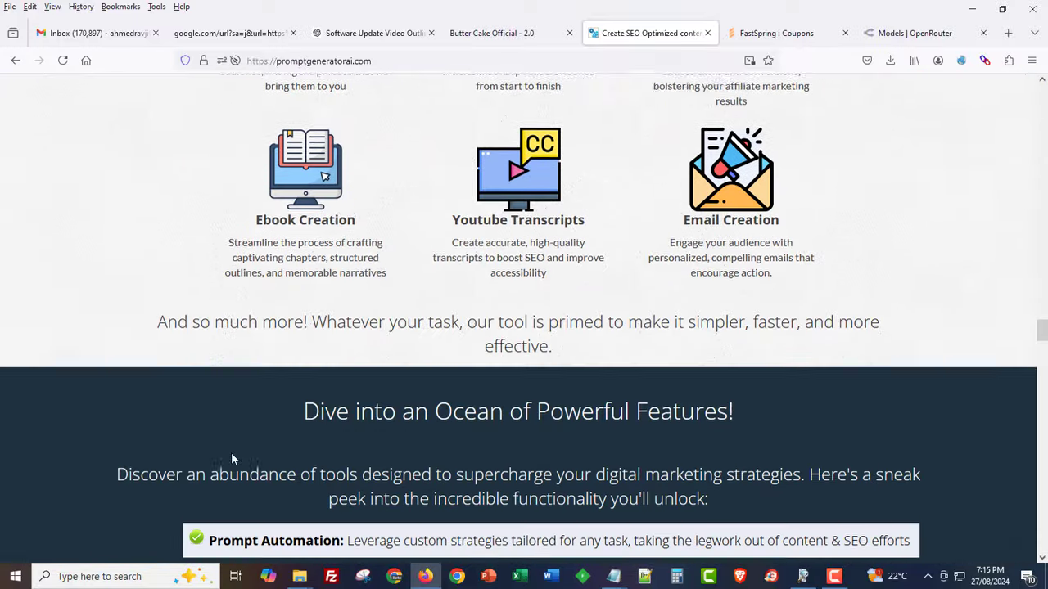
pyautogui.scroll(3, 231, 453)
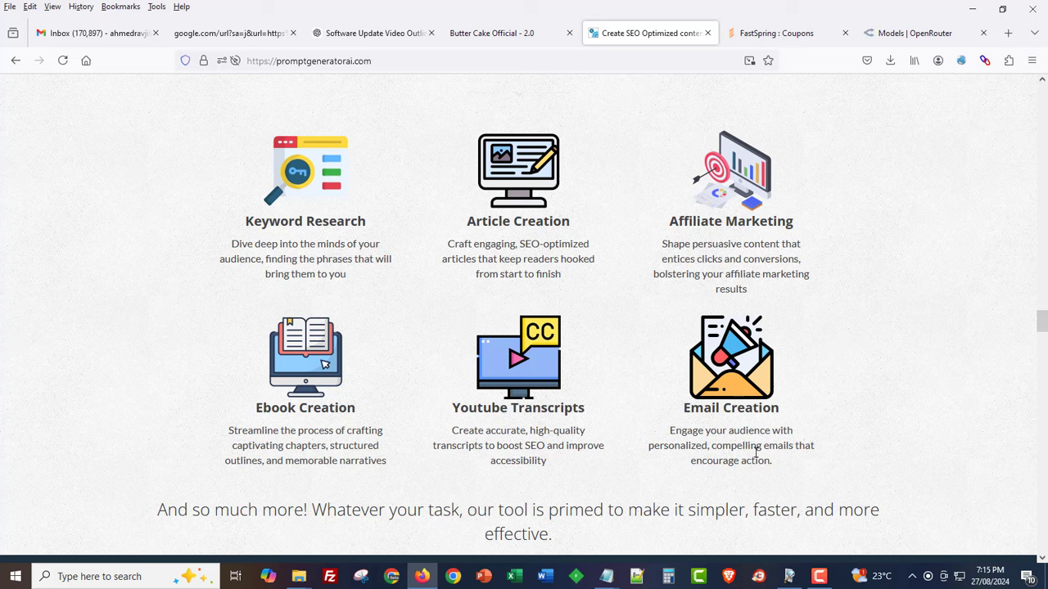
pyautogui.scroll(-5, 754, 481)
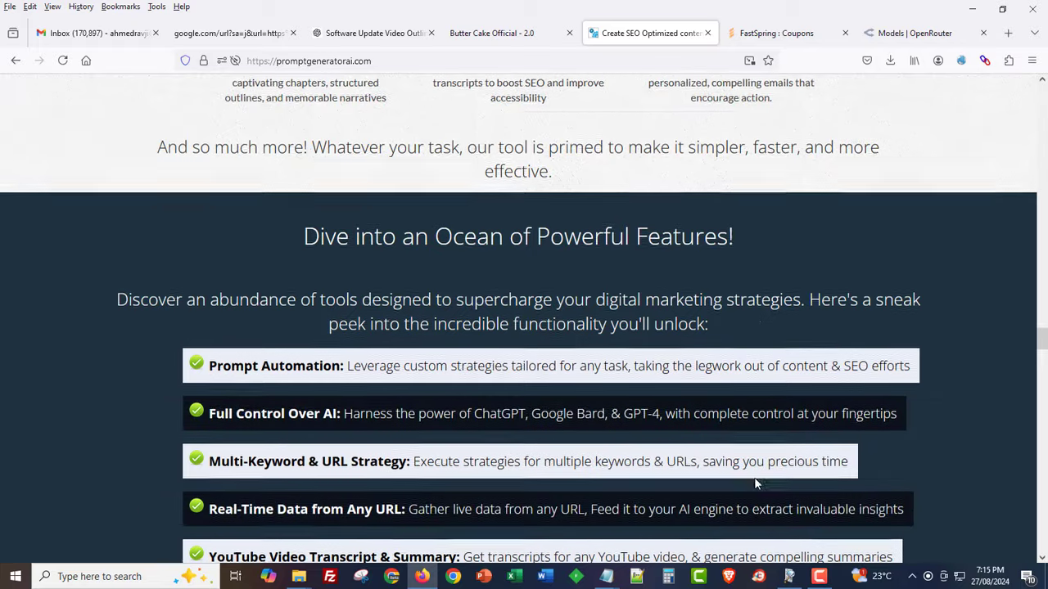
pyautogui.scroll(-3, 754, 483)
# Switch to PromptGeneratorAI and view the Bard, Bing Chat and Claude engines in turn, ending on Chat GPT
pyautogui.click(789, 577)
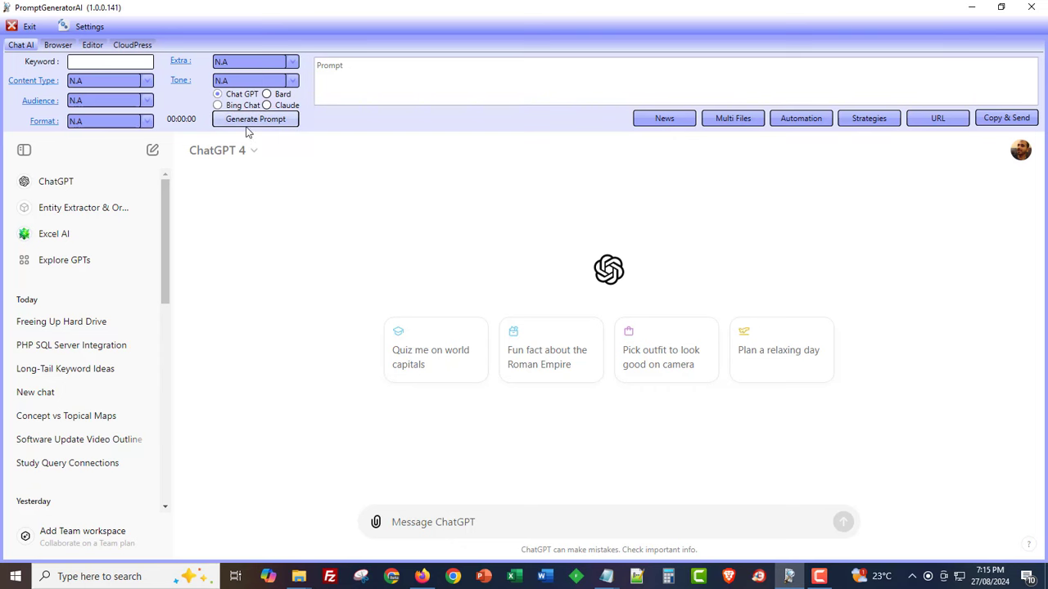
pyautogui.click(269, 95)
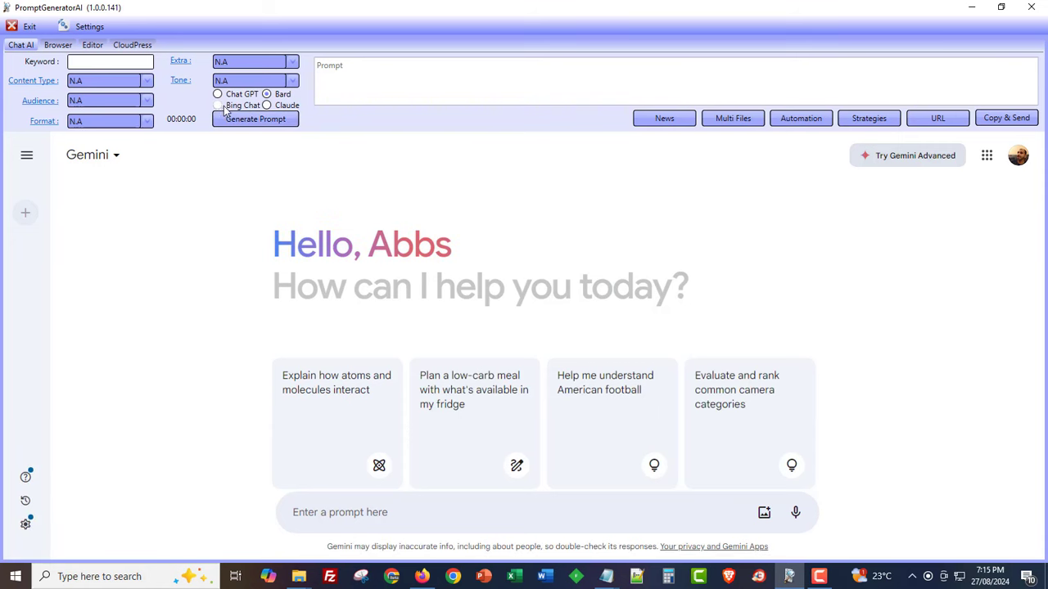
pyautogui.click(223, 107)
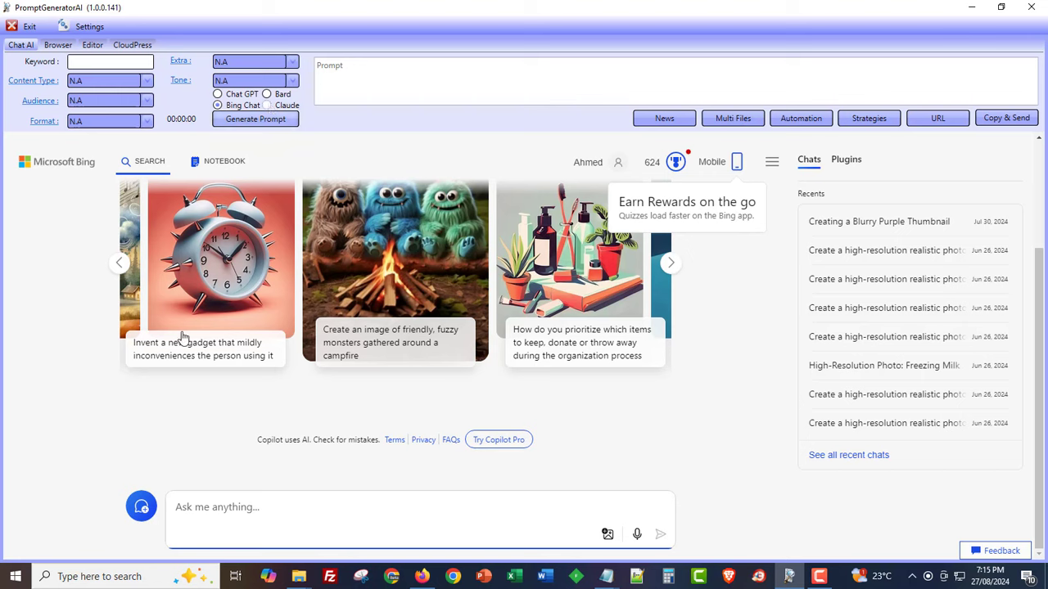
pyautogui.click(266, 106)
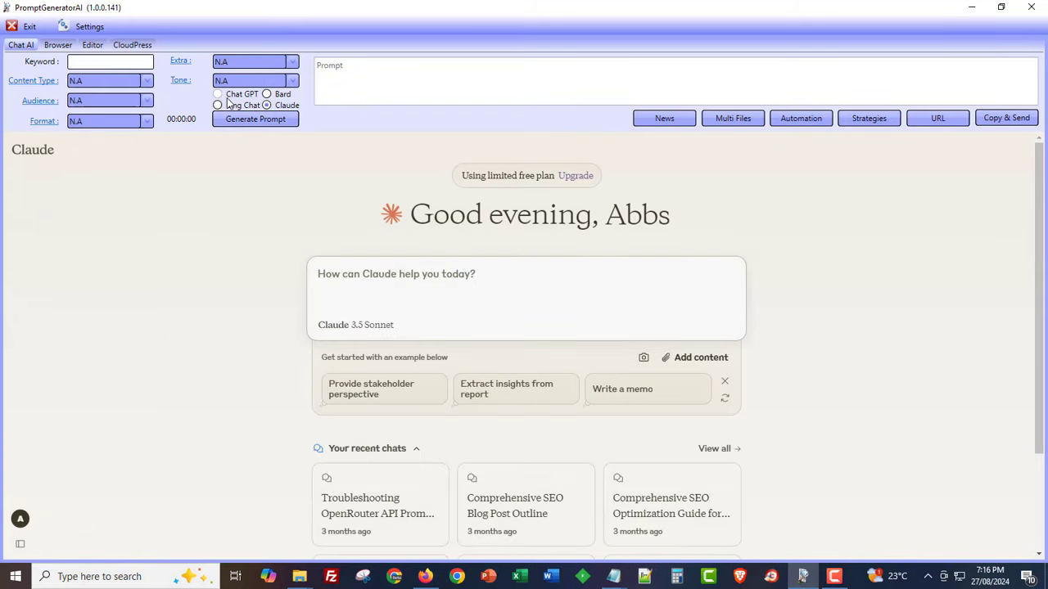
pyautogui.click(227, 96)
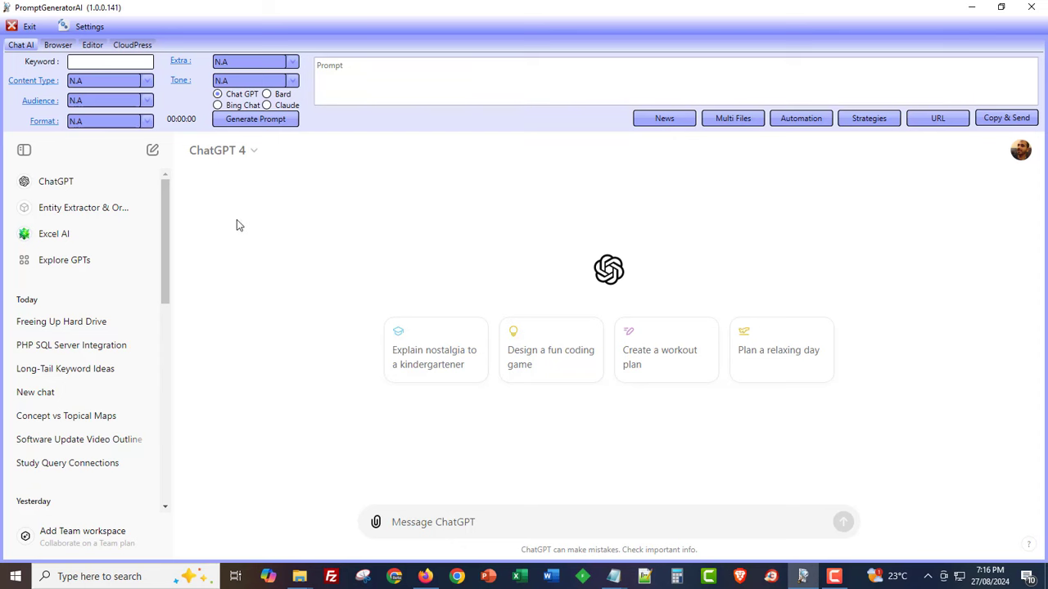
# Open strategy management for logical strategies and choose GSearch as the action type
pyautogui.click(865, 122)
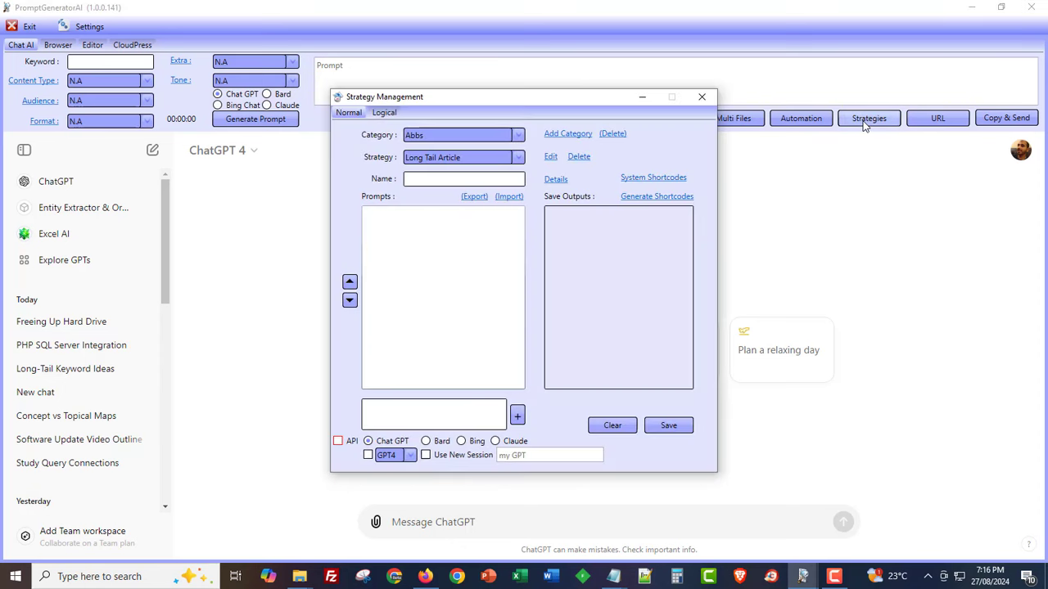
pyautogui.click(387, 114)
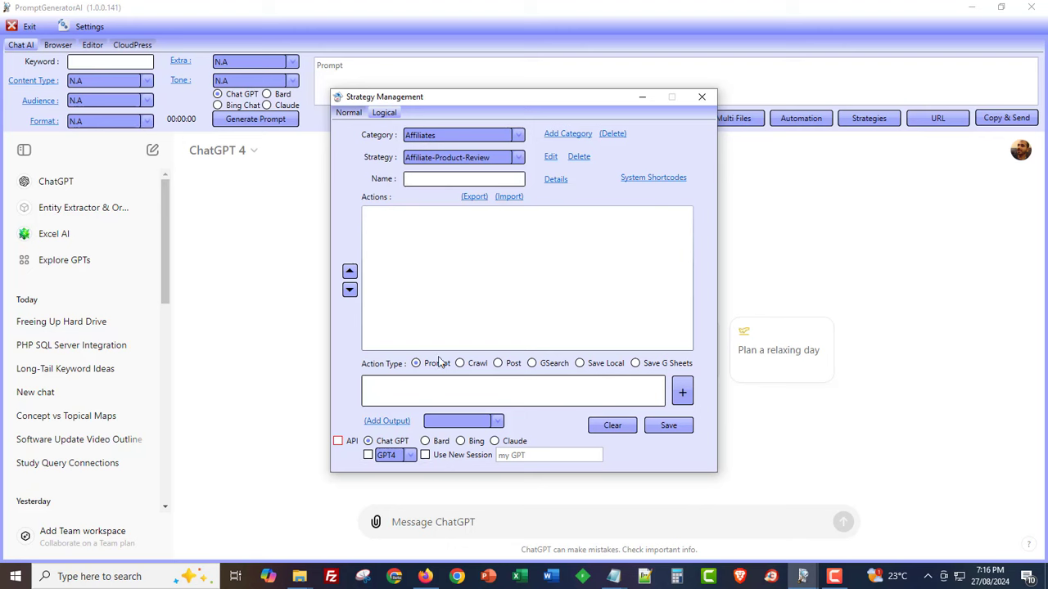
pyautogui.click(530, 364)
# Switch to Firefox, search Google for "belly fat" in a new tab and look through the results
pyautogui.click(425, 576)
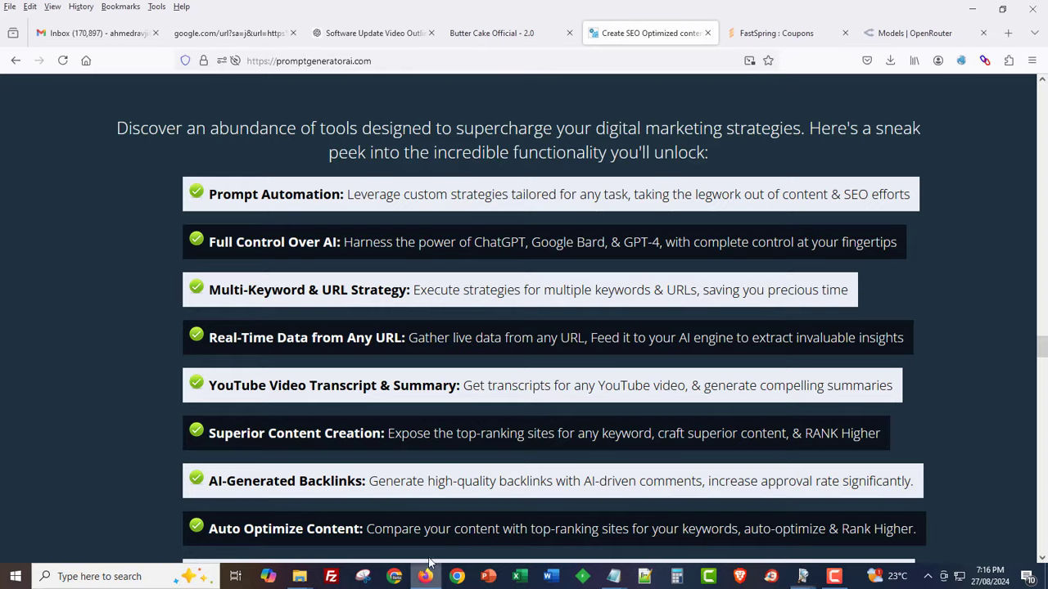
pyautogui.click(1007, 34)
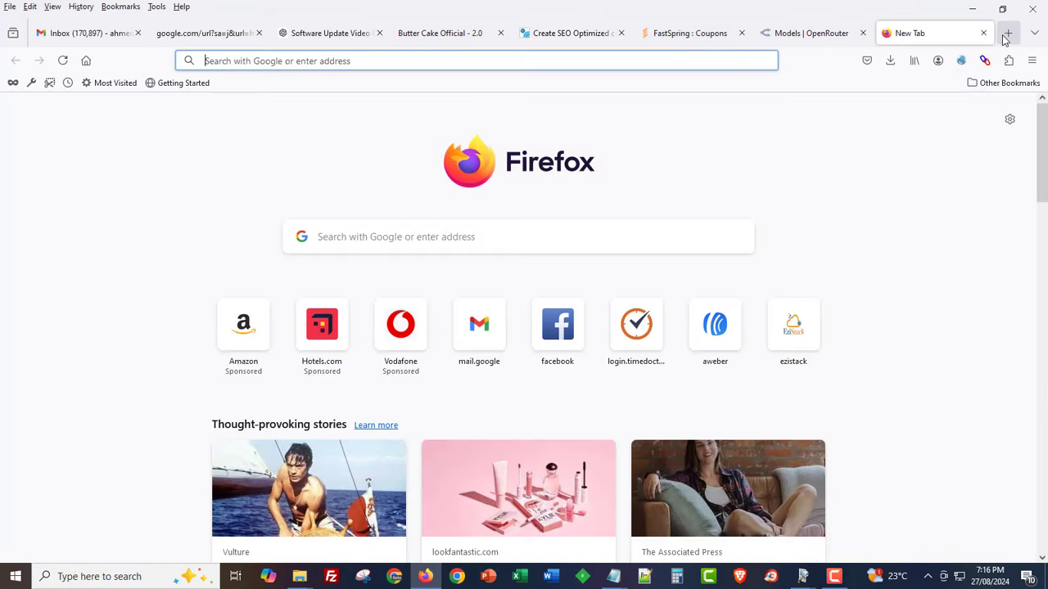
pyautogui.write('google.com')
pyautogui.press('Return')
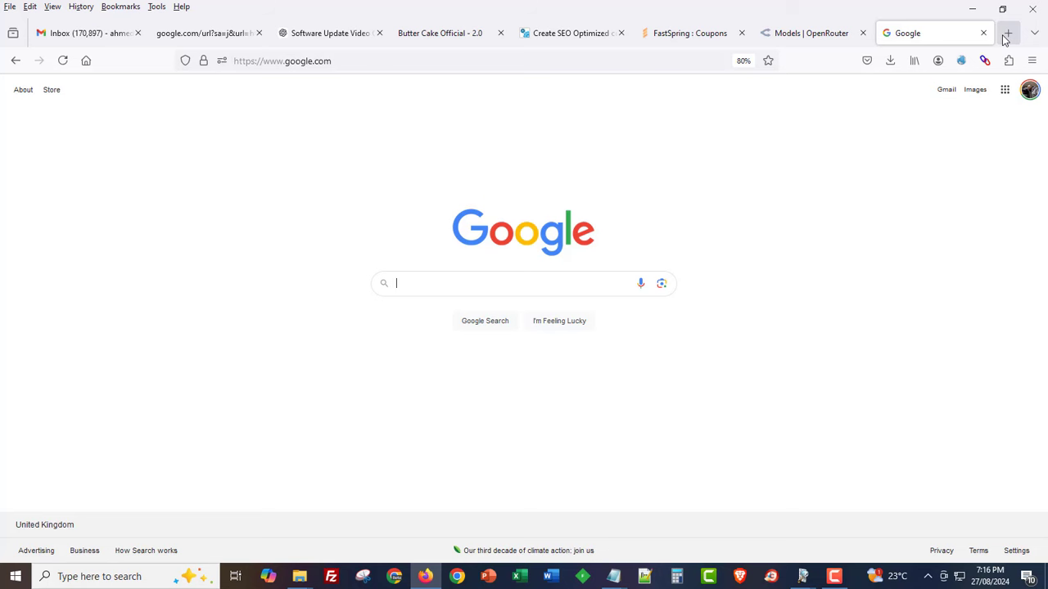
pyautogui.write('belly fat')
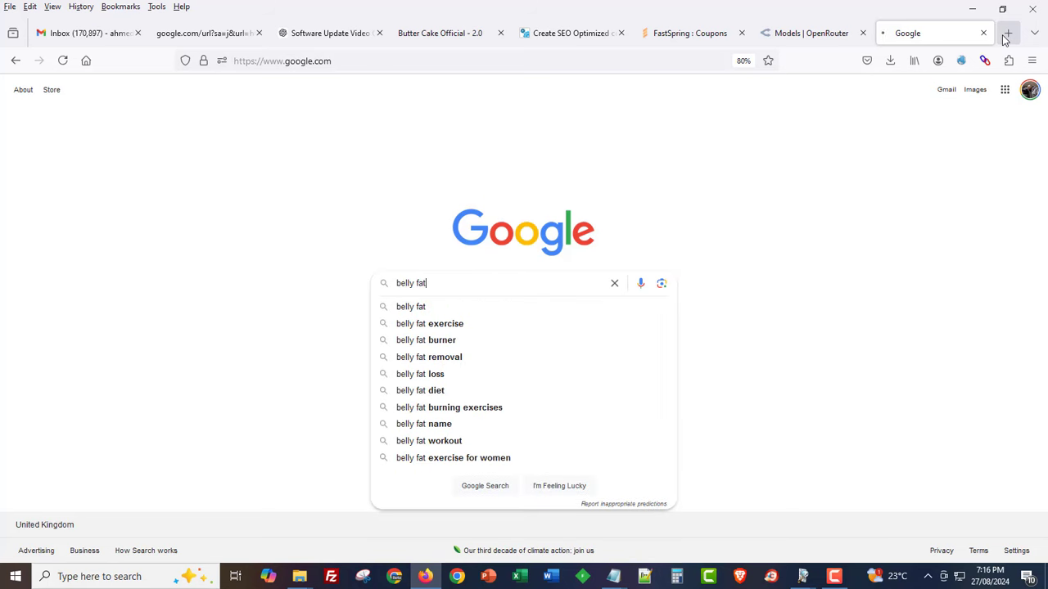
pyautogui.press('Return')
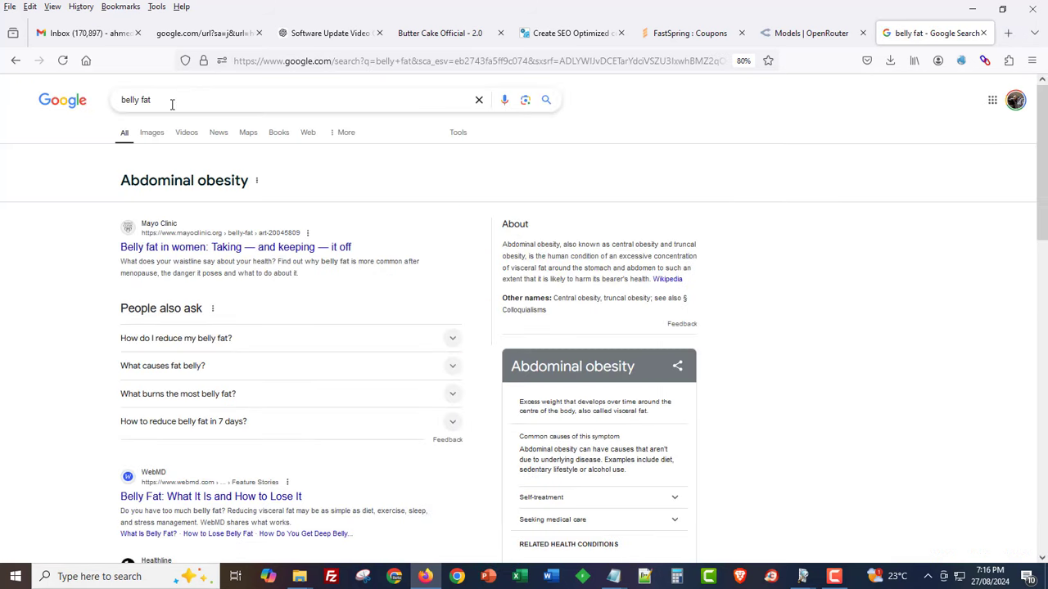
pyautogui.scroll(-5, 180, 472)
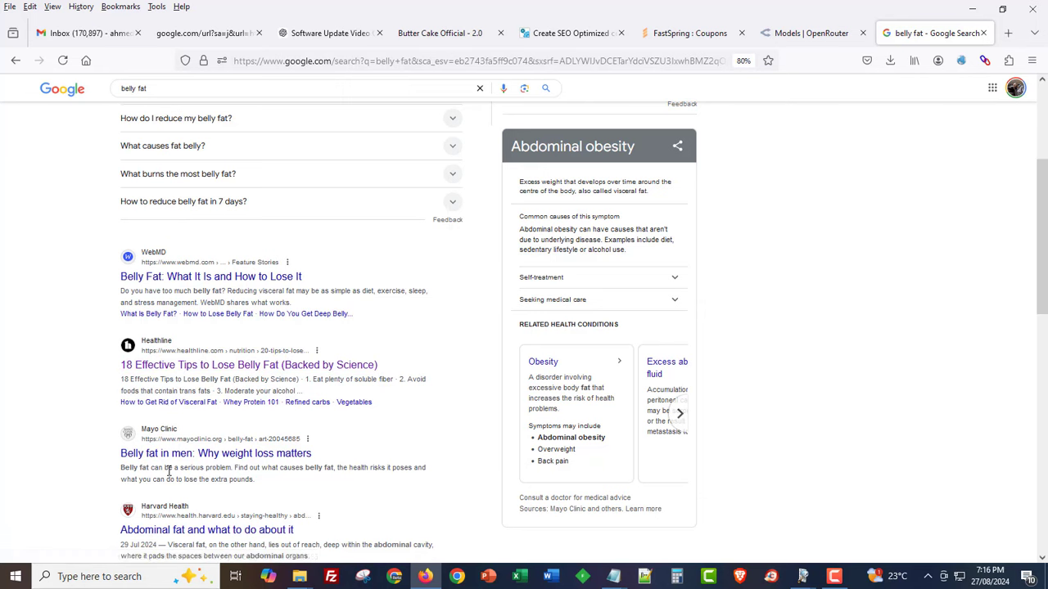
# Return to the Strategy Management window and try the Crawl and Save G Sheets action types, ending on Post
pyautogui.moveTo(802, 576)
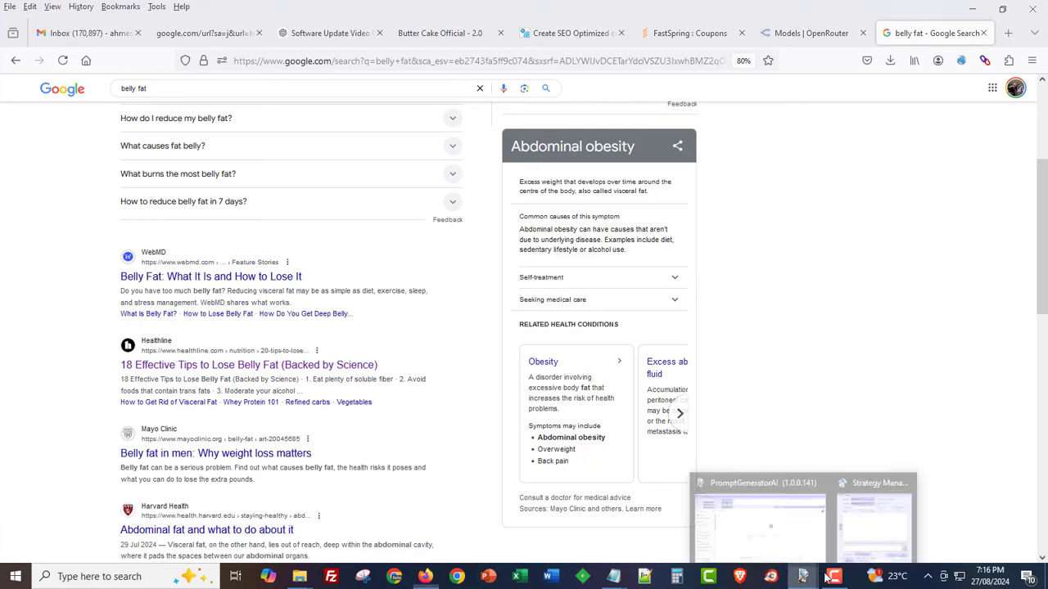
pyautogui.click(865, 524)
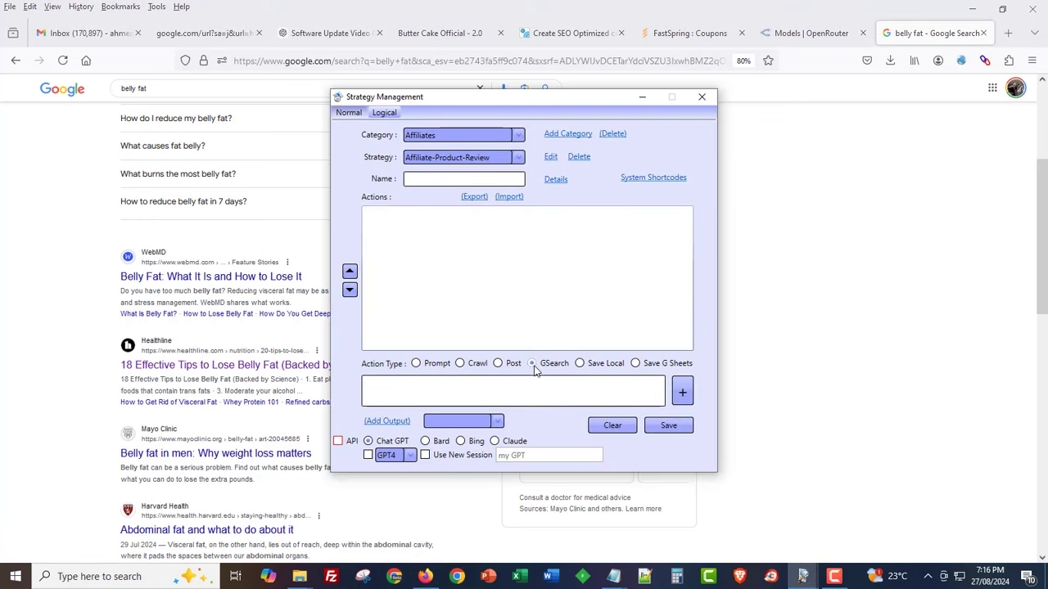
pyautogui.click(460, 365)
pyautogui.click(646, 365)
pyautogui.click(500, 365)
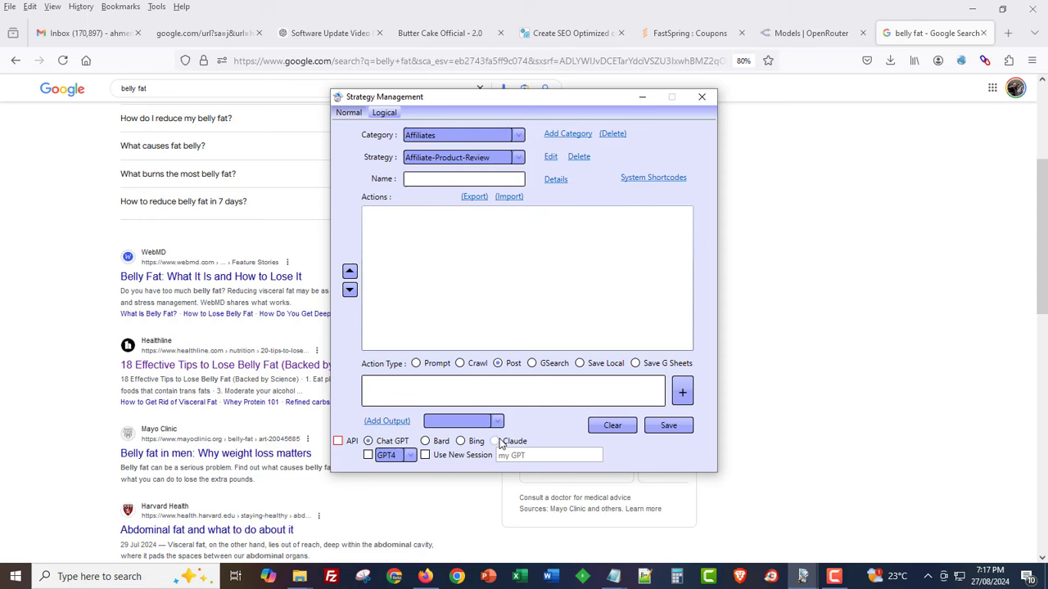
# Enable API use for the logical strategy and select Openrouter as its custom AI engine
pyautogui.click(343, 442)
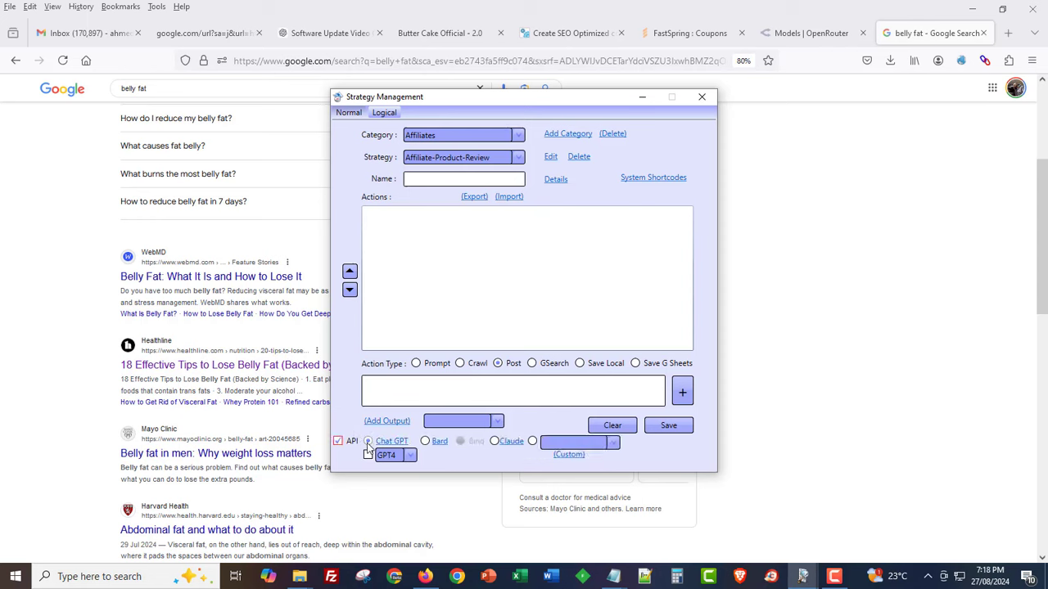
pyautogui.click(532, 442)
pyautogui.click(600, 446)
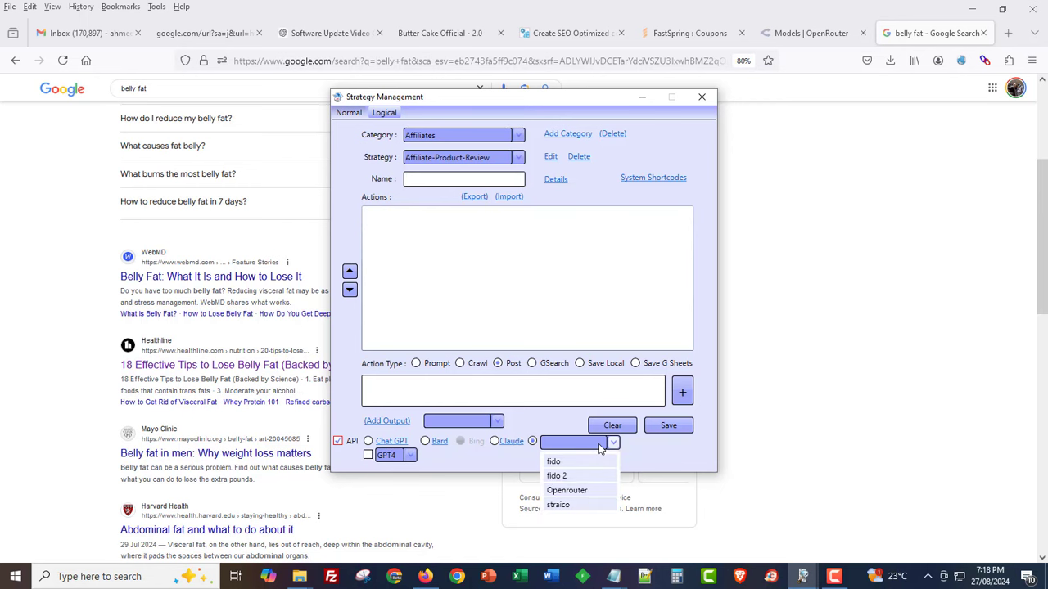
pyautogui.click(577, 490)
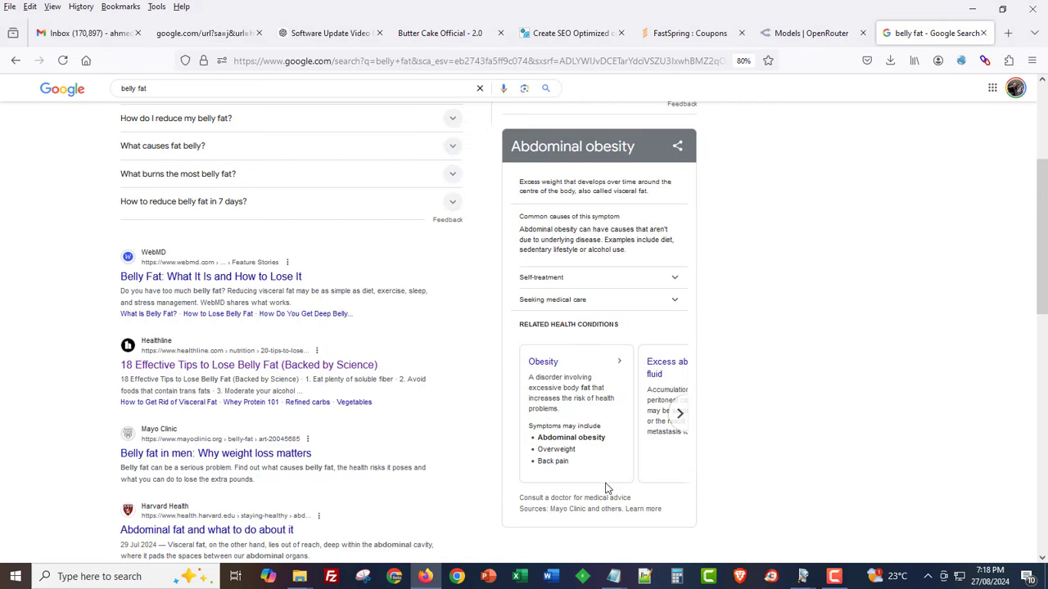
# Bring back the Strategy Management window, view the custom AI engine settings and close them without changes
pyautogui.click(804, 576)
pyautogui.click(843, 545)
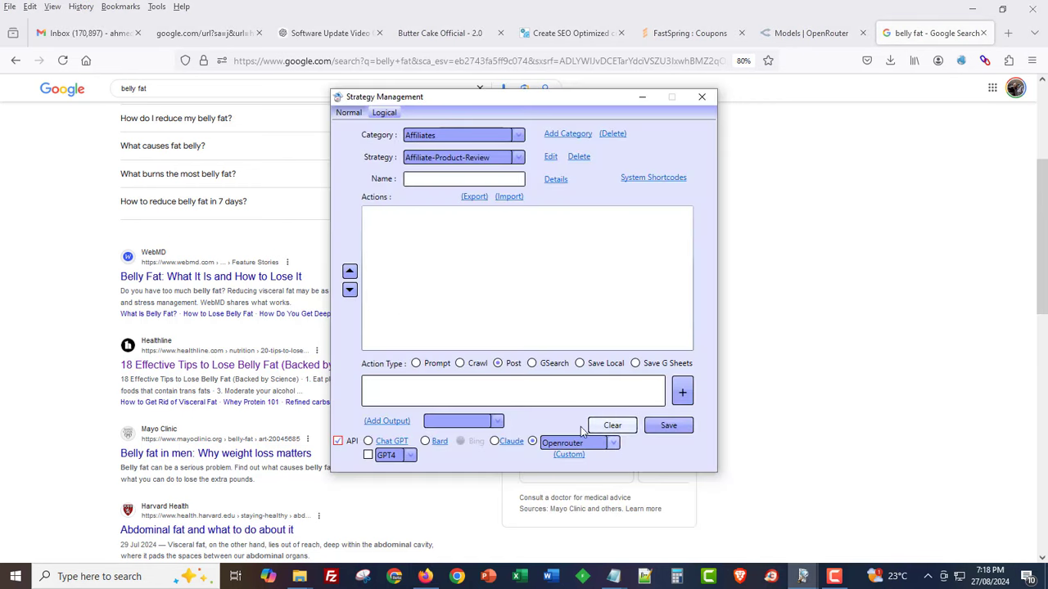
pyautogui.click(568, 454)
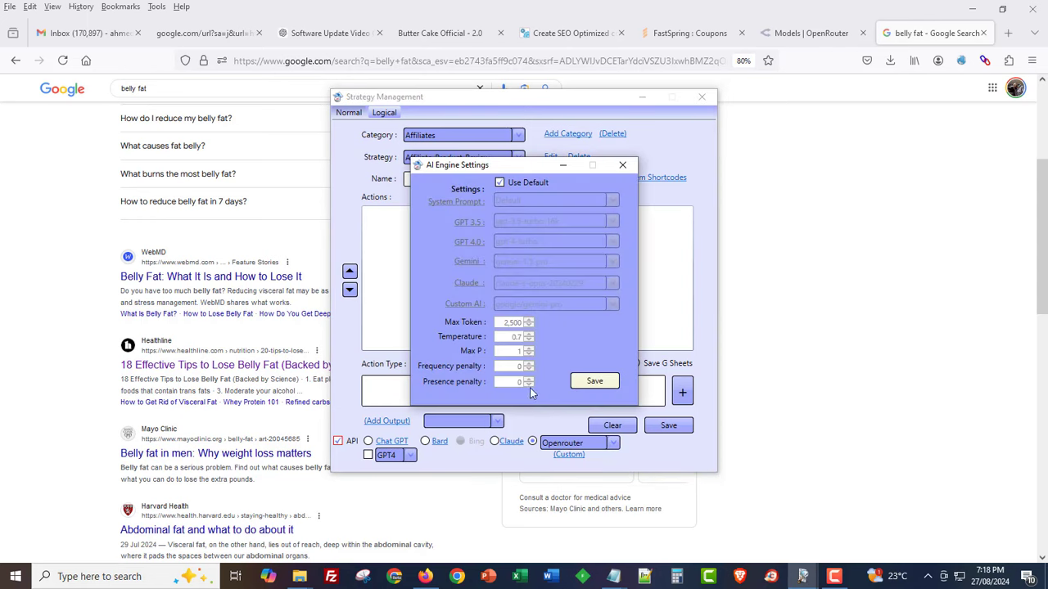
pyautogui.click(623, 164)
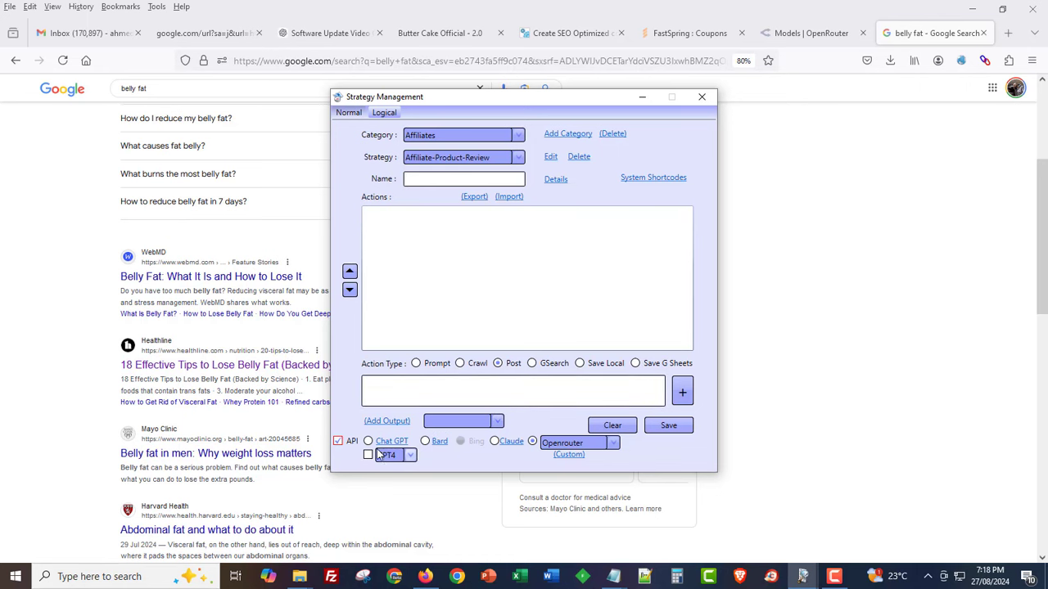
# Switch to the OpenRouter models page in Firefox and examine the available text models, their costs and context sizes
pyautogui.click(799, 34)
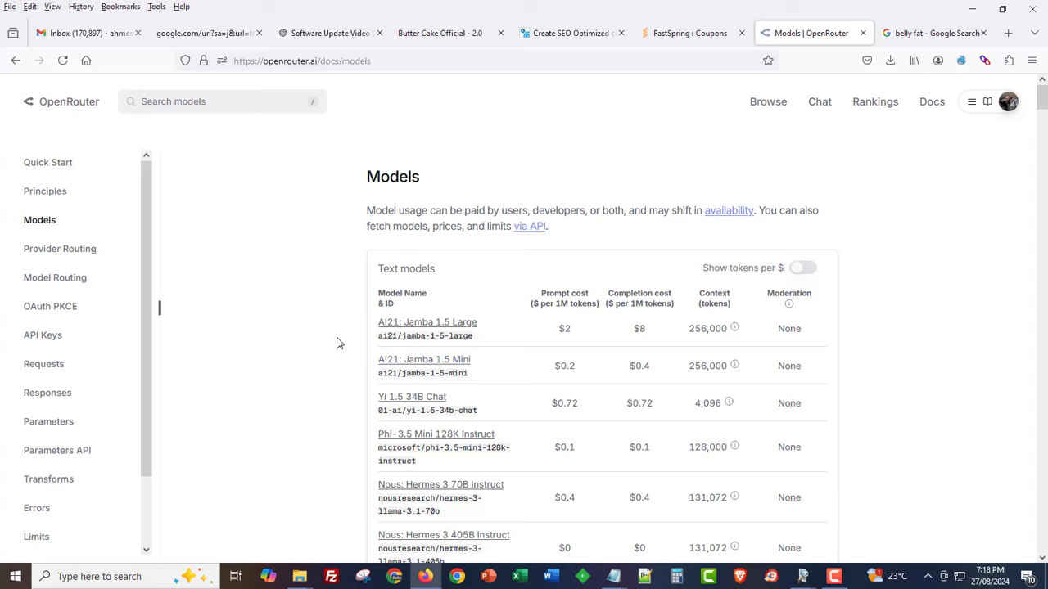
pyautogui.scroll(-3, 339, 356)
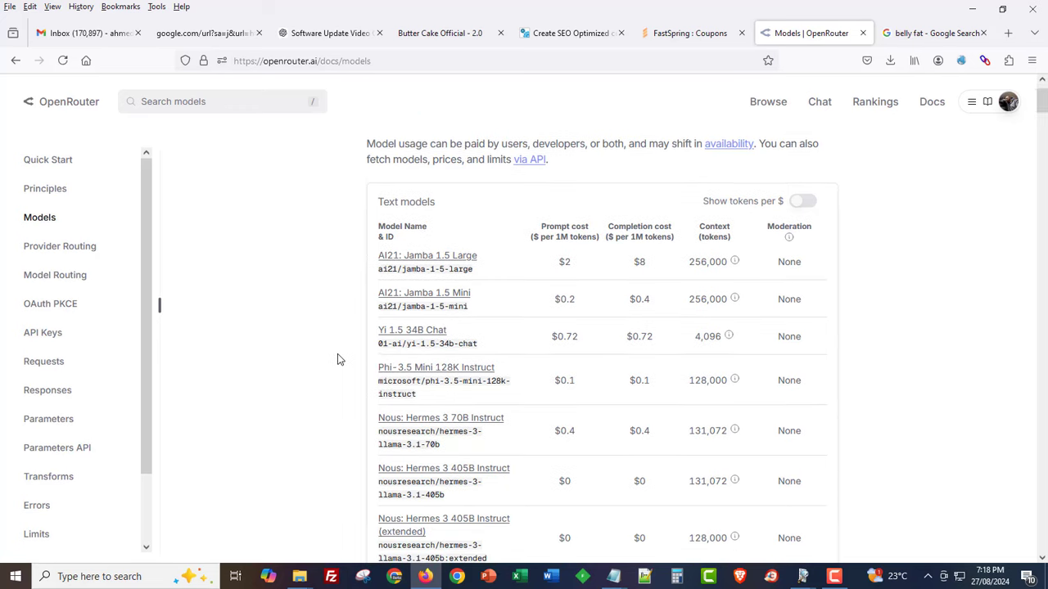
pyautogui.scroll(-5, 392, 431)
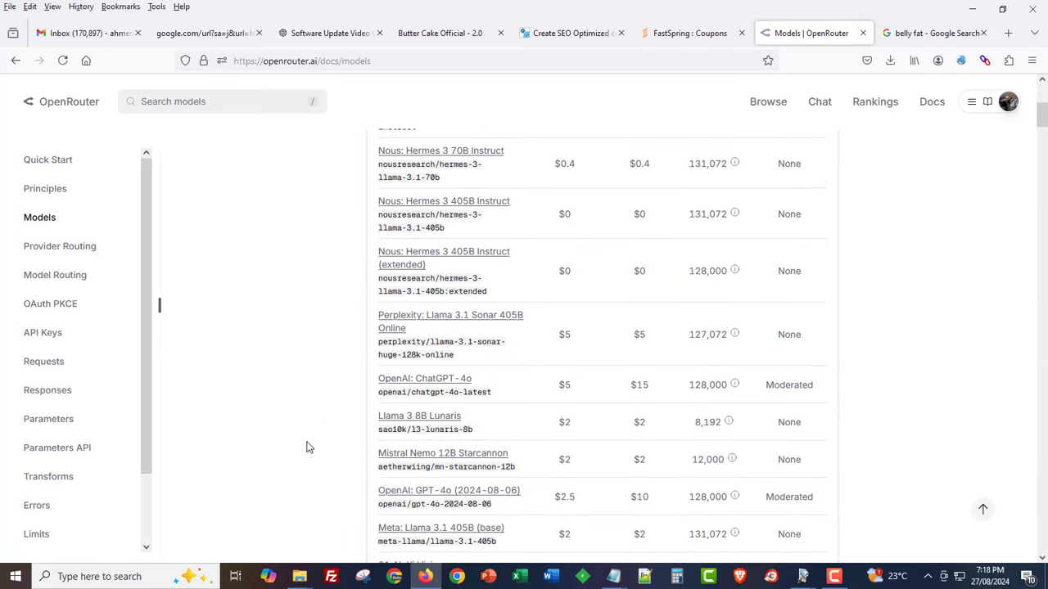
pyautogui.scroll(-2, 333, 443)
pyautogui.scroll(-6, 333, 444)
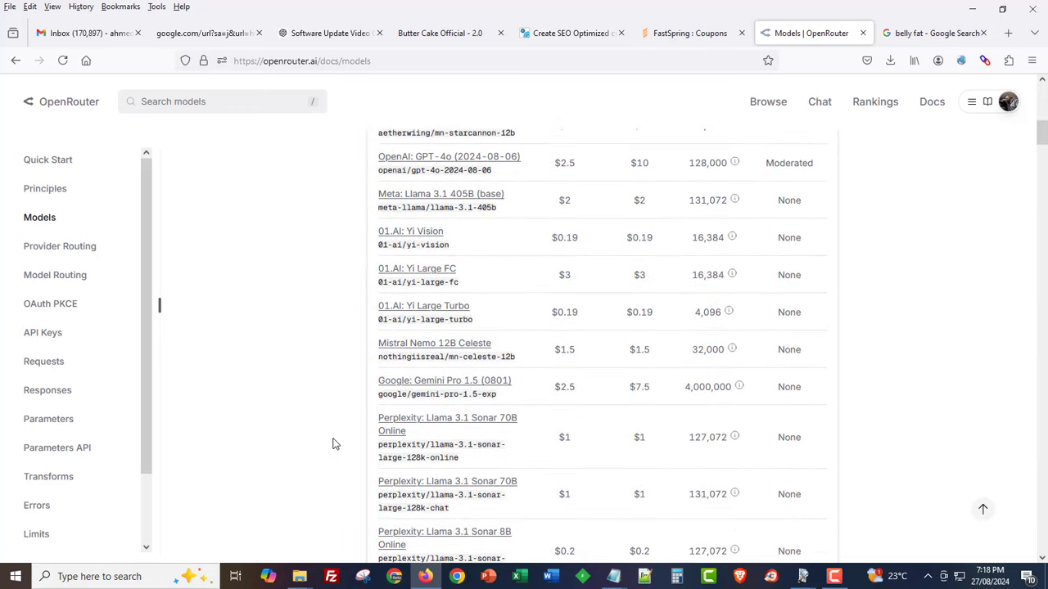
pyautogui.scroll(-3, 333, 444)
pyautogui.scroll(-20, 353, 429)
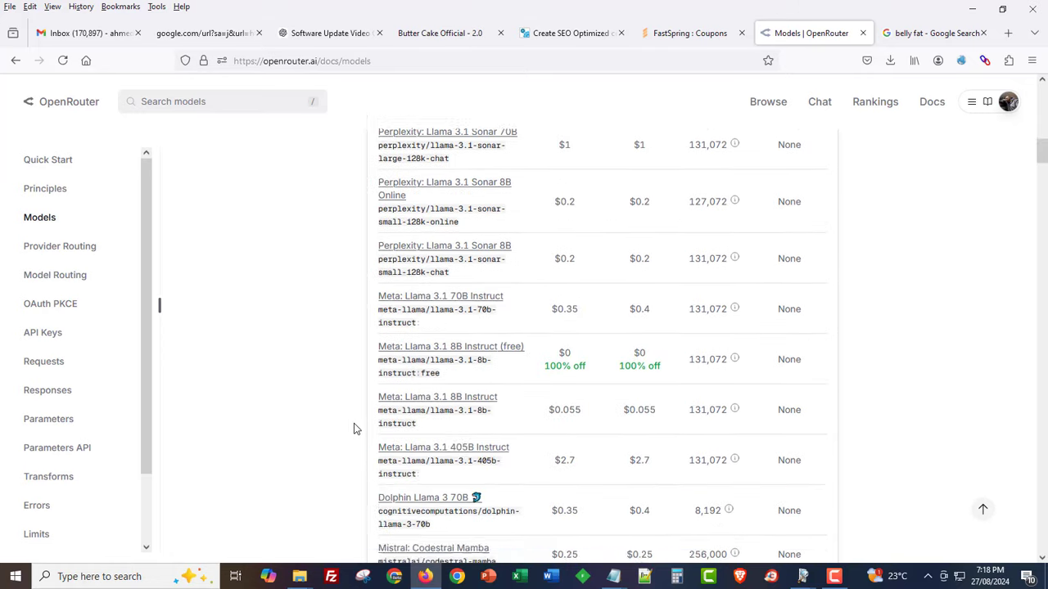
pyautogui.scroll(-15, 354, 429)
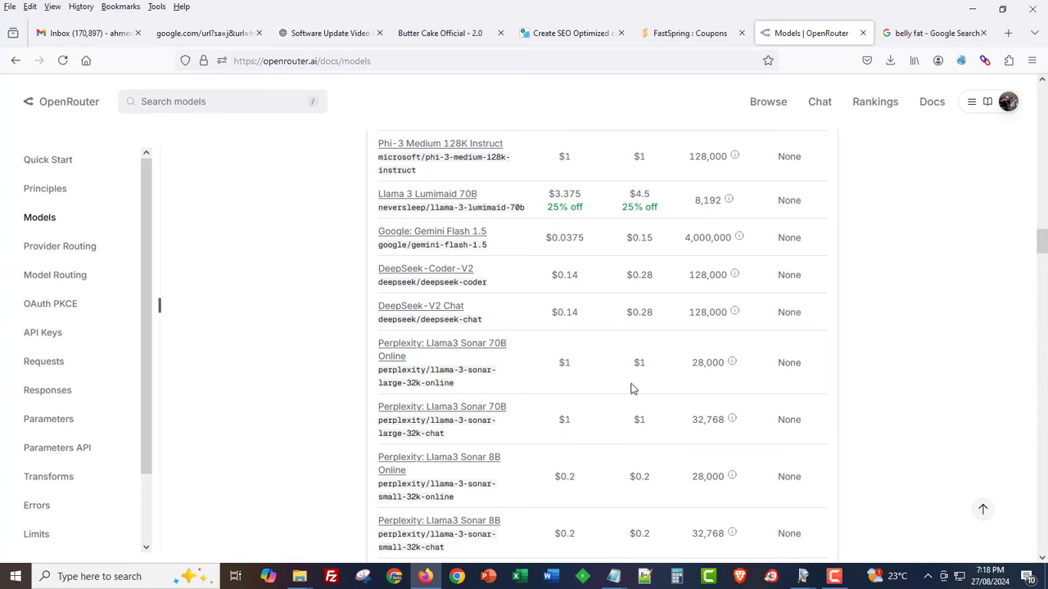
pyautogui.scroll(15, 627, 355)
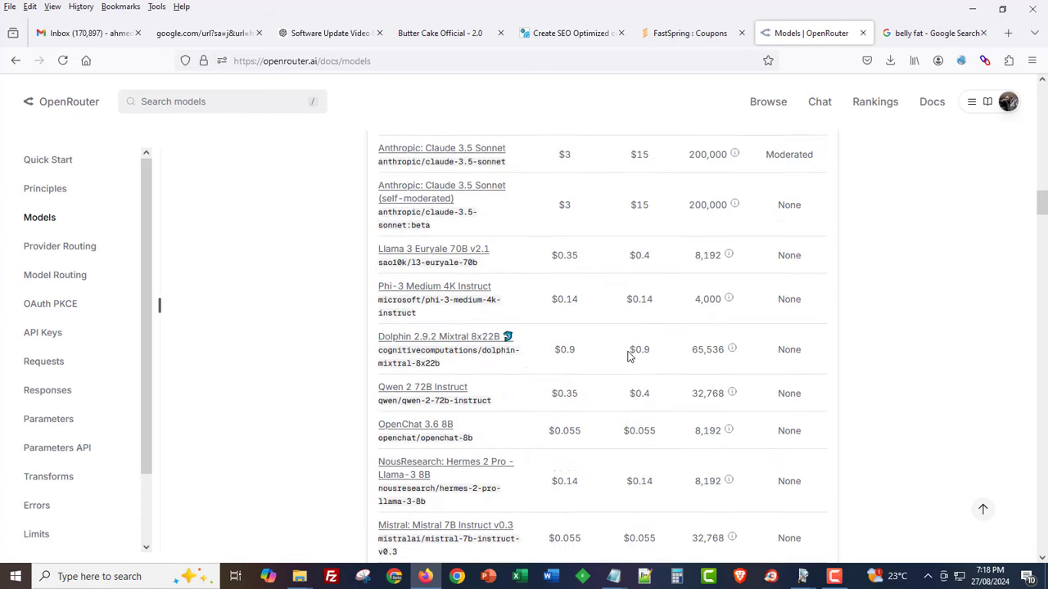
pyautogui.scroll(-15, 627, 355)
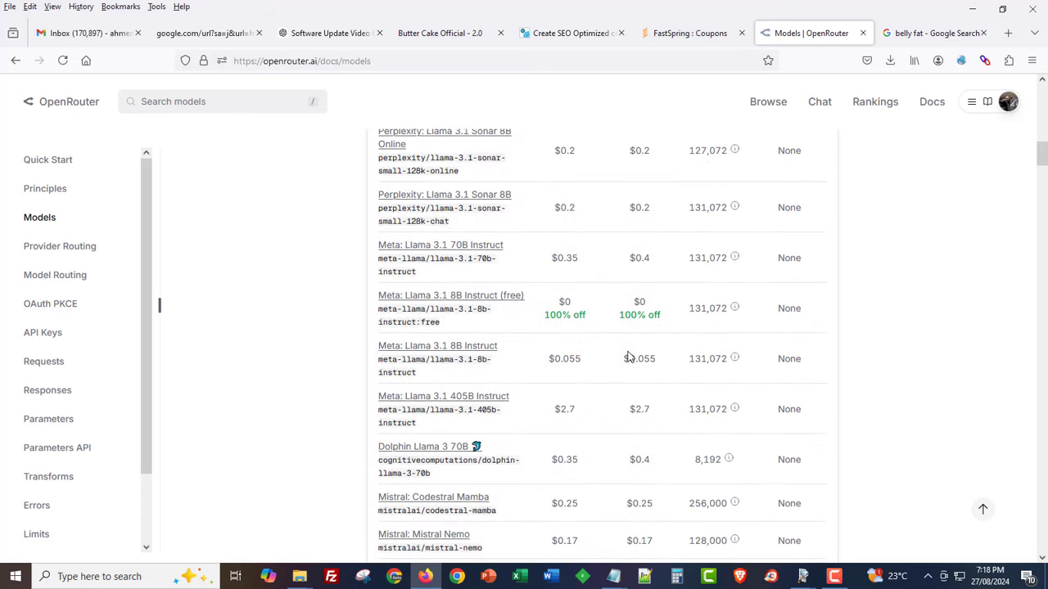
pyautogui.scroll(4, 627, 356)
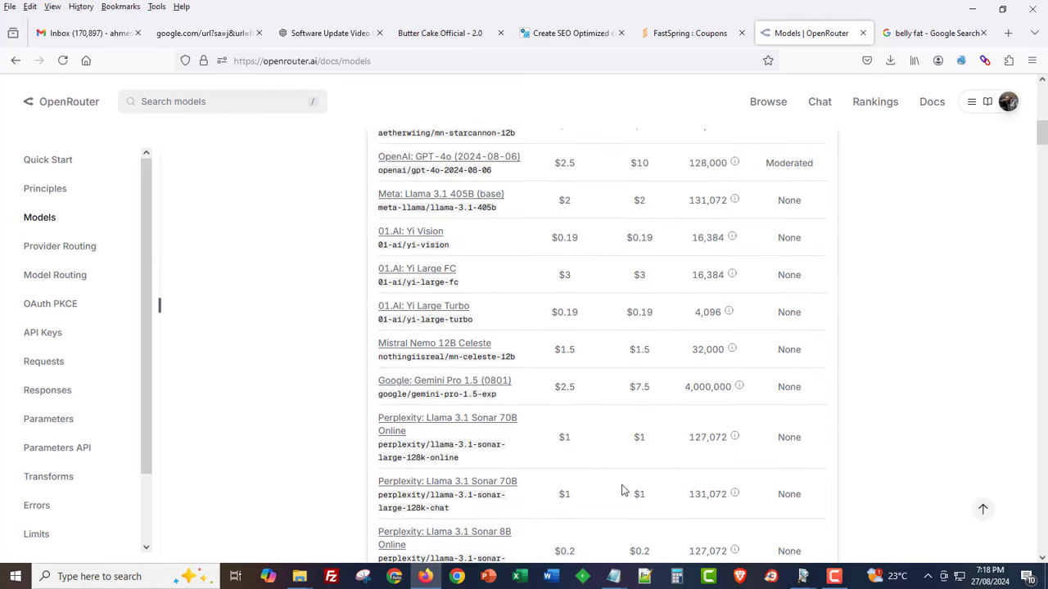
# Bring the Strategy Management window of PromptGeneratorAI back up and close it
pyautogui.moveTo(803, 577)
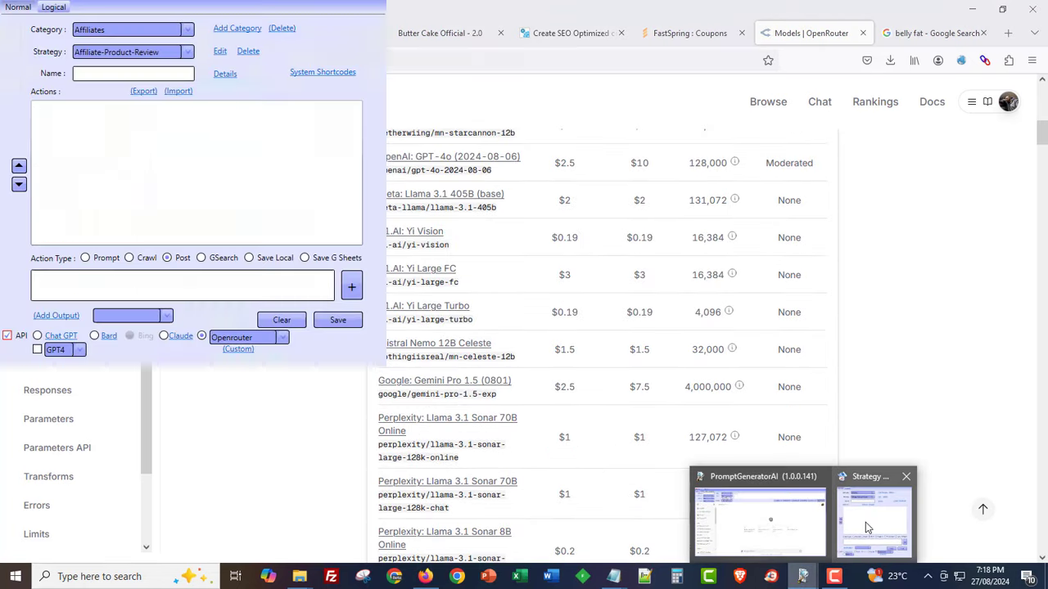
pyautogui.click(865, 522)
pyautogui.click(702, 98)
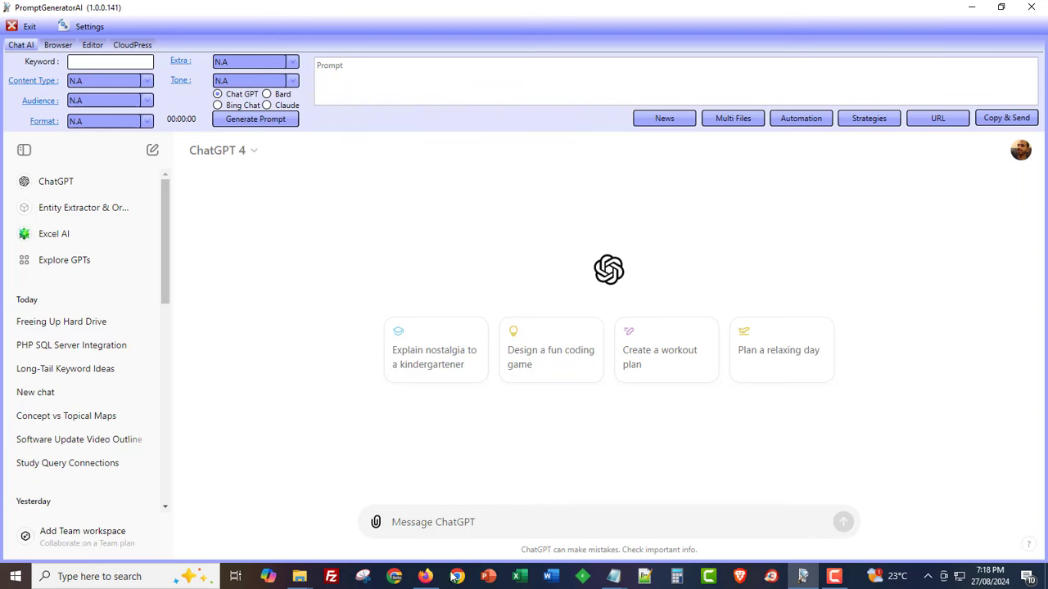
# Switch to the promptgeneratorai.com page in Firefox and show its introductory video section
pyautogui.click(425, 576)
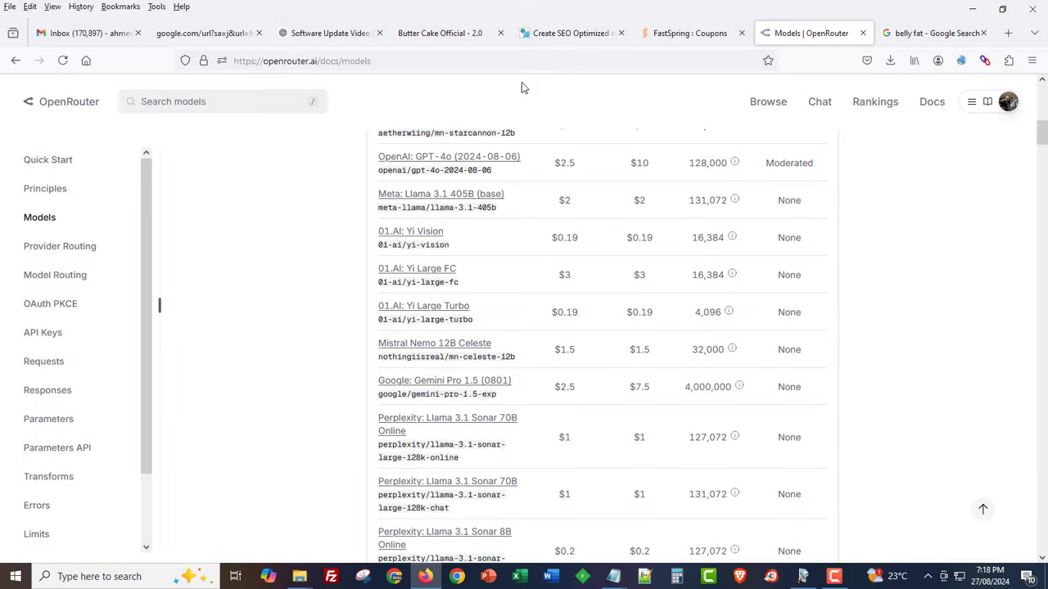
pyautogui.click(540, 33)
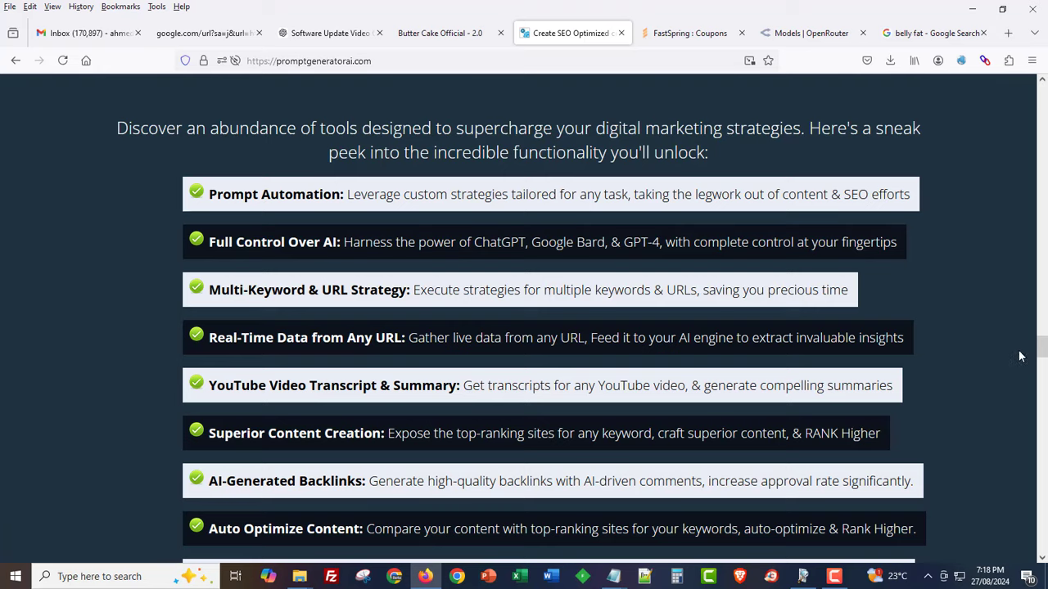
pyautogui.moveTo(1041, 347); pyautogui.dragTo(1036, 105)
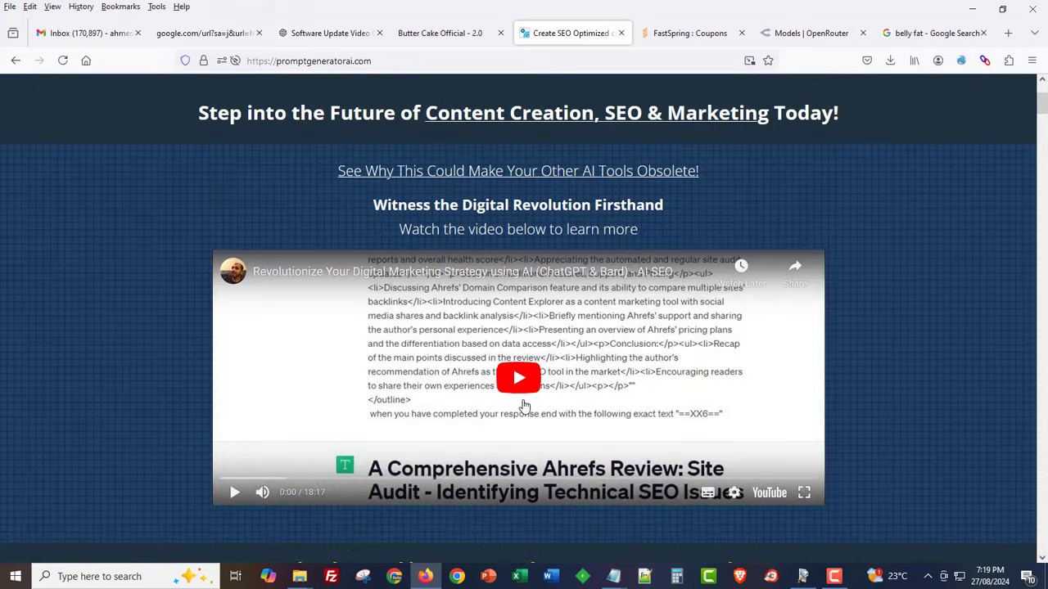
# Switch back to PromptGeneratorAI and select Bard as the chat engine
pyautogui.click(803, 576)
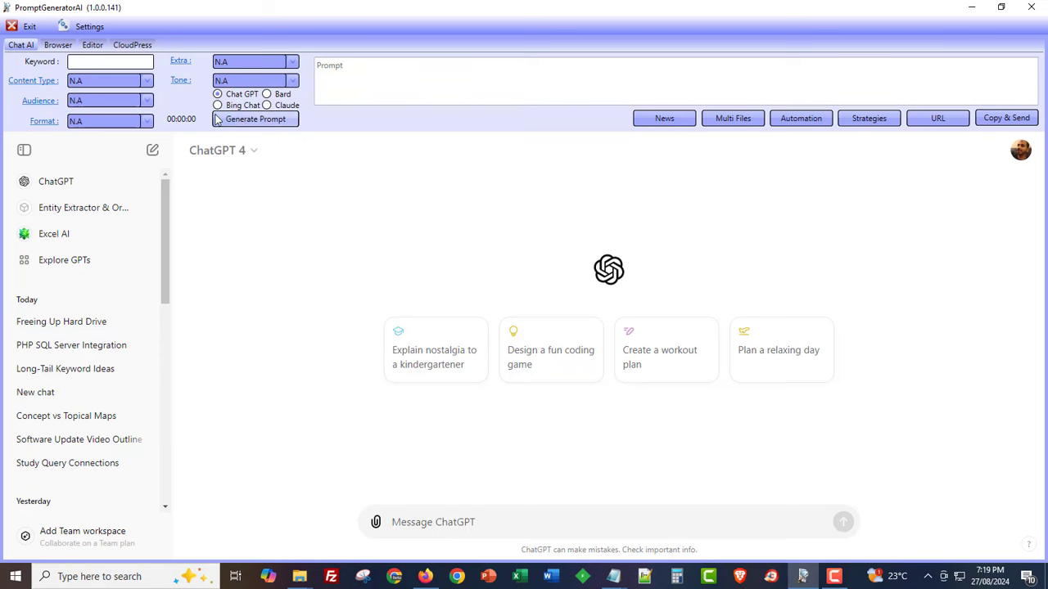
pyautogui.click(268, 95)
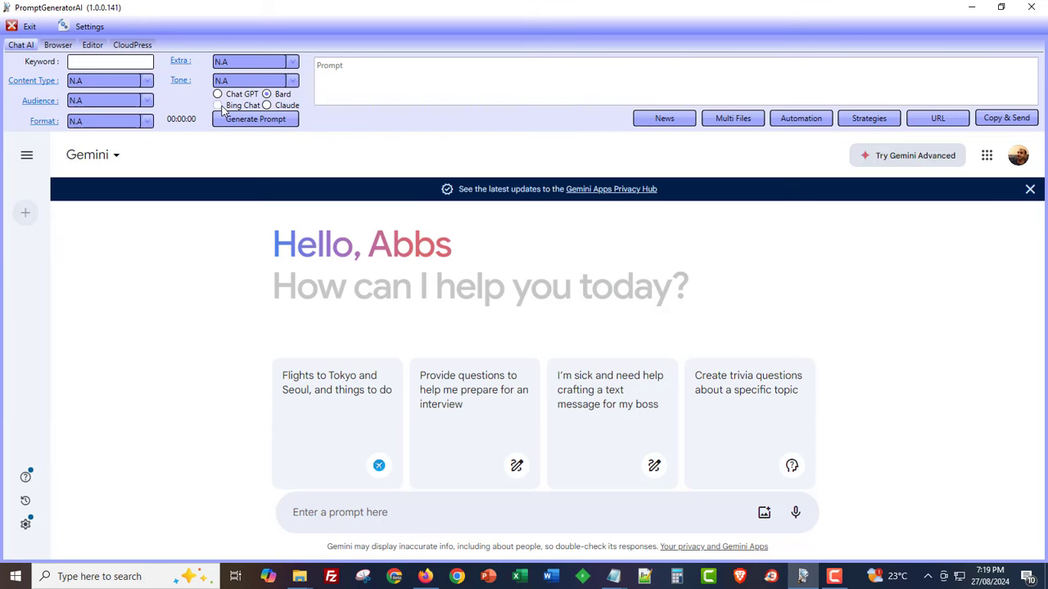
# Open Strategy Management, set the normal strategy category to Affiliates and view the strategies it offers
pyautogui.click(869, 118)
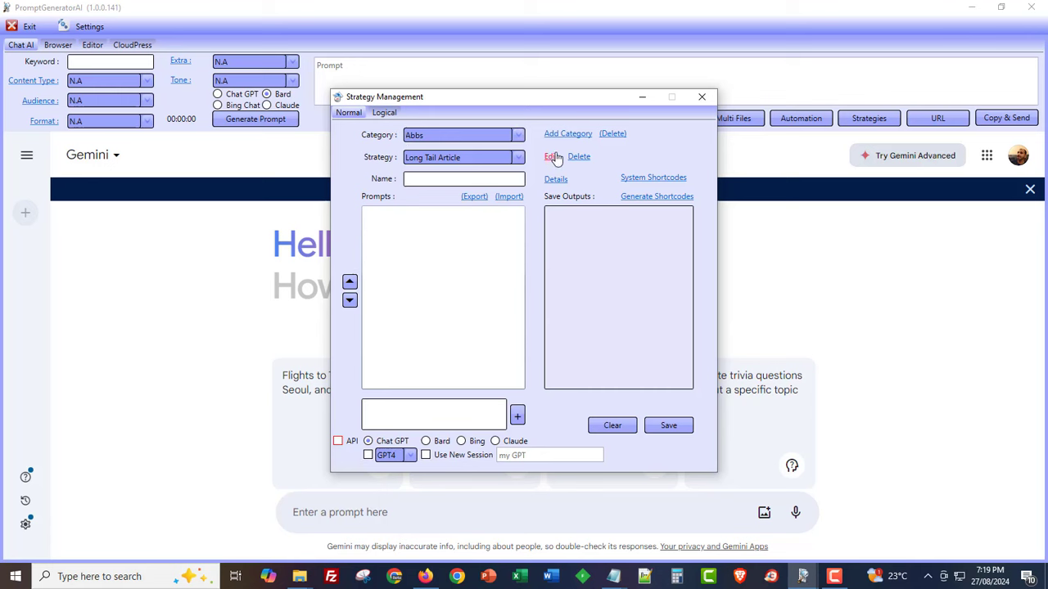
pyautogui.click(415, 137)
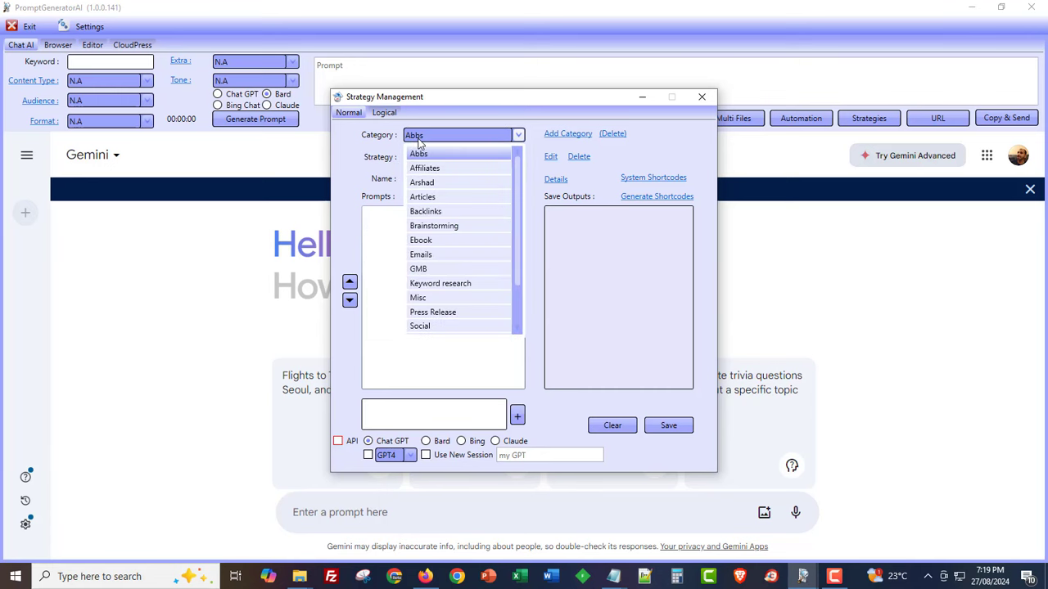
pyautogui.click(424, 168)
pyautogui.click(429, 160)
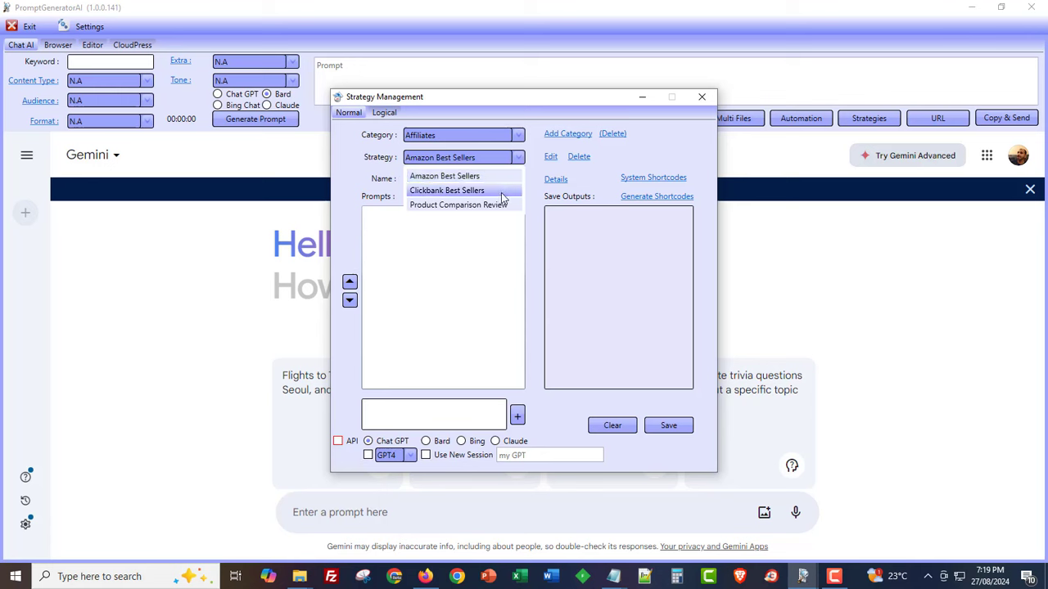
pyautogui.click(442, 234)
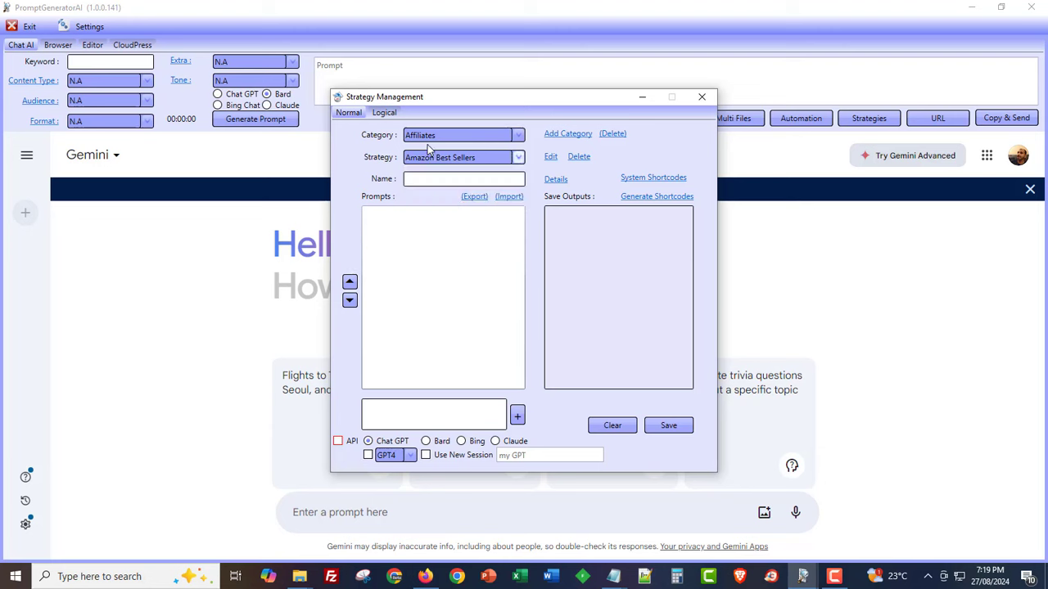
# View the normal strategy categories and the logical strategy settings, and close Strategy Management
pyautogui.click(458, 135)
pyautogui.scroll(1, 443, 204)
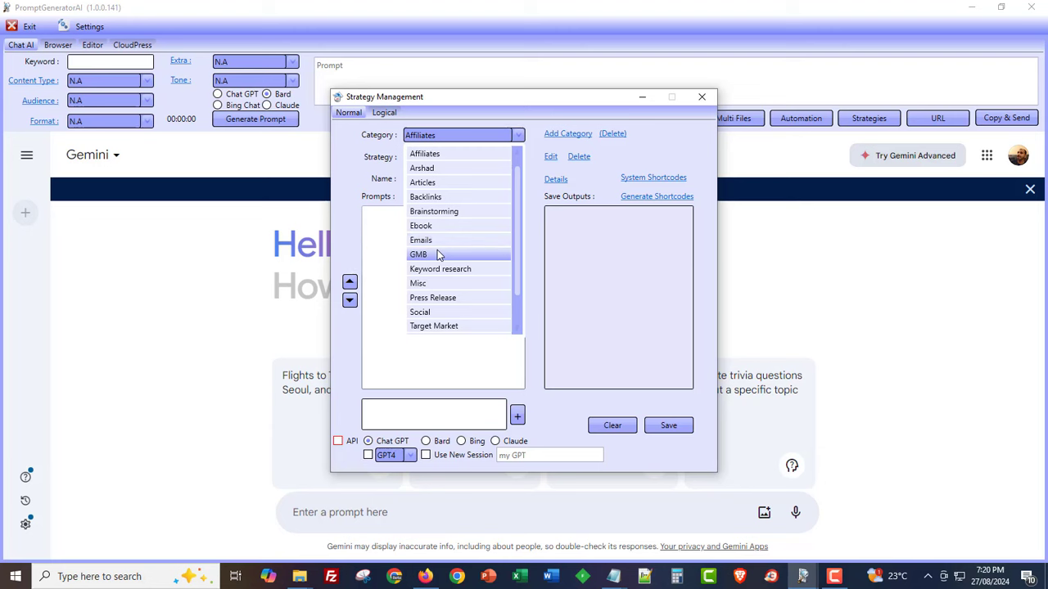
pyautogui.click(481, 123)
pyautogui.click(385, 113)
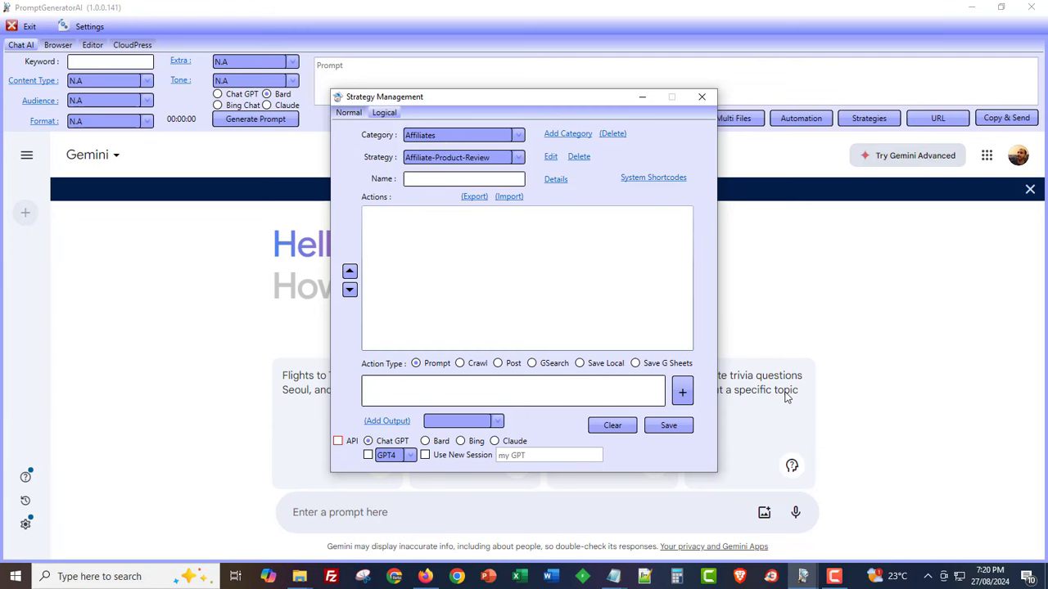
pyautogui.click(702, 97)
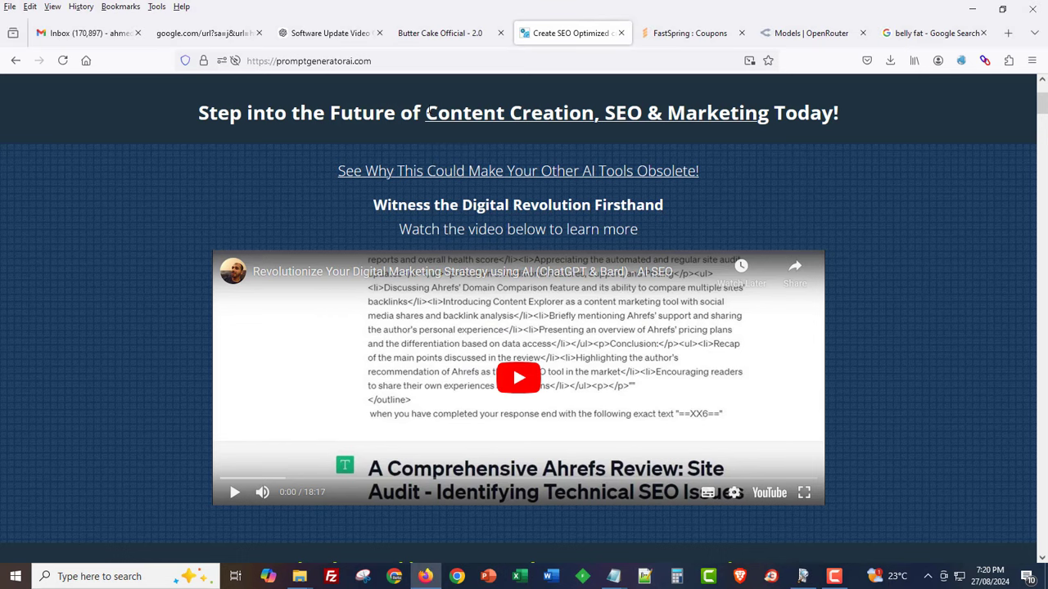
# Open the promptgeneratorai.com introductory video on YouTube in Firefox and go to the videos of its creator's channel
pyautogui.click(276, 273)
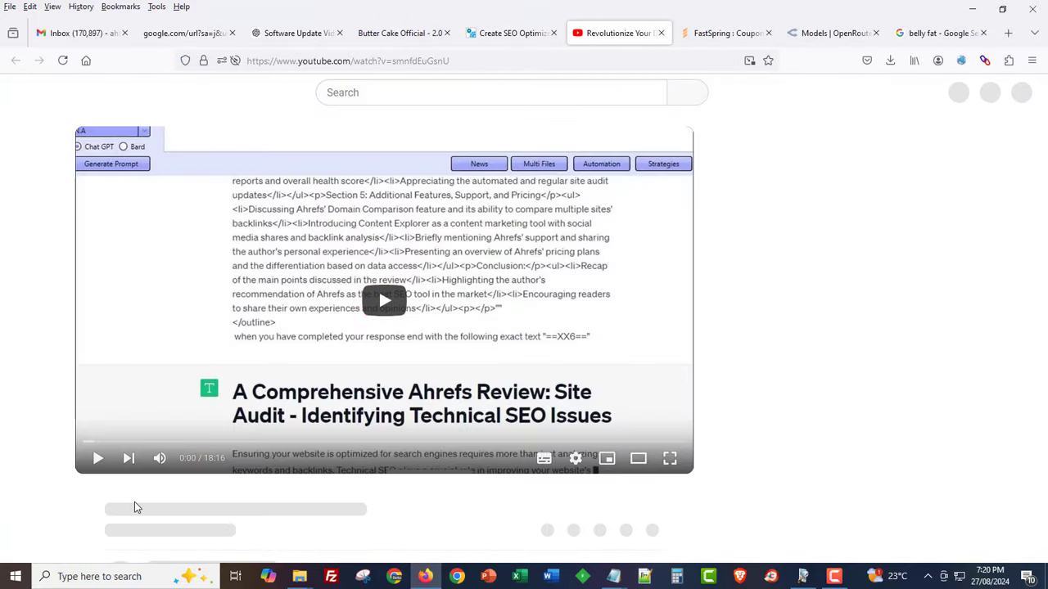
pyautogui.click(86, 520)
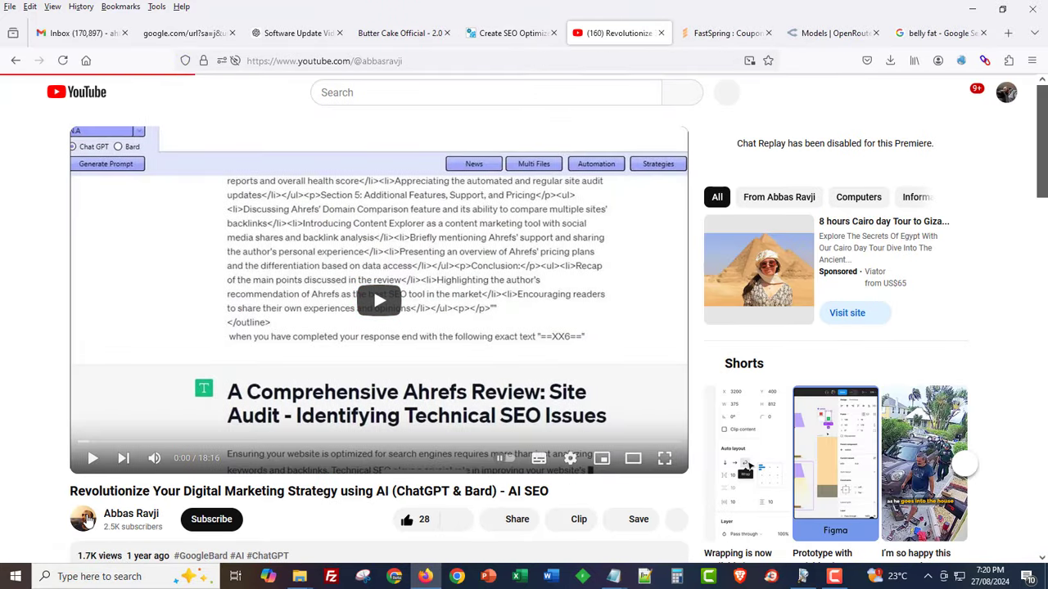
pyautogui.click(241, 272)
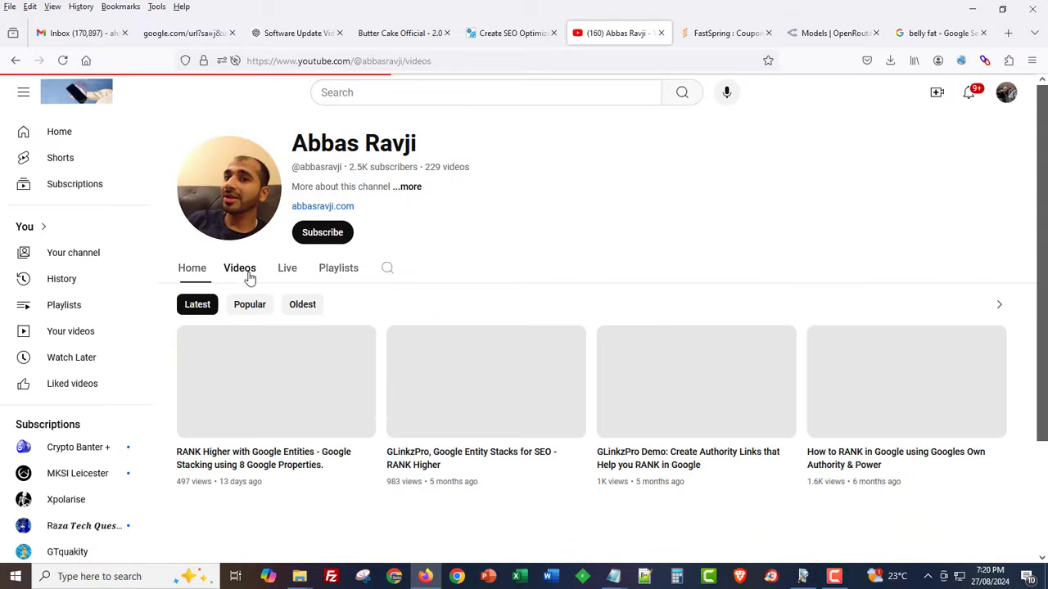
# Examine the channel's latest videos for AI SEO, affiliate product review and content creation tutorials
pyautogui.scroll(-2, 363, 379)
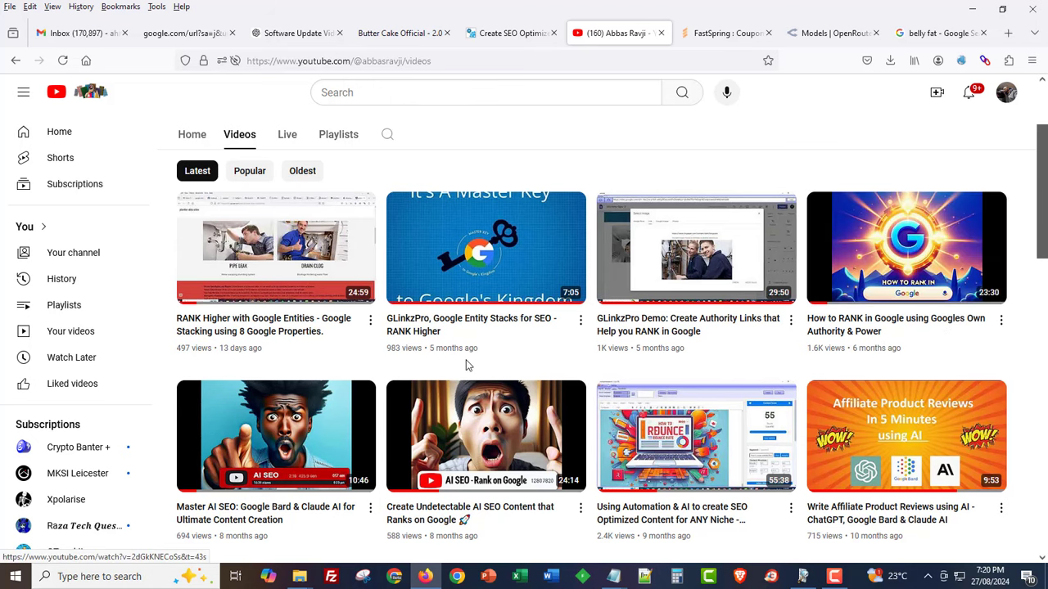
pyautogui.scroll(-3, 737, 360)
pyautogui.scroll(5, 259, 221)
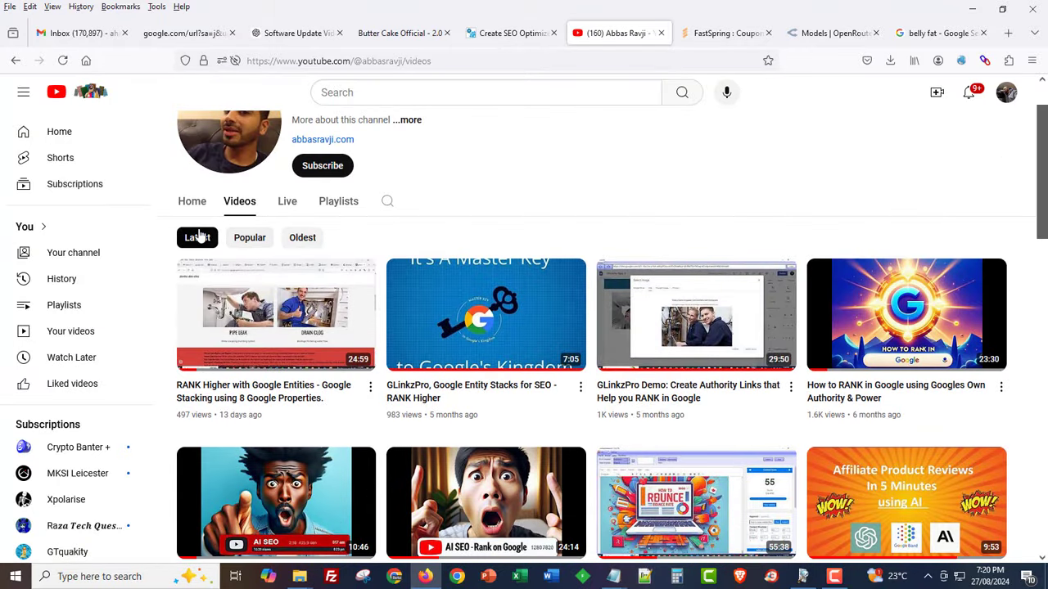
pyautogui.scroll(-2, 257, 464)
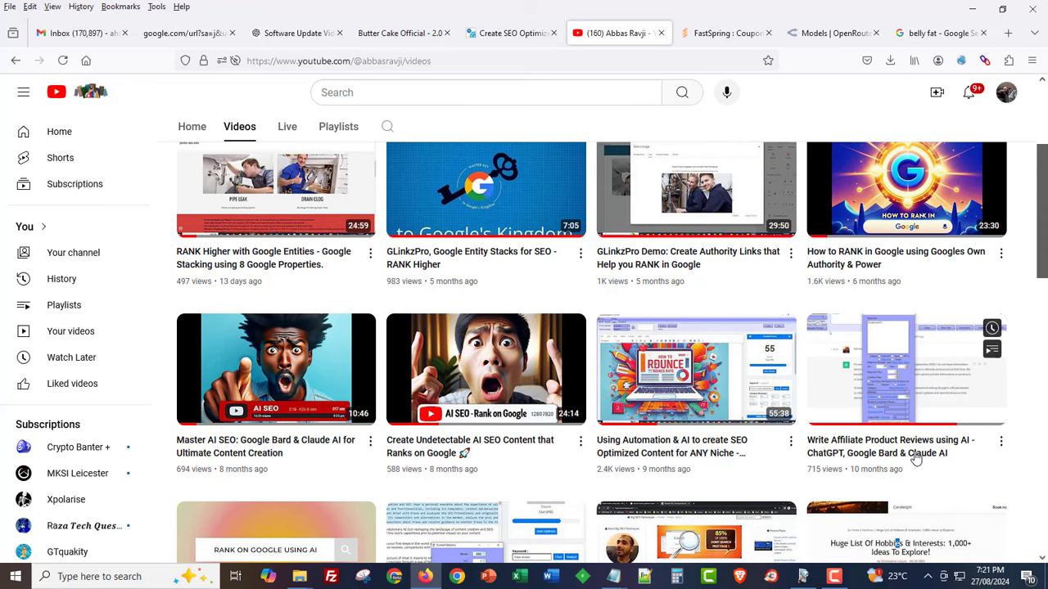
pyautogui.scroll(-1, 916, 458)
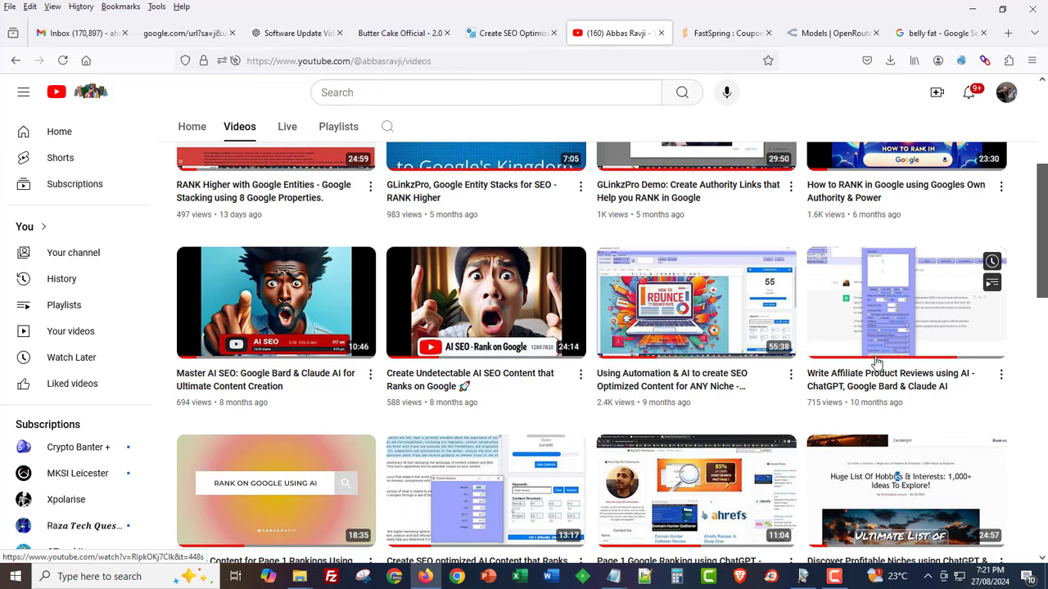
pyautogui.scroll(-3, 869, 384)
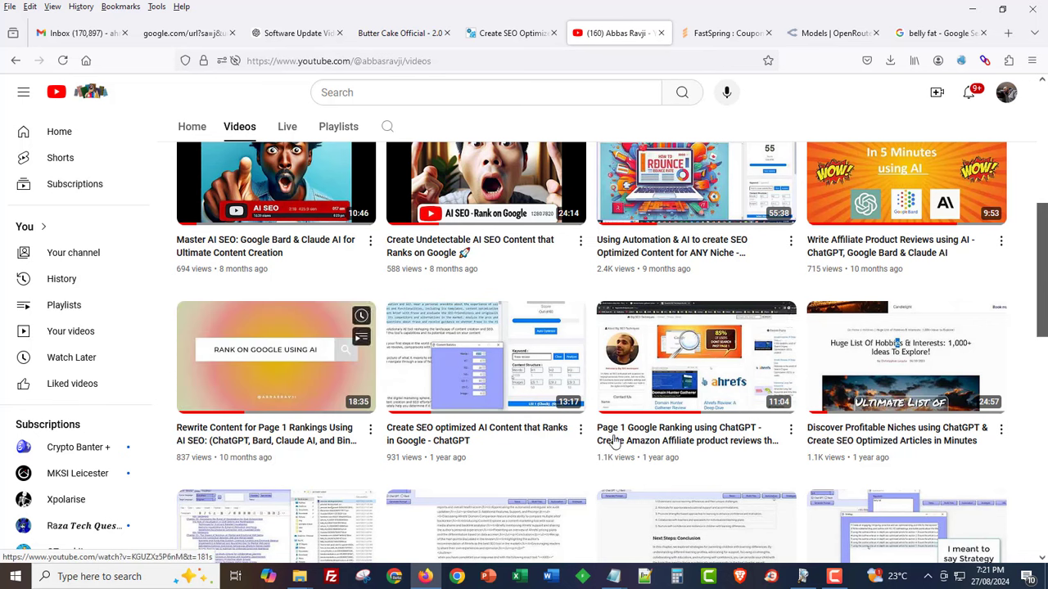
# Switch back to PromptGeneratorAI, open the logical strategies in Strategy Management and set the category to API
pyautogui.click(808, 578)
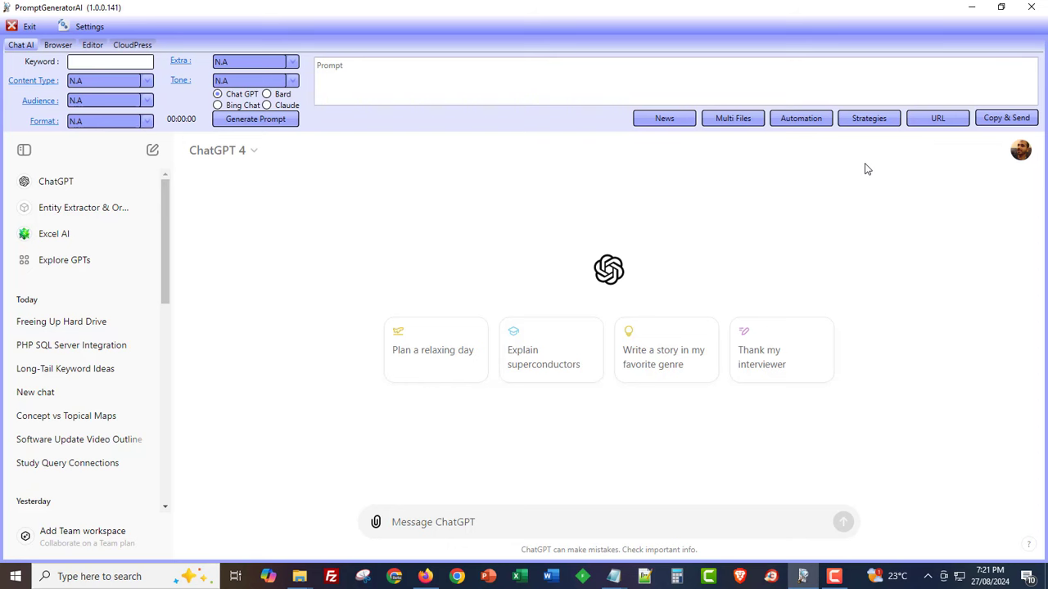
pyautogui.click(868, 117)
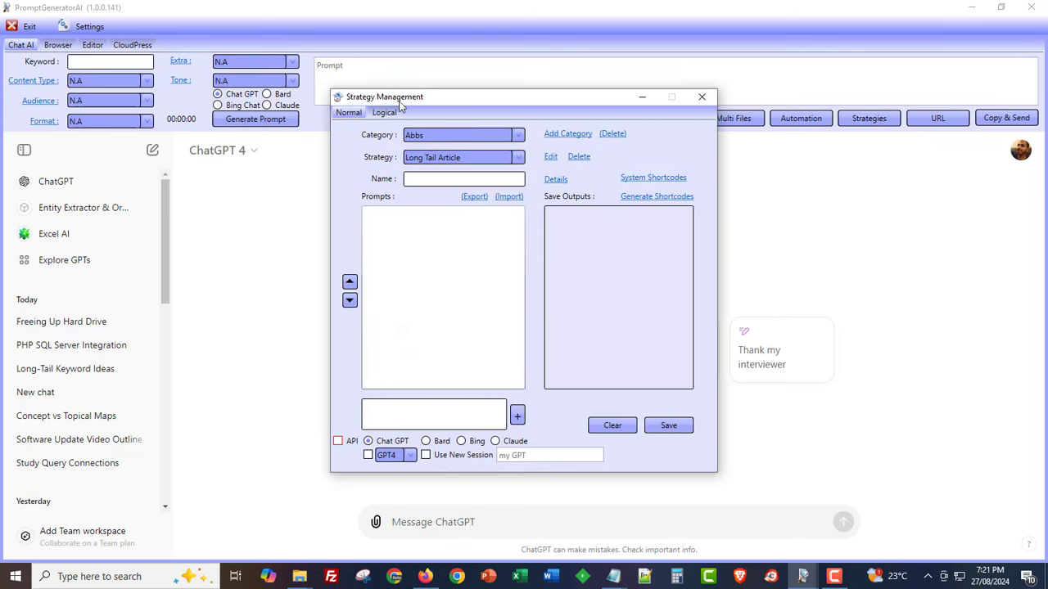
pyautogui.click(386, 112)
pyautogui.click(426, 139)
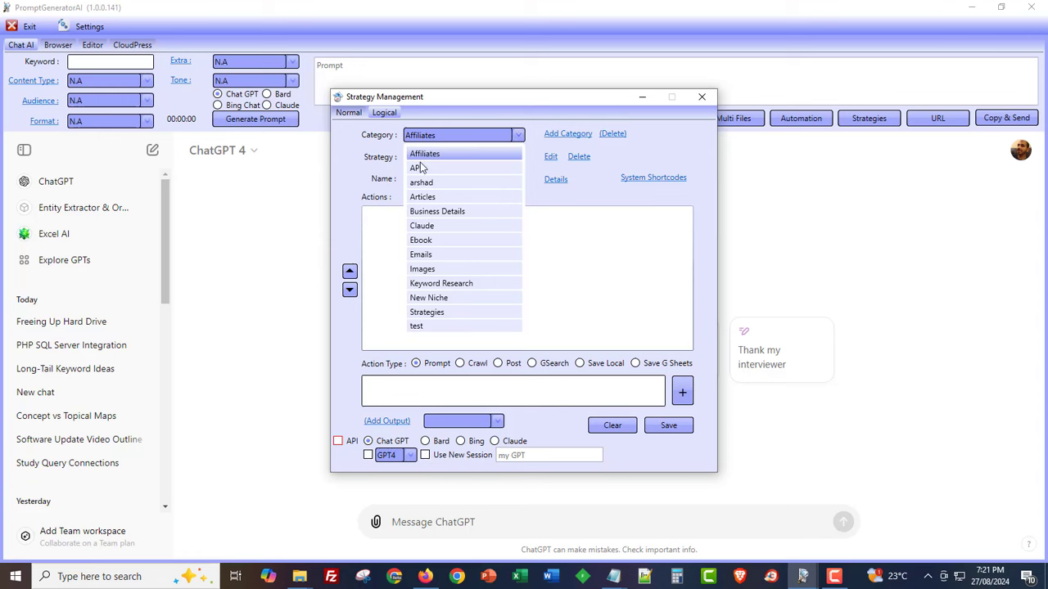
pyautogui.click(418, 168)
# Select the ezi-api-mix strategy from the API category and load it for editing
pyautogui.click(431, 161)
pyautogui.scroll(-1, 471, 250)
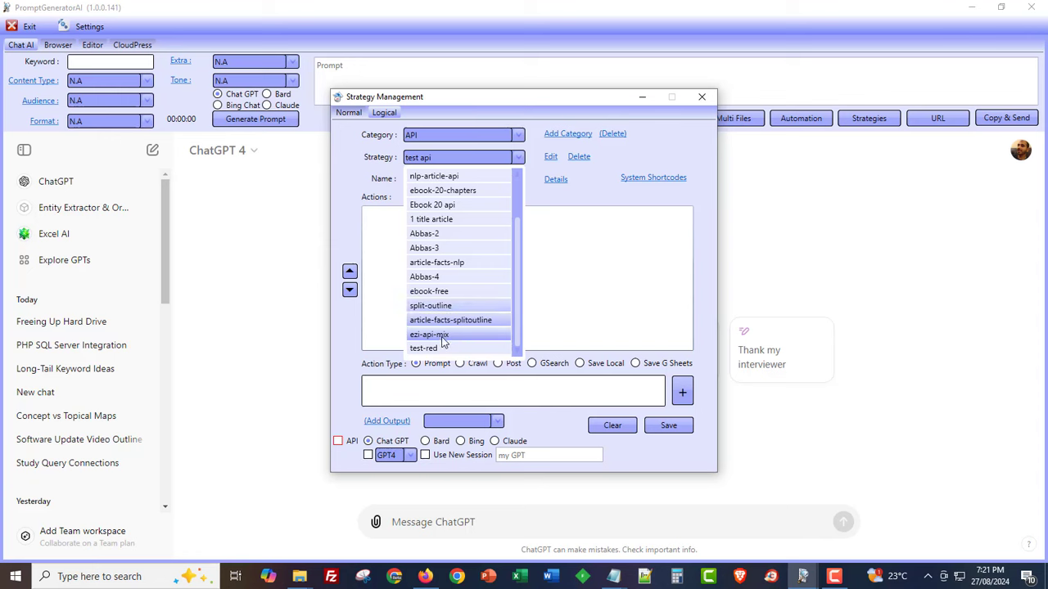
pyautogui.click(608, 268)
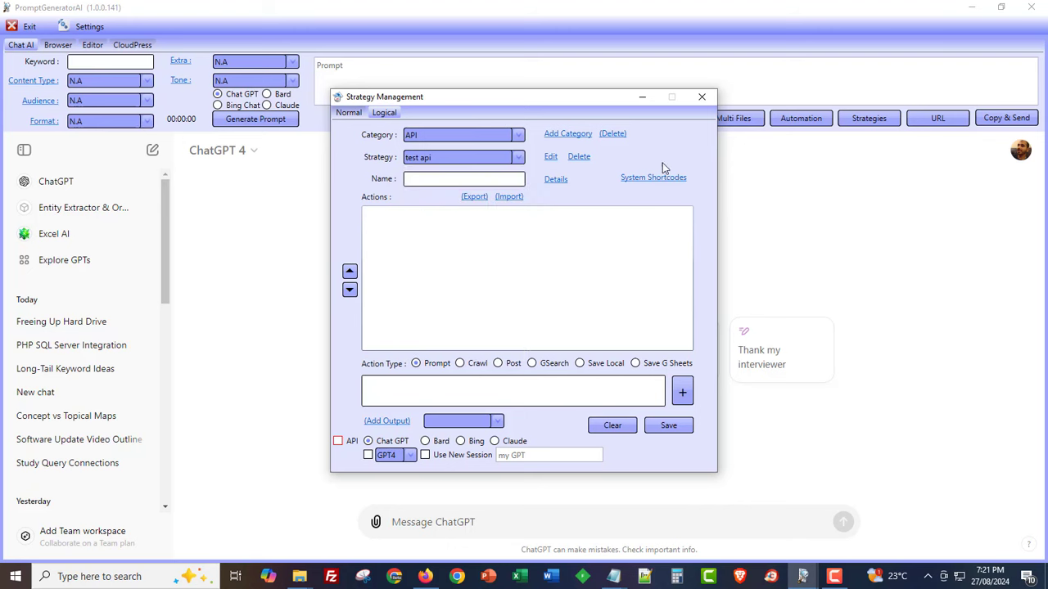
pyautogui.click(460, 157)
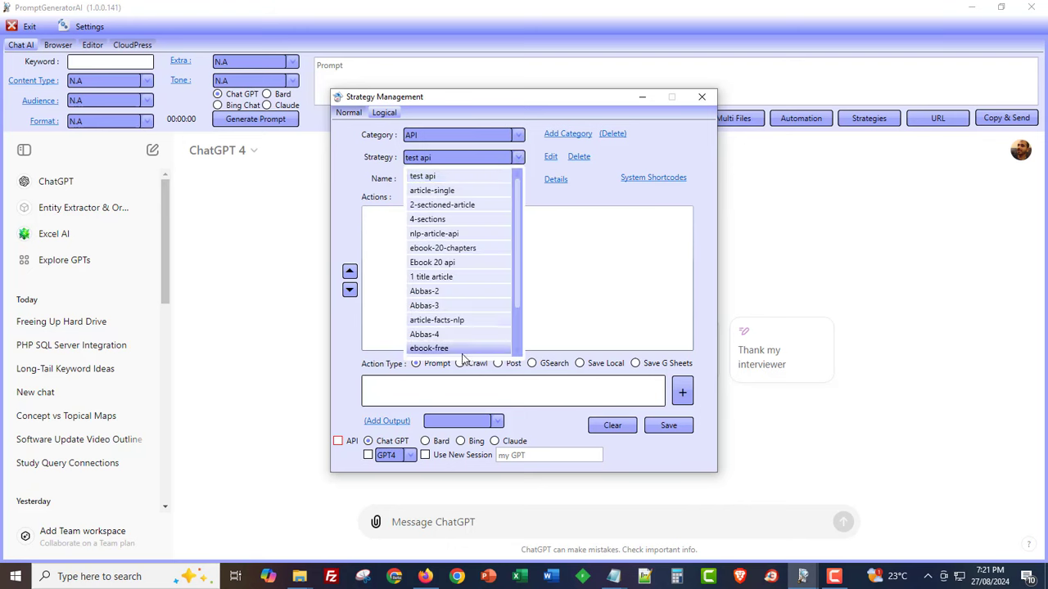
pyautogui.scroll(-2, 464, 329)
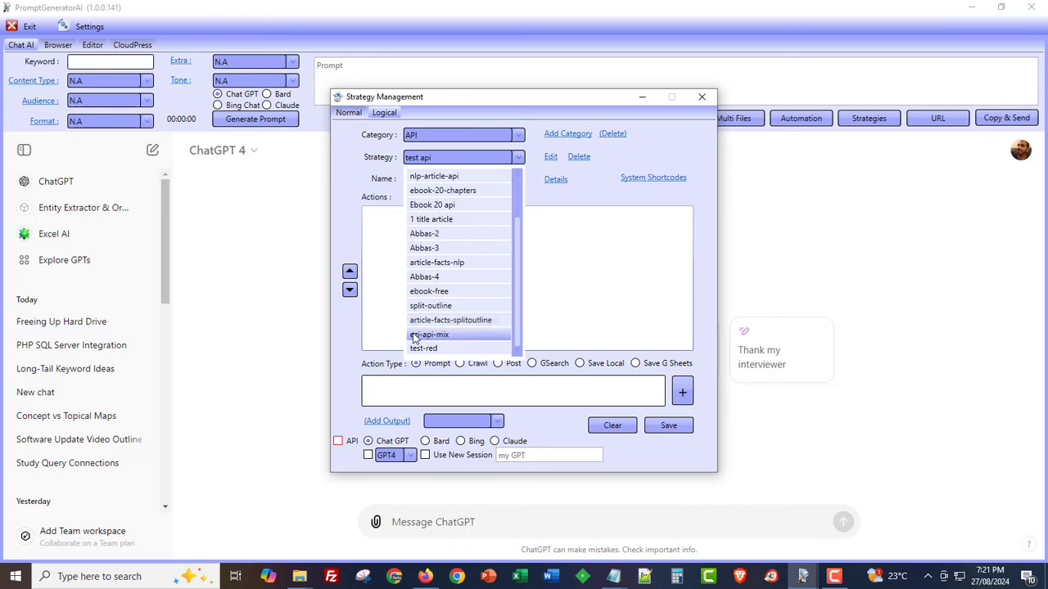
pyautogui.click(429, 335)
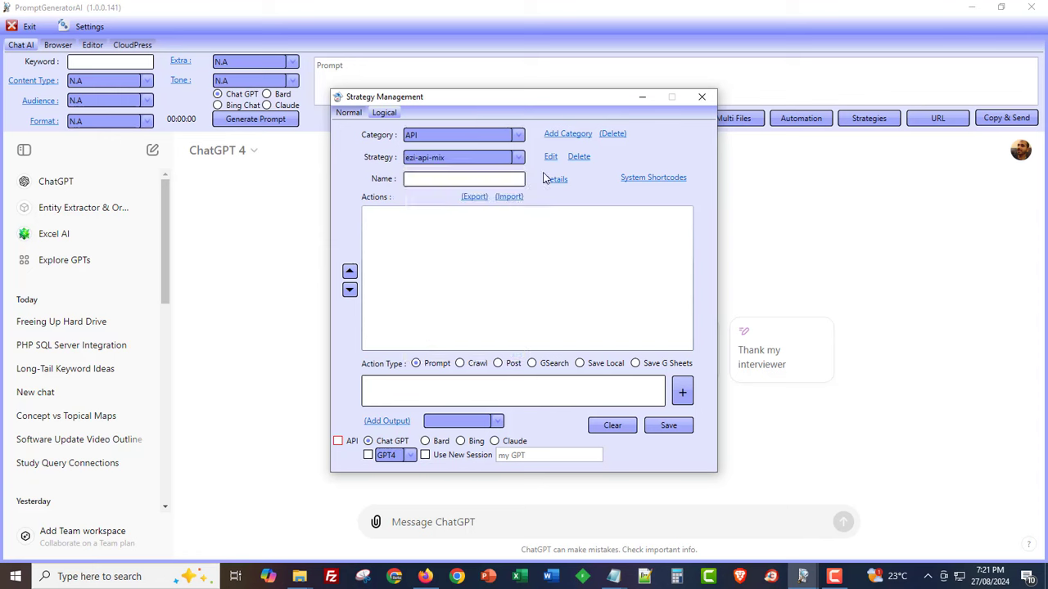
pyautogui.click(550, 158)
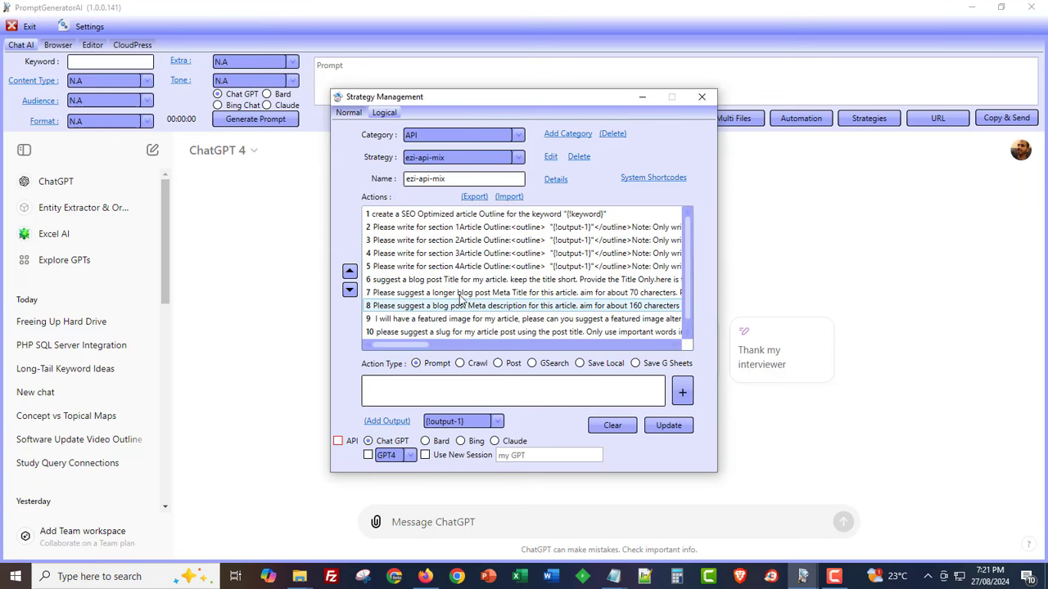
# Review the actions of the ezi-api-mix strategy and open the prompt details of action 1, the SEO article outline
pyautogui.scroll(-1, 407, 279)
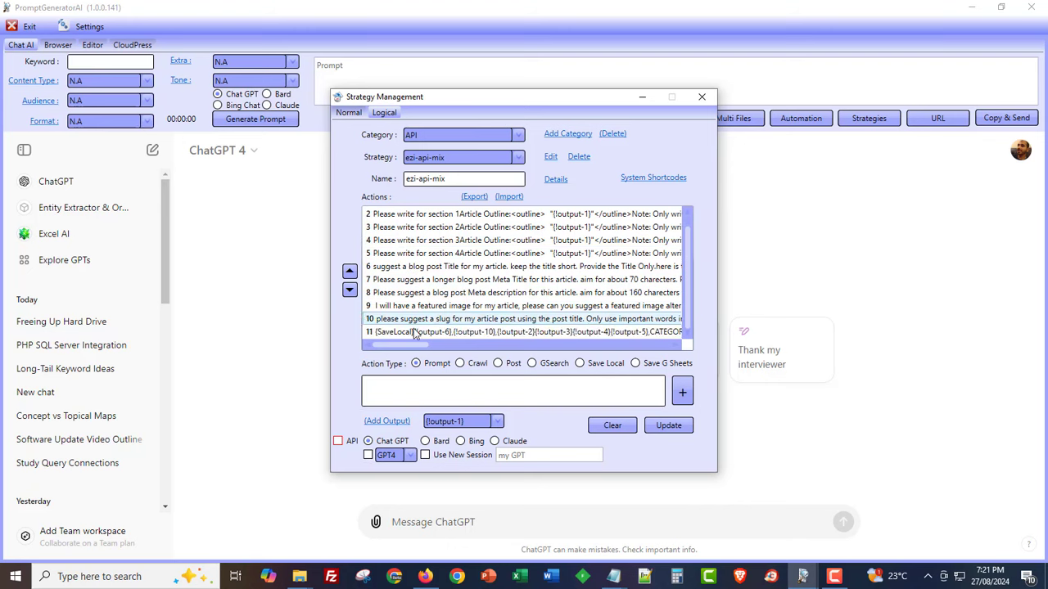
pyautogui.scroll(1, 401, 307)
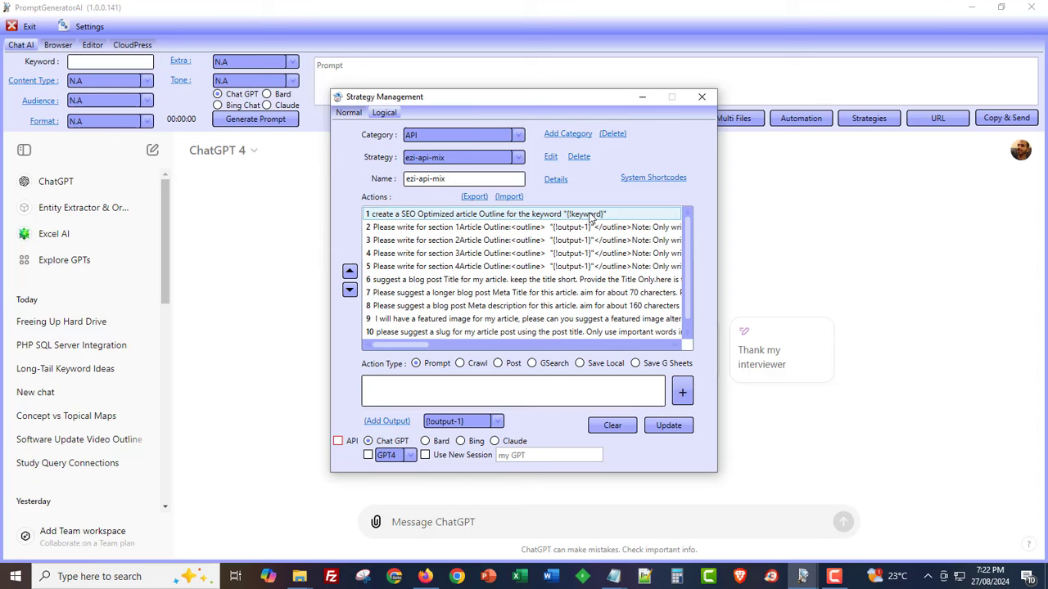
pyautogui.click(553, 230)
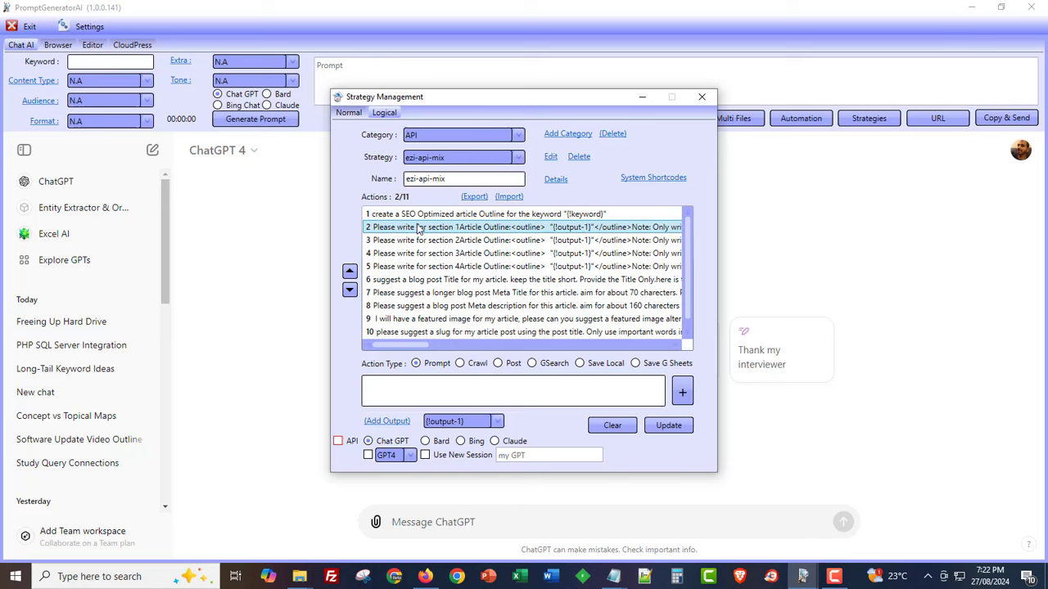
pyautogui.doubleClick(370, 215)
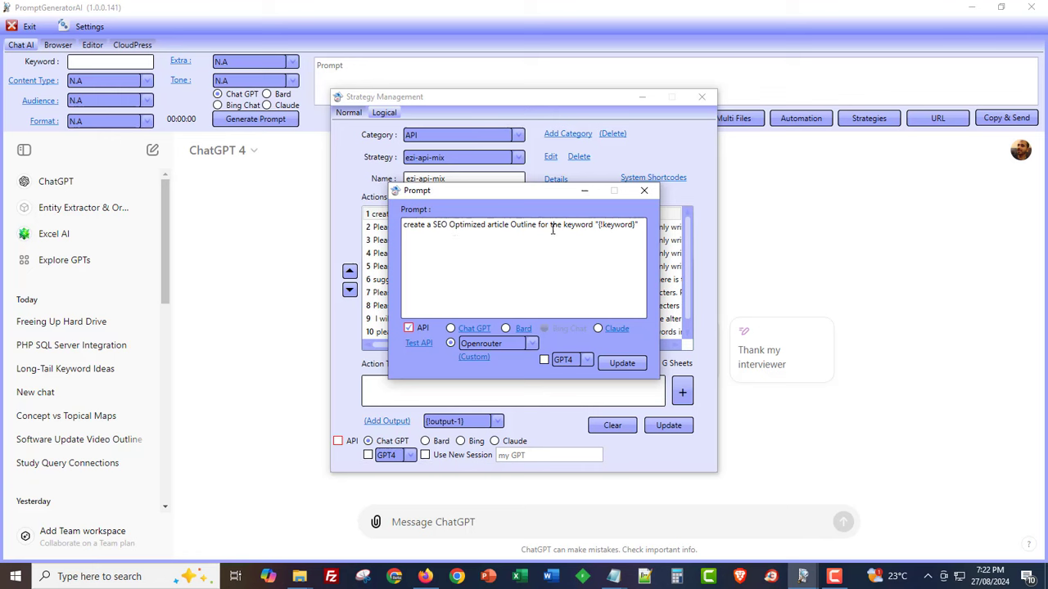
# Examine the {!keyword} shortcode in action 1's prompt and the {!output-1} reference in action 2's section-writing prompt
pyautogui.moveTo(600, 225); pyautogui.dragTo(635, 223)
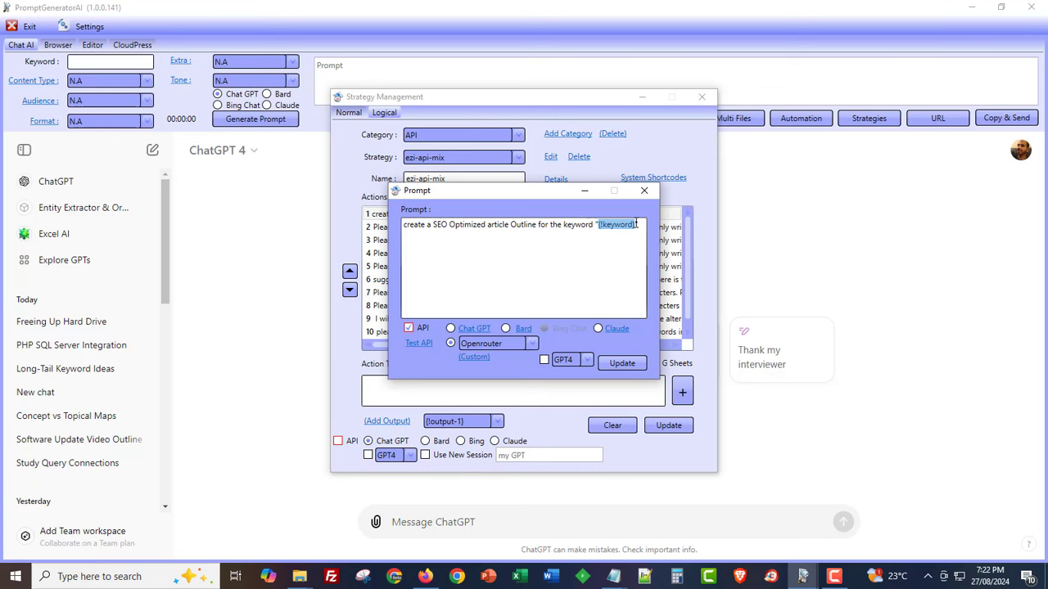
pyautogui.click(644, 190)
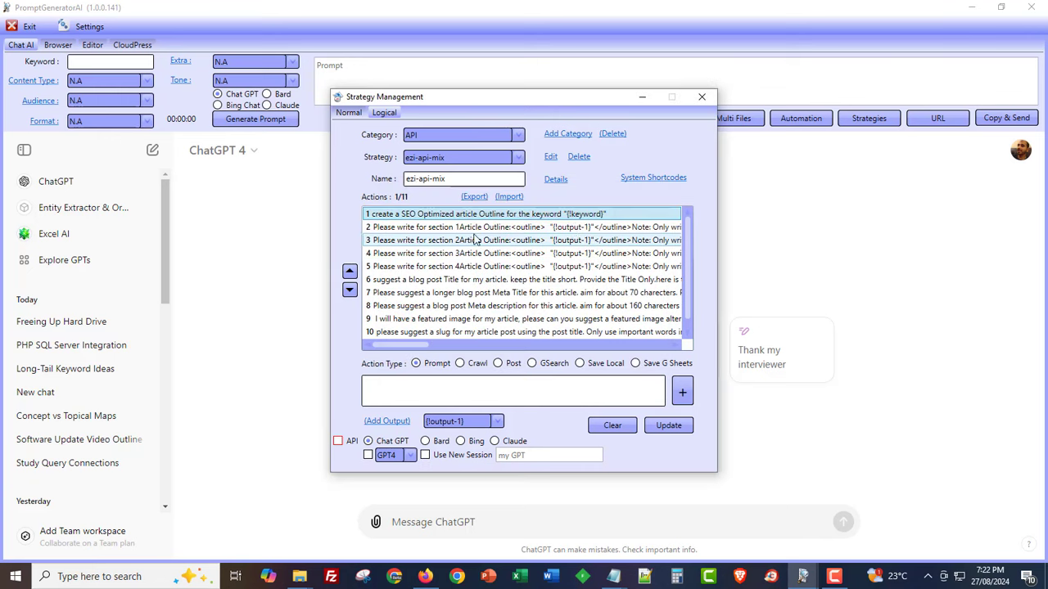
pyautogui.doubleClick(463, 227)
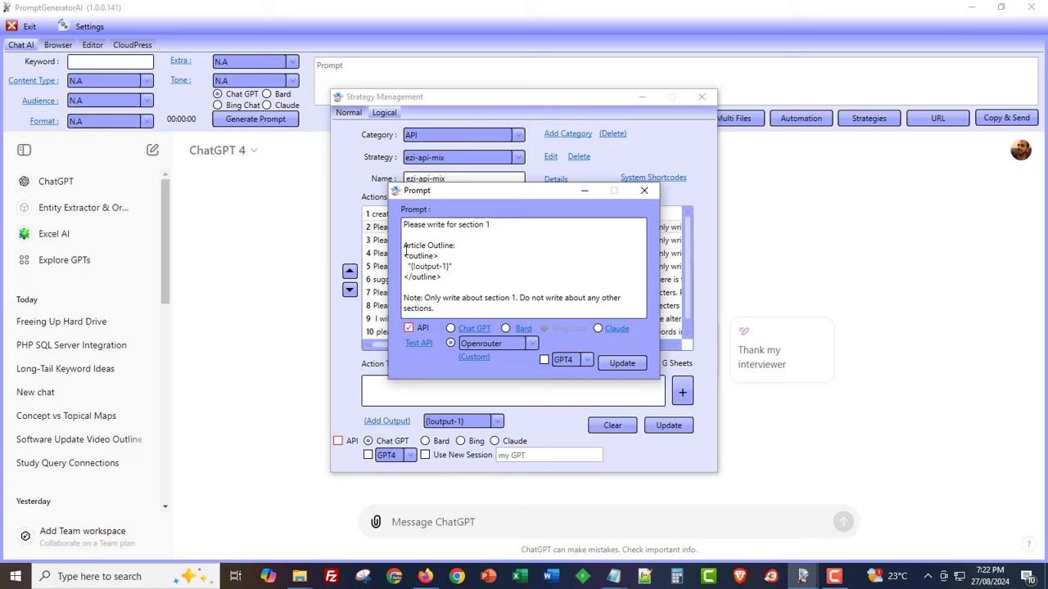
pyautogui.moveTo(412, 266); pyautogui.dragTo(443, 266)
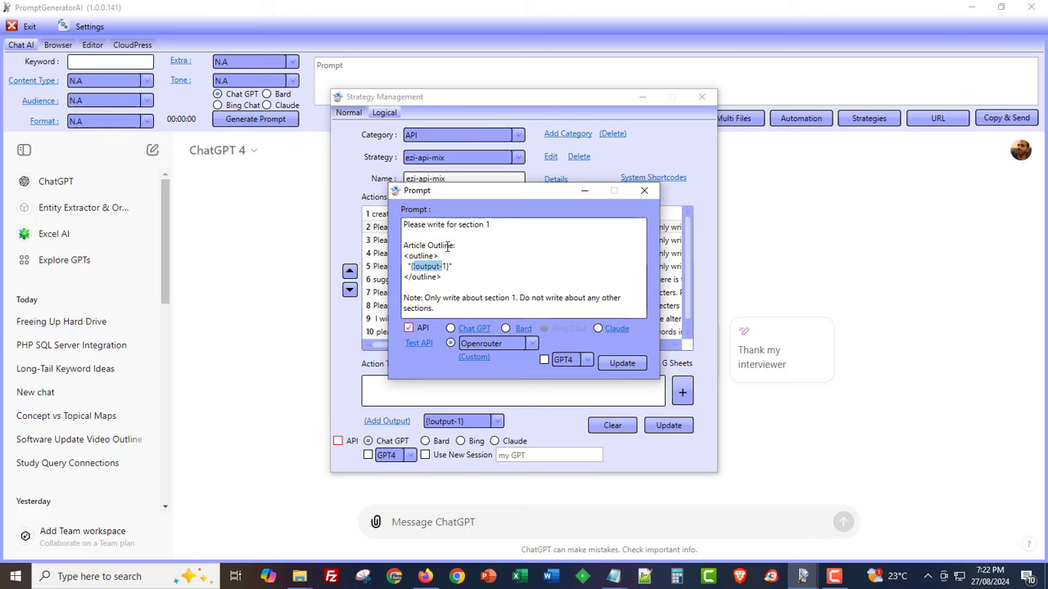
pyautogui.moveTo(488, 197); pyautogui.dragTo(603, 201)
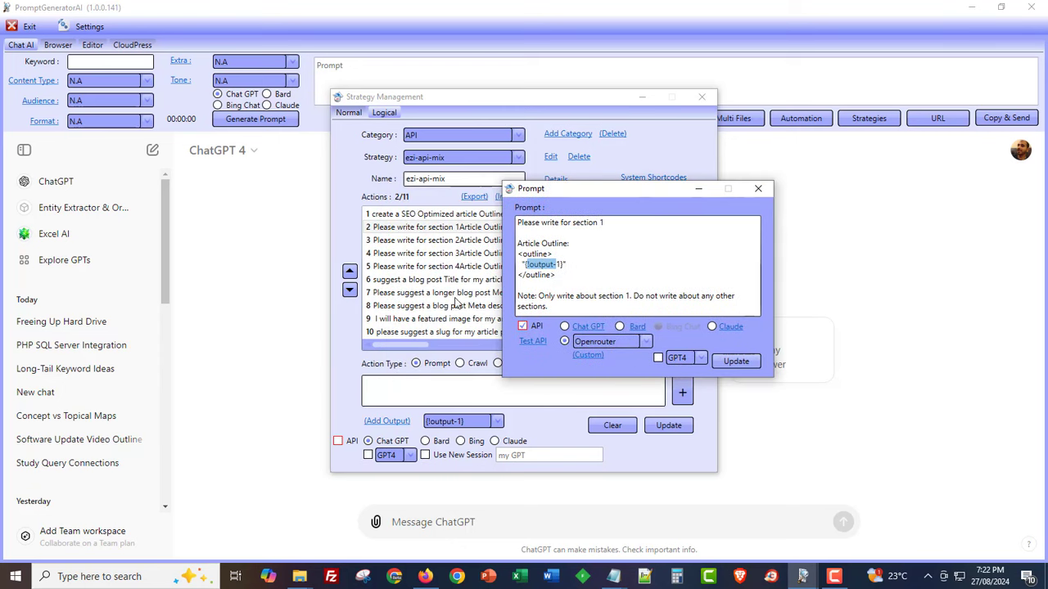
pyautogui.click(555, 266)
pyautogui.click(758, 188)
pyautogui.scroll(-1, 516, 328)
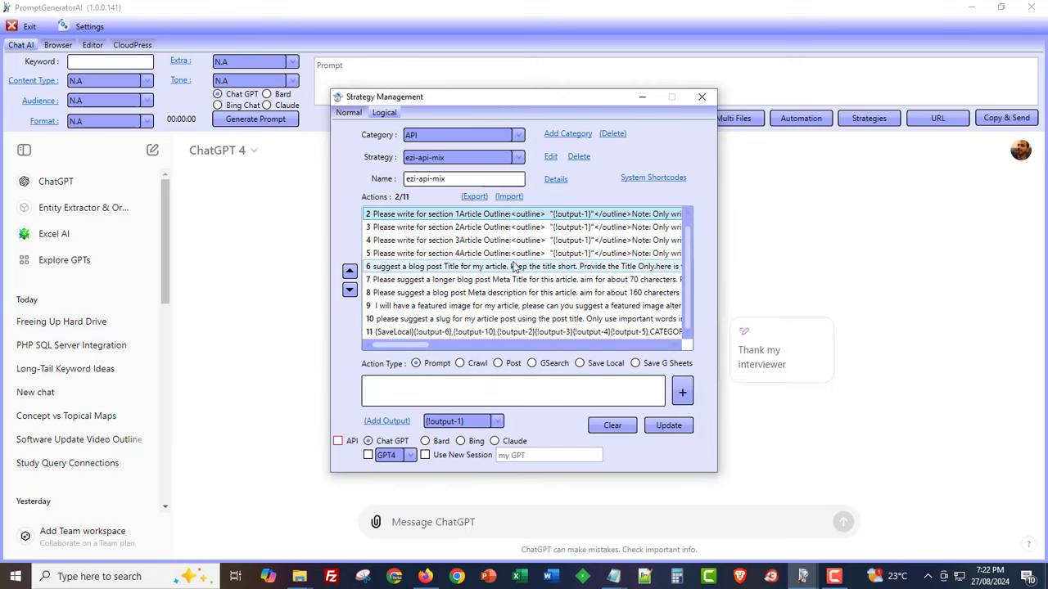
# Reopen Strategy Management, set the category to test and load the Article-NLP-Entities-LSI strategy
pyautogui.click(701, 100)
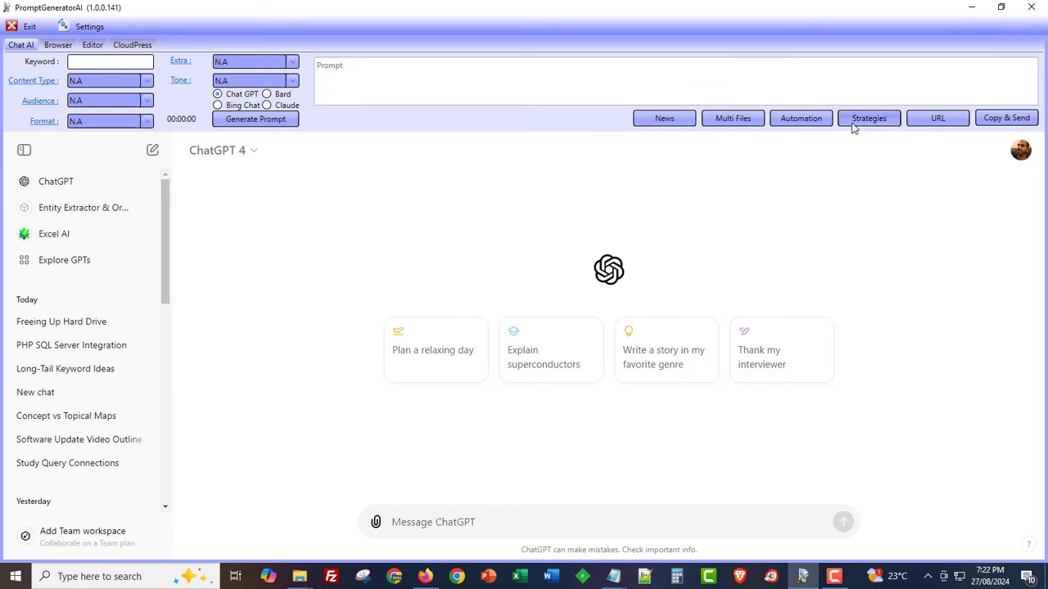
pyautogui.click(853, 123)
pyautogui.click(437, 138)
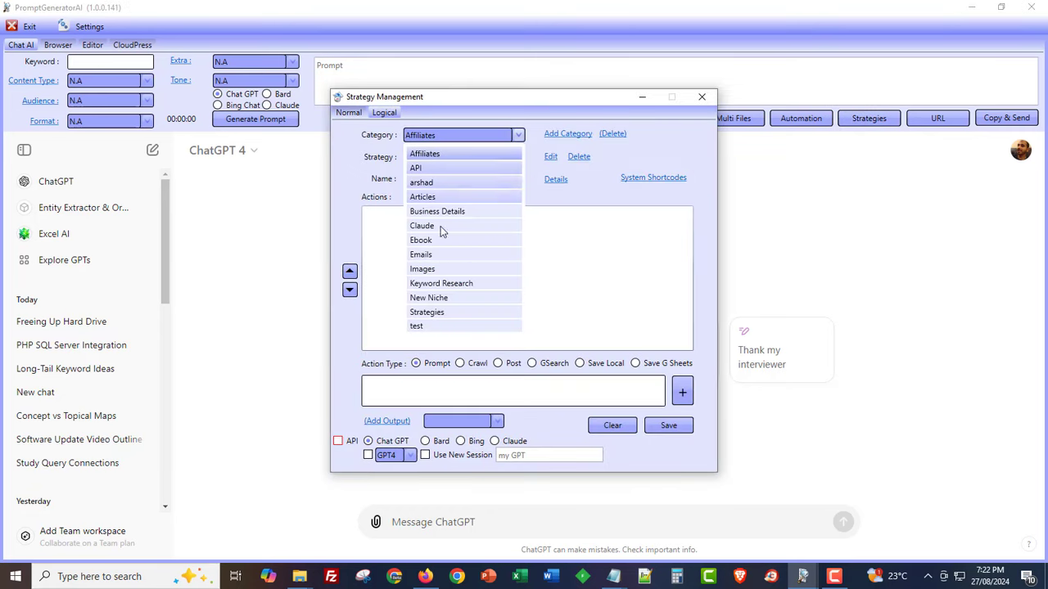
pyautogui.click(436, 254)
pyautogui.click(440, 158)
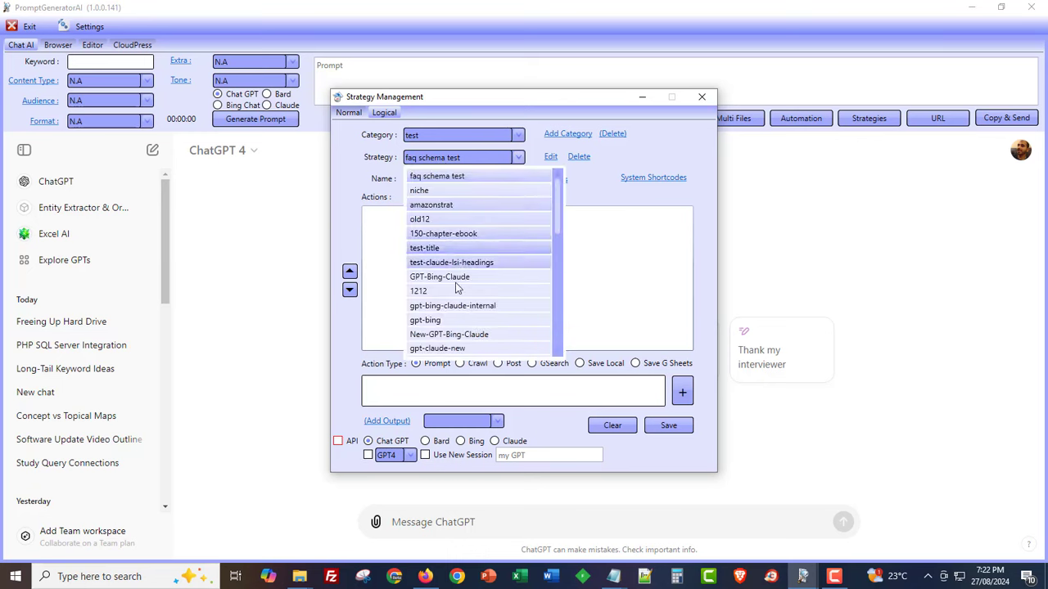
pyautogui.scroll(-9, 454, 285)
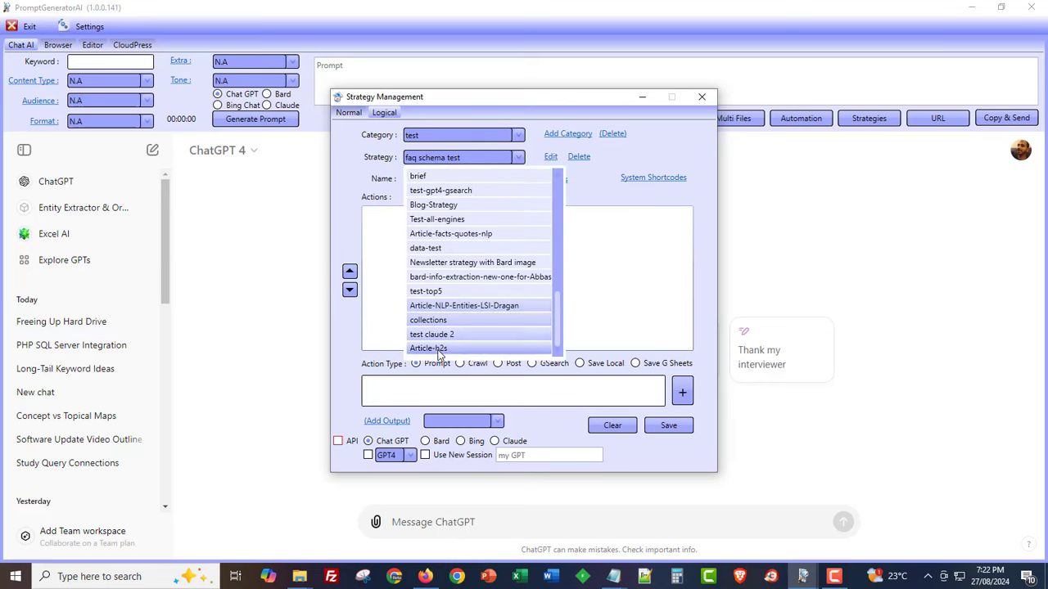
pyautogui.click(448, 304)
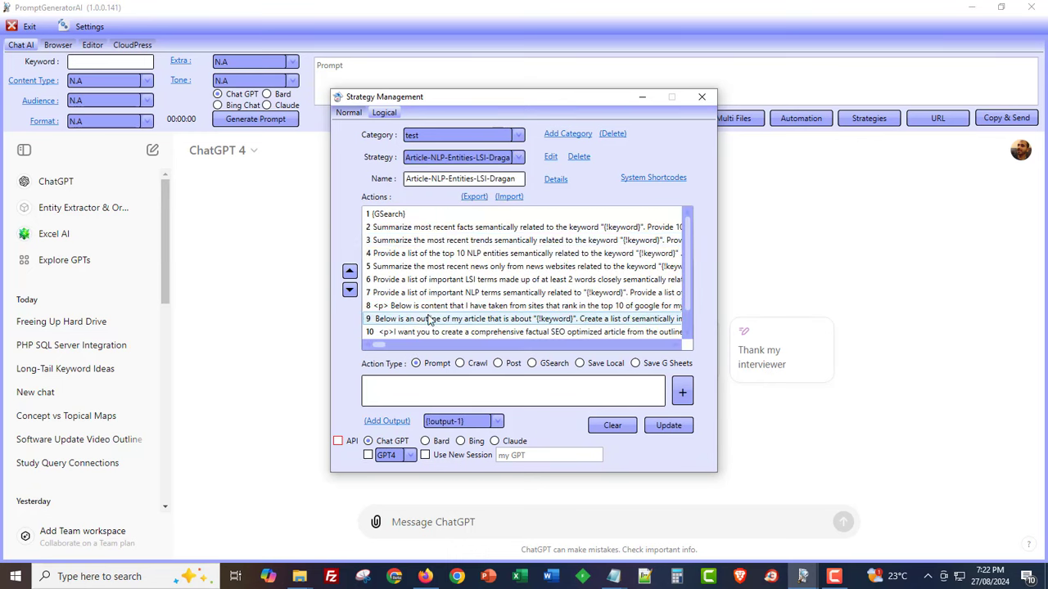
# Review the strategy's action list, select the GSearch action and switch to Firefox to view the Google results for belly fat
pyautogui.scroll(-1, 421, 320)
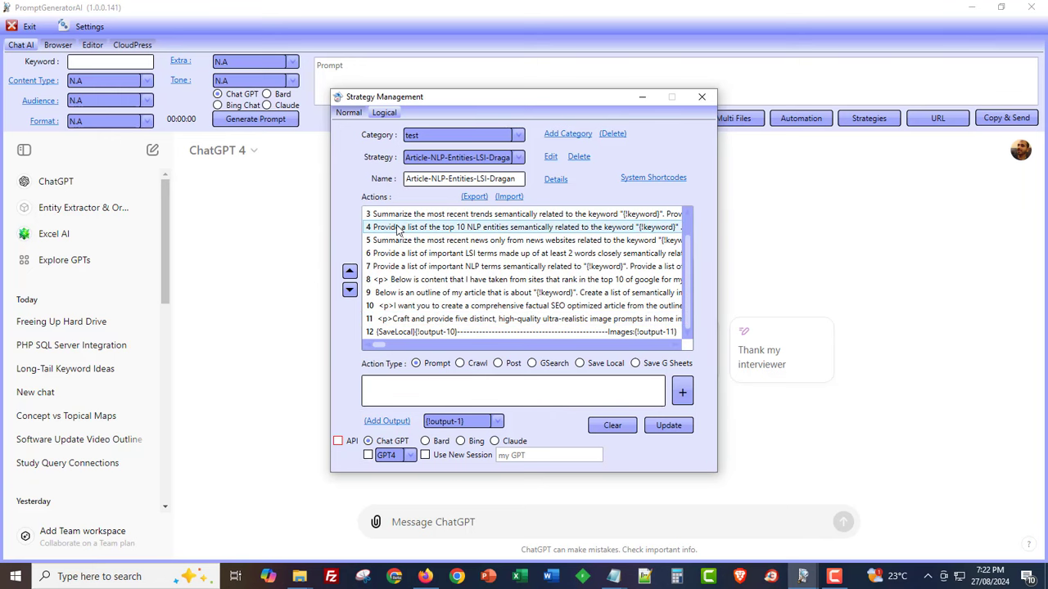
pyautogui.scroll(1, 410, 278)
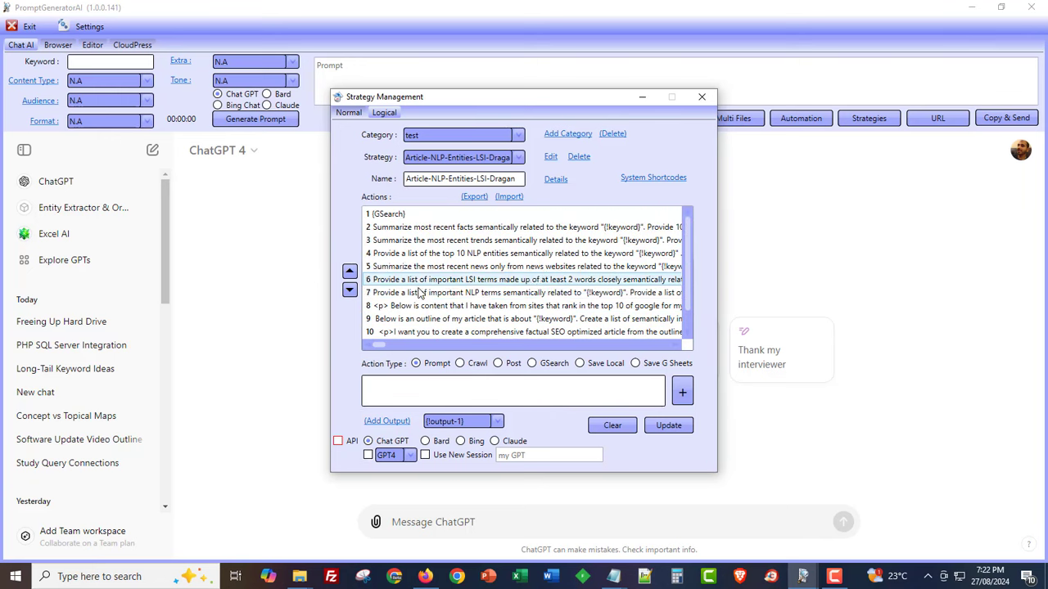
pyautogui.click(394, 215)
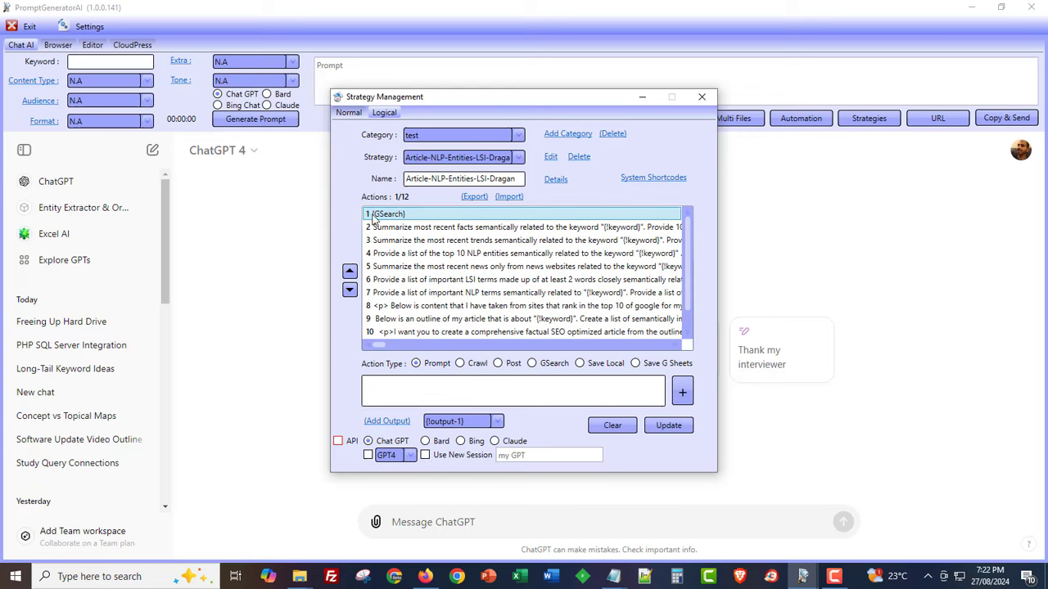
pyautogui.click(425, 576)
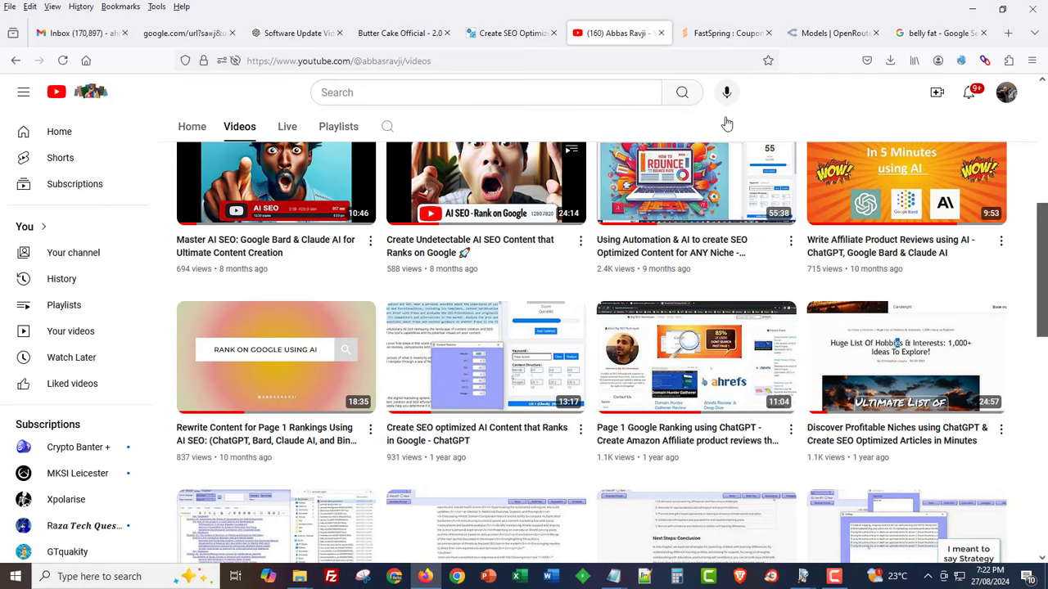
pyautogui.click(933, 32)
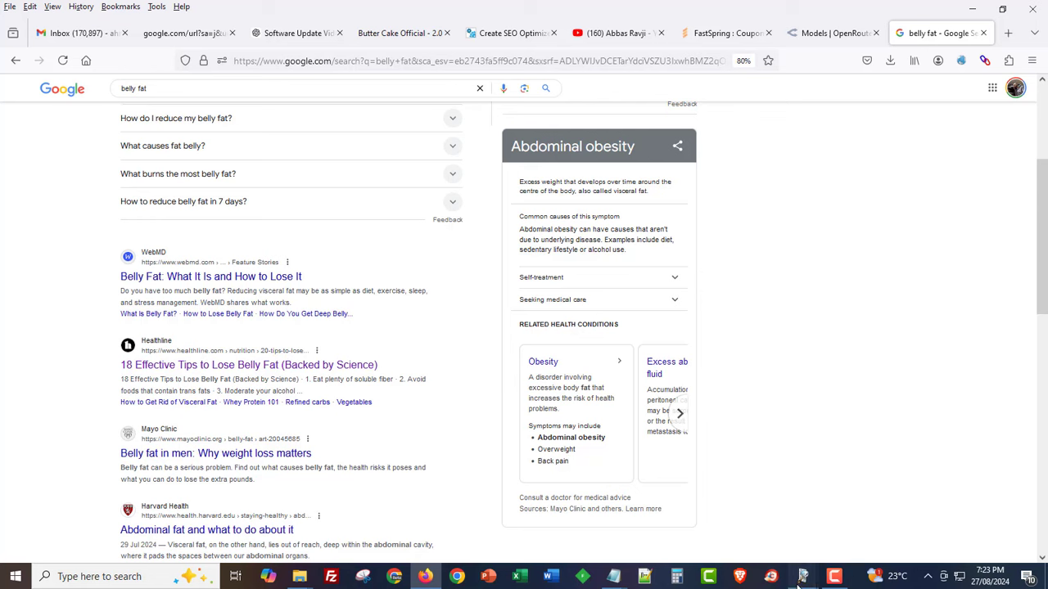
# Switch back to PromptGeneratorAI's Strategy Management and examine the prompts and chat engines of actions 2, 3 and 4
pyautogui.moveTo(803, 576)
pyautogui.click(884, 518)
pyautogui.doubleClick(431, 229)
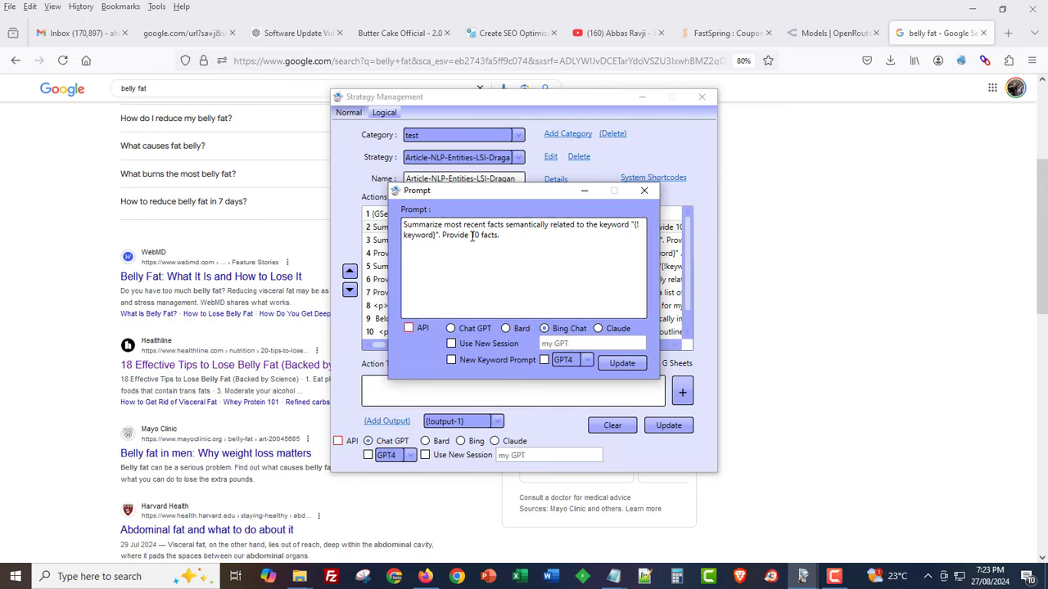
pyautogui.click(643, 191)
pyautogui.doubleClick(479, 240)
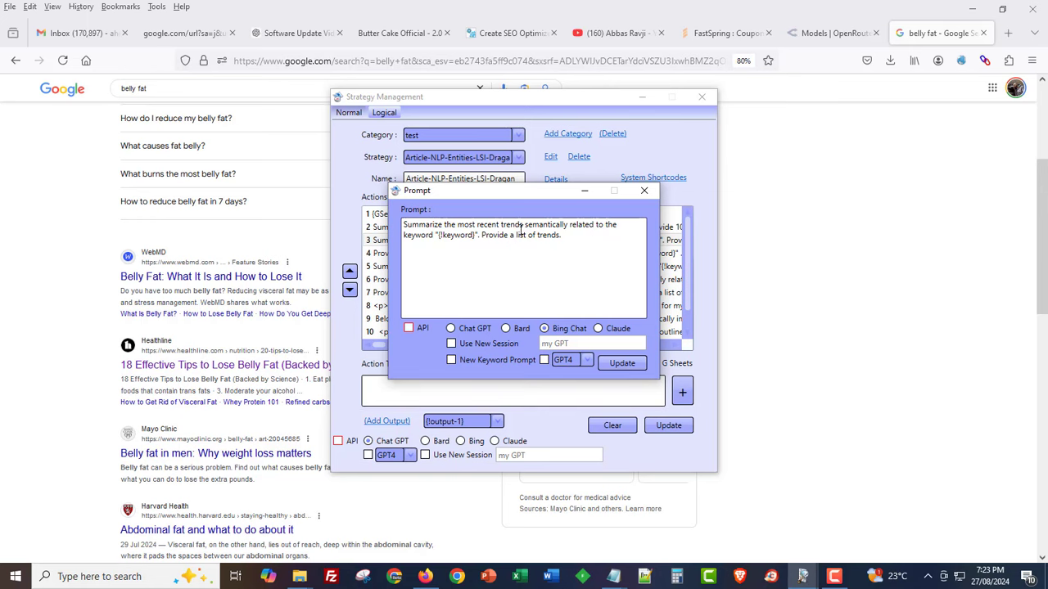
pyautogui.click(644, 190)
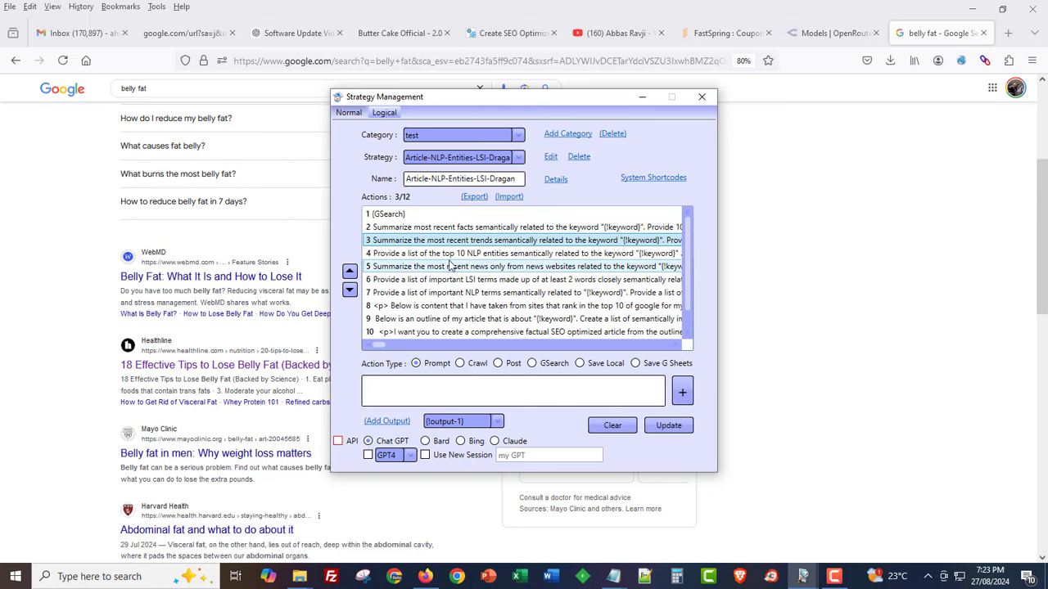
pyautogui.doubleClick(449, 255)
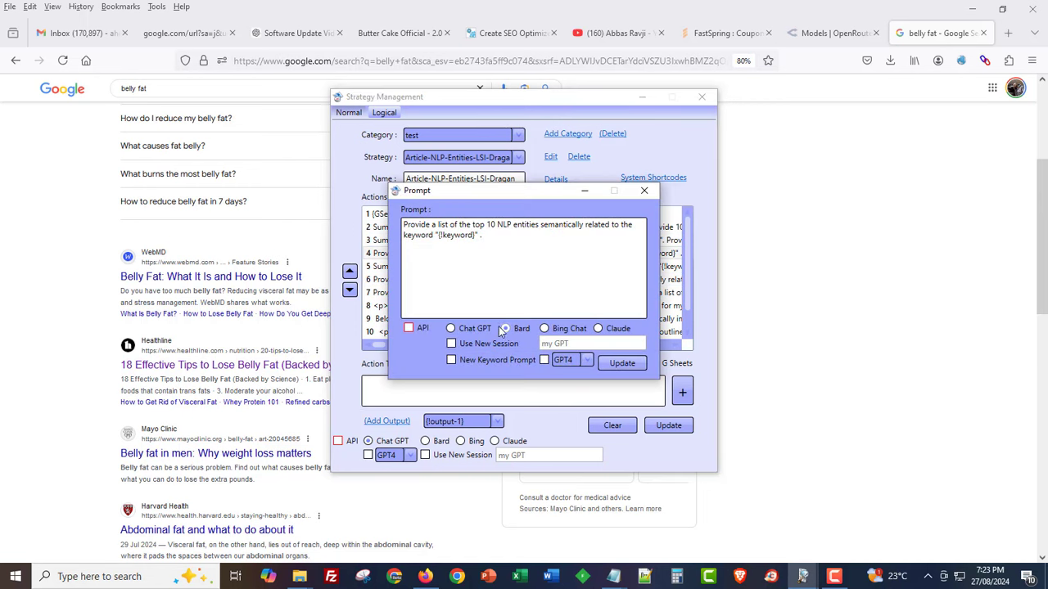
pyautogui.click(504, 328)
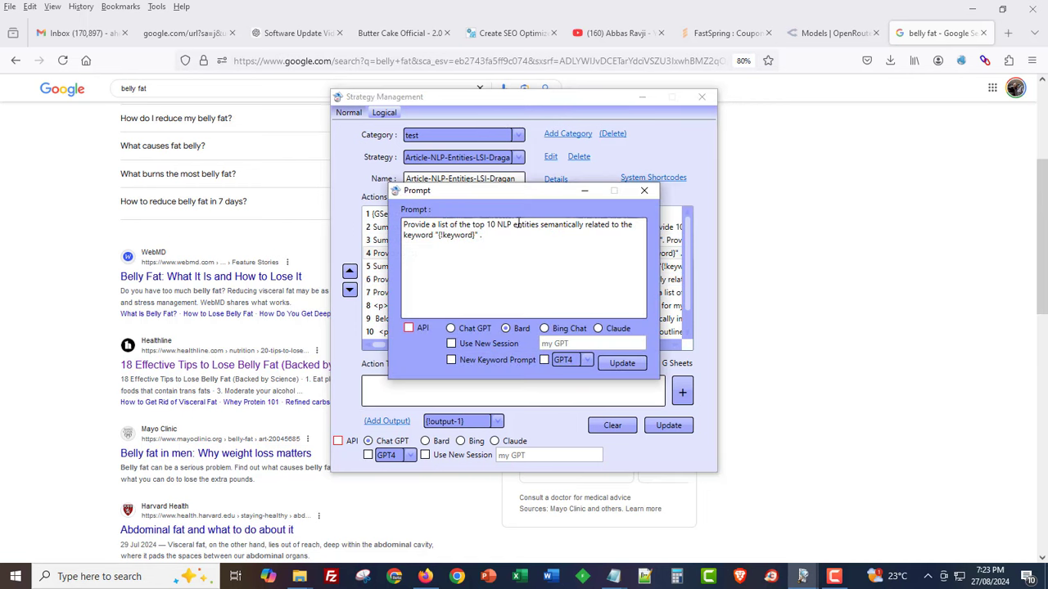
pyautogui.click(643, 191)
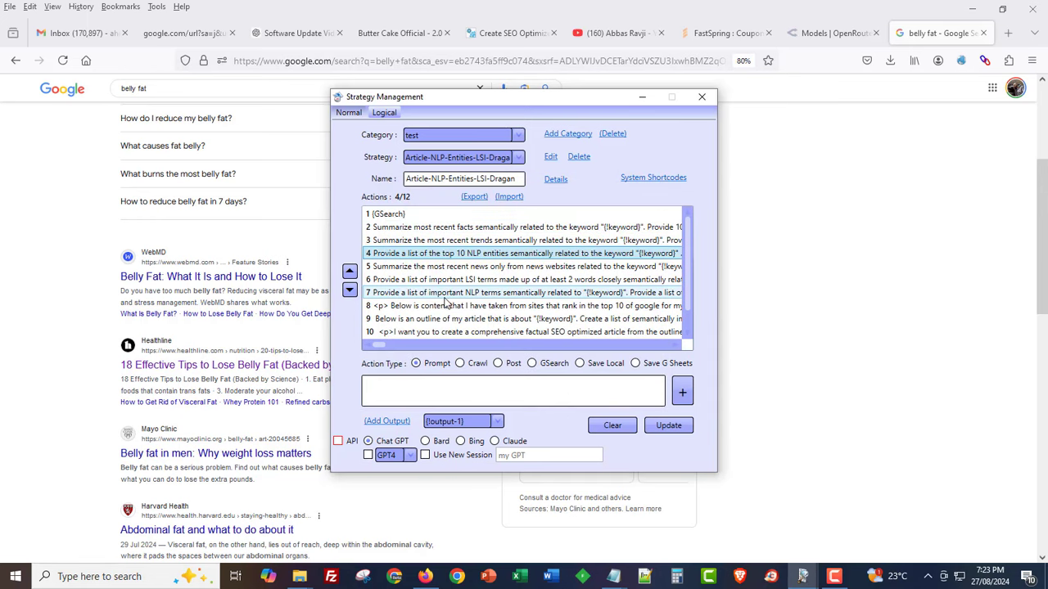
# Open the prompt of action 10, the comprehensive SEO article, and read its structure and semantic richness instructions
pyautogui.scroll(-1, 458, 295)
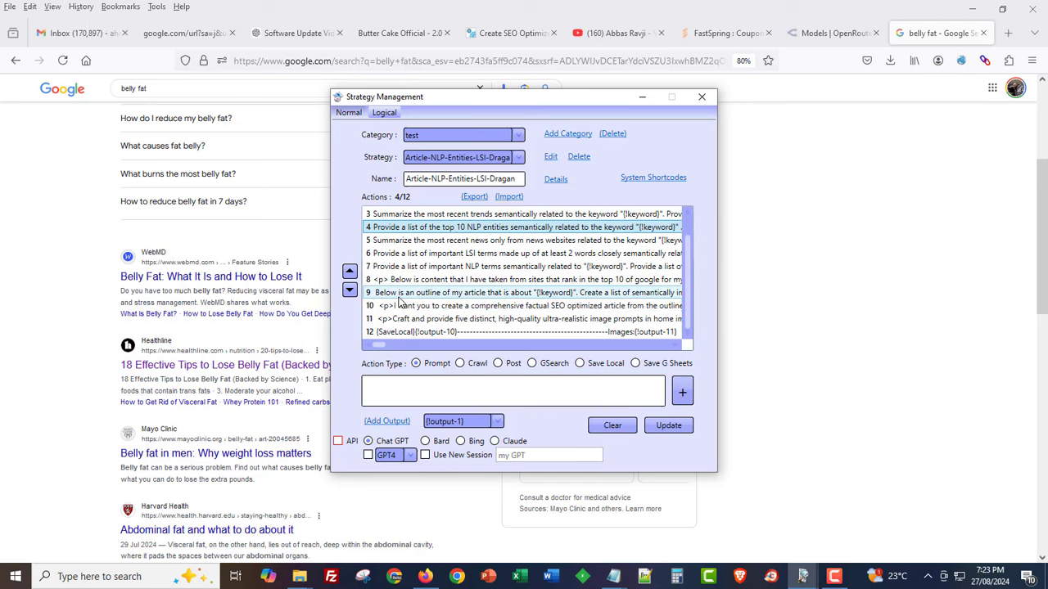
pyautogui.doubleClick(455, 309)
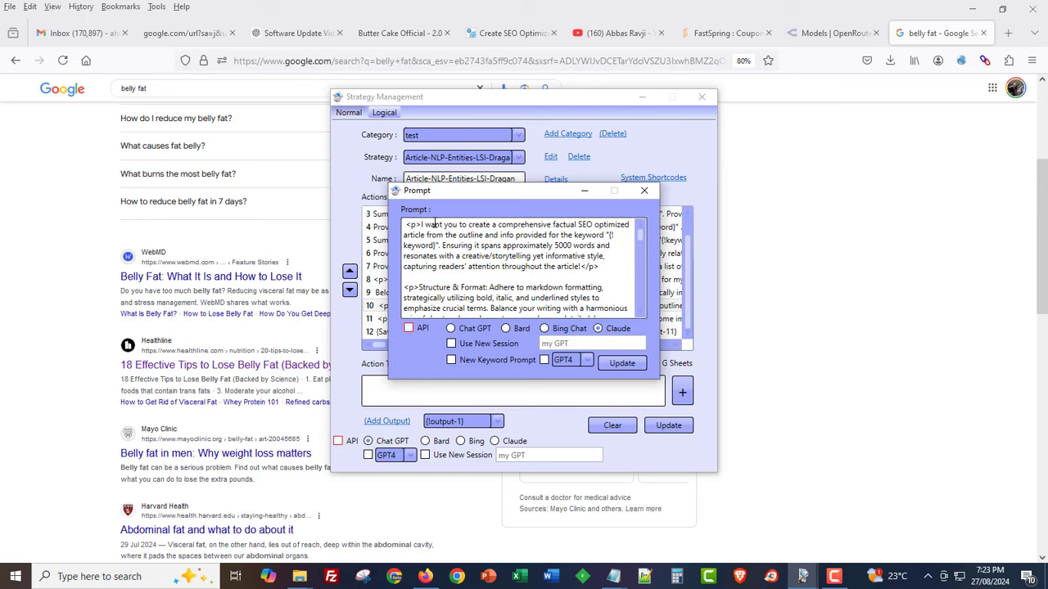
pyautogui.click(557, 245)
pyautogui.scroll(-10, 507, 252)
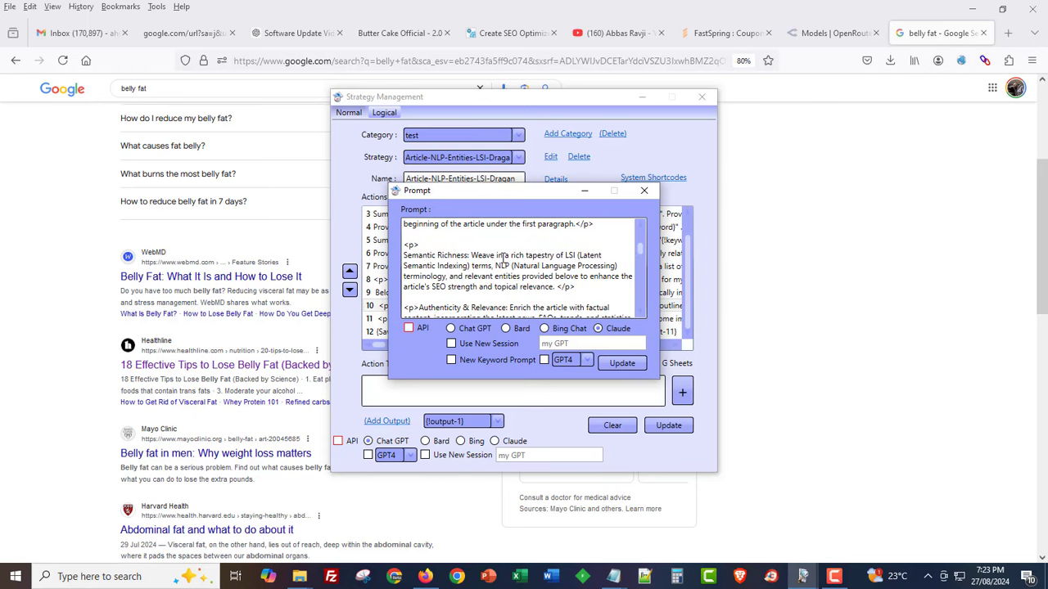
pyautogui.scroll(-5, 502, 259)
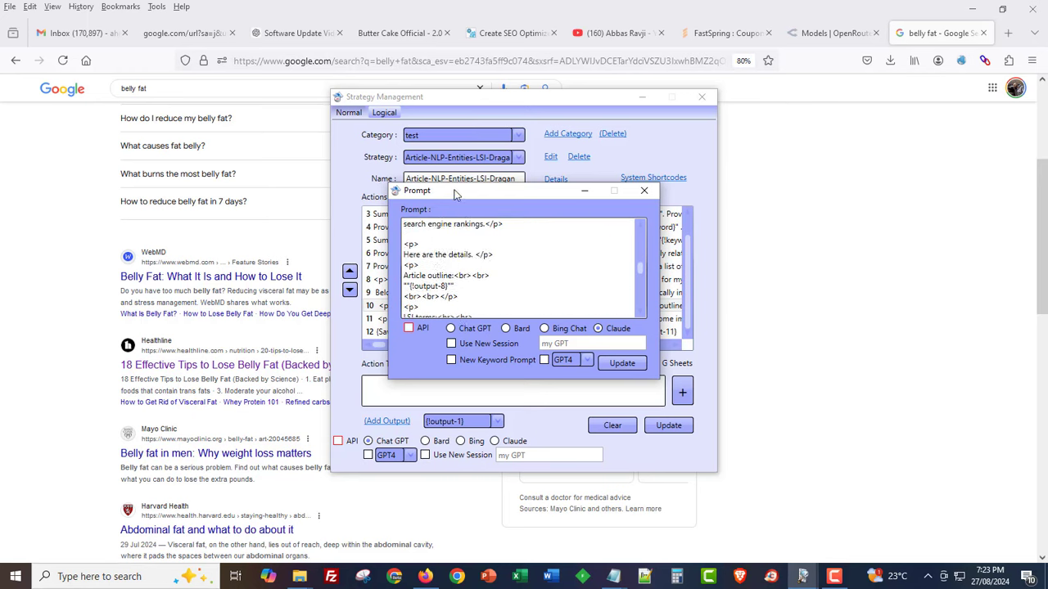
# Move the prompt window beside the action list and compare its outline, LSI, NLP and entity output references with the actions
pyautogui.moveTo(455, 194); pyautogui.dragTo(625, 189)
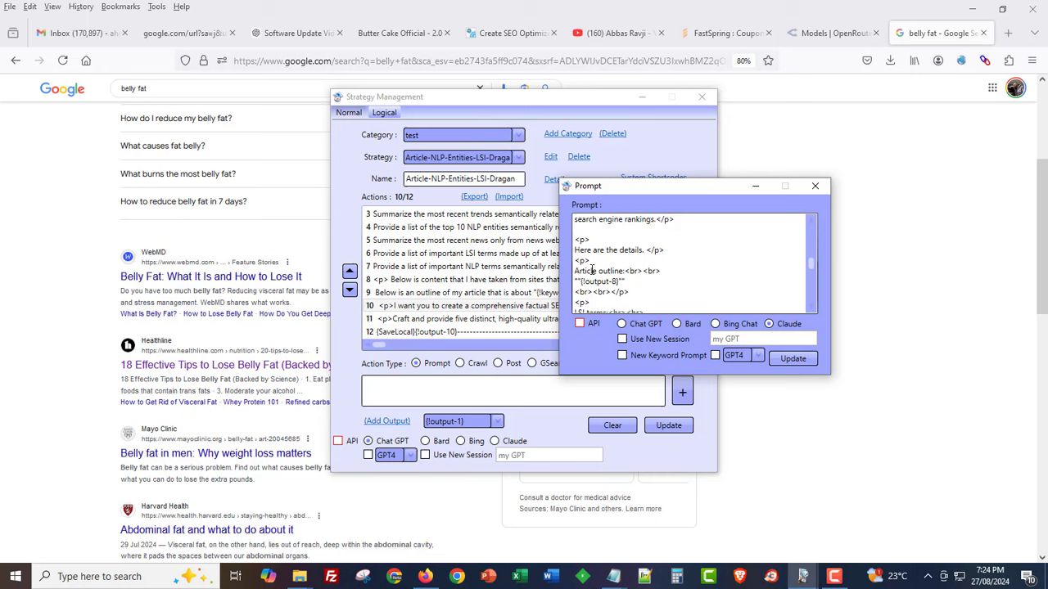
pyautogui.moveTo(584, 271); pyautogui.dragTo(608, 272)
pyautogui.scroll(-2, 628, 280)
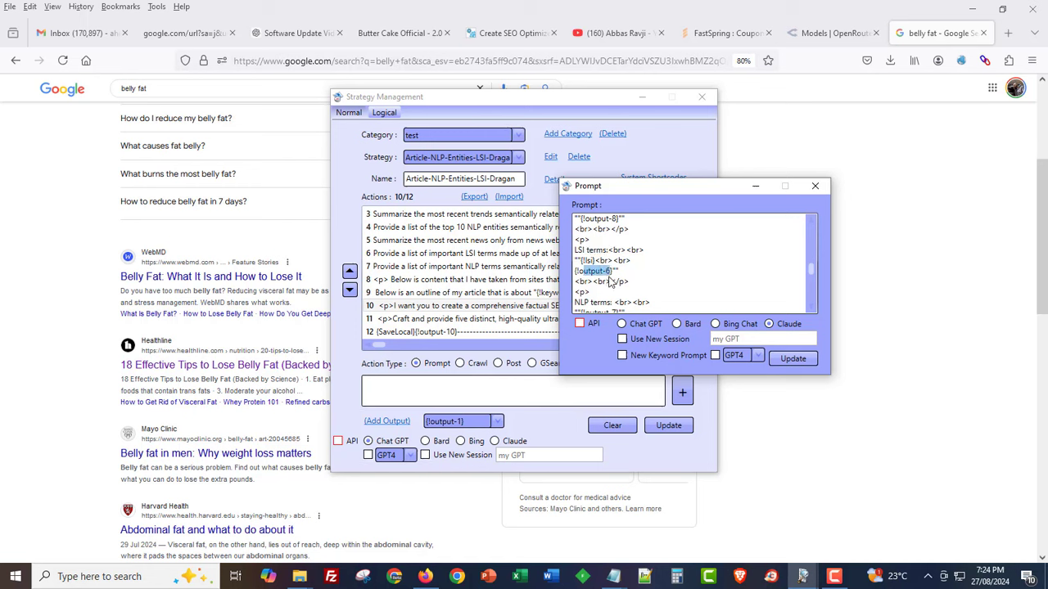
pyautogui.scroll(-1, 610, 281)
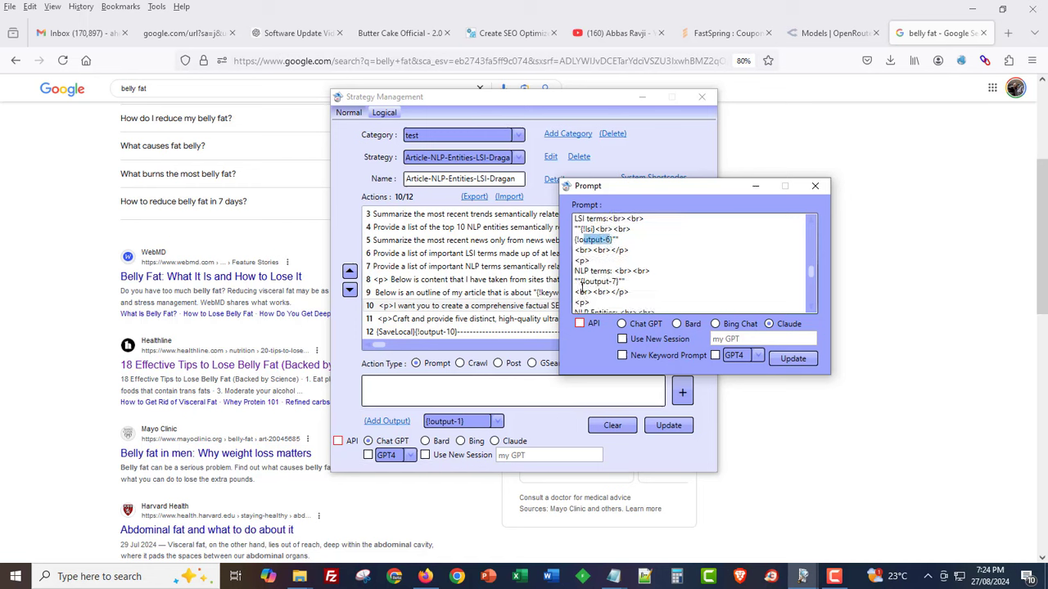
pyautogui.click(617, 281)
pyautogui.scroll(-1, 633, 299)
pyautogui.scroll(1, 627, 297)
pyautogui.scroll(-2, 643, 280)
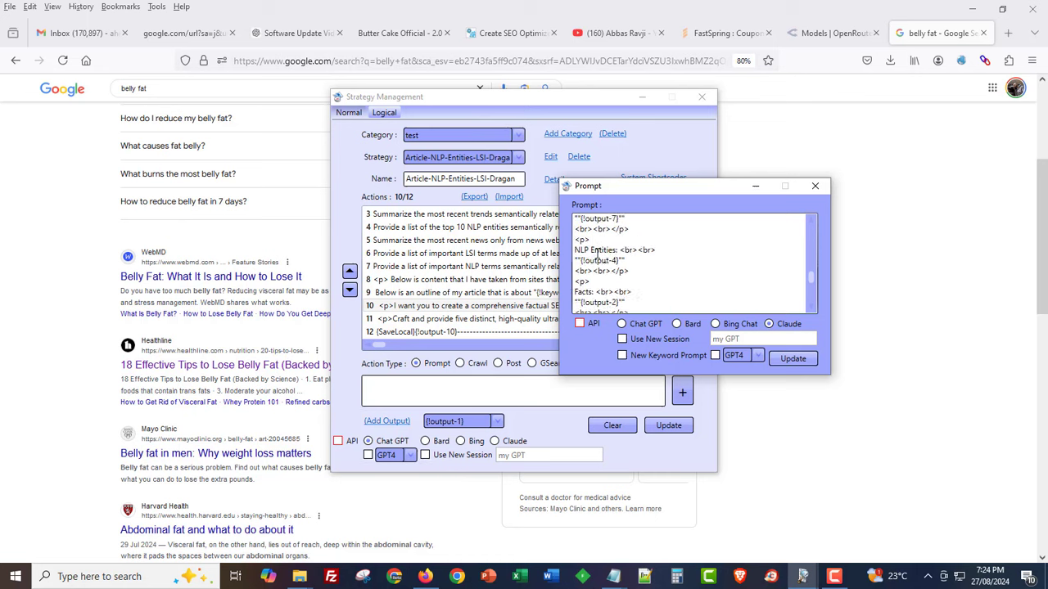
pyautogui.doubleClick(606, 261)
pyautogui.click(815, 186)
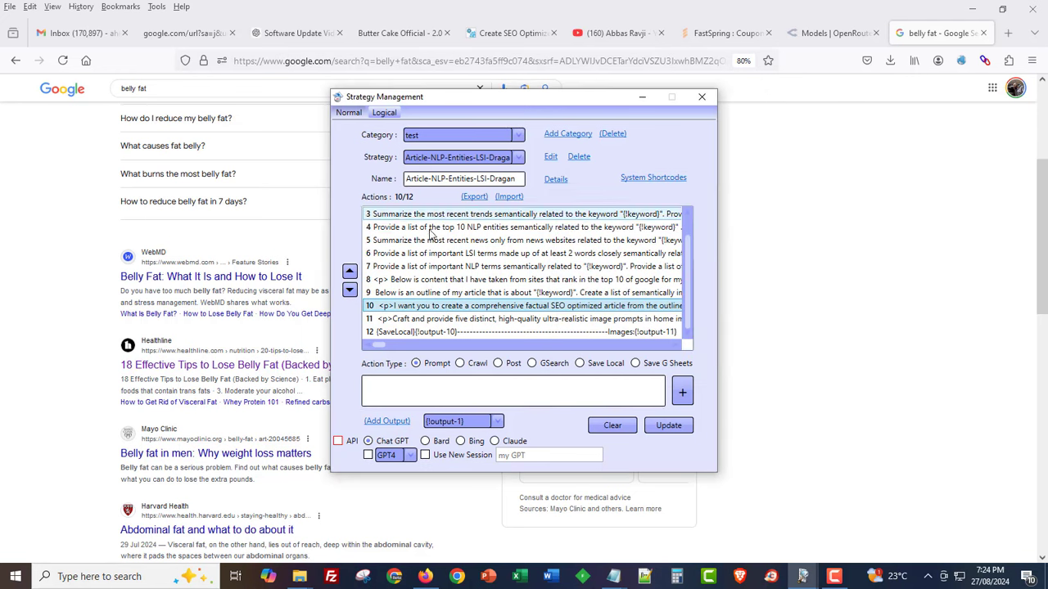
# Reopen action 10's prompt and reread its writing instructions and the output references for LSI terms, NLP terms and entities
pyautogui.doubleClick(473, 311)
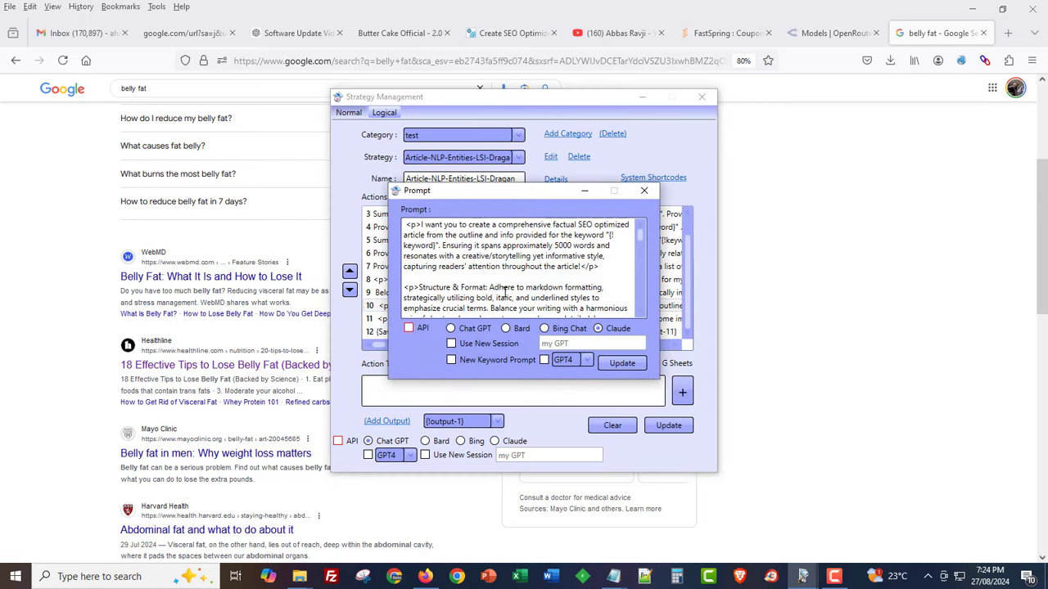
pyautogui.scroll(-5, 505, 291)
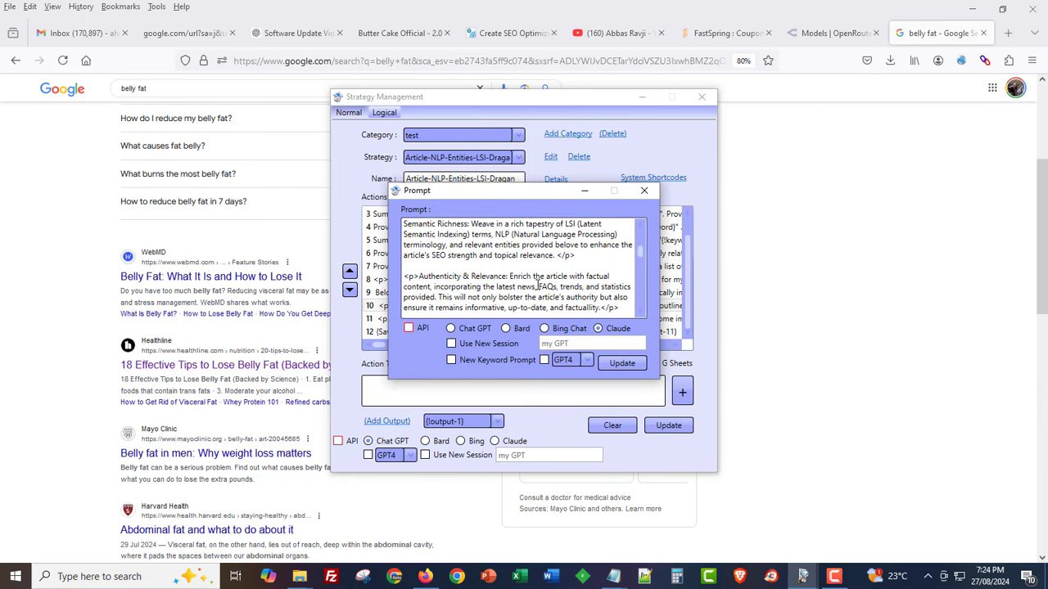
pyautogui.scroll(-5, 538, 284)
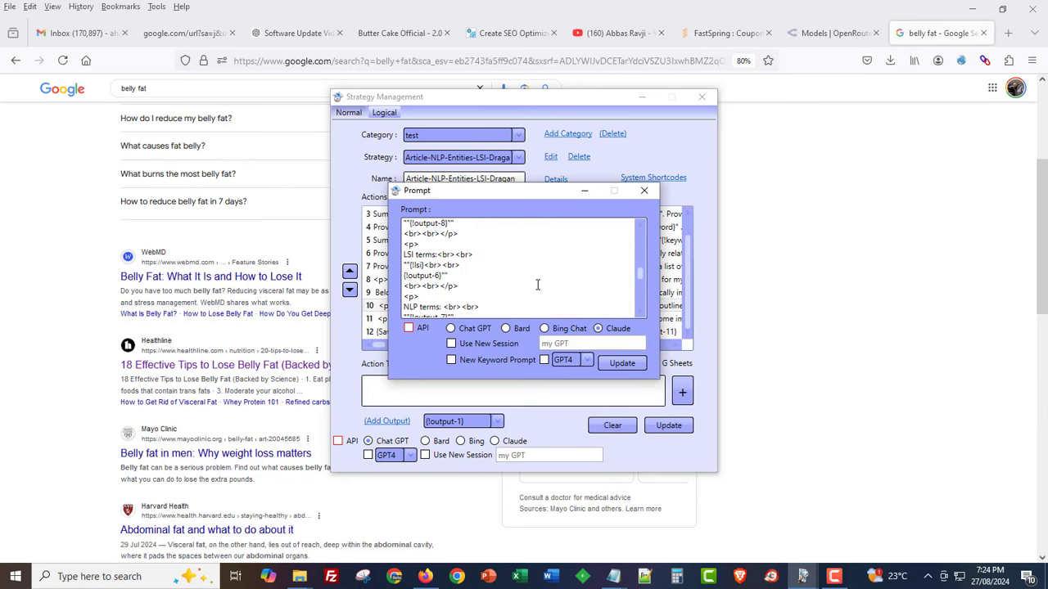
pyautogui.scroll(-2, 538, 288)
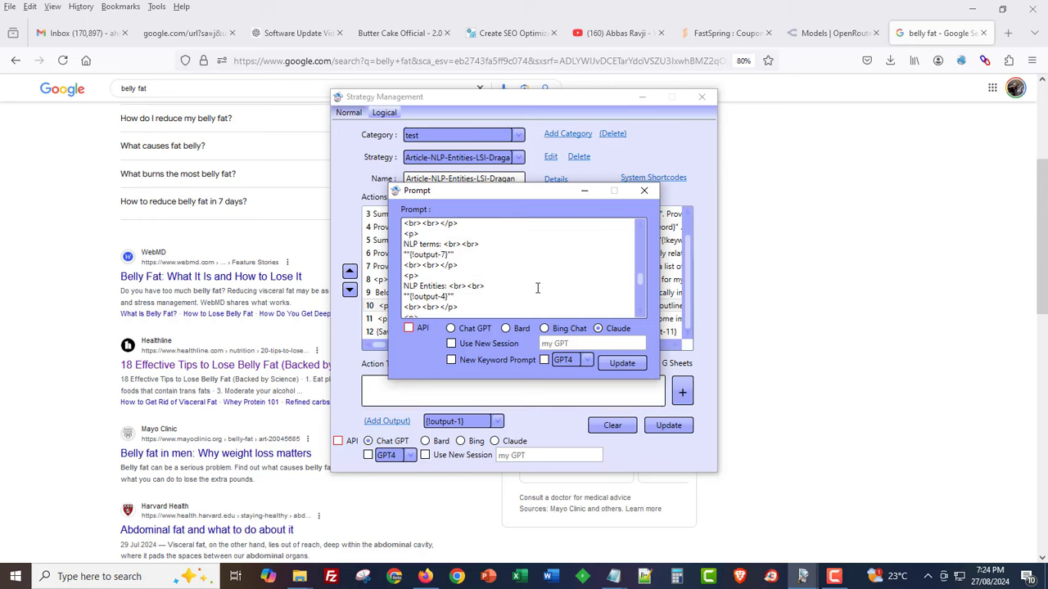
# Read the remaining facts, trends and FAQ output references and the closing instructions of action 10's prompt, and close it
pyautogui.scroll(-2, 526, 308)
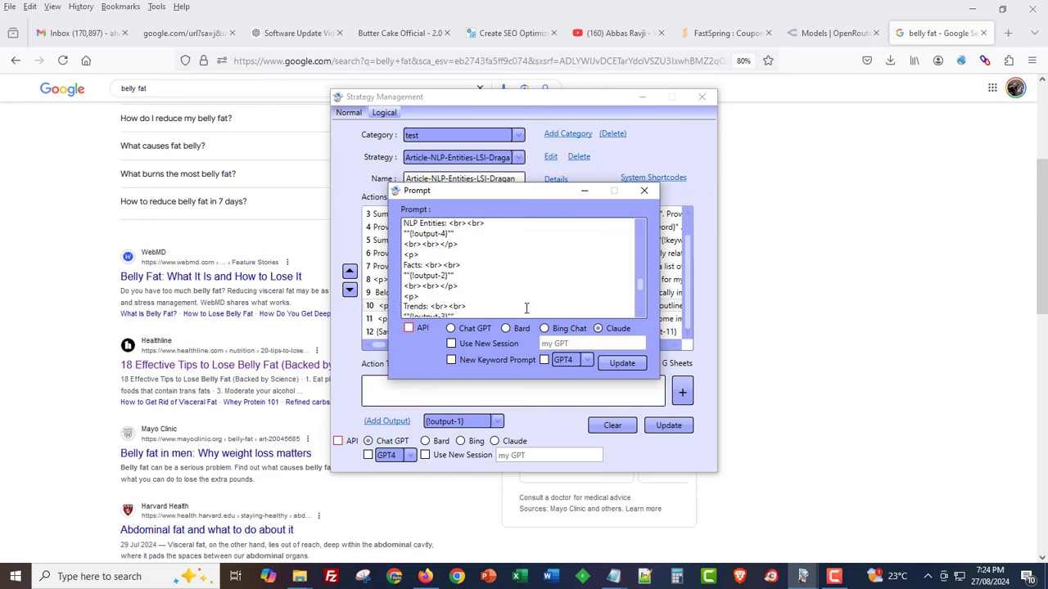
pyautogui.scroll(-5, 527, 308)
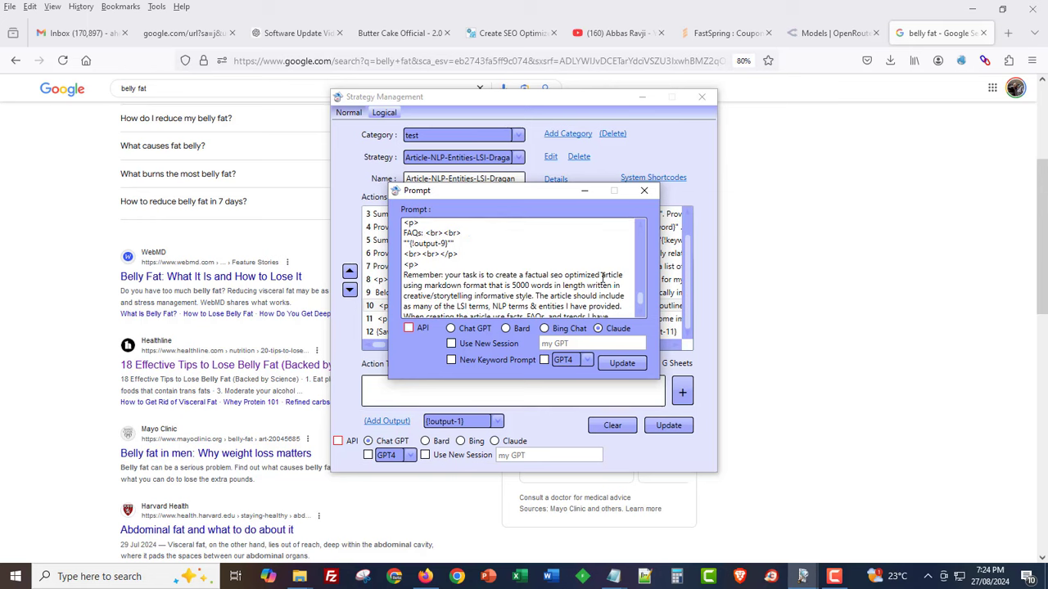
pyautogui.click(644, 190)
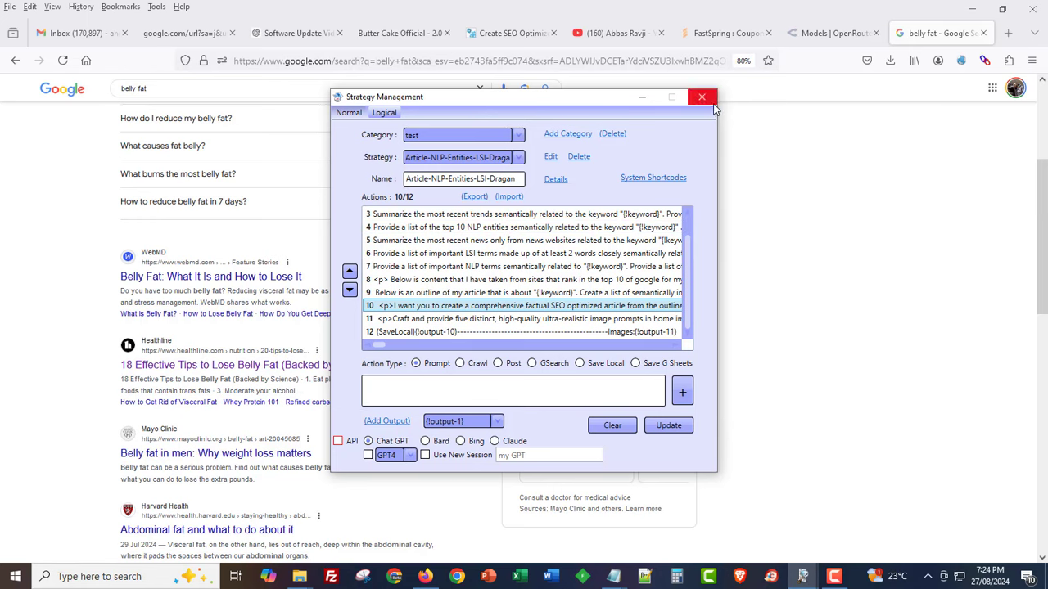
# Load the ezi-api-mix strategy from the API category and show its action list from the first action
pyautogui.click(452, 136)
pyautogui.click(447, 163)
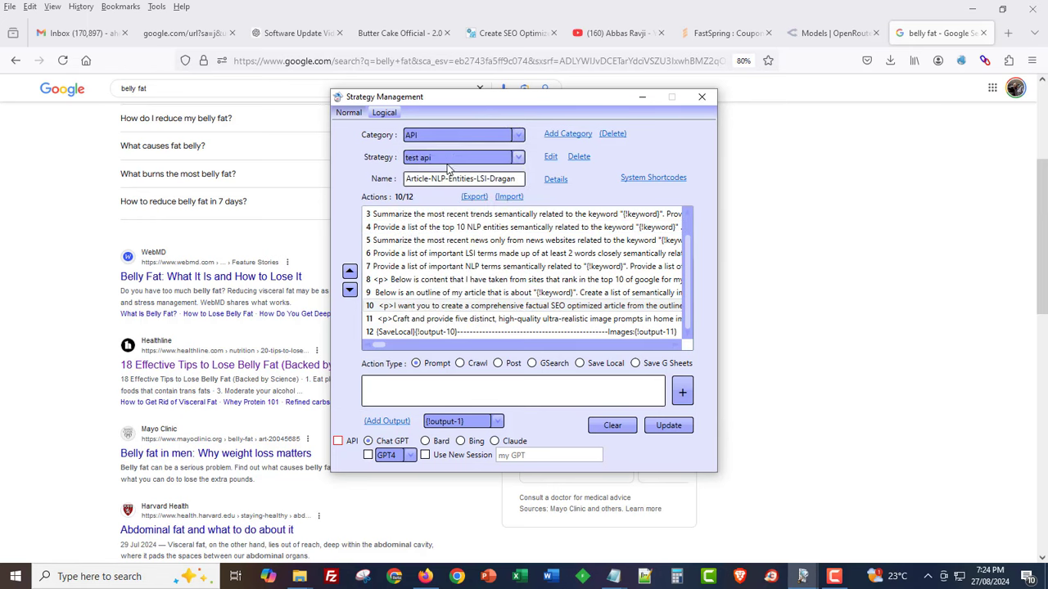
pyautogui.click(450, 158)
pyautogui.scroll(-2, 450, 327)
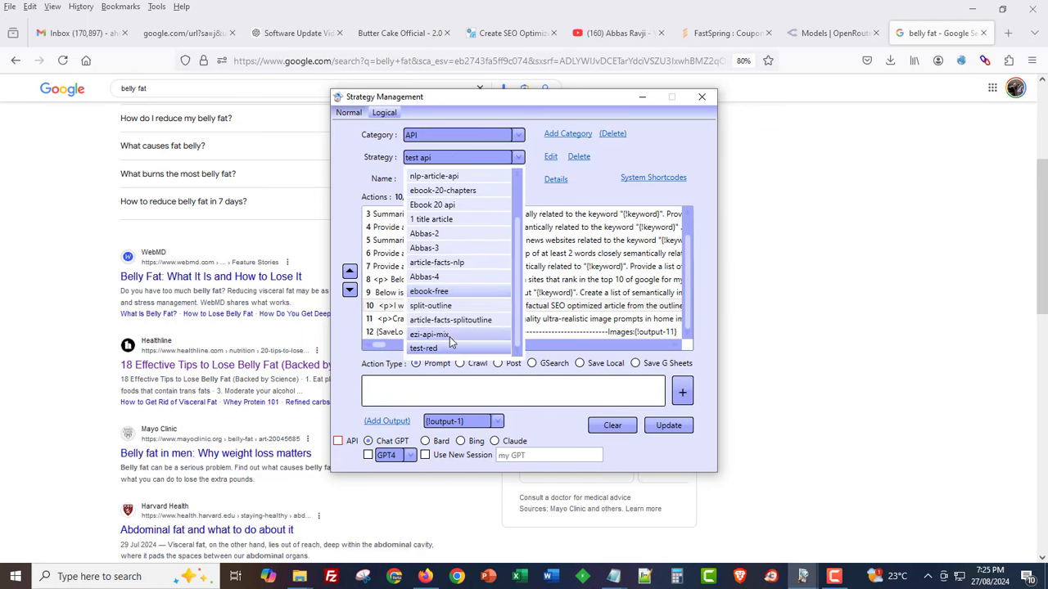
pyautogui.click(450, 335)
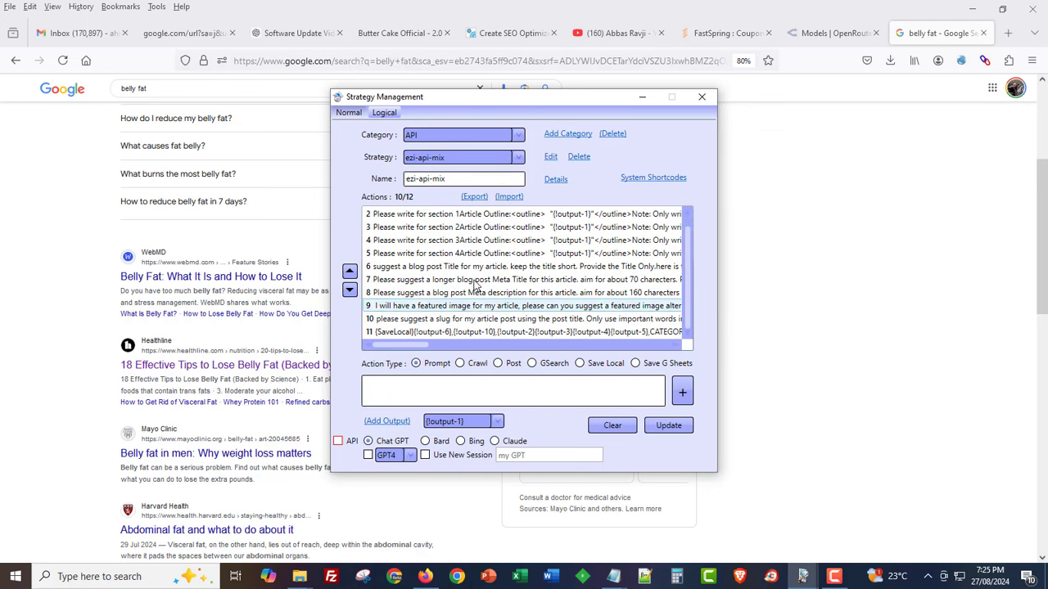
pyautogui.scroll(1, 414, 296)
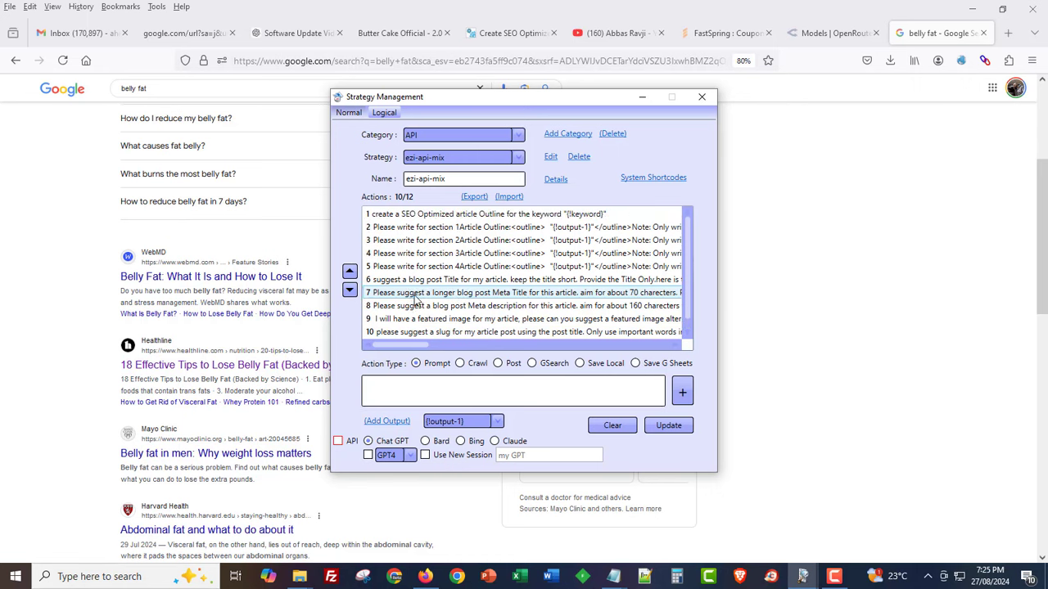
# Open action 1's outline prompt and review the custom API providers, keeping Openrouter selected
pyautogui.doubleClick(436, 216)
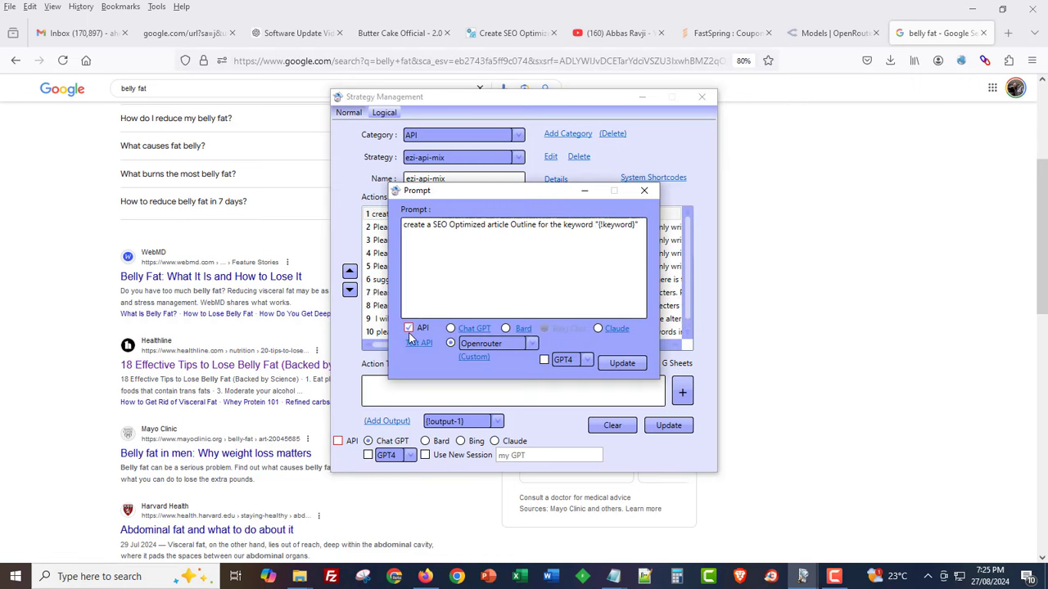
pyautogui.click(450, 343)
pyautogui.click(493, 346)
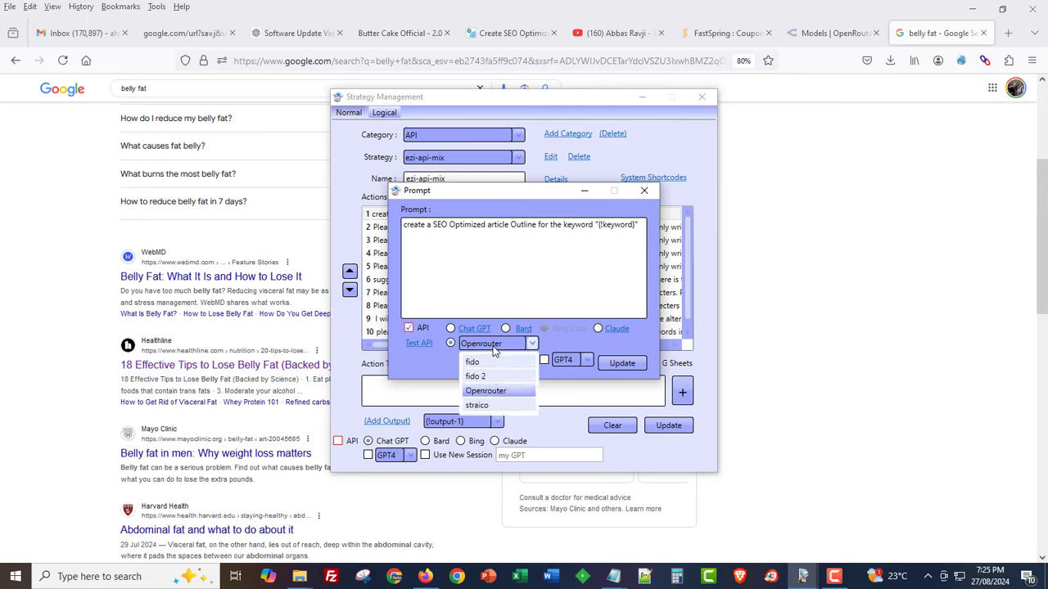
pyautogui.click(486, 390)
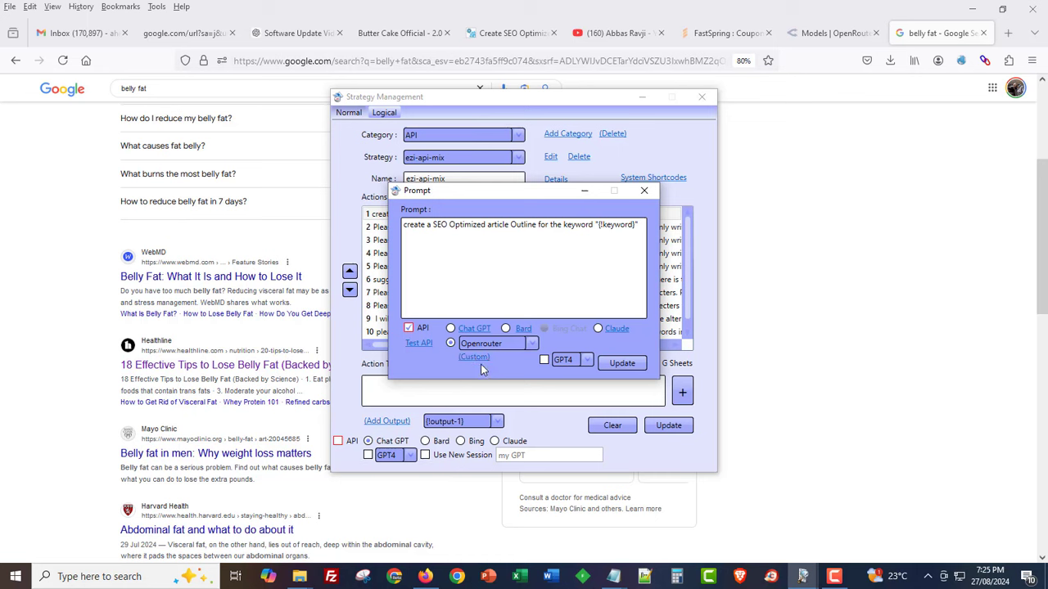
# Open the custom engine settings of action 1 and look through the available system prompts and their management window
pyautogui.click(472, 361)
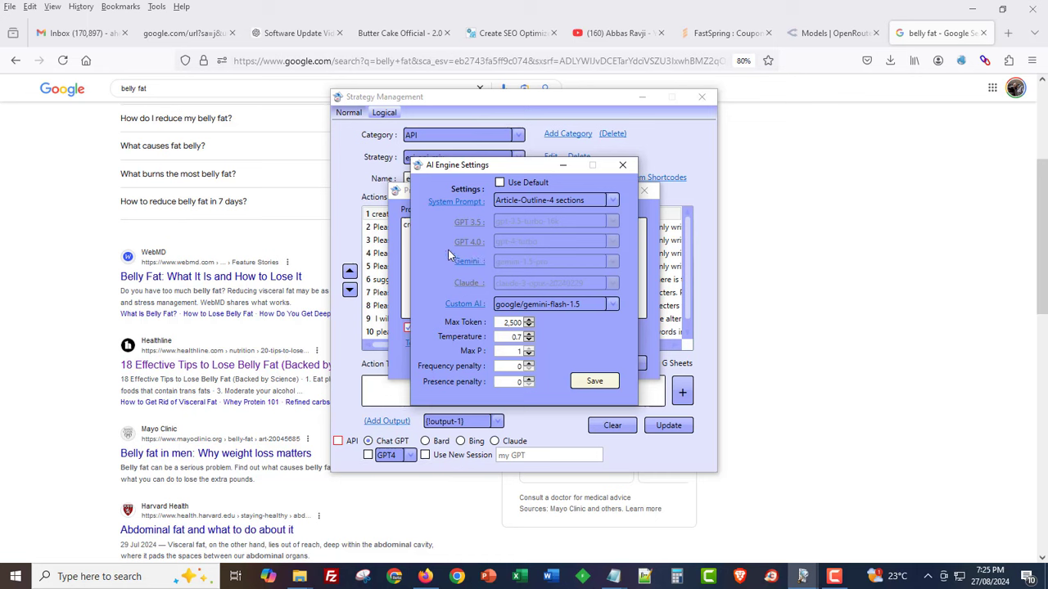
pyautogui.click(544, 198)
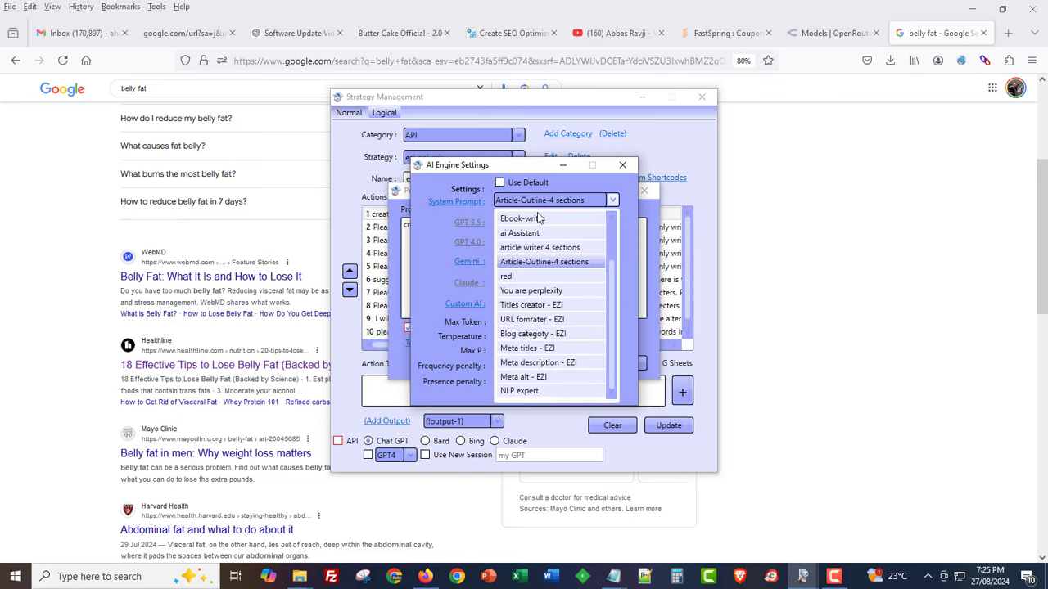
pyautogui.click(442, 256)
pyautogui.click(452, 202)
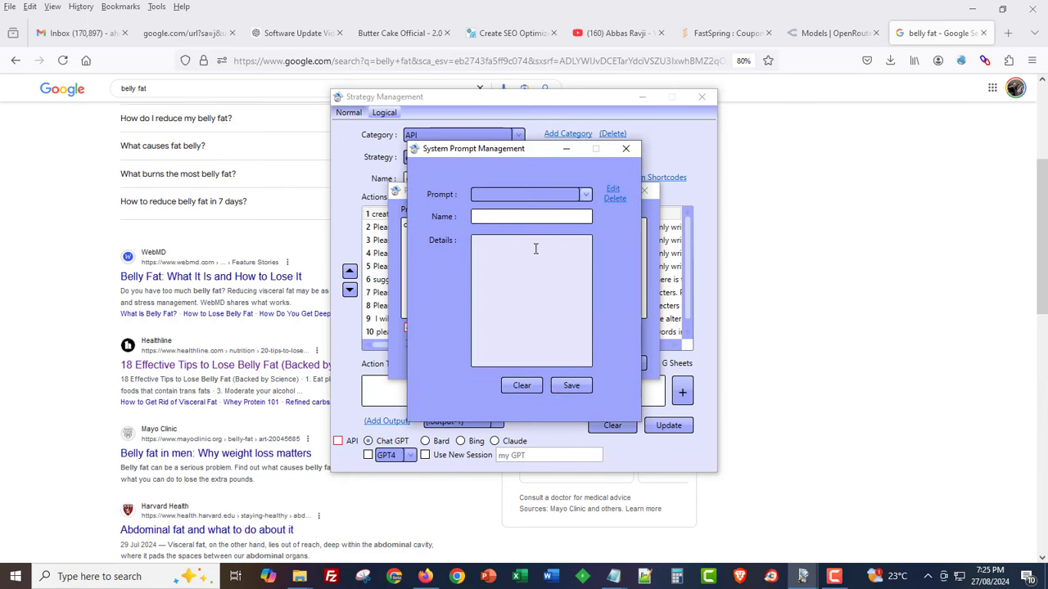
pyautogui.click(625, 149)
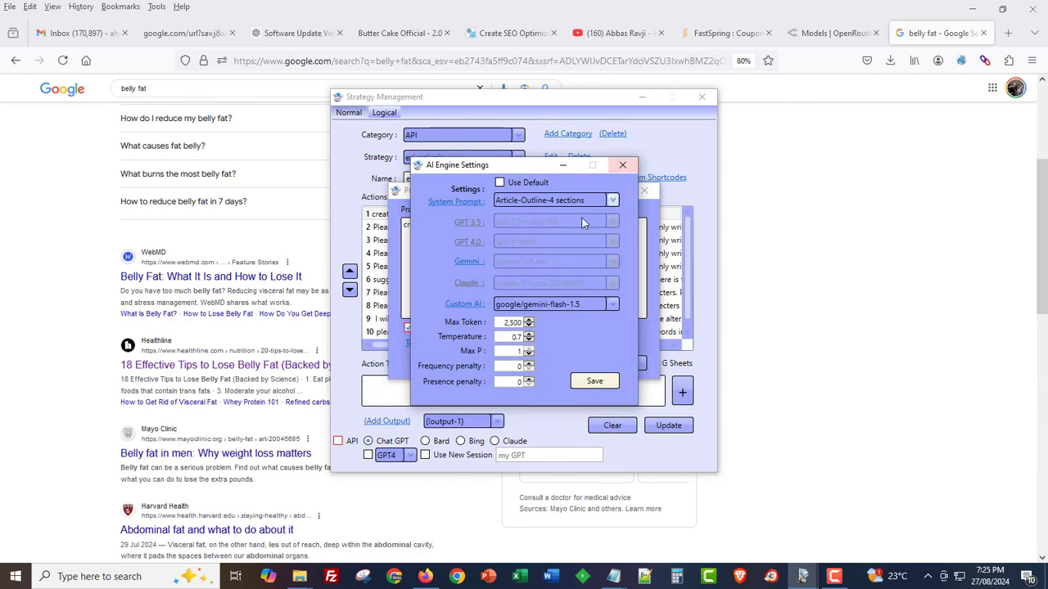
# Load the "article writer 4 sections" system prompt in System Prompt Management, read its details and close the window
pyautogui.click(459, 203)
pyautogui.click(565, 194)
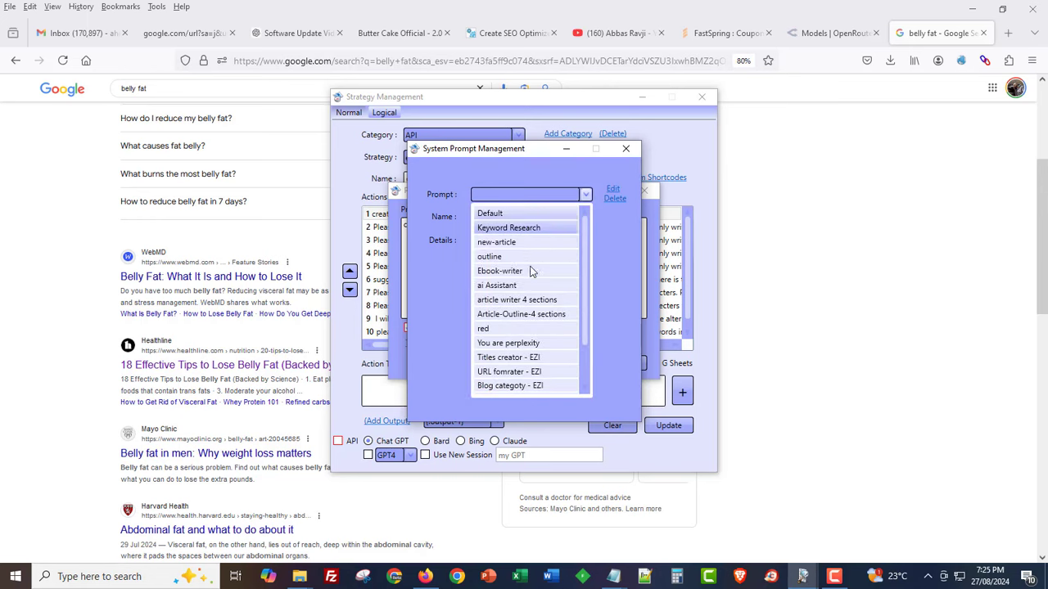
pyautogui.click(524, 296)
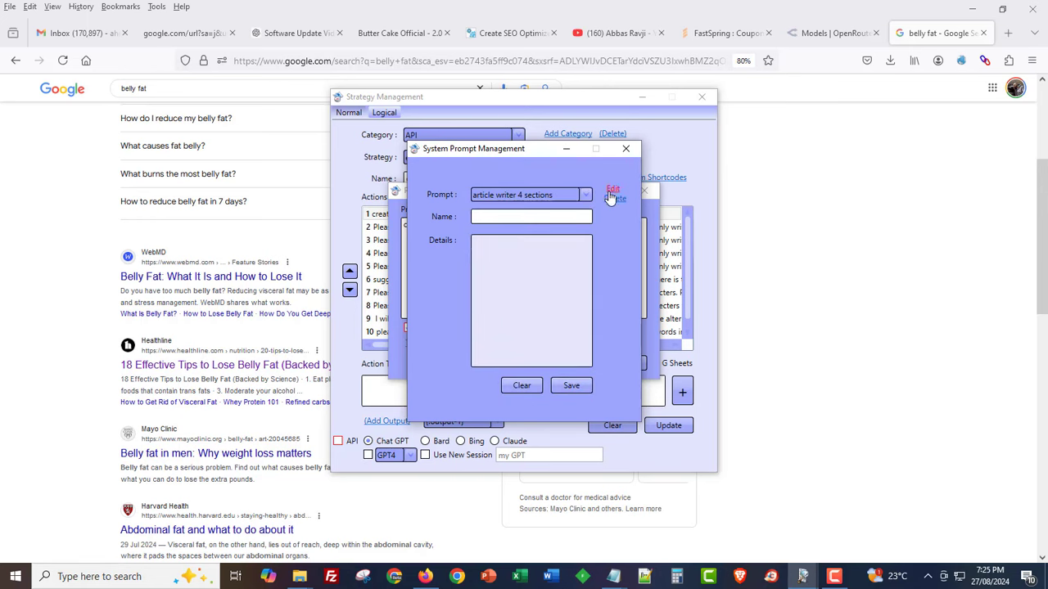
pyautogui.click(611, 190)
pyautogui.scroll(-5, 524, 295)
pyautogui.scroll(-6, 513, 293)
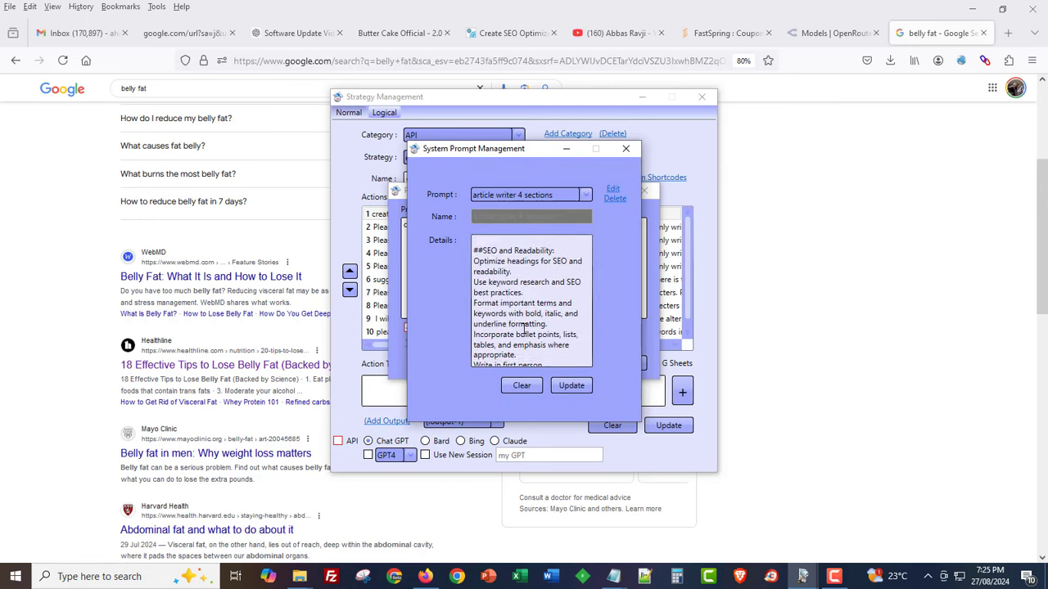
pyautogui.click(626, 150)
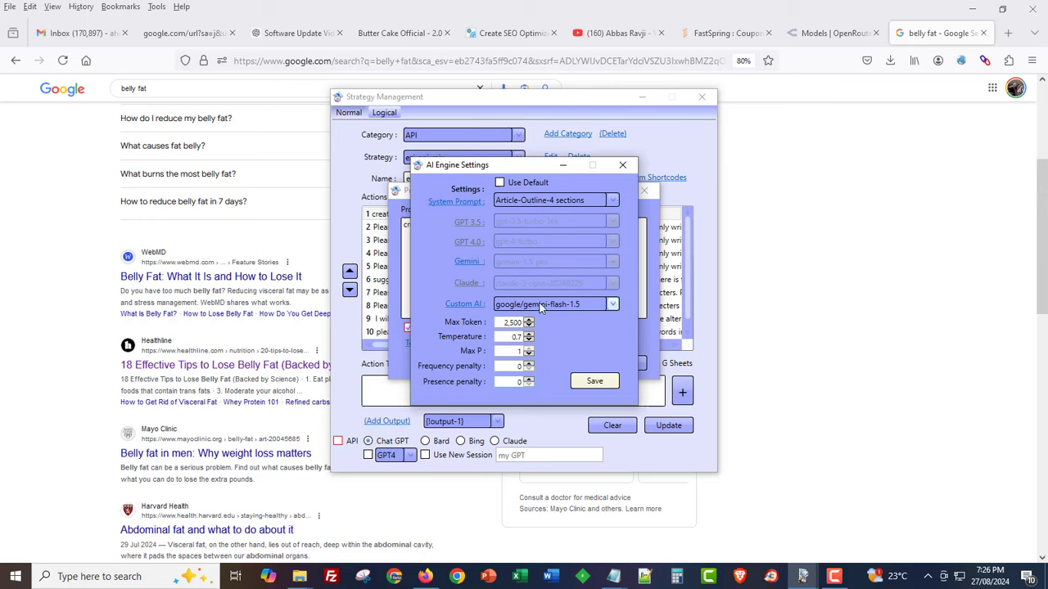
# Look through the Custom AI models available for Openrouter, keeping google/gemini-flash-1.5 selected
pyautogui.click(473, 306)
pyautogui.click(641, 197)
pyautogui.click(610, 304)
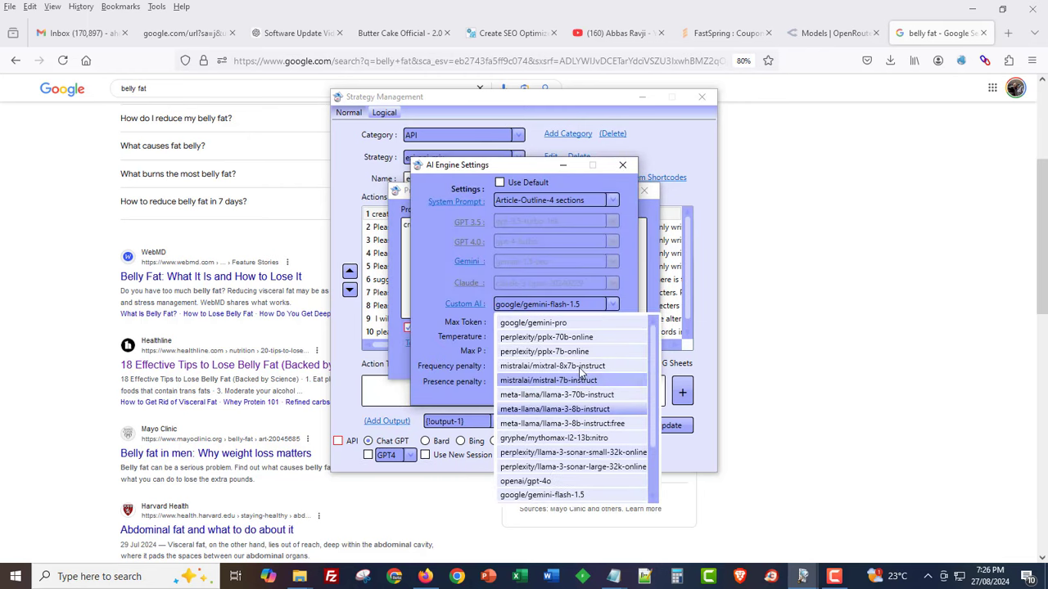
pyautogui.click(574, 297)
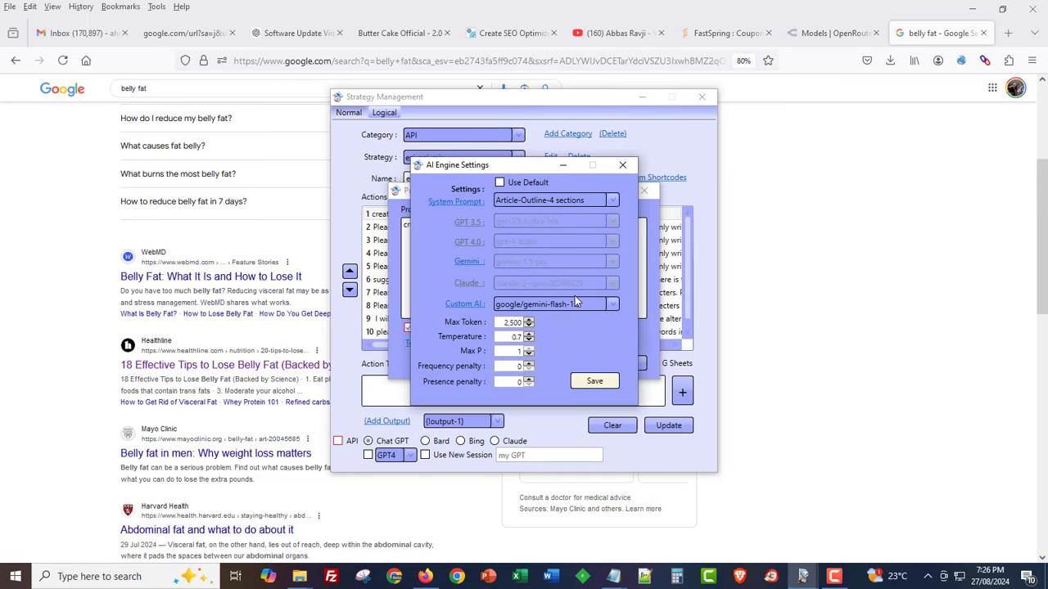
# Switch to OpenRouter's Models page in the browser and examine the model IDs with their prompt and completion costs
pyautogui.click(828, 37)
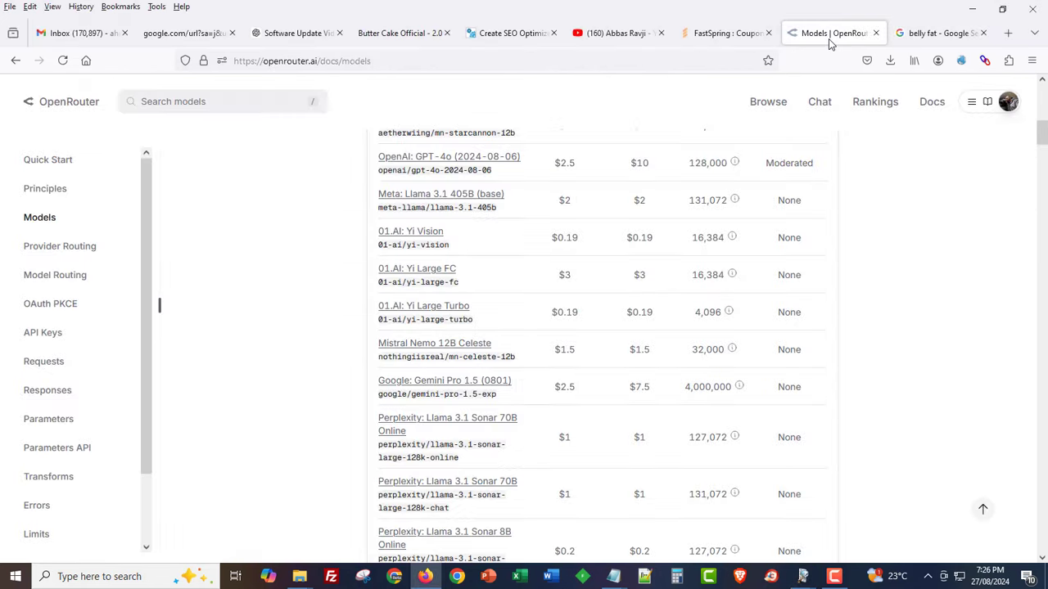
pyautogui.scroll(10, 486, 283)
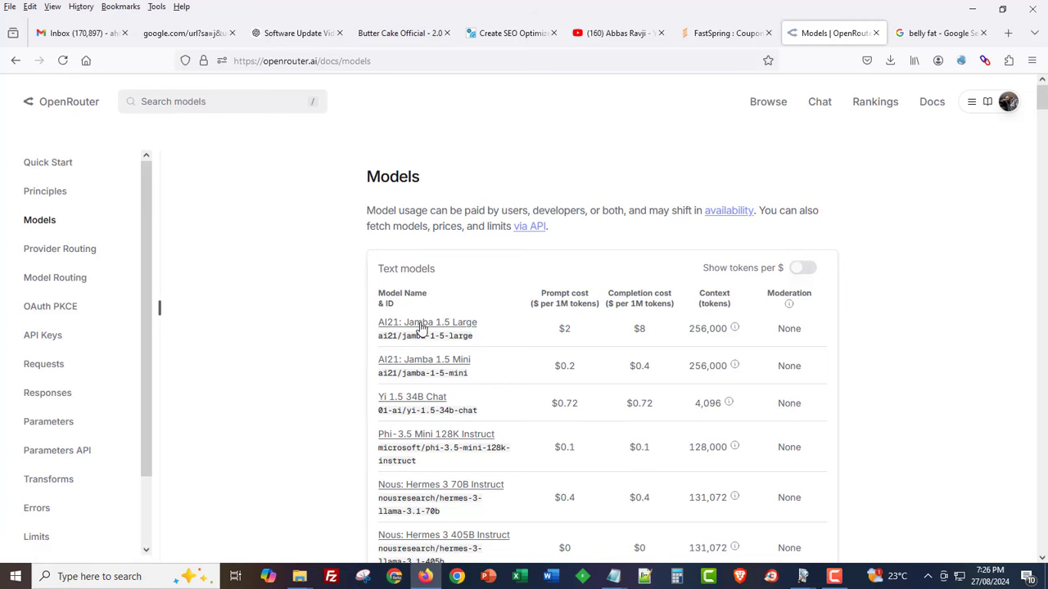
pyautogui.scroll(-3, 413, 350)
pyautogui.scroll(-5, 413, 351)
pyautogui.scroll(5, 414, 350)
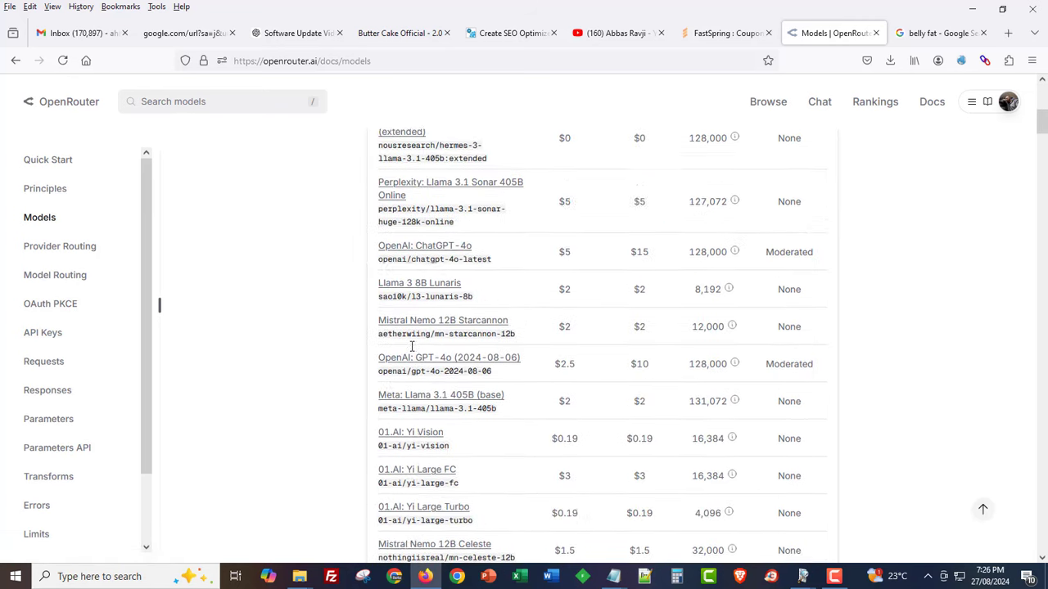
pyautogui.scroll(3, 578, 274)
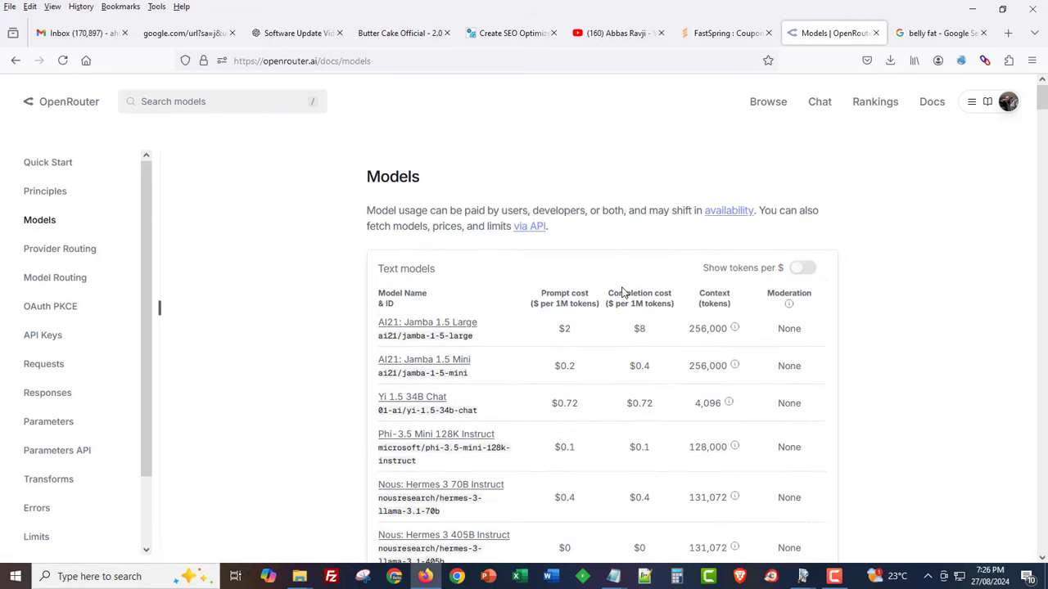
pyautogui.moveTo(620, 293); pyautogui.dragTo(647, 375)
pyautogui.click(609, 378)
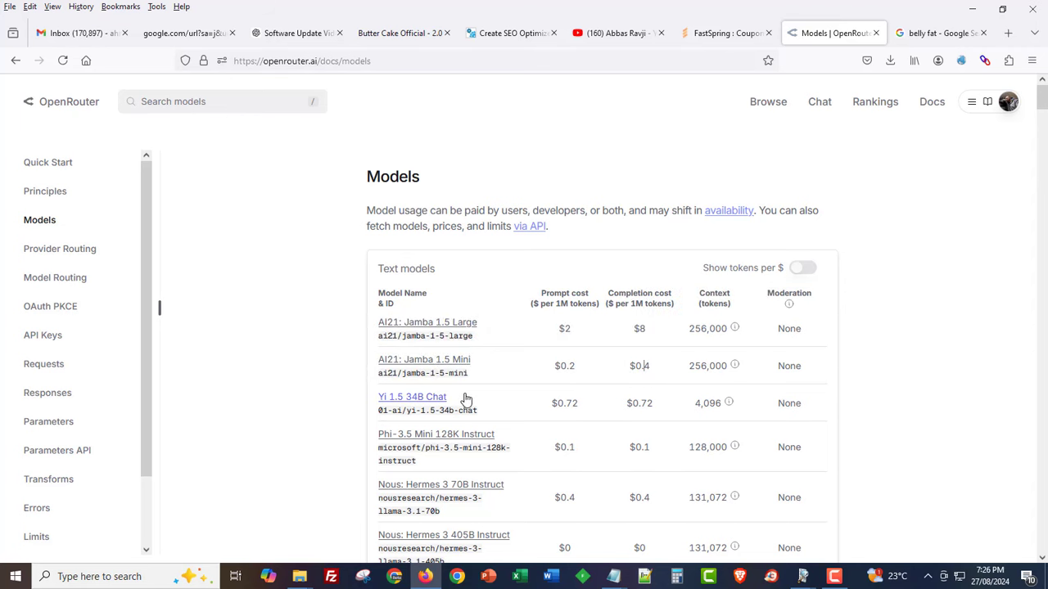
pyautogui.scroll(-1, 456, 398)
pyautogui.scroll(-1, 456, 399)
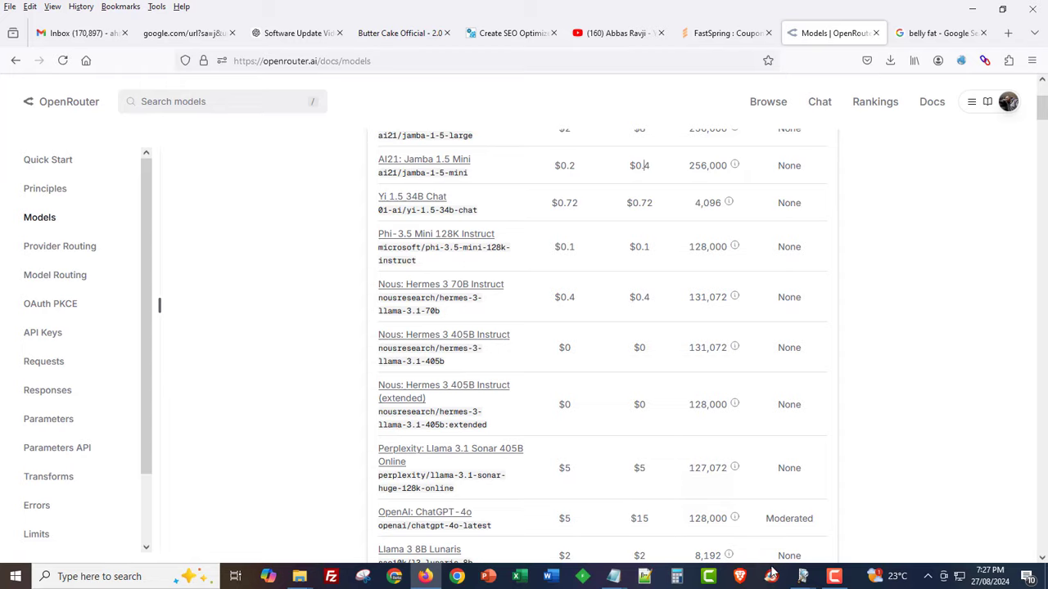
# Switch back to PromptGeneratorAI's AI Engine Settings, check the chosen Custom AI model and close the settings
pyautogui.moveTo(802, 576)
pyautogui.moveTo(953, 514)
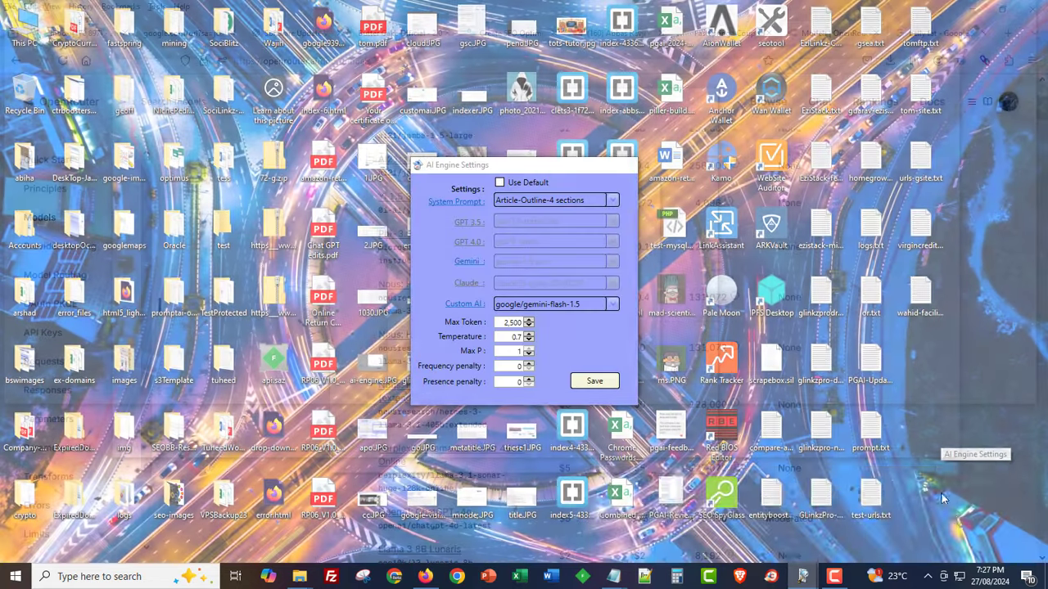
pyautogui.click(941, 495)
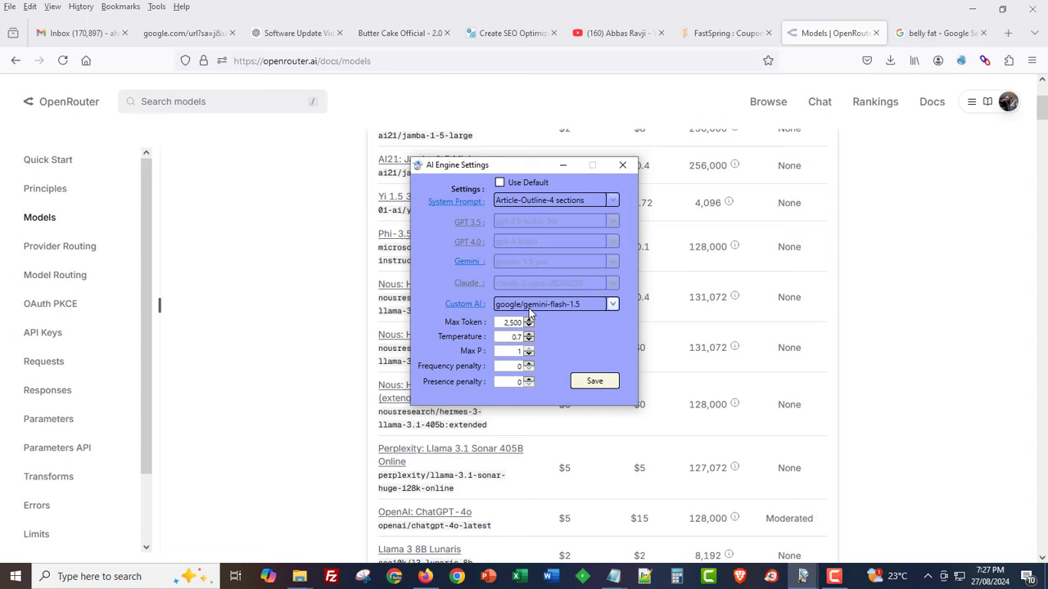
pyautogui.click(622, 164)
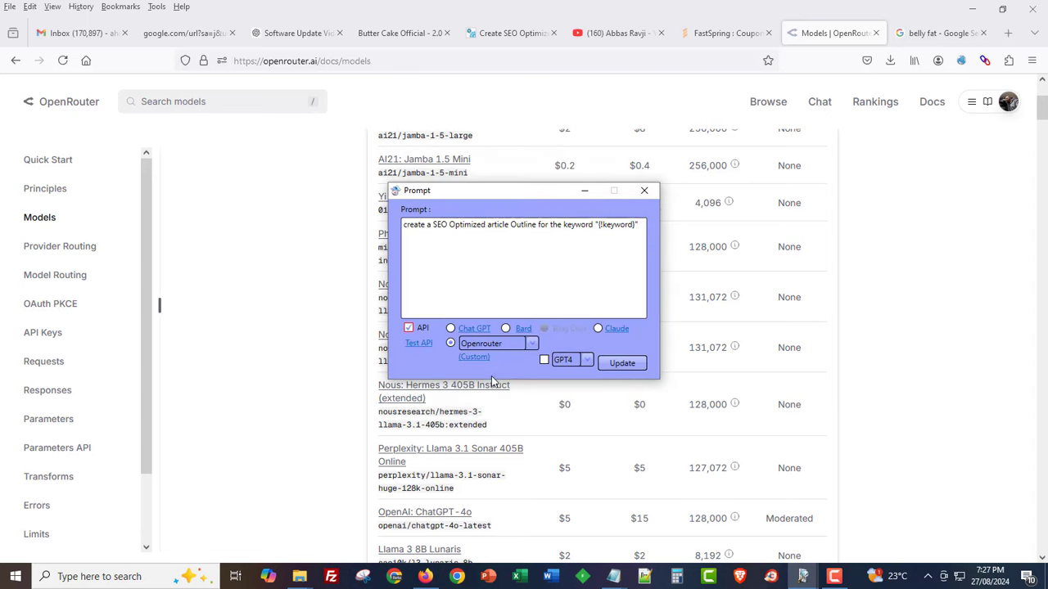
# Open the Openrouter API test for action 1 and read its system prompt alongside the article outline prompt
pyautogui.click(417, 344)
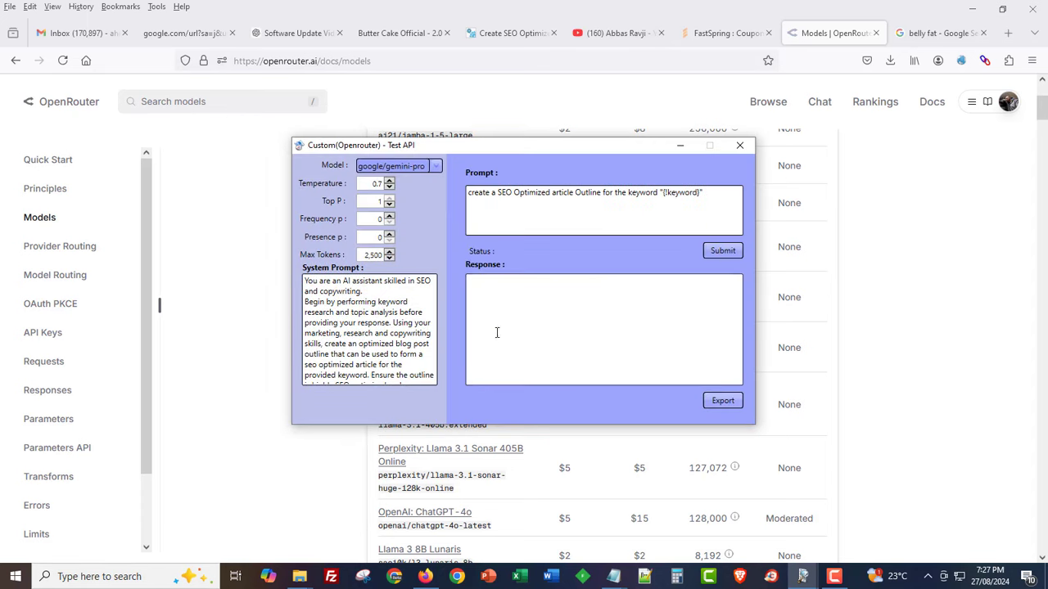
pyautogui.click(312, 280)
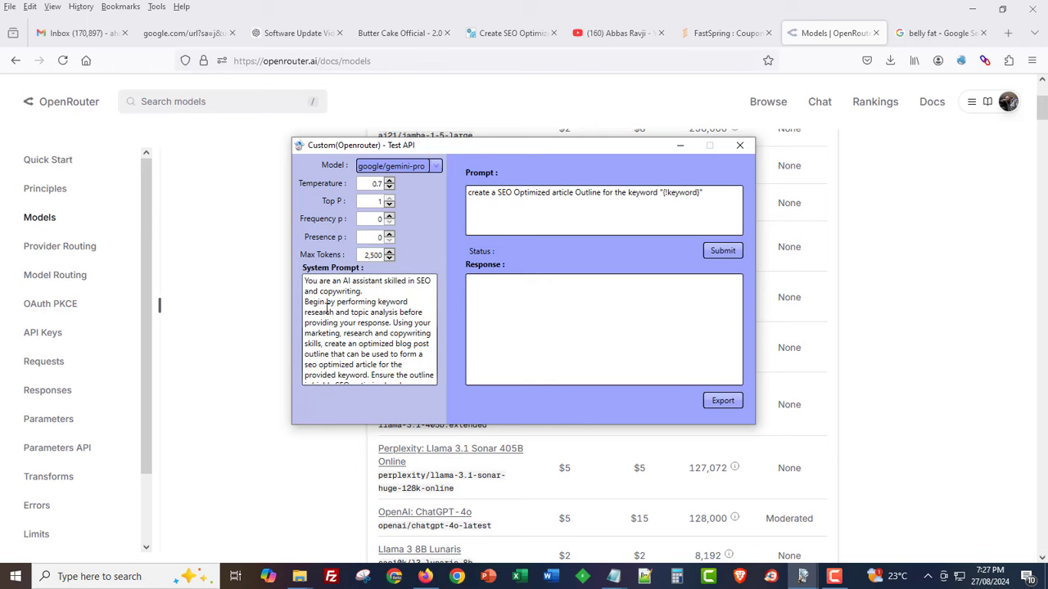
pyautogui.scroll(-15, 350, 307)
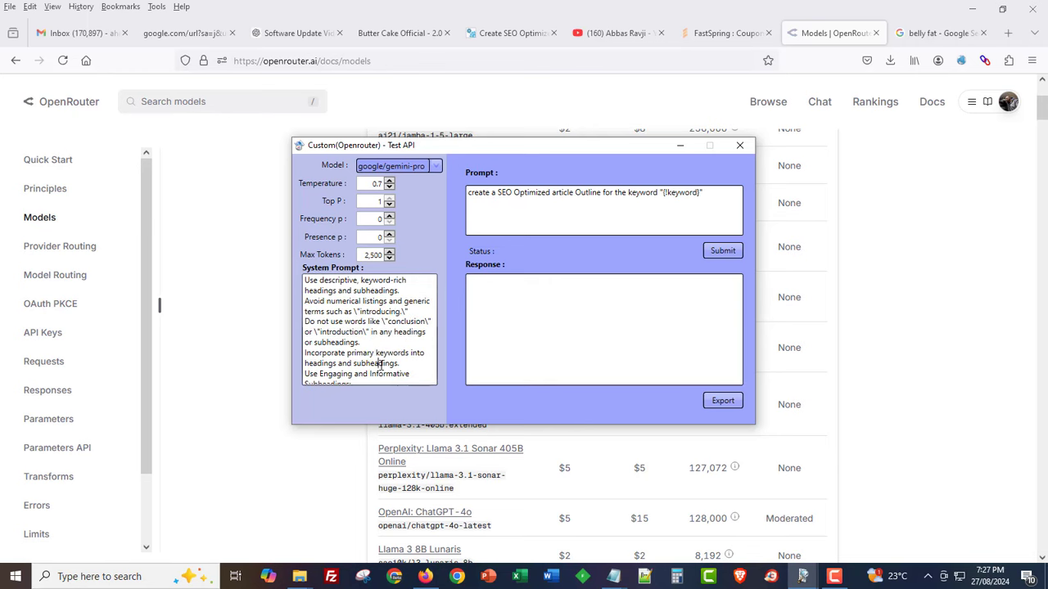
pyautogui.scroll(3, 380, 344)
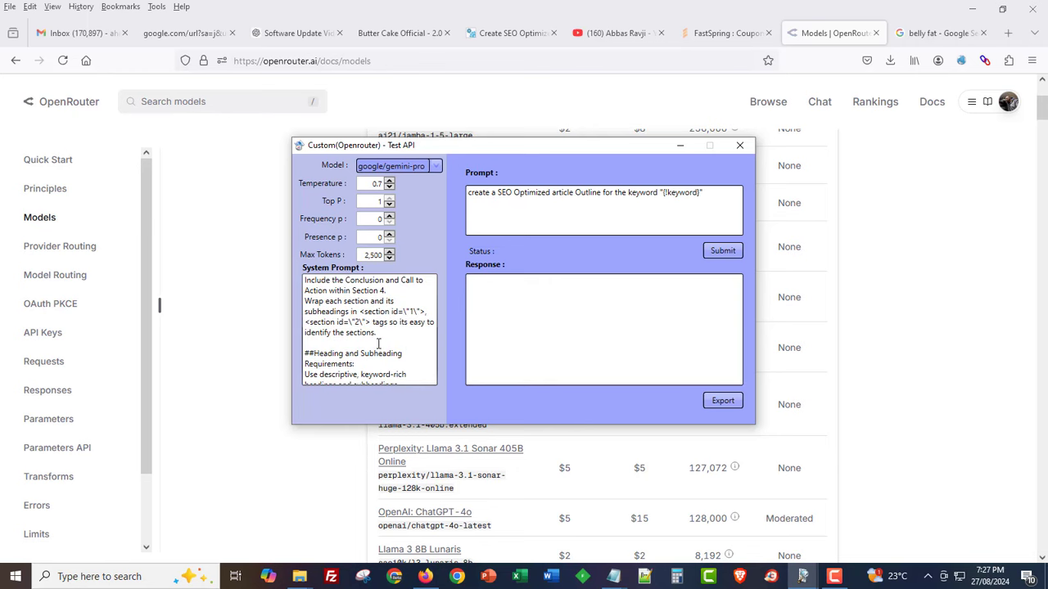
pyautogui.scroll(5, 379, 344)
pyautogui.click(506, 193)
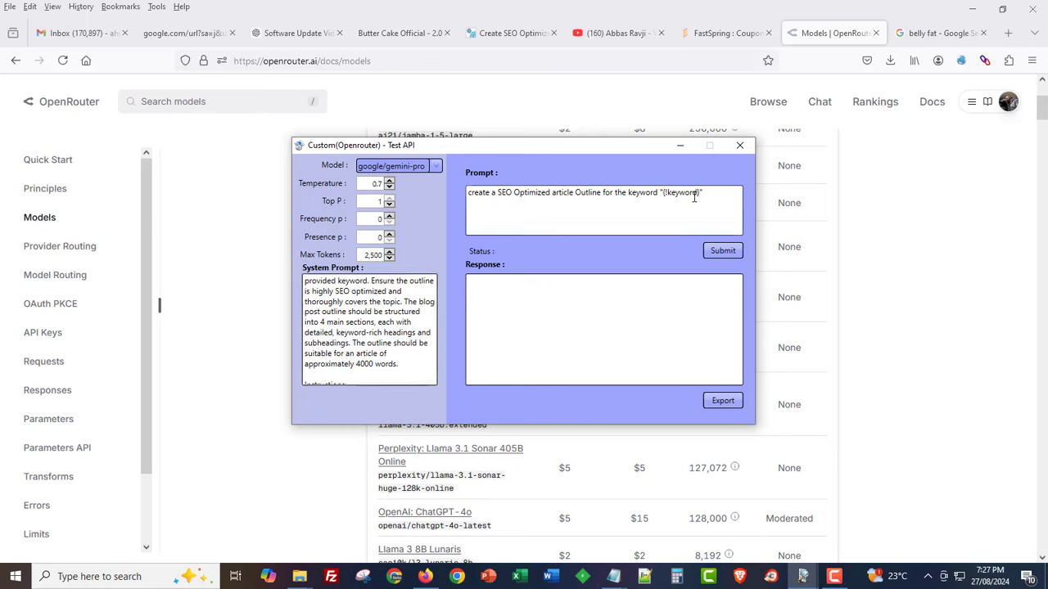
pyautogui.scroll(3, 409, 310)
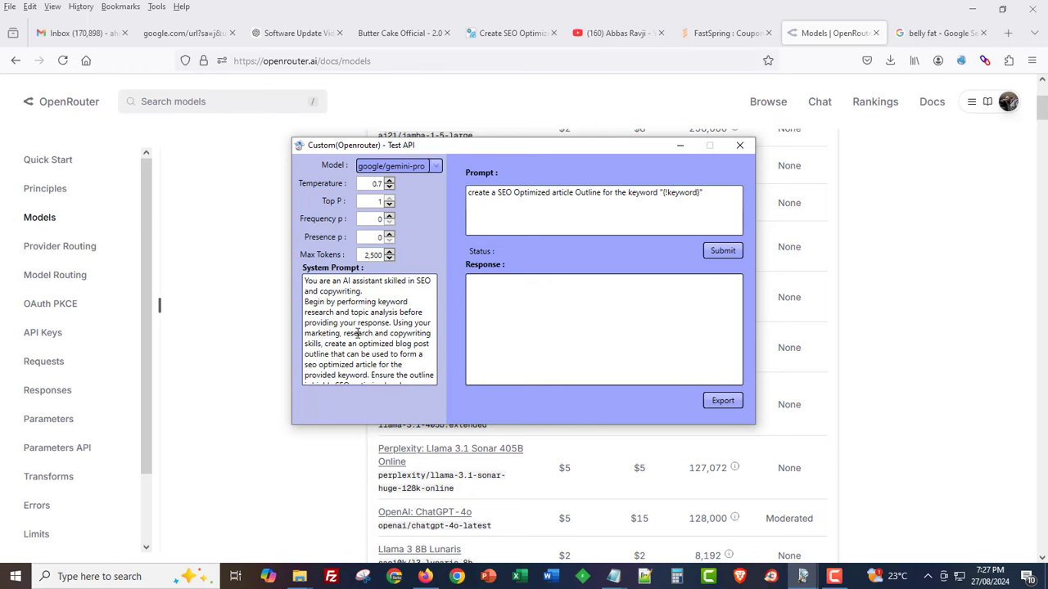
# Replace the {!keyword} placeholder in the test prompt with the keyword belly fat
pyautogui.click(414, 167)
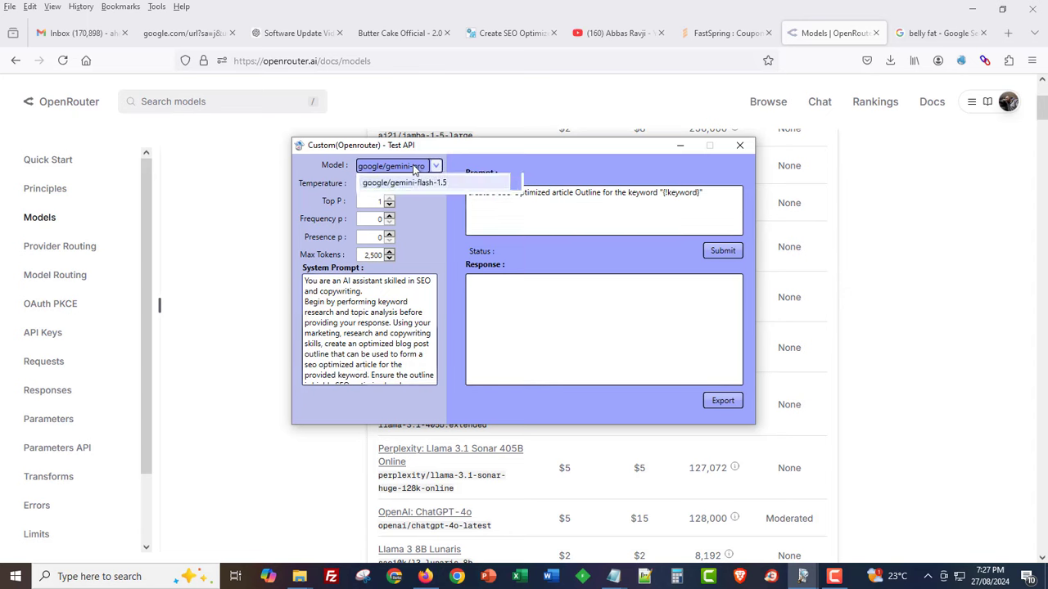
pyautogui.click(556, 218)
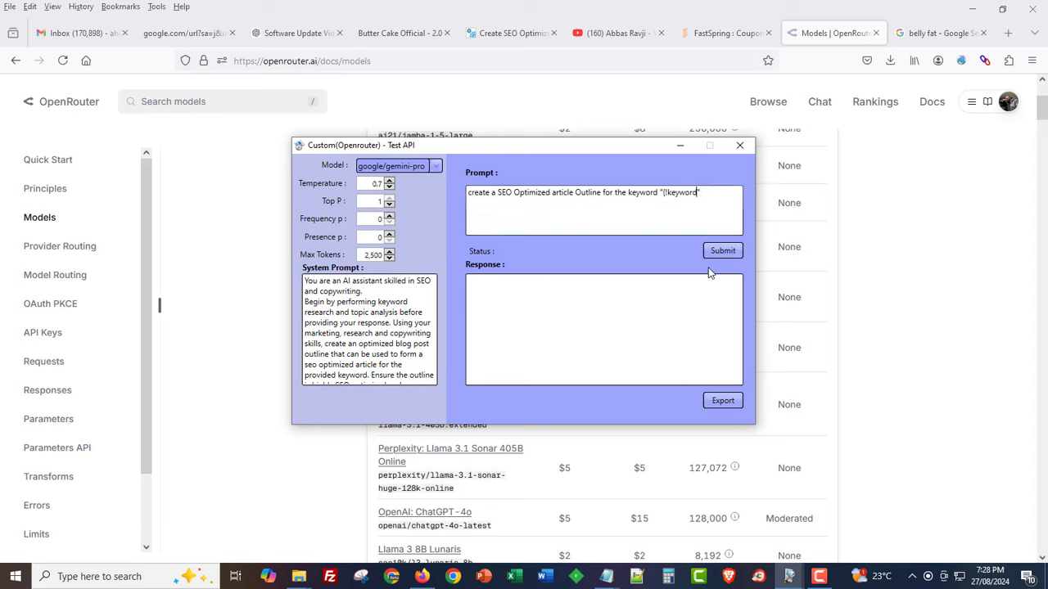
pyautogui.press('BackSpace')
pyautogui.press('BackSpace')
pyautogui.press('BackSpace')
pyautogui.press('BackSpace')
pyautogui.press('BackSpace')
pyautogui.press('BackSpace')
pyautogui.press('BackSpace')
pyautogui.press('BackSpace')
# Set the API test's model to openai/gpt-4o and submit the belly fat outline prompt
pyautogui.click(434, 166)
pyautogui.scroll(-2, 409, 254)
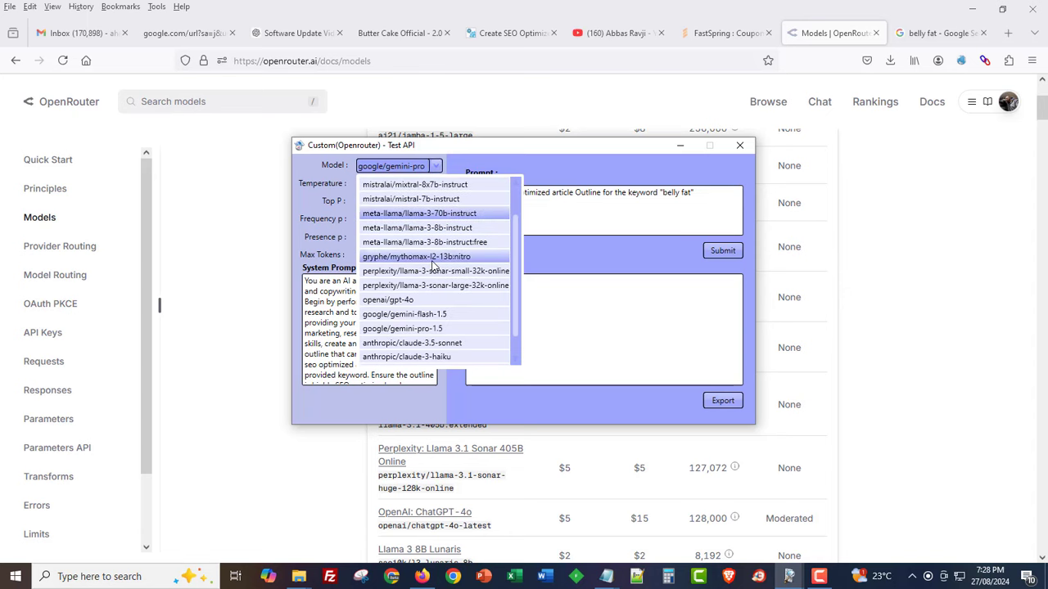
pyautogui.click(388, 272)
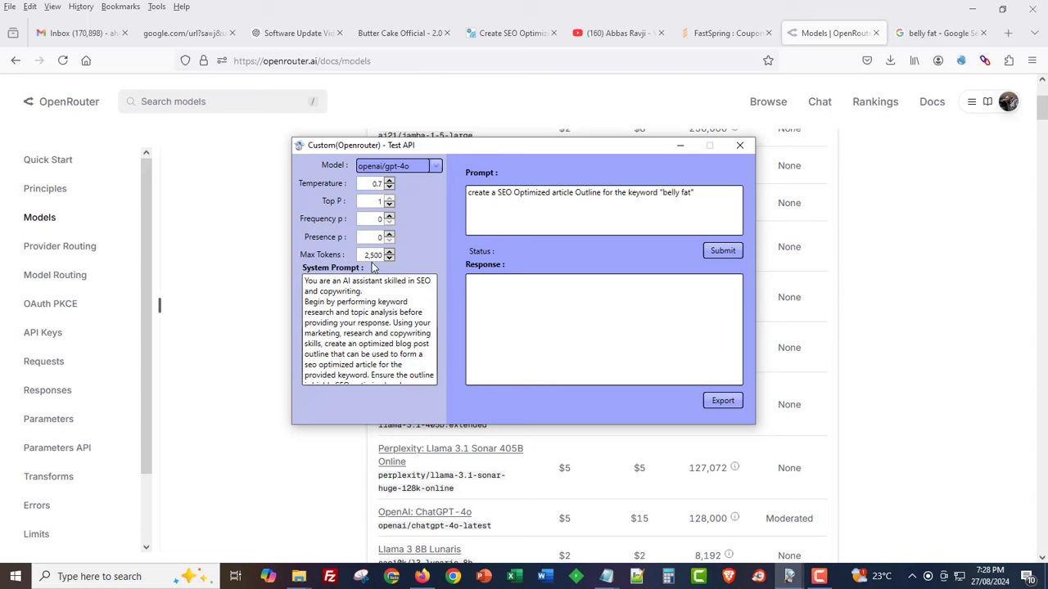
pyautogui.scroll(-1, 345, 332)
pyautogui.scroll(1, 345, 332)
pyautogui.click(731, 252)
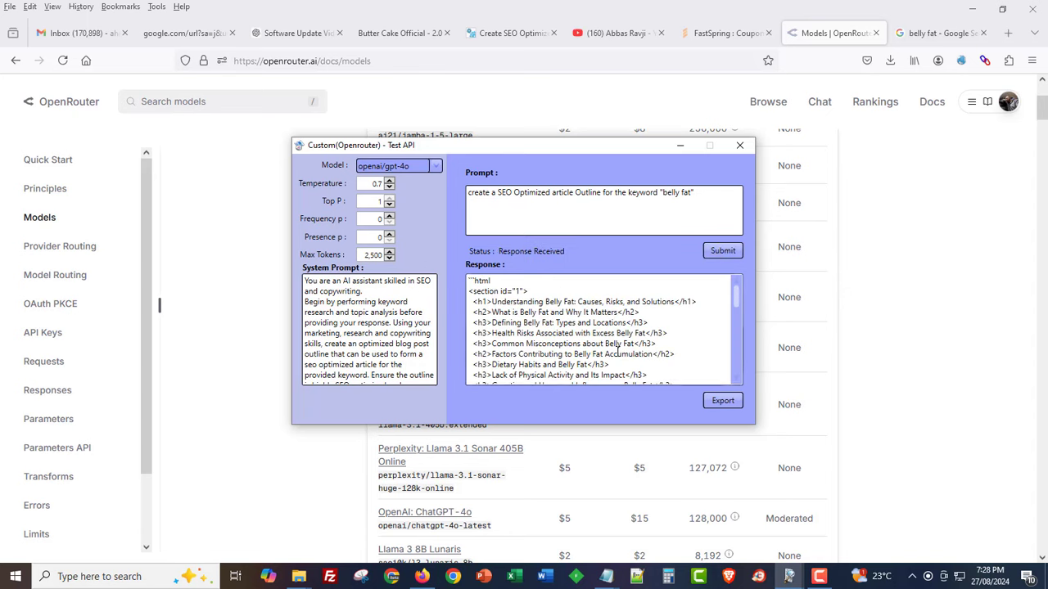
# Copy the entire GPT-4o response into a new Notepad document
pyautogui.hotkey('ctrl', 'a')
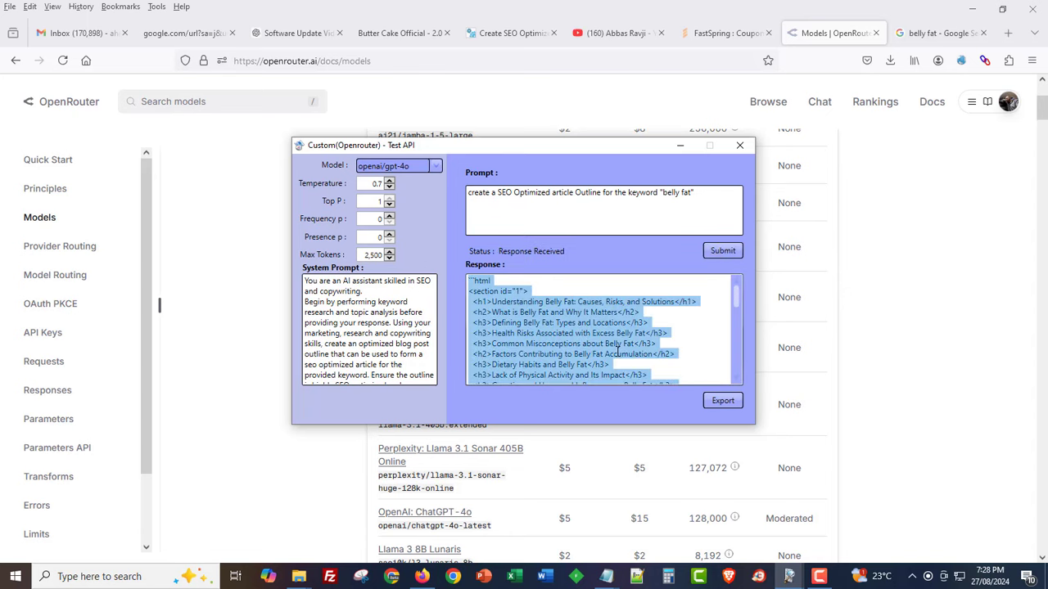
pyautogui.rightClick(606, 576)
pyautogui.click(605, 501)
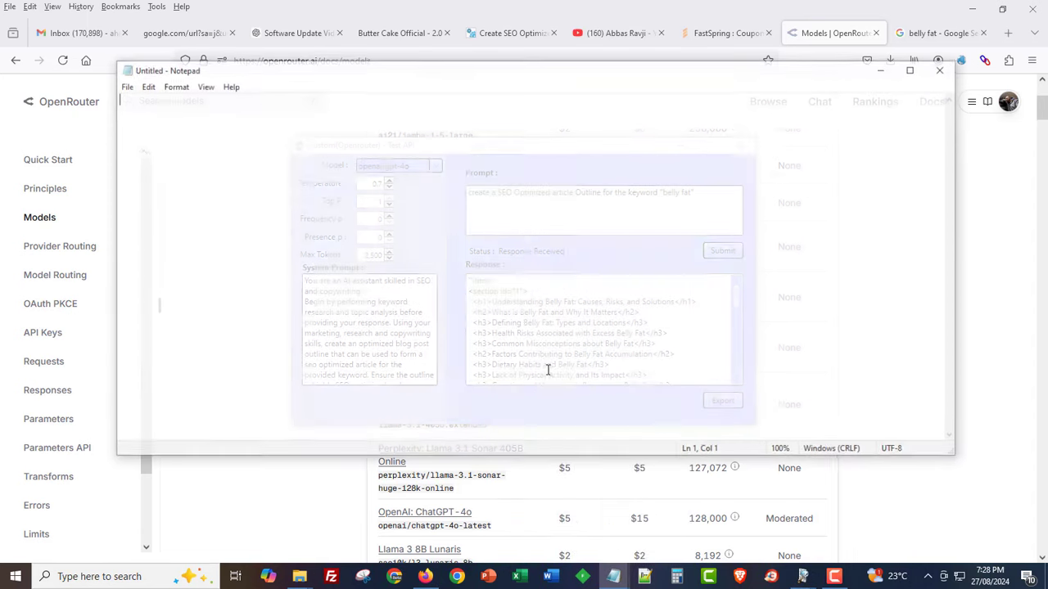
pyautogui.hotkey('ctrl', 'v')
# Read through the pasted GPT-4o outline, checking its section IDs and the heading levels inside each section
pyautogui.scroll(7, 402, 335)
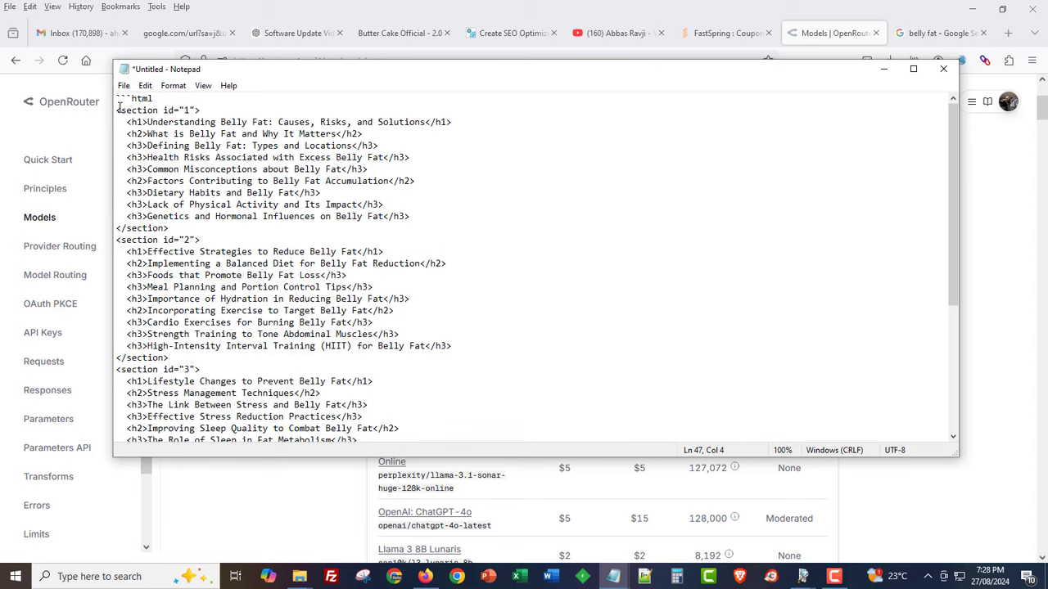
pyautogui.moveTo(120, 110); pyautogui.dragTo(196, 109)
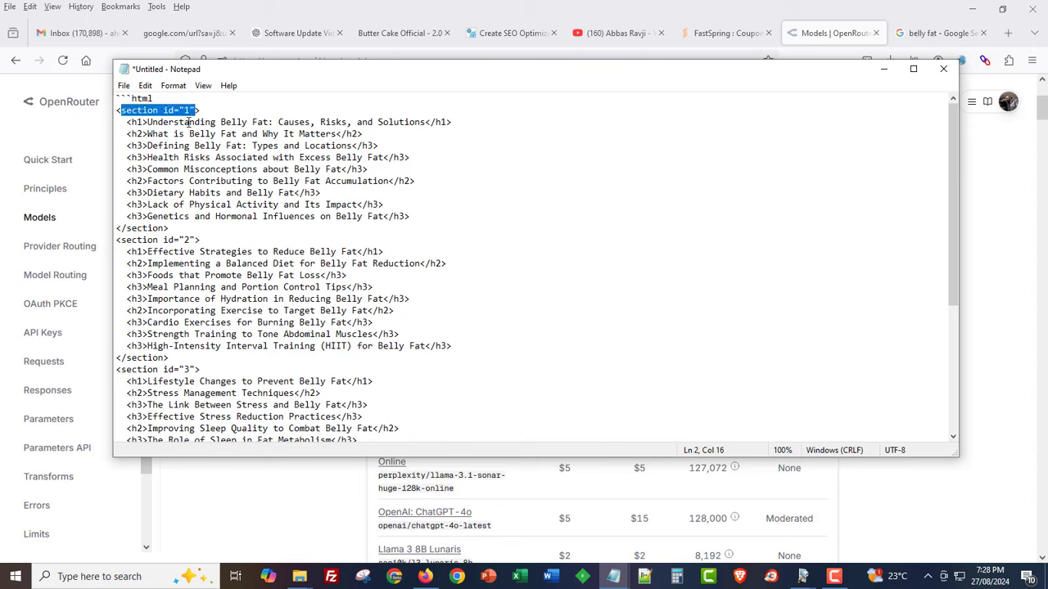
pyautogui.click(189, 122)
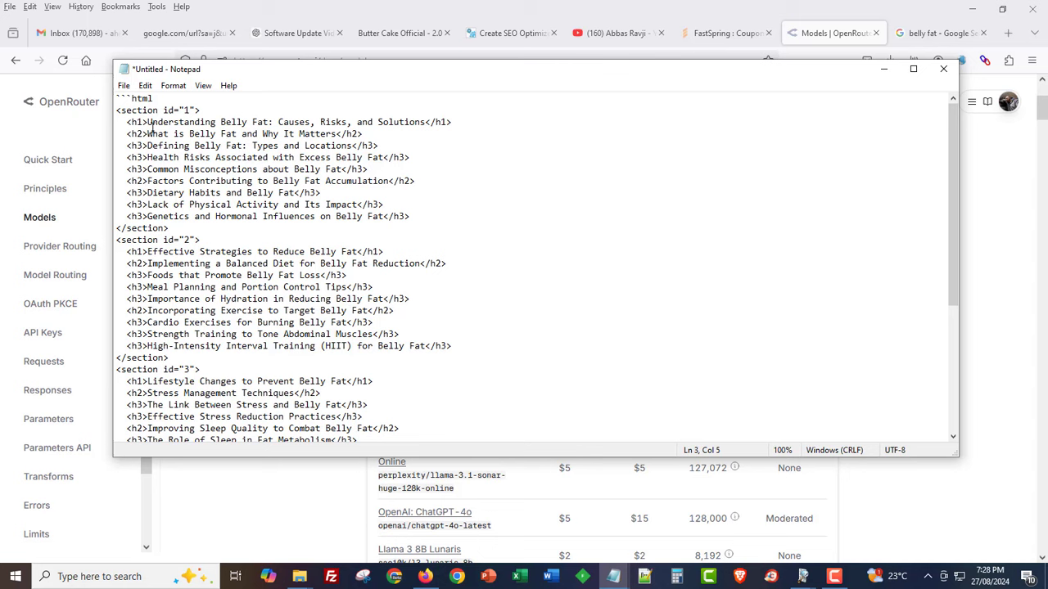
pyautogui.moveTo(151, 125); pyautogui.dragTo(305, 205)
pyautogui.click(151, 136)
pyautogui.click(306, 206)
pyautogui.scroll(-4, 171, 293)
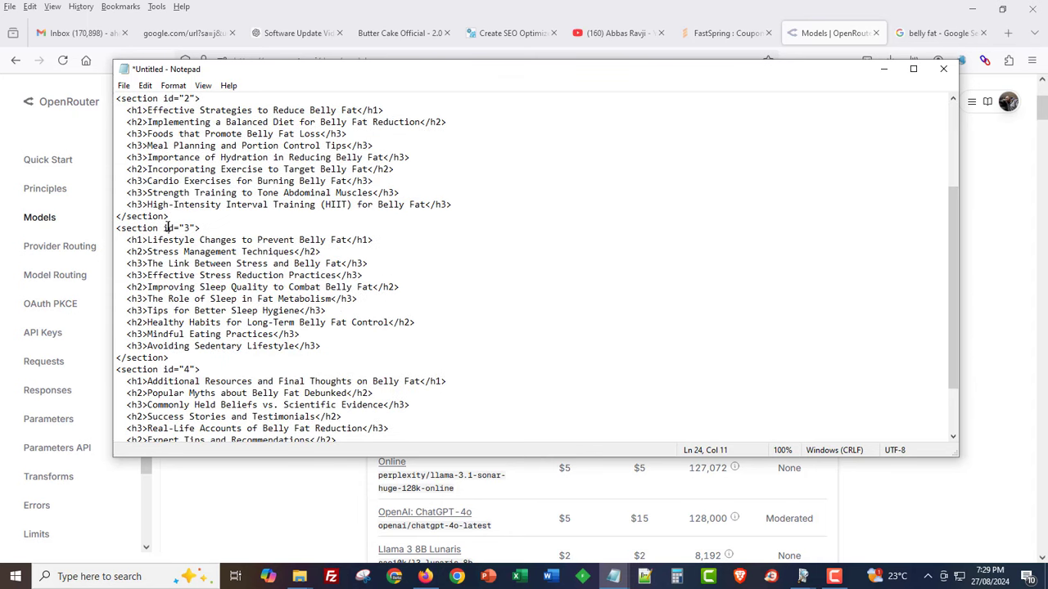
pyautogui.scroll(-2, 179, 278)
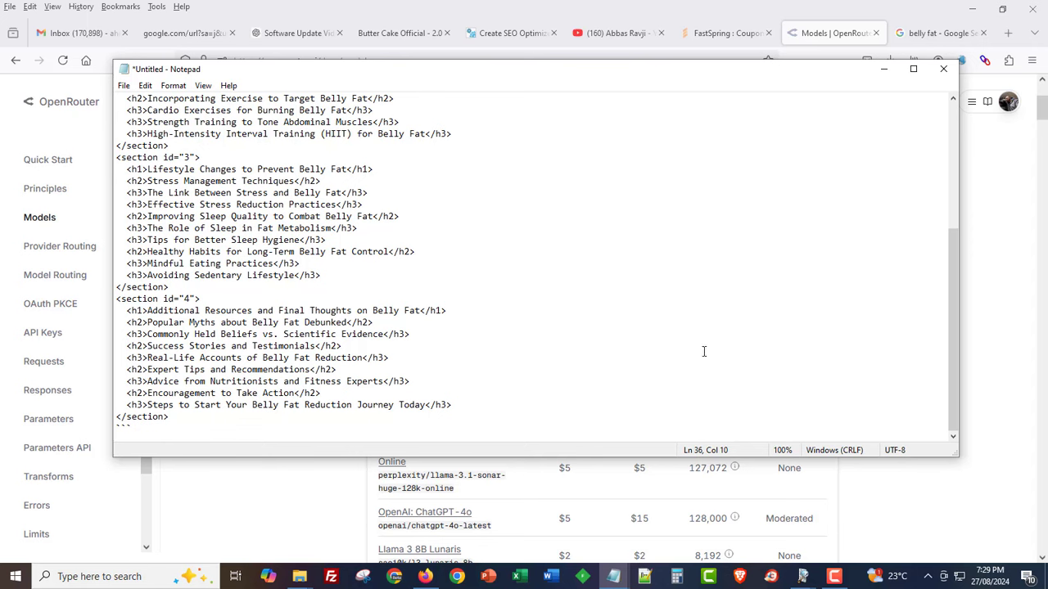
# Switch to OpenRouter in the browser, open its Activity page and examine the latest GPT-4o request's tokens and cost
pyautogui.click(803, 577)
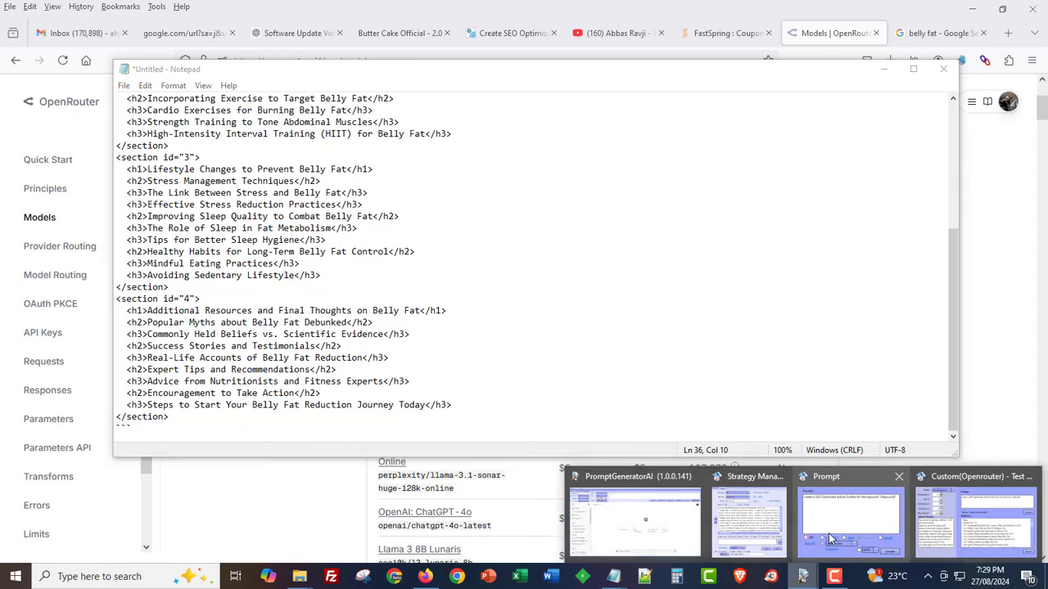
pyautogui.click(921, 514)
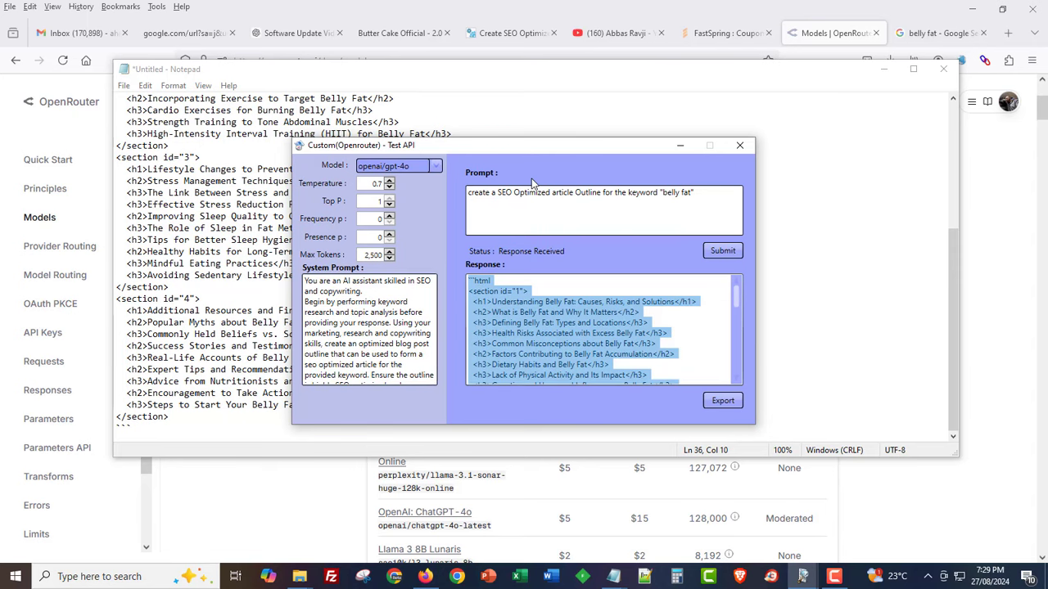
pyautogui.click(998, 352)
pyautogui.click(970, 110)
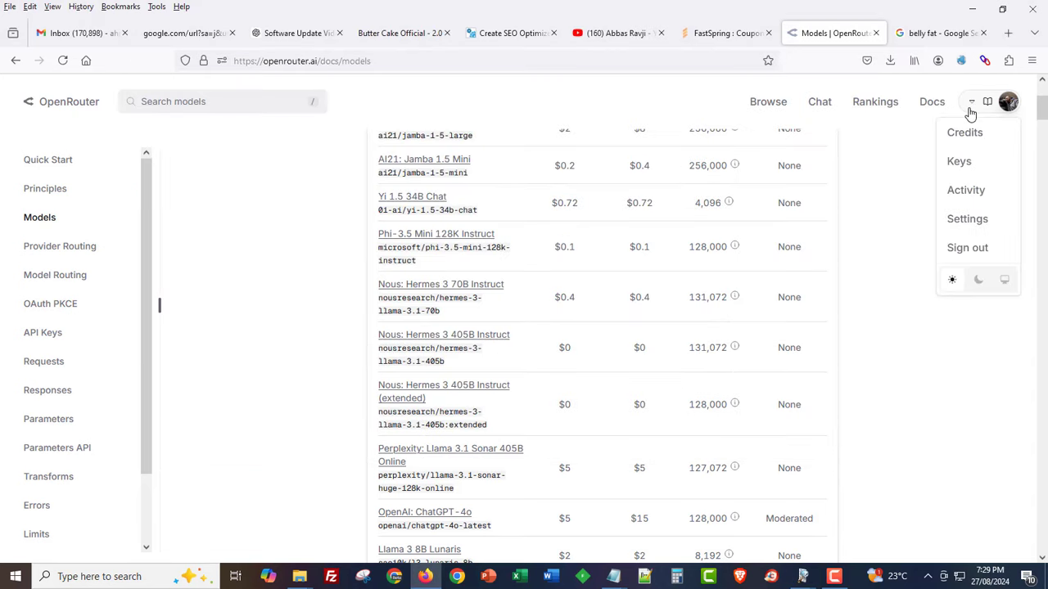
pyautogui.click(967, 190)
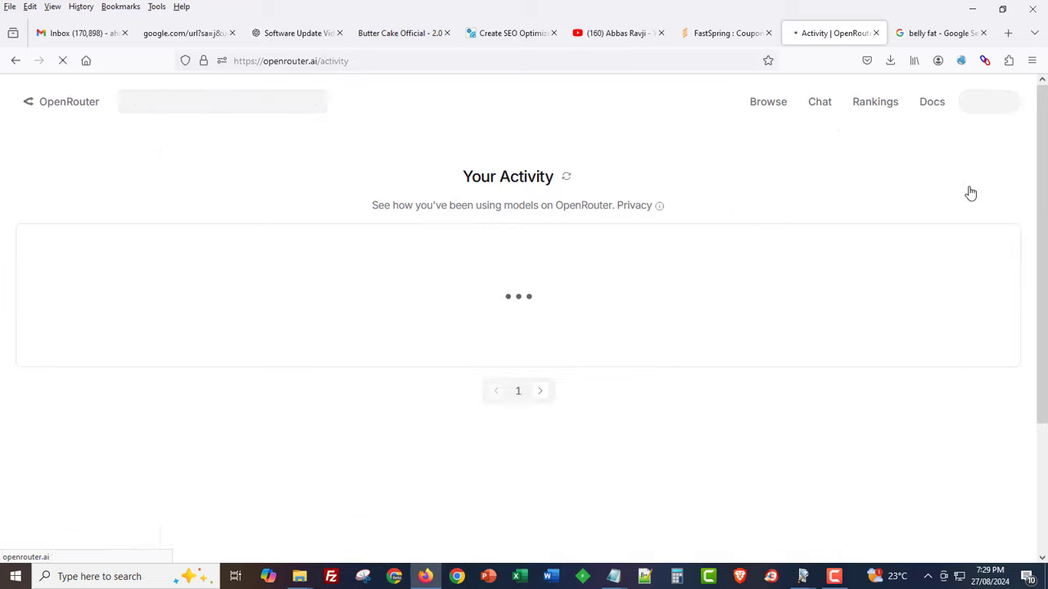
pyautogui.scroll(-2, 448, 378)
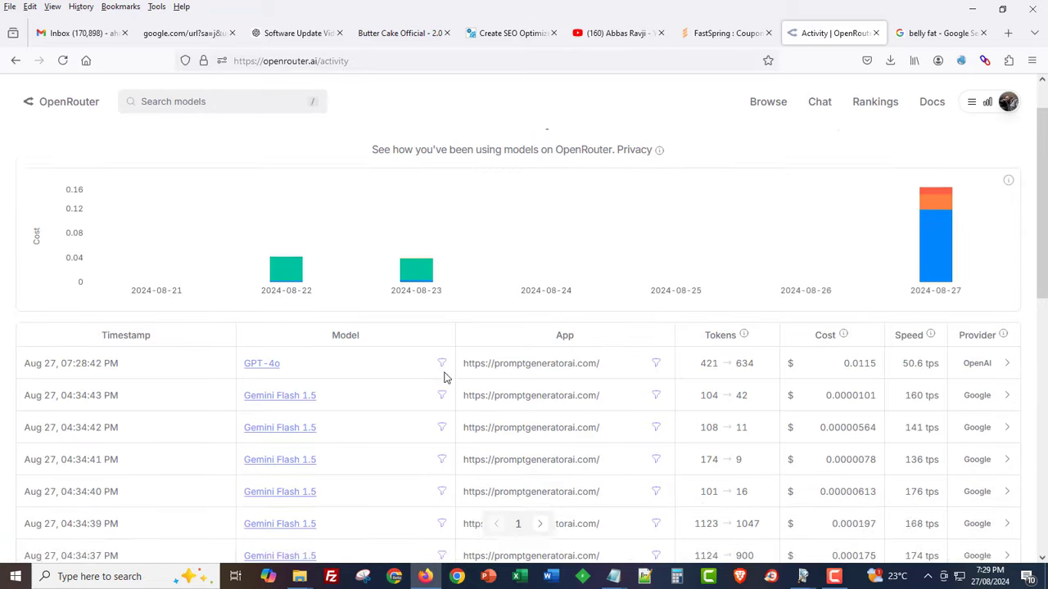
pyautogui.moveTo(102, 361); pyautogui.dragTo(306, 362)
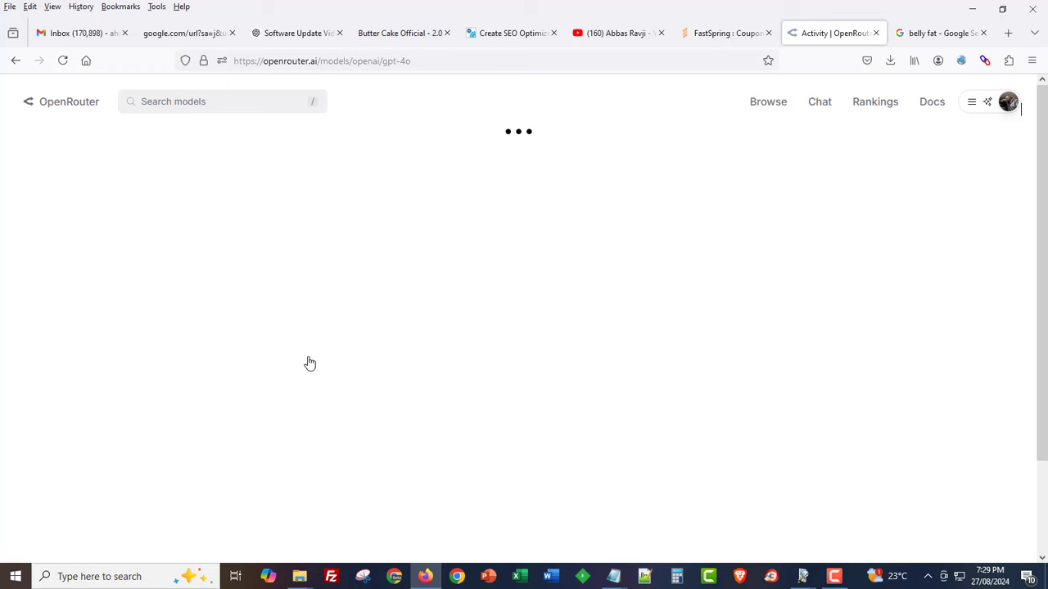
pyautogui.click(15, 61)
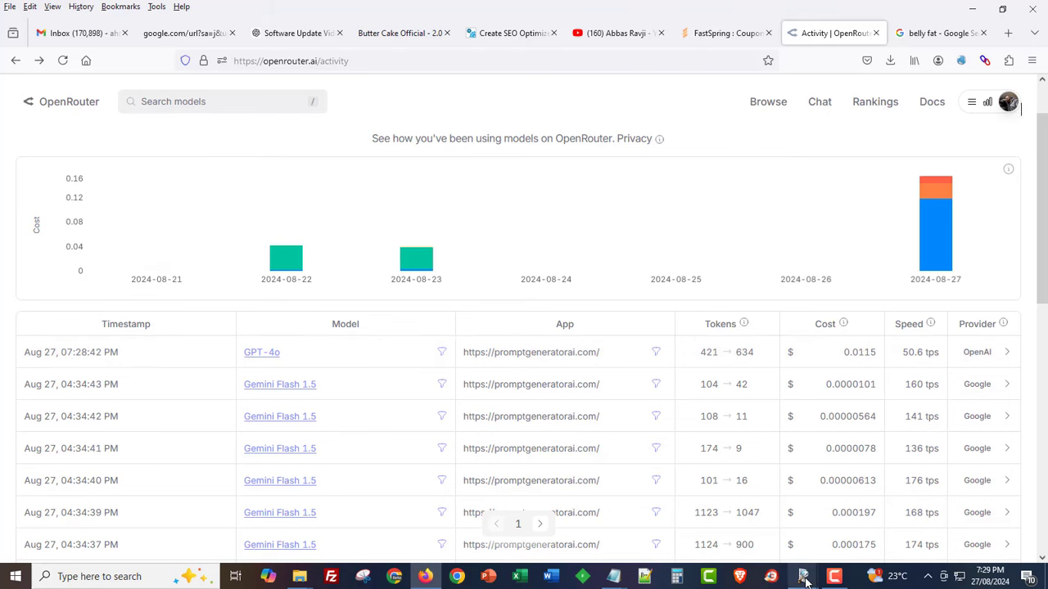
# Switch back to PromptGeneratorAI's Openrouter API test and set the model to google/gemini-flash-1.5
pyautogui.moveTo(802, 576)
pyautogui.click(921, 501)
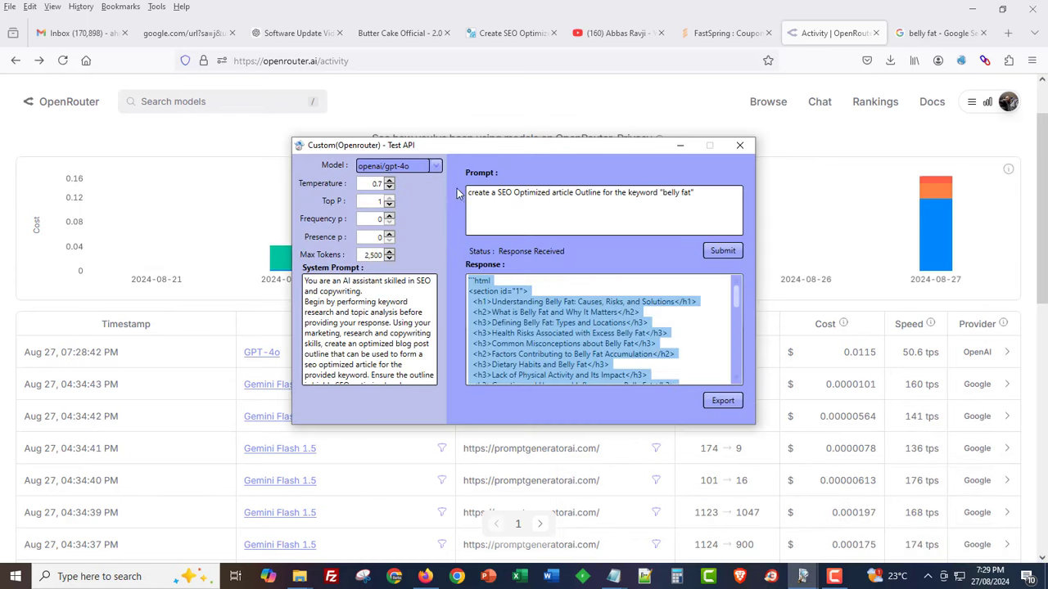
pyautogui.click(416, 166)
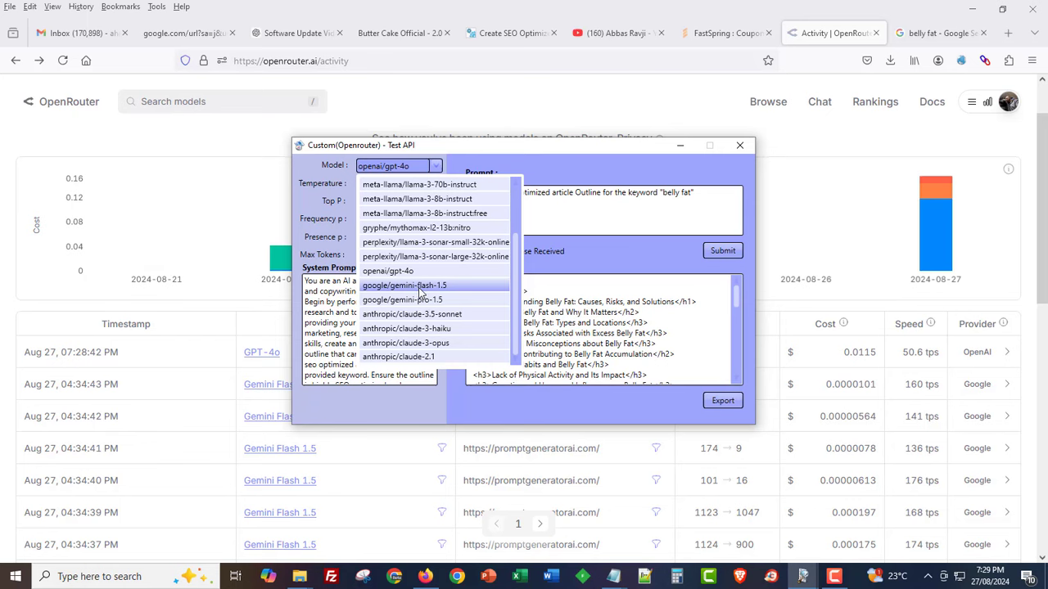
pyautogui.click(420, 286)
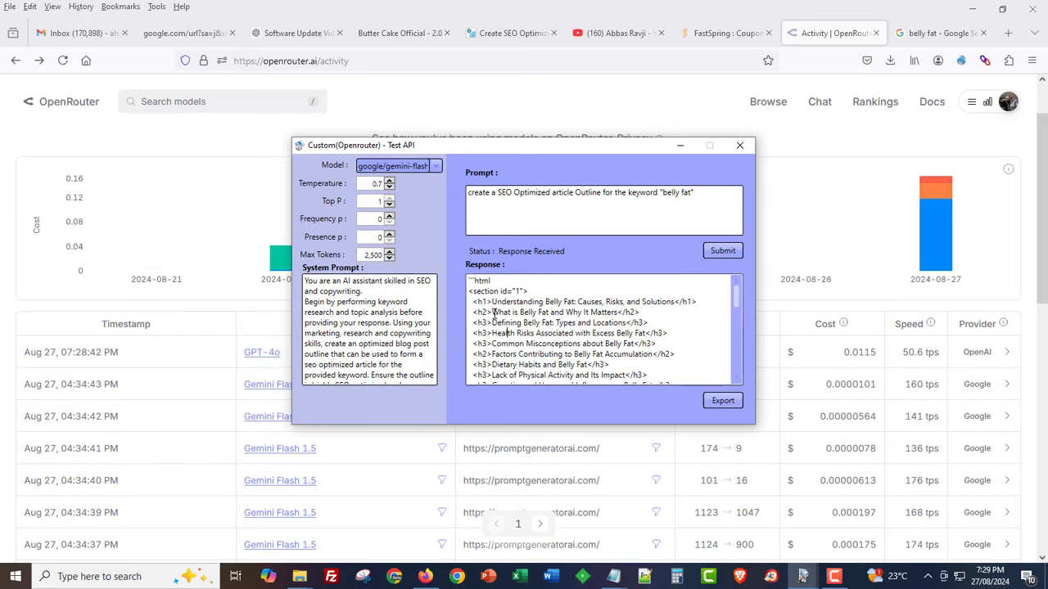
# Clear the previous response and submit the belly fat outline prompt again
pyautogui.click(494, 313)
pyautogui.hotkey('ctrl', 'a')
pyautogui.press('Delete')
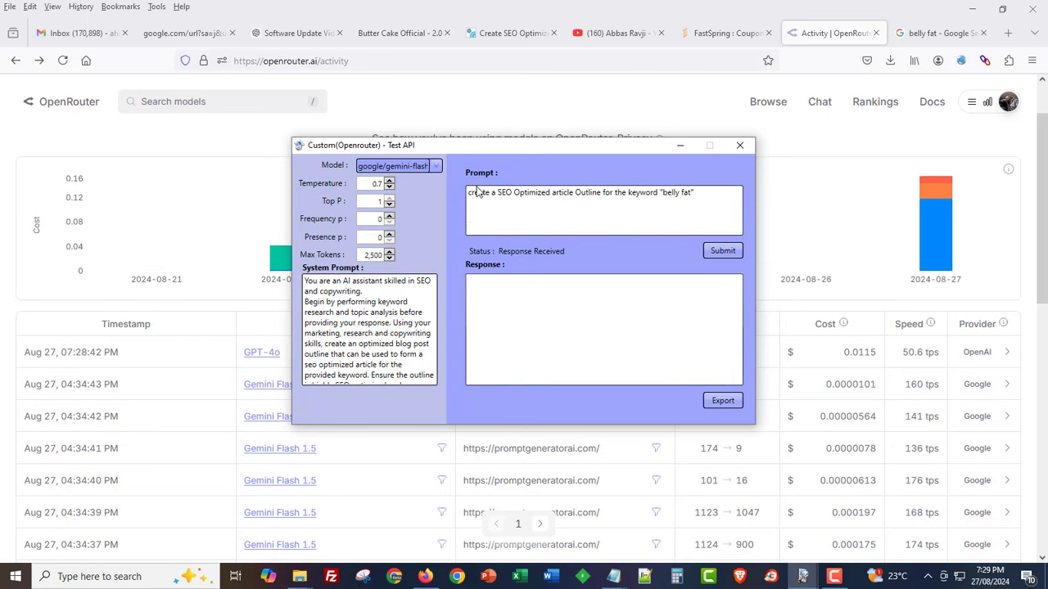
pyautogui.click(723, 252)
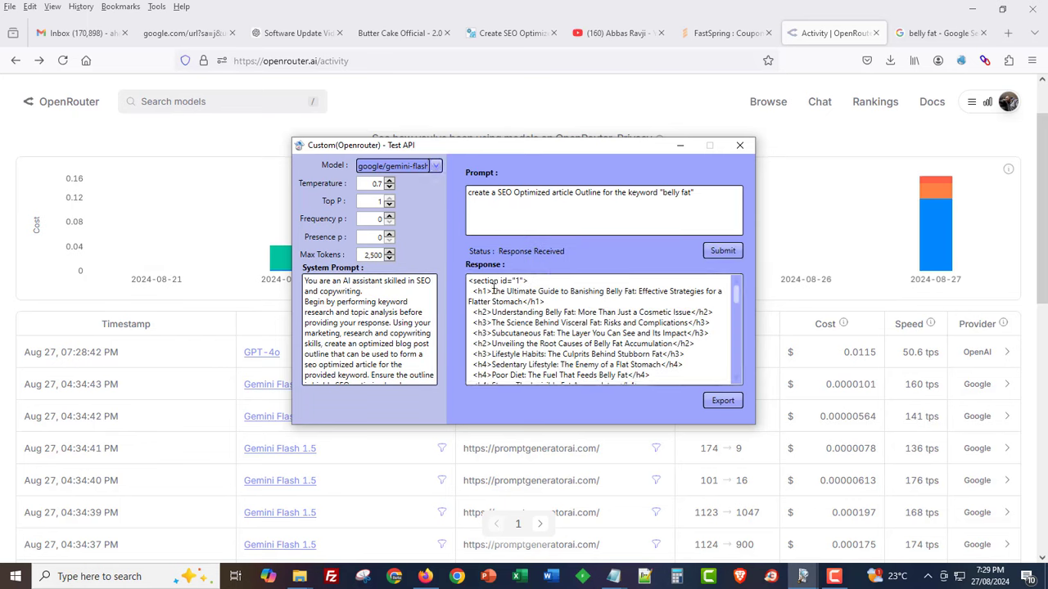
# Copy the whole Gemini Flash response and paste it into the Notepad document below the GPT-4o outline, separated by blank lines
pyautogui.click(521, 322)
pyautogui.hotkey('ctrl', 'a')
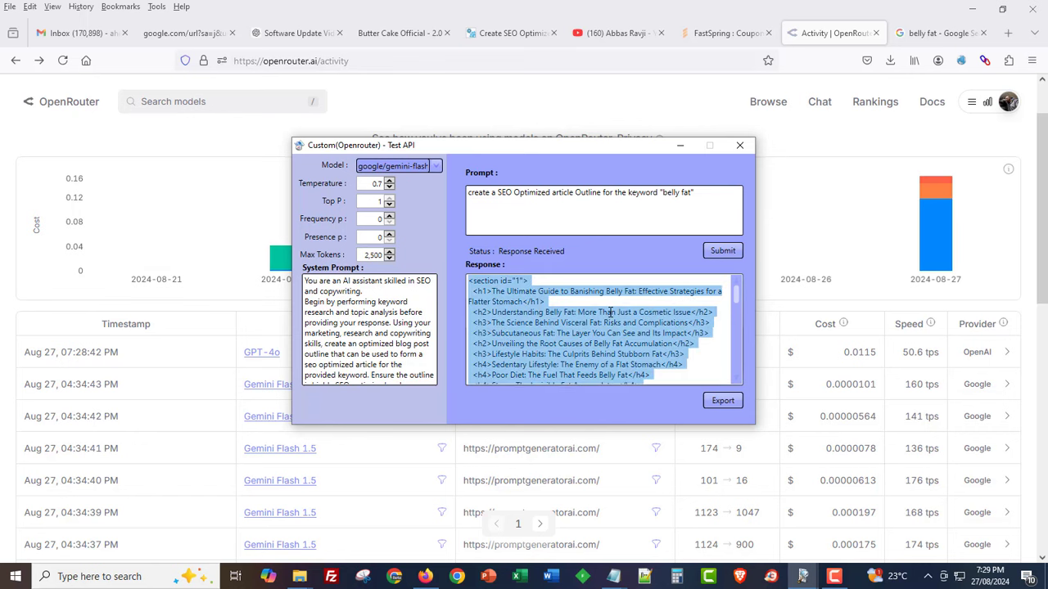
pyautogui.click(614, 576)
pyautogui.click(711, 512)
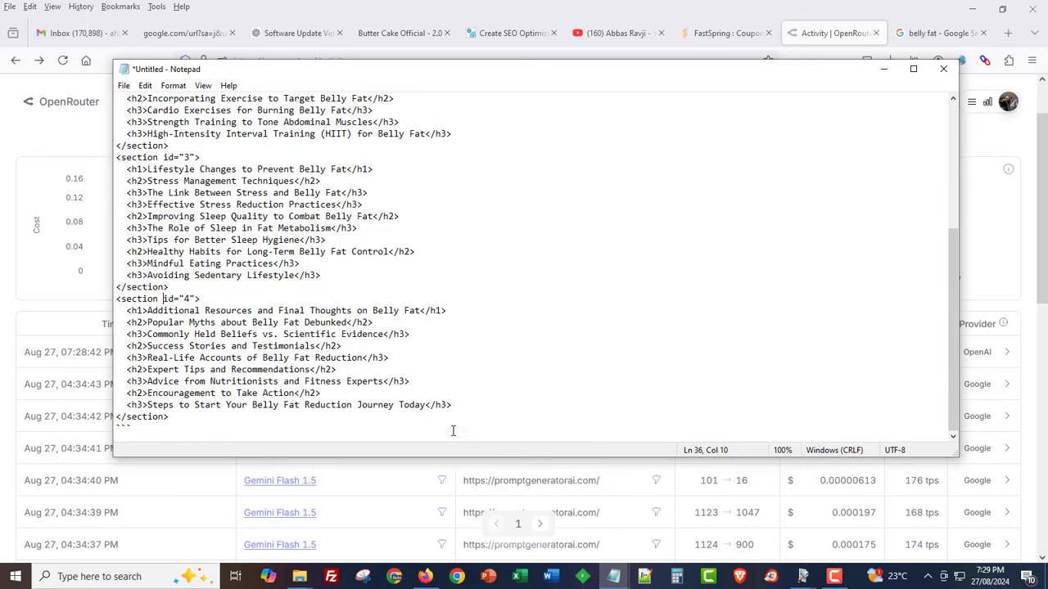
pyautogui.press('Return')
pyautogui.press('Return')
pyautogui.press('Return')
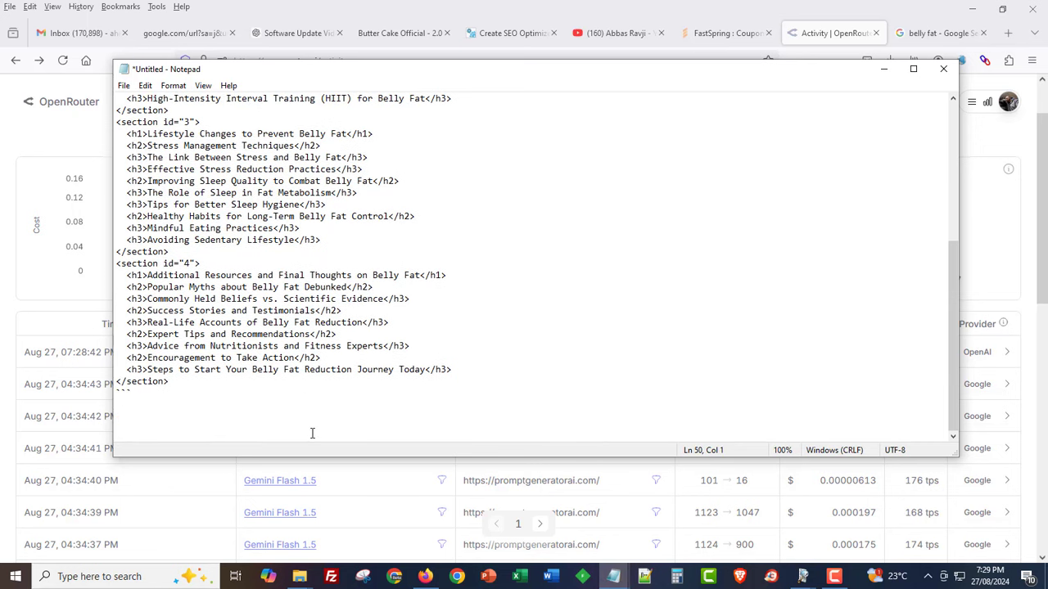
pyautogui.hotkey('ctrl', 'v')
# Read through the Gemini Flash outline's sections 1 to 4 in Notepad, then return to PromptGeneratorAI's Openrouter API test
pyautogui.scroll(9, 285, 425)
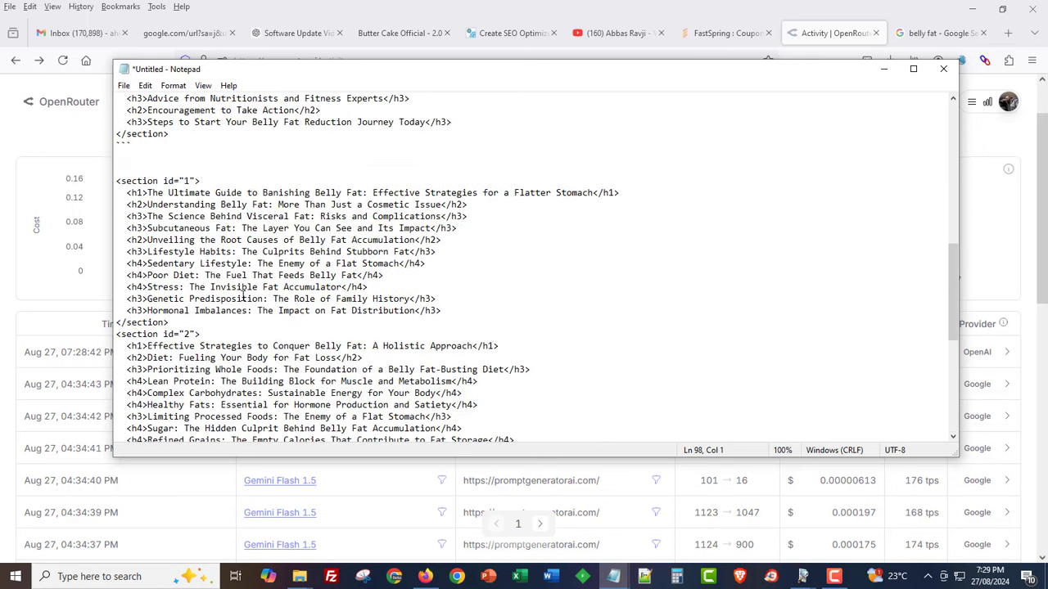
pyautogui.moveTo(134, 181); pyautogui.dragTo(193, 181)
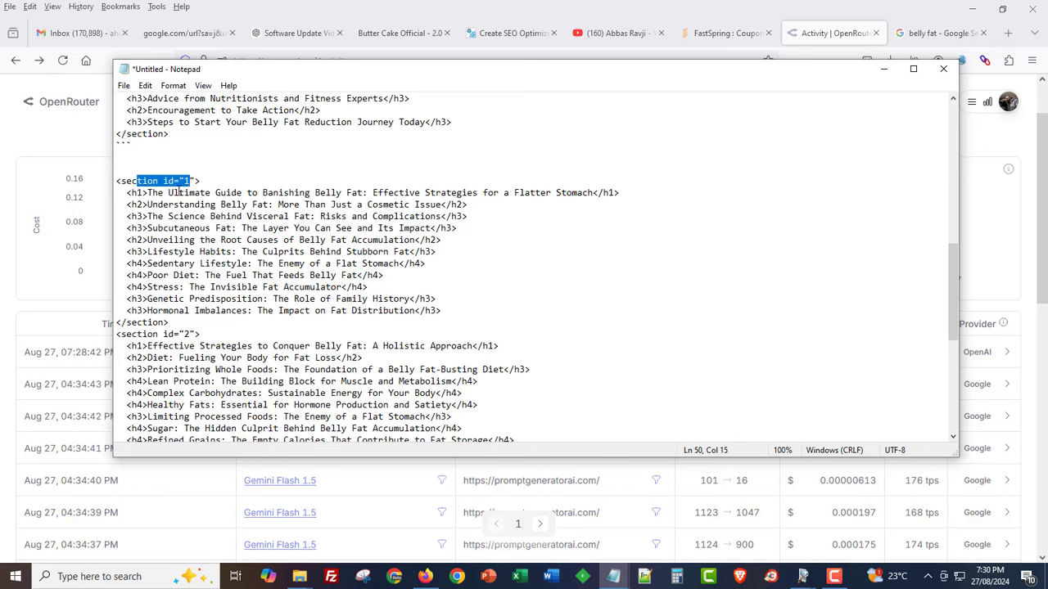
pyautogui.scroll(-2, 186, 299)
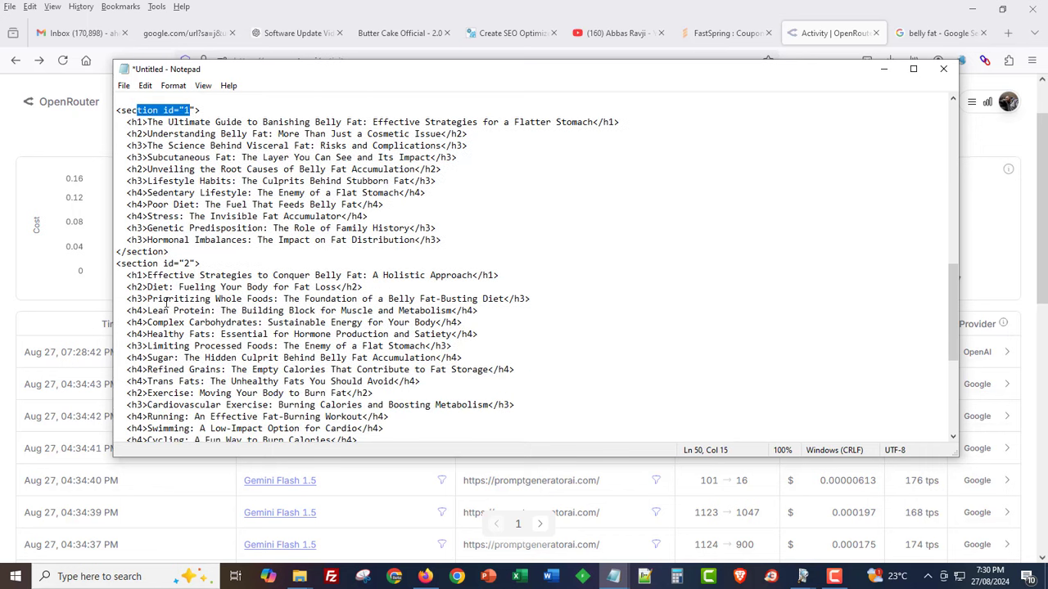
pyautogui.scroll(-3, 166, 302)
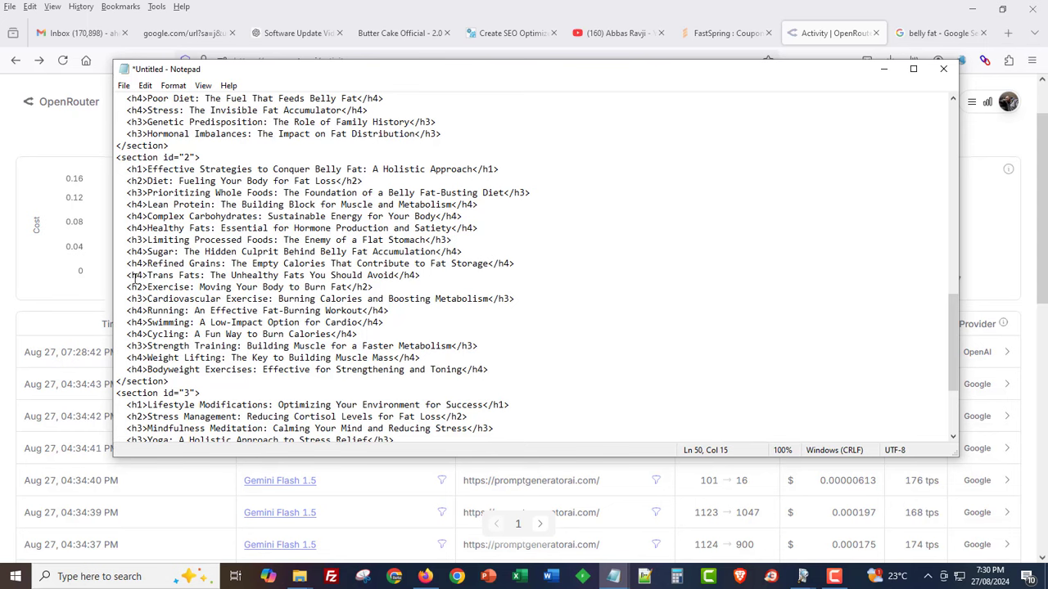
pyautogui.scroll(-3, 212, 393)
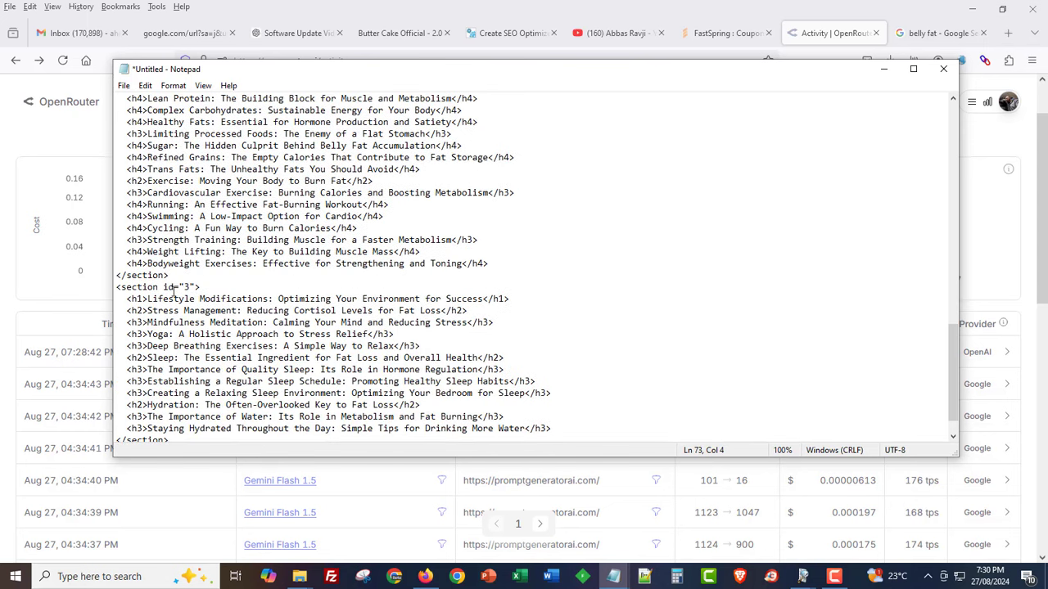
pyautogui.scroll(-1, 182, 334)
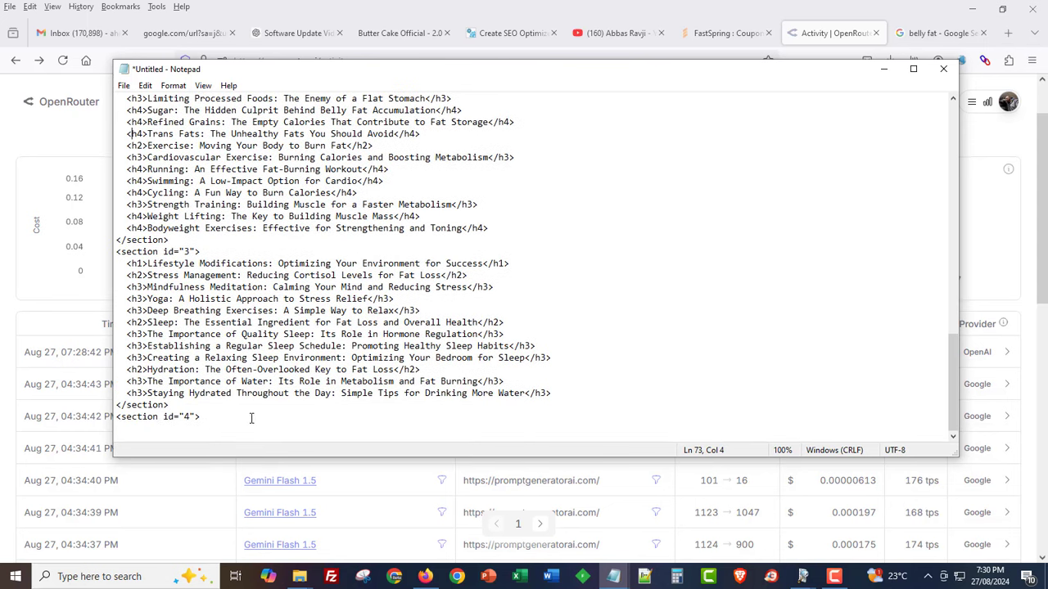
pyautogui.moveTo(251, 418); pyautogui.dragTo(121, 416)
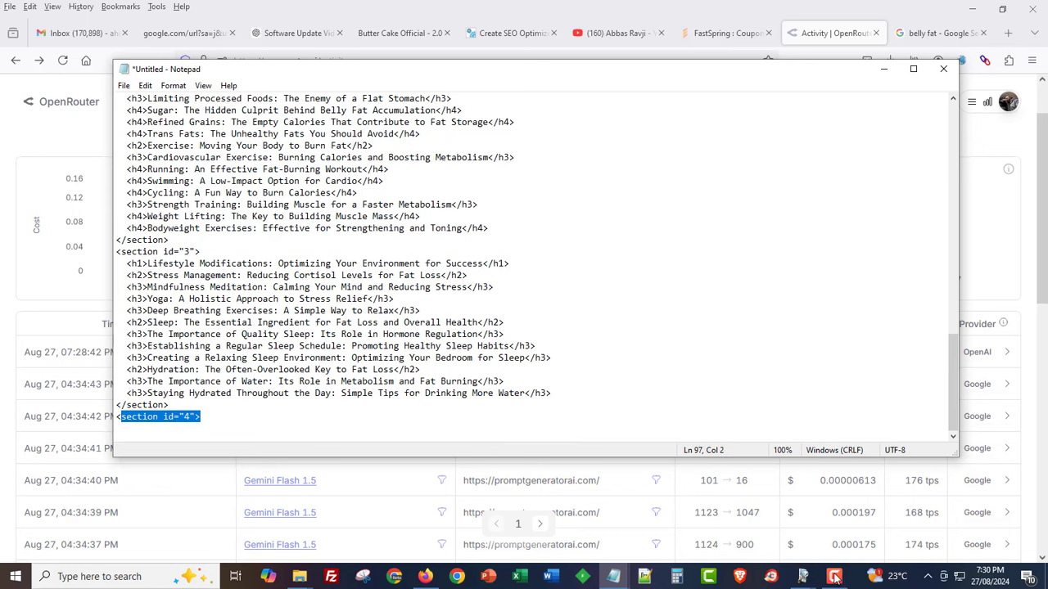
pyautogui.click(802, 576)
pyautogui.click(941, 515)
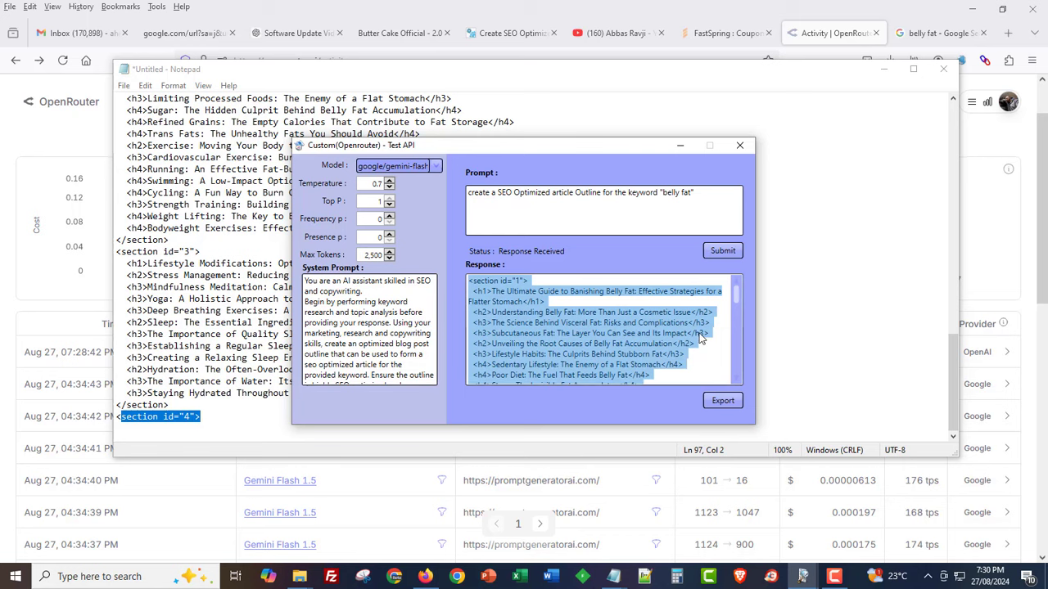
# Empty the response box and resubmit the belly fat outline prompt to google/gemini-flash-1.5
pyautogui.press('Delete')
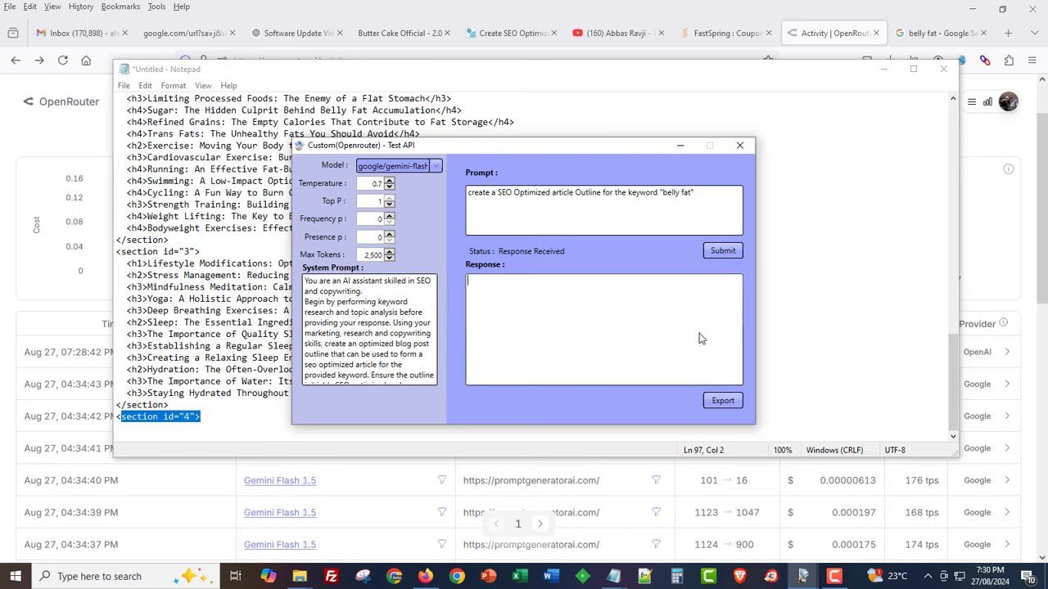
pyautogui.click(723, 250)
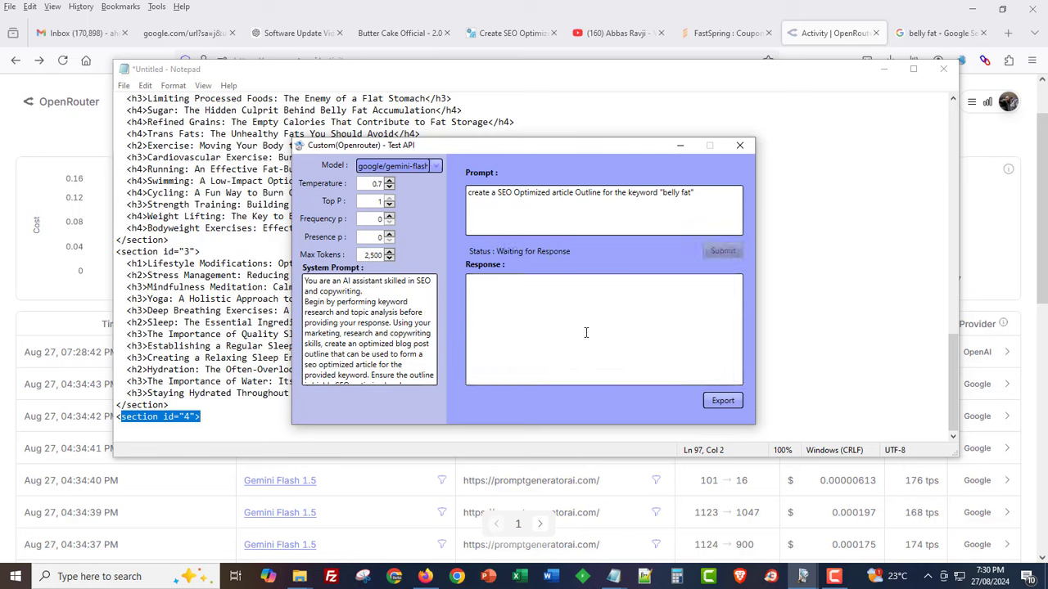
# Switch to OpenRouter's activity page in the browser, reload it and check the tokens, cost and speed of the newest requests
pyautogui.click(1028, 302)
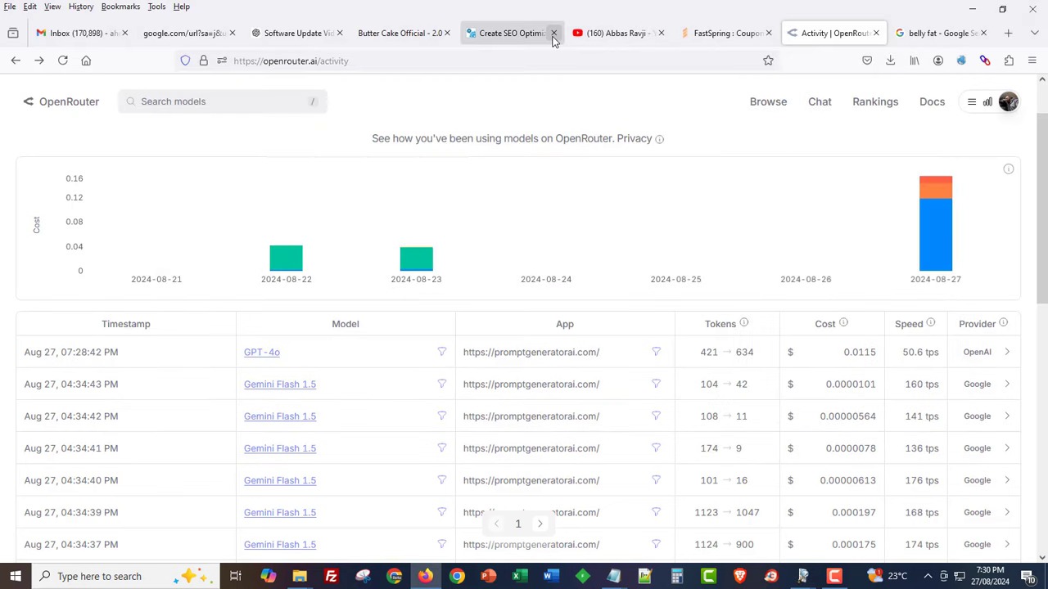
pyautogui.click(633, 61)
pyautogui.press('Return')
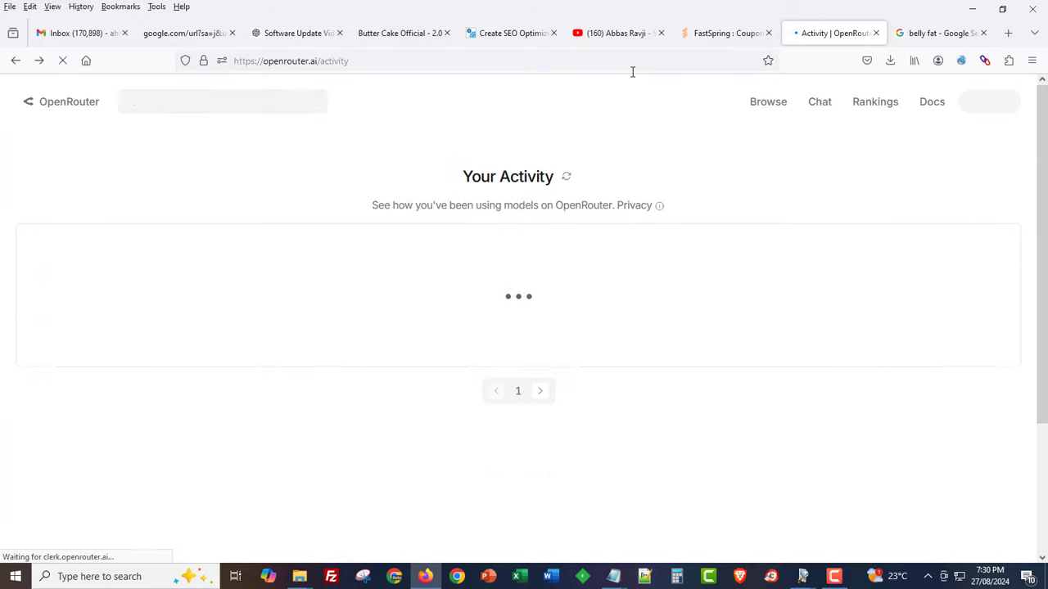
pyautogui.scroll(-3, 584, 311)
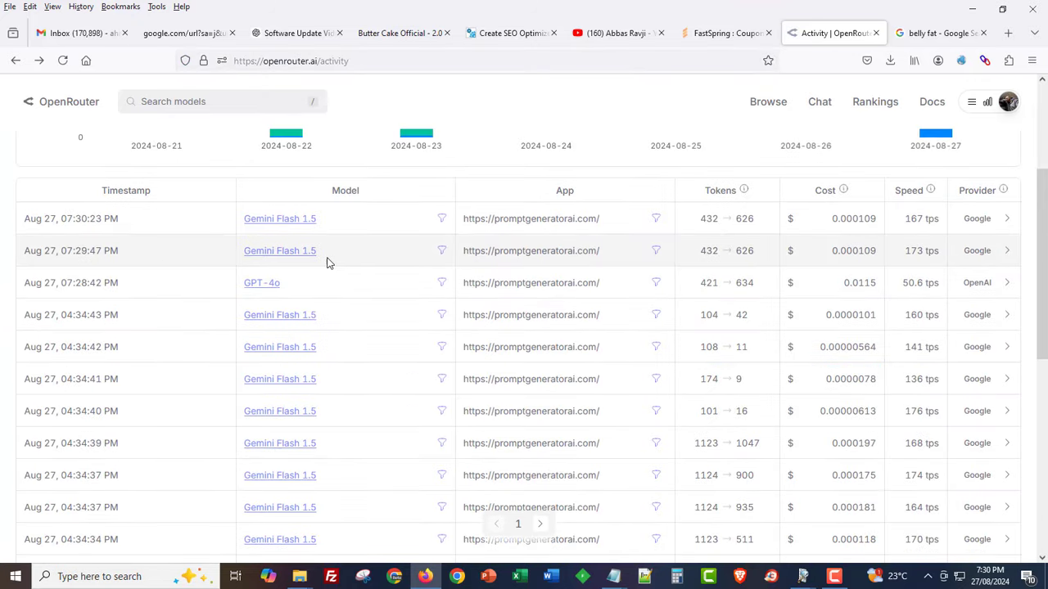
# Copy the whole new response from PromptGeneratorAI's API test and paste it at the end of the Notepad outlines after several blank lines
pyautogui.moveTo(803, 576)
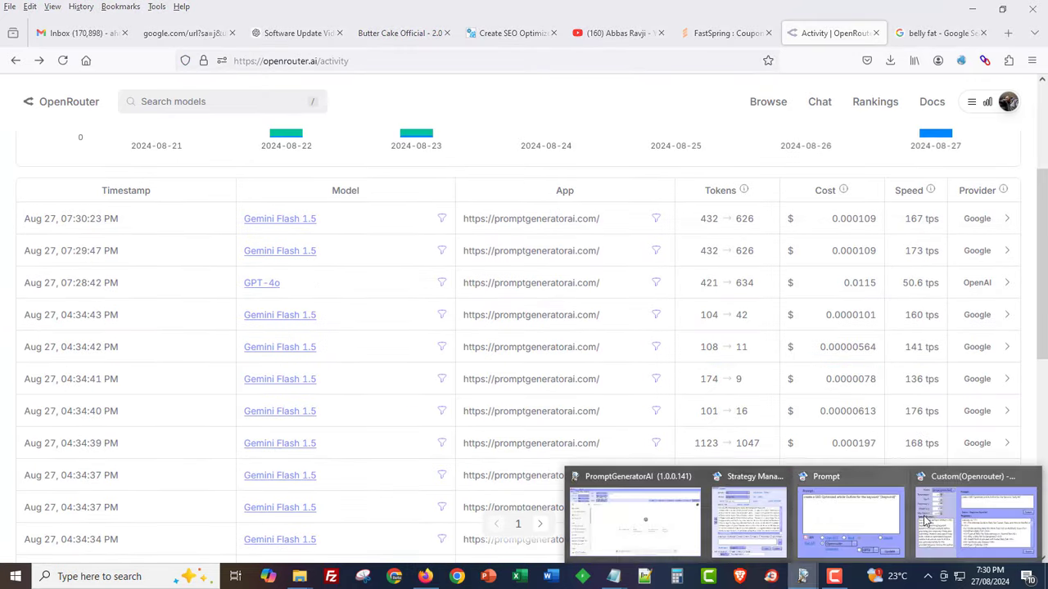
pyautogui.click(974, 520)
pyautogui.click(631, 339)
pyautogui.hotkey('ctrl', 'a')
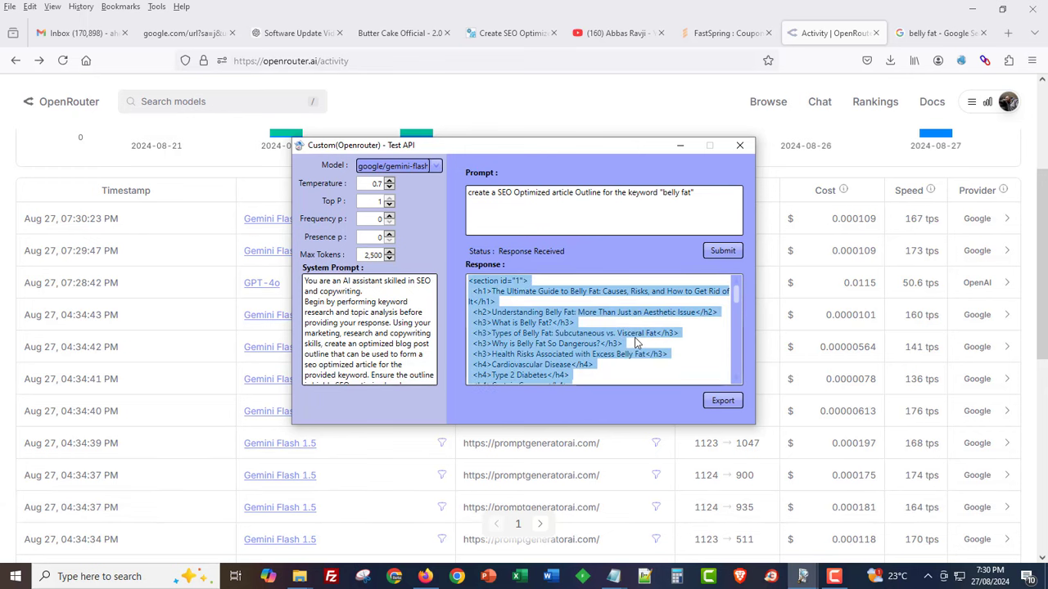
pyautogui.click(613, 576)
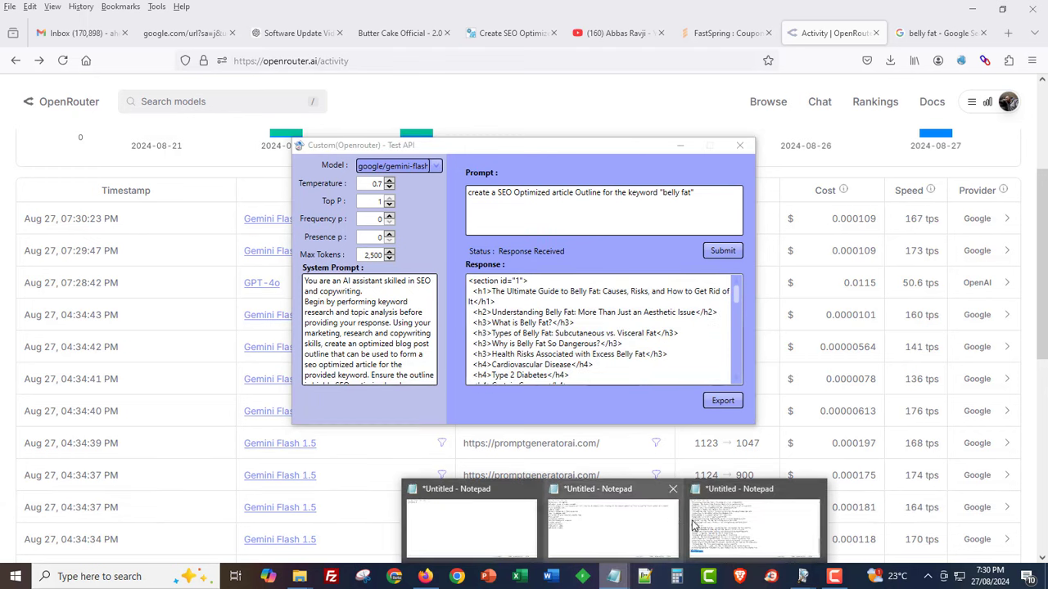
pyautogui.click(694, 524)
pyautogui.click(254, 415)
pyautogui.press('Return')
pyautogui.press('Return')
pyautogui.press('Return')
pyautogui.press('Return')
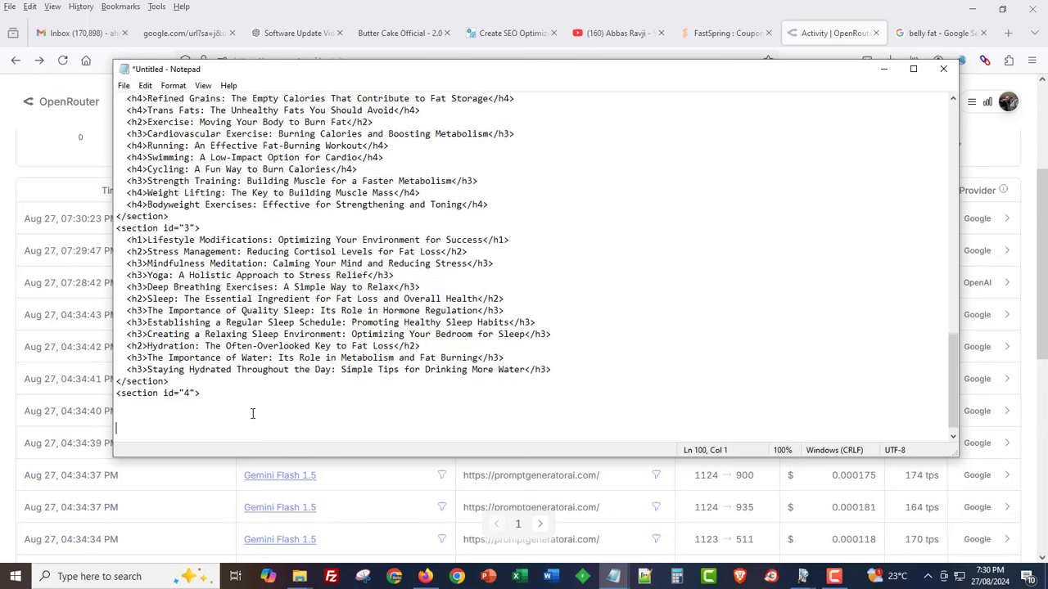
pyautogui.hotkey('ctrl', 'v')
# Check section 4 at the end of the pasted outline, then return to PromptGeneratorAI's API test and set Max Tokens to 5,000
pyautogui.scroll(-1, 252, 413)
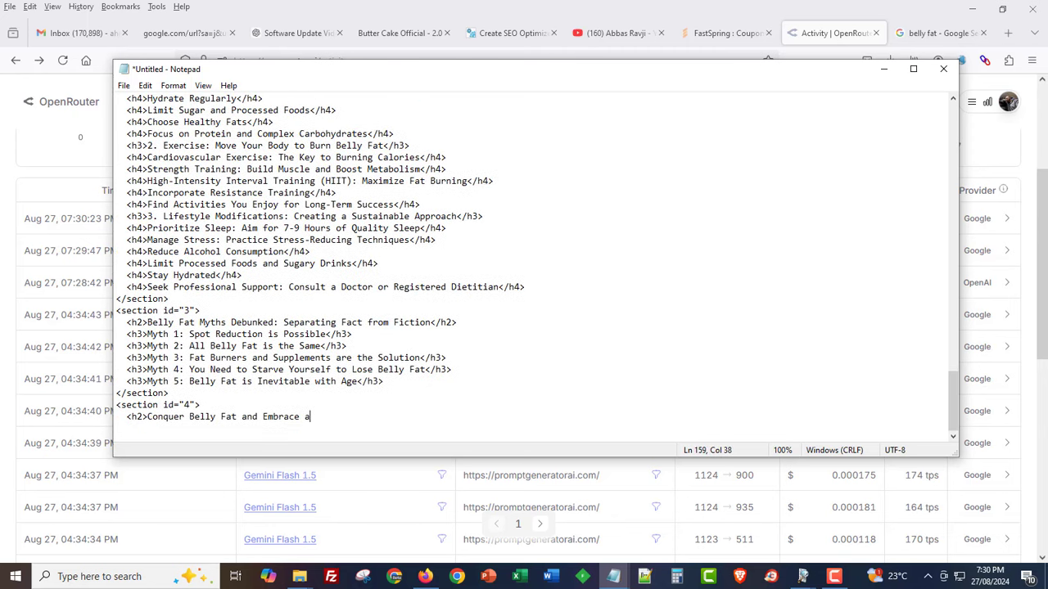
pyautogui.moveTo(137, 404); pyautogui.dragTo(193, 404)
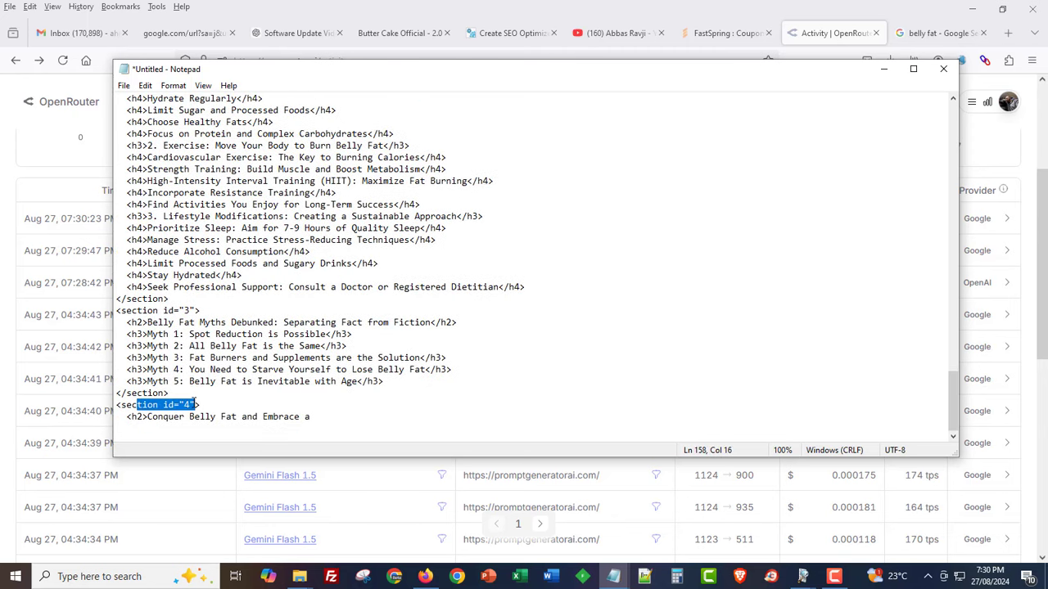
pyautogui.doubleClick(166, 416)
pyautogui.moveTo(312, 417); pyautogui.dragTo(126, 417)
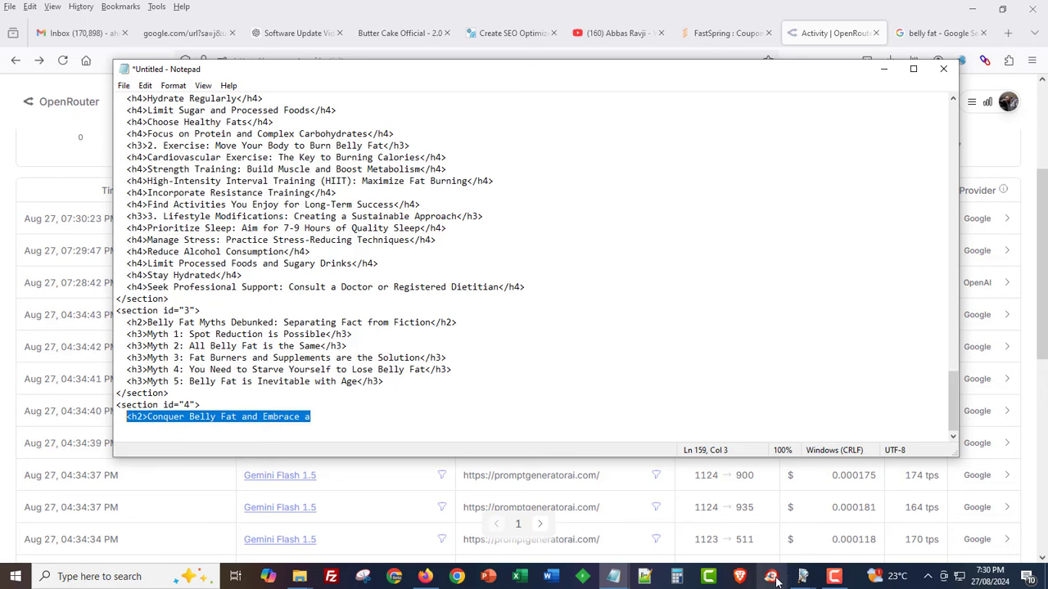
pyautogui.moveTo(802, 577)
pyautogui.click(969, 516)
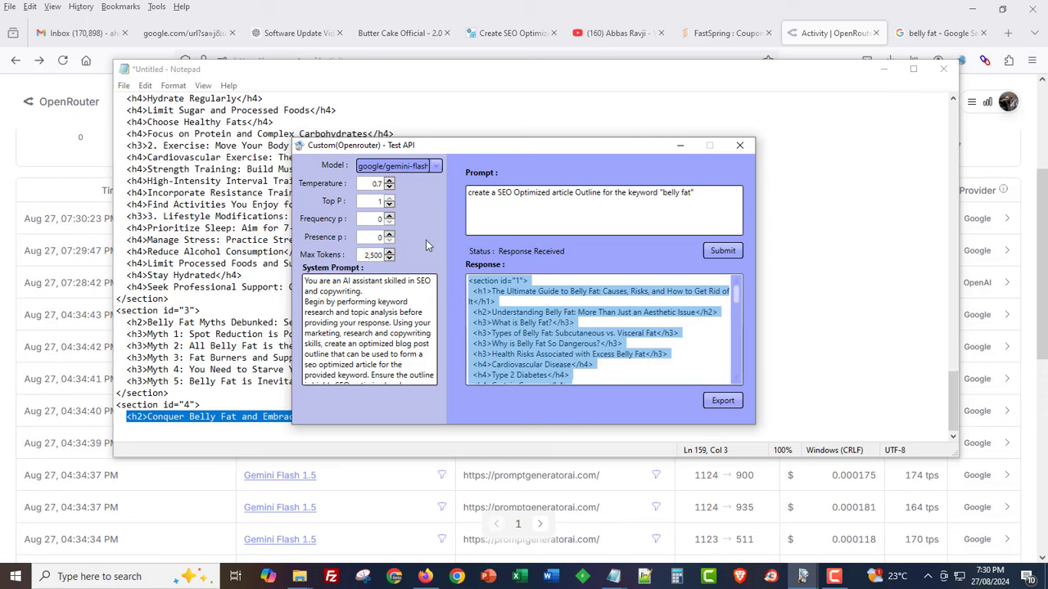
pyautogui.doubleClick(370, 257)
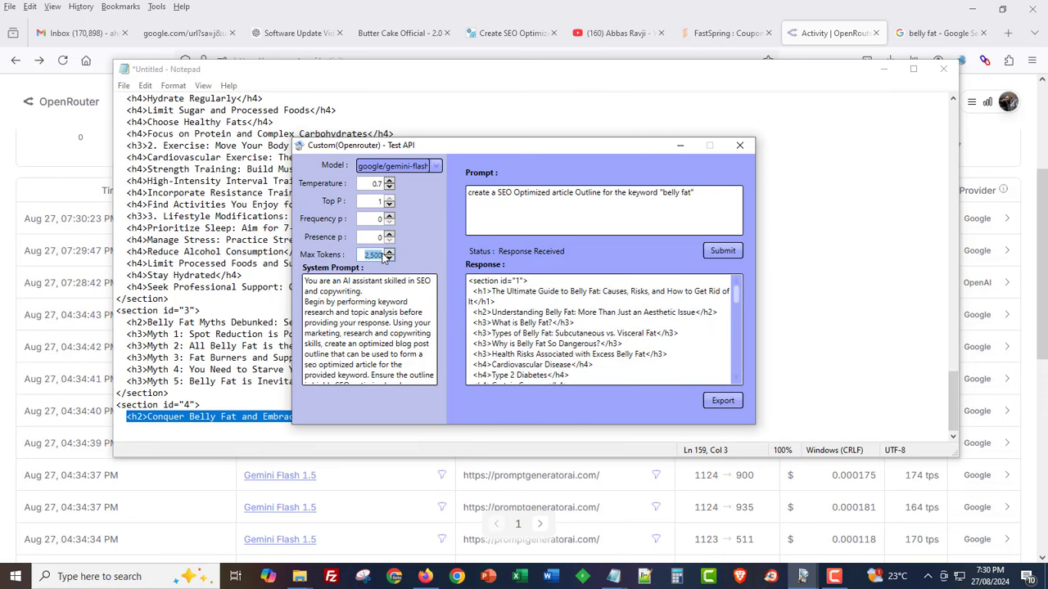
pyautogui.write('50')
# Delete the old response and submit the belly fat prompt with the raised token limit
pyautogui.click(522, 312)
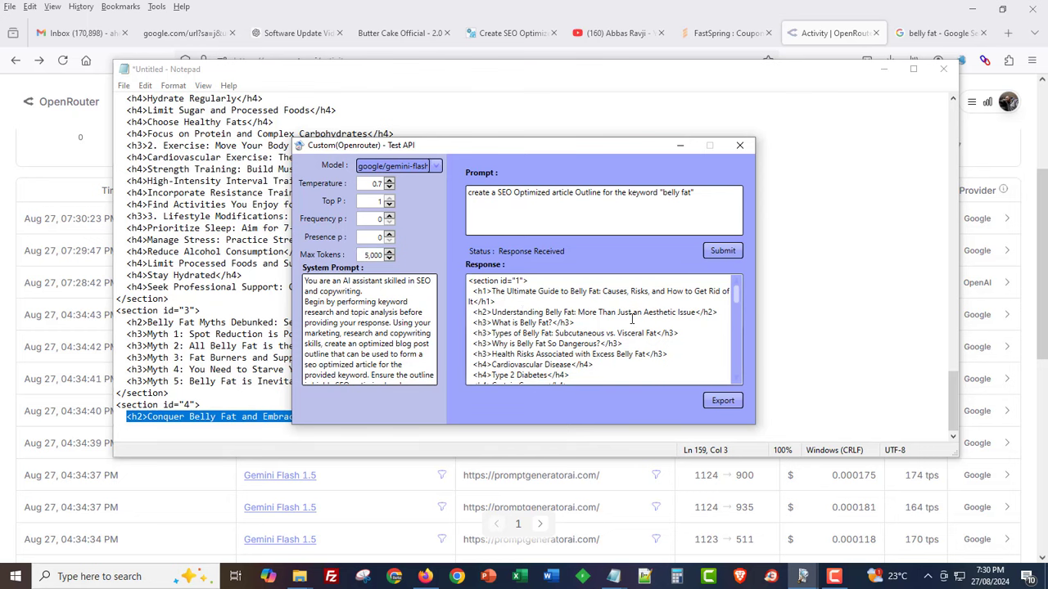
pyautogui.hotkey('ctrl', 'a')
pyautogui.press('BackSpace')
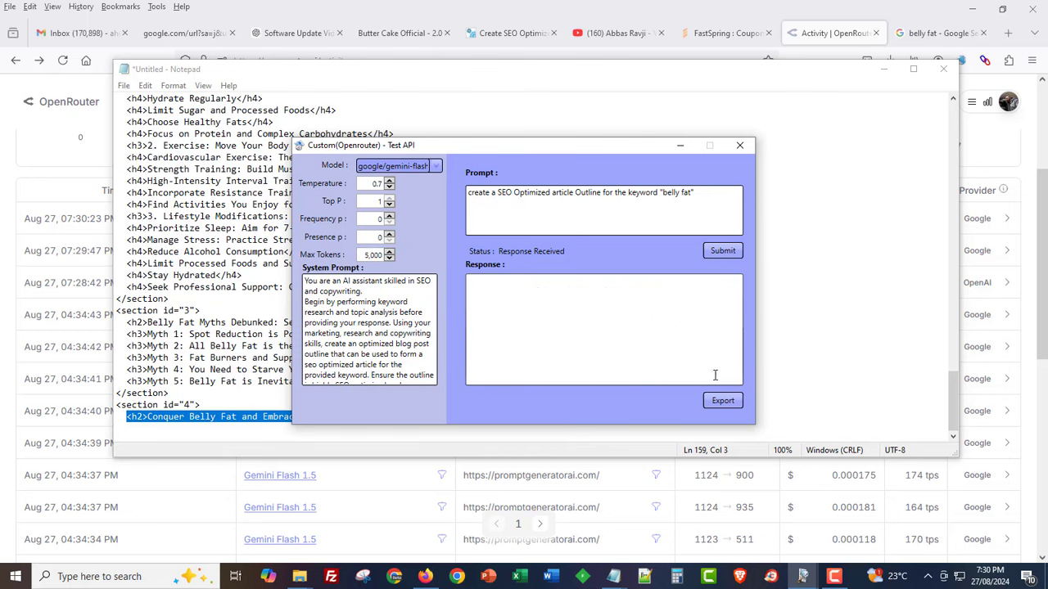
pyautogui.click(723, 250)
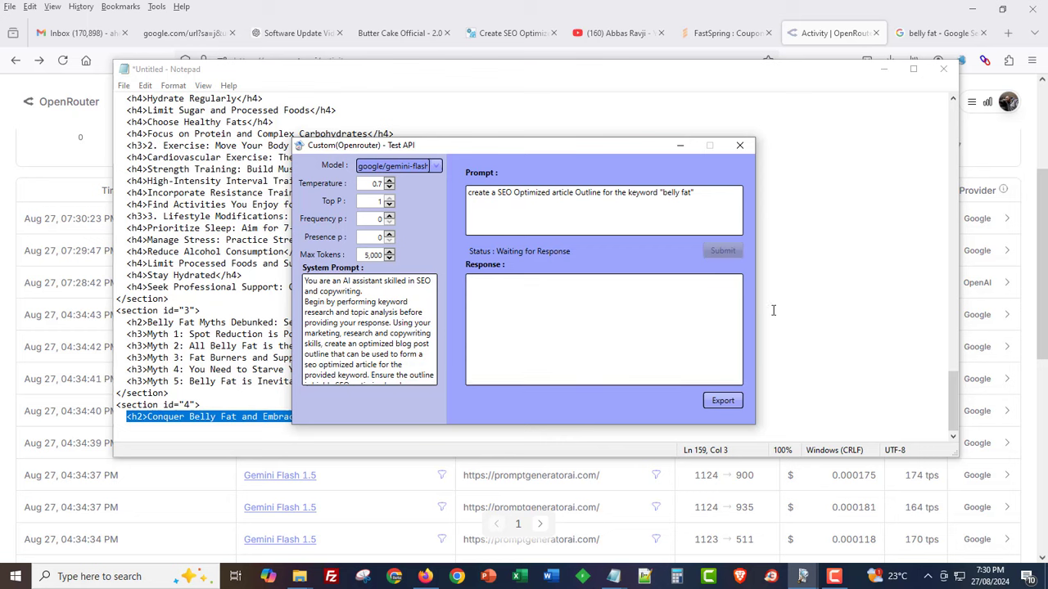
# Copy the full response into the Notepad document below the earlier outlines and highlight its section 4 tag
pyautogui.click(636, 341)
pyautogui.hotkey('ctrl', 'a')
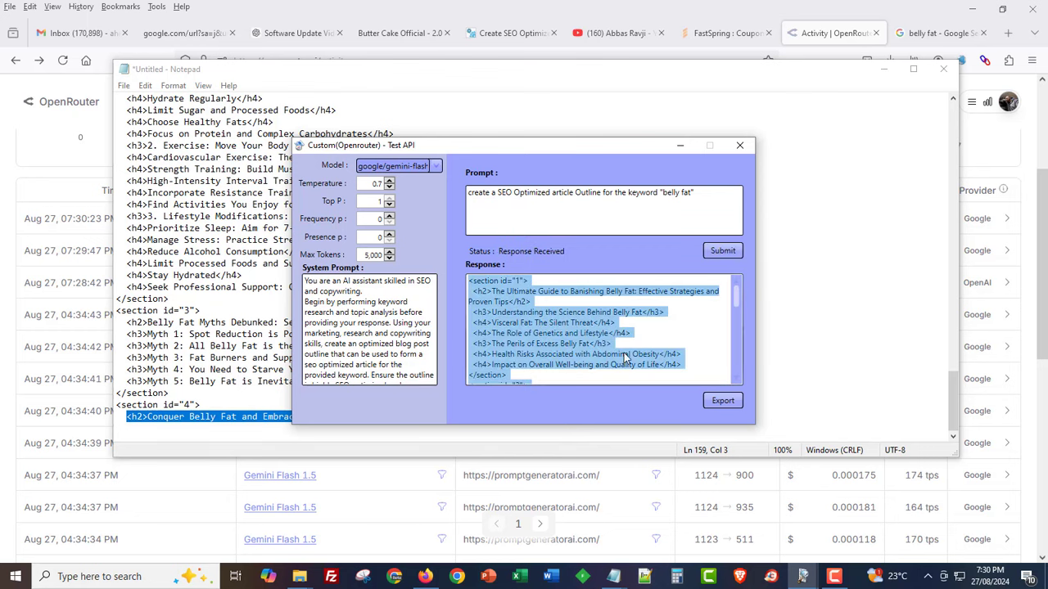
pyautogui.click(201, 407)
pyautogui.hotkey('ctrl', 'v')
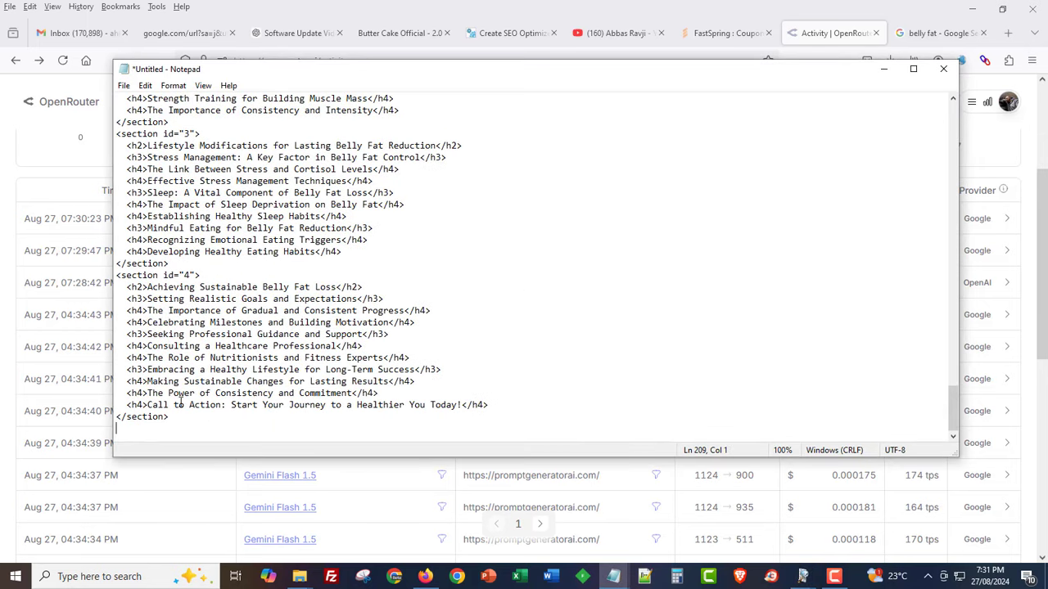
pyautogui.moveTo(158, 278); pyautogui.dragTo(203, 279)
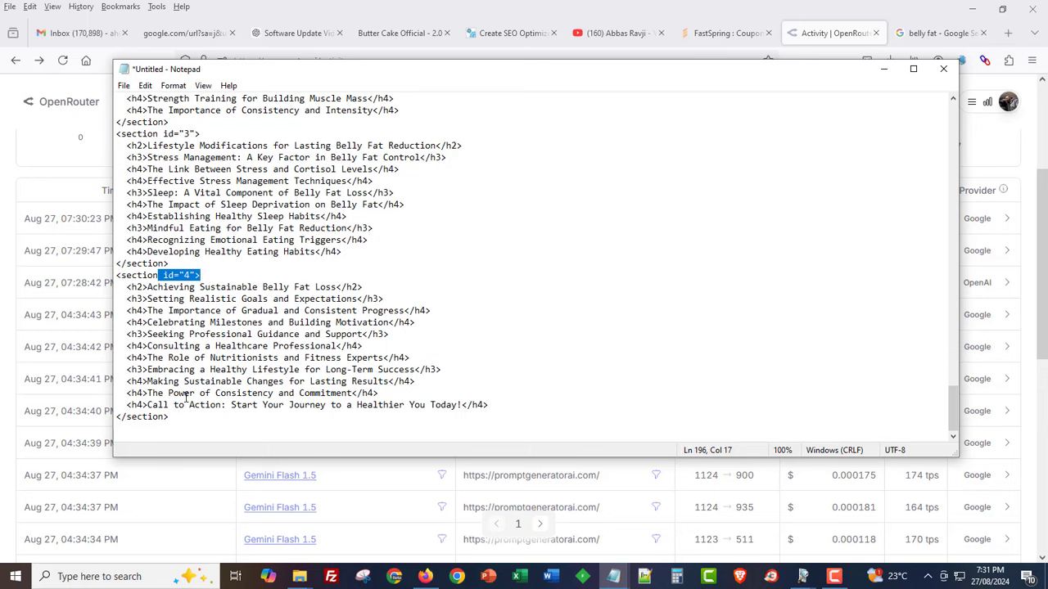
# Return to PromptGeneratorAI's API test and look over the Max Tokens value and the list of available OpenRouter models
pyautogui.moveTo(803, 576)
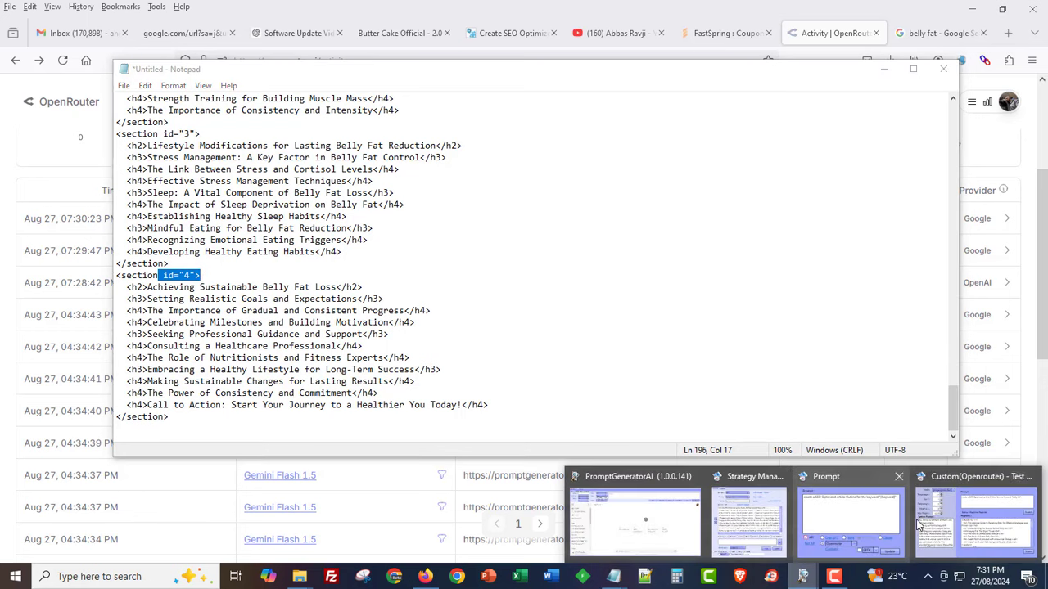
pyautogui.click(825, 455)
pyautogui.click(374, 254)
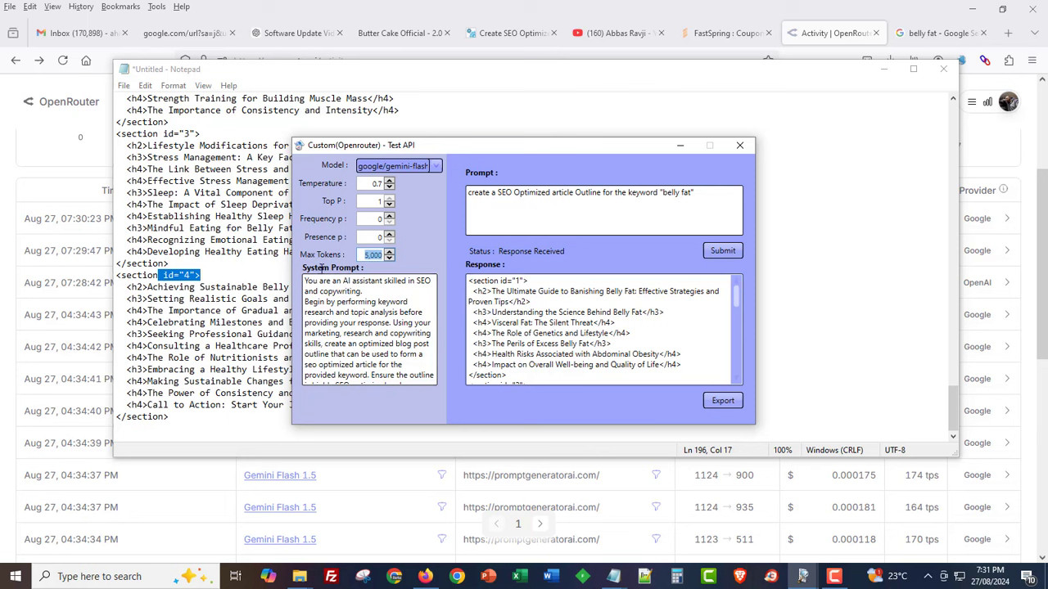
pyautogui.click(387, 166)
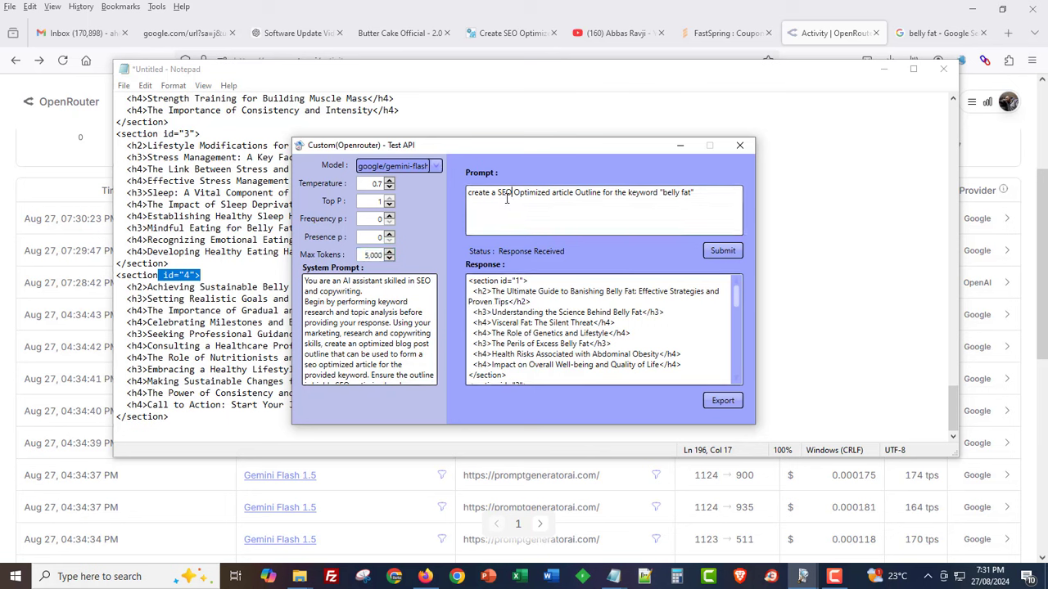
pyautogui.click(431, 167)
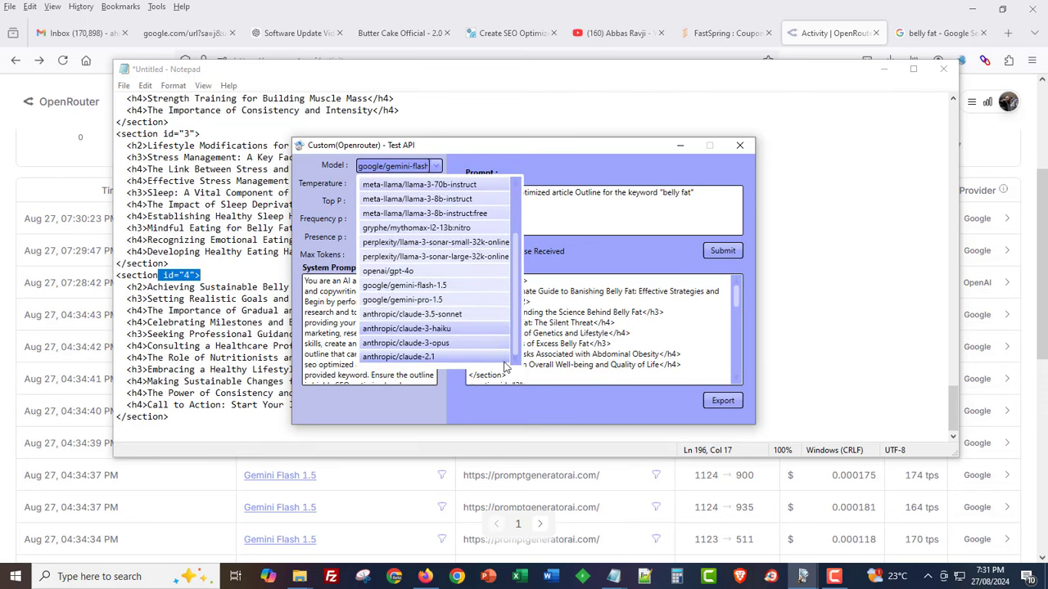
pyautogui.click(771, 325)
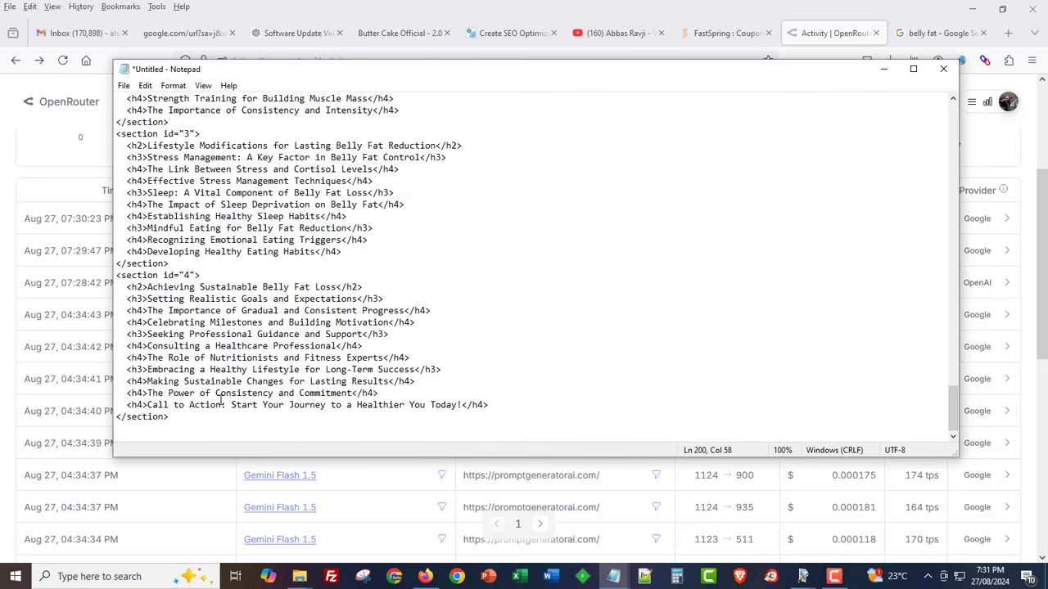
# Highlight the latest Gemini Flash outline in Notepad from its final section up to section 1 to review its structure
pyautogui.moveTo(172, 419); pyautogui.dragTo(107, 172)
pyautogui.scroll(4, 150, 301)
pyautogui.scroll(4, 150, 301)
pyautogui.click(143, 204)
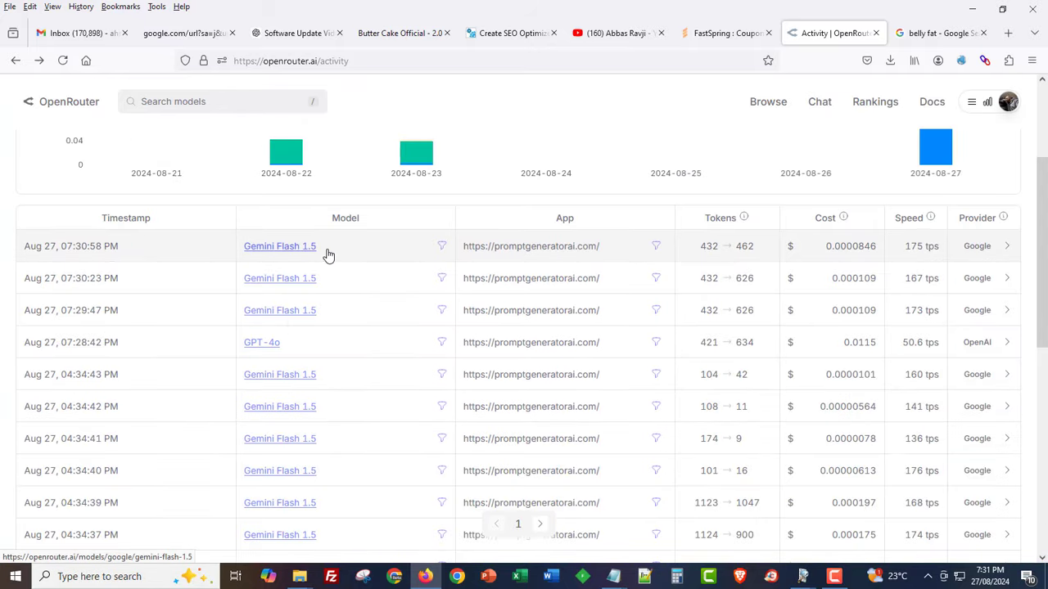
# Examine the newest Gemini Flash 1.5 request on OpenRouter's activity page, highlighting its speed
pyautogui.click(329, 256)
pyautogui.click(16, 60)
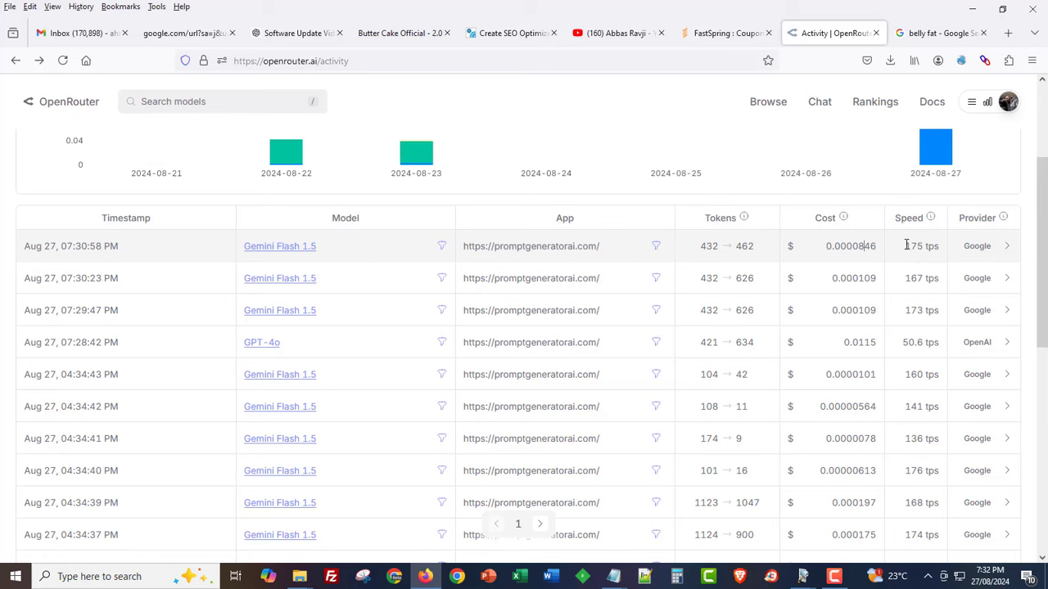
pyautogui.moveTo(905, 246); pyautogui.dragTo(939, 257)
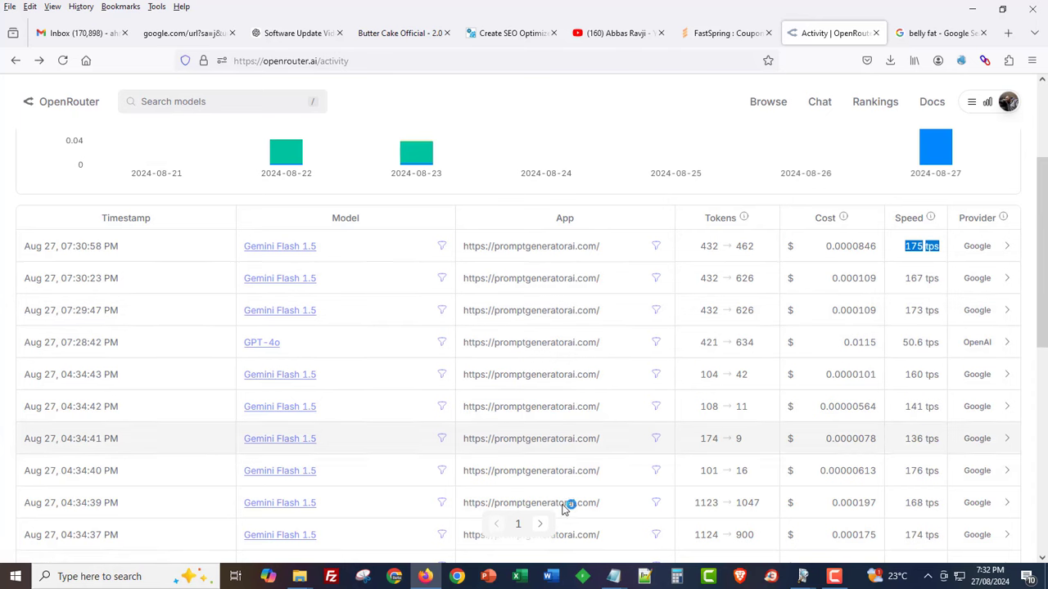
# Open facebook.com in the browser tab that holds the belly fat Google search
pyautogui.click(425, 577)
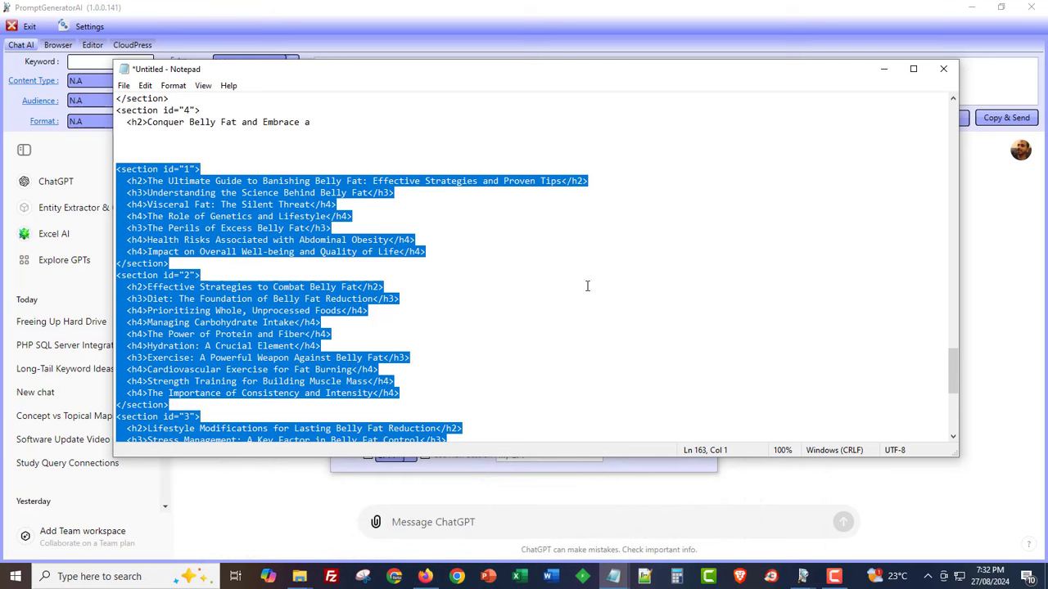
pyautogui.click(425, 577)
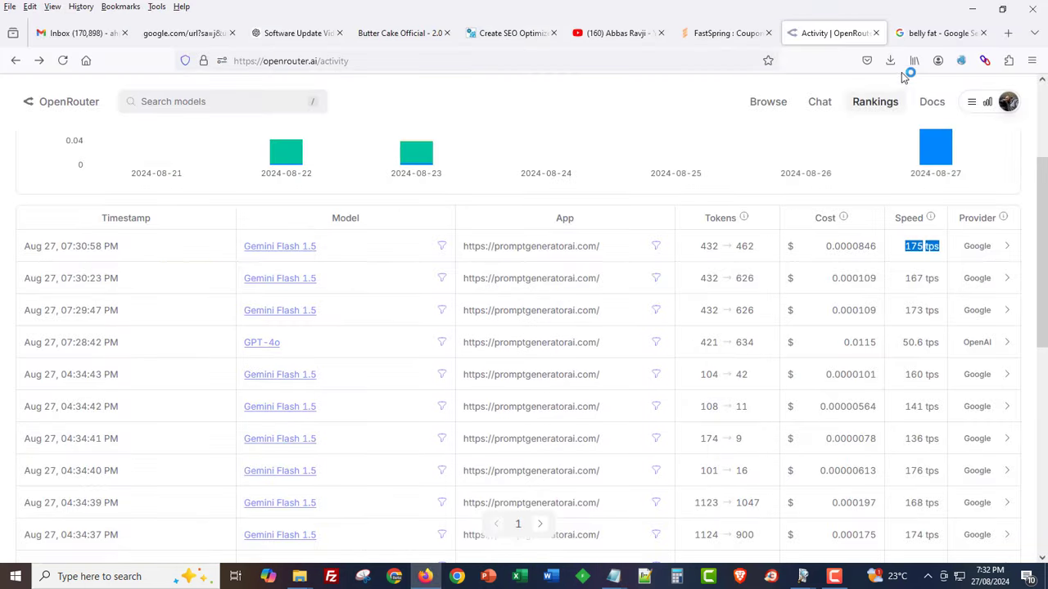
pyautogui.click(942, 33)
pyautogui.click(602, 60)
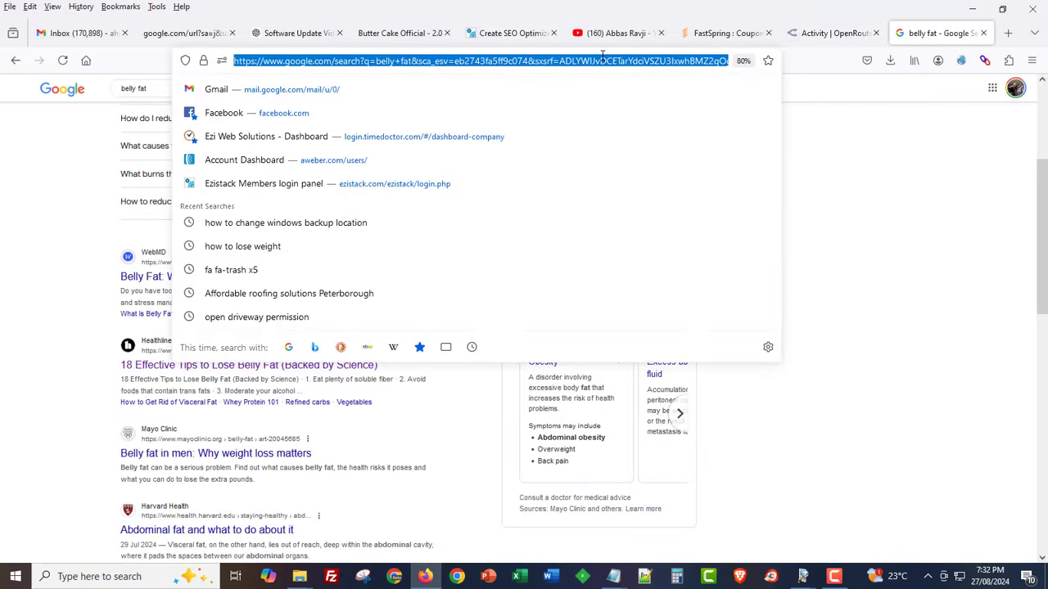
pyautogui.write('facebook.com')
pyautogui.press('Return')
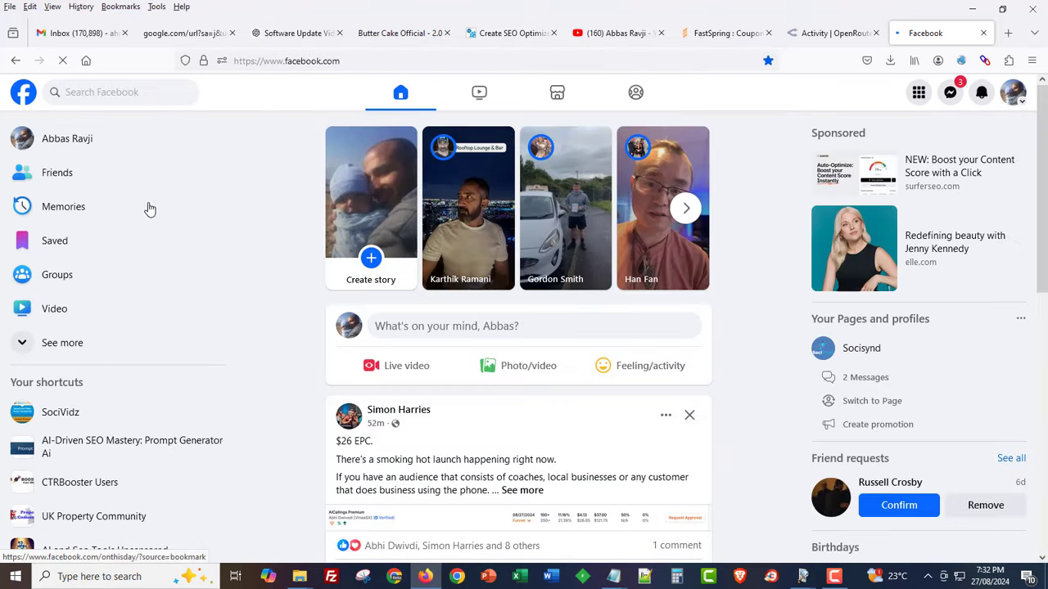
# Open the AI-Driven SEO Mastery: Prompt Generator Ai group and look through its shared strategy files
pyautogui.click(74, 447)
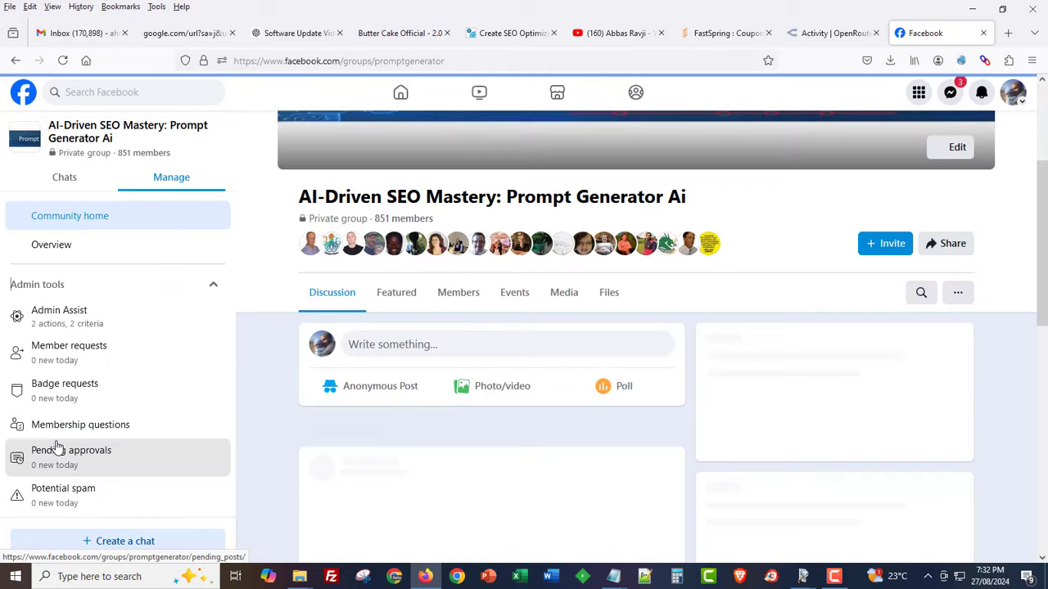
pyautogui.click(54, 451)
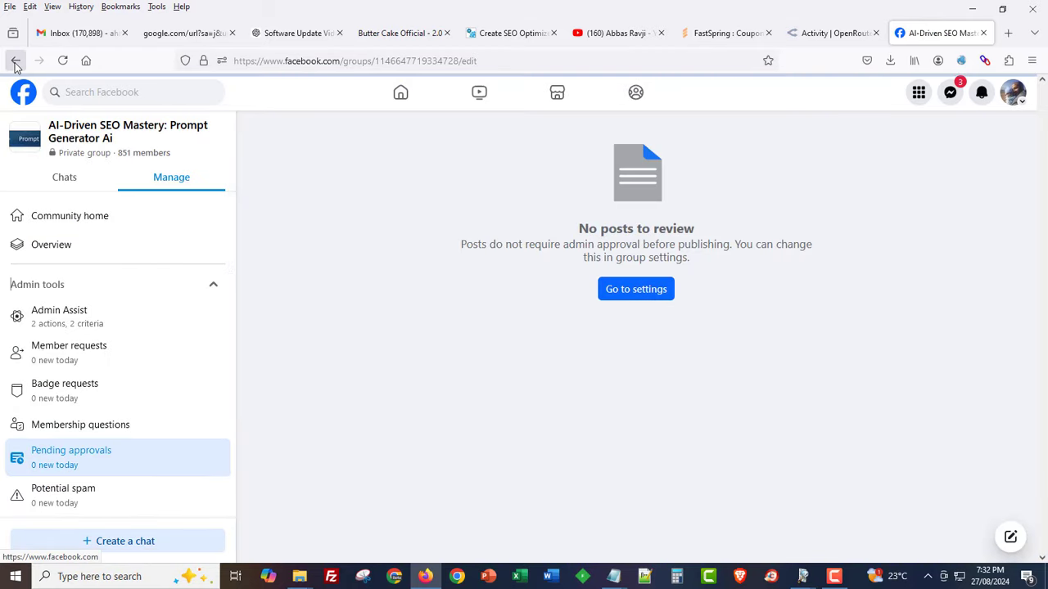
pyautogui.click(16, 62)
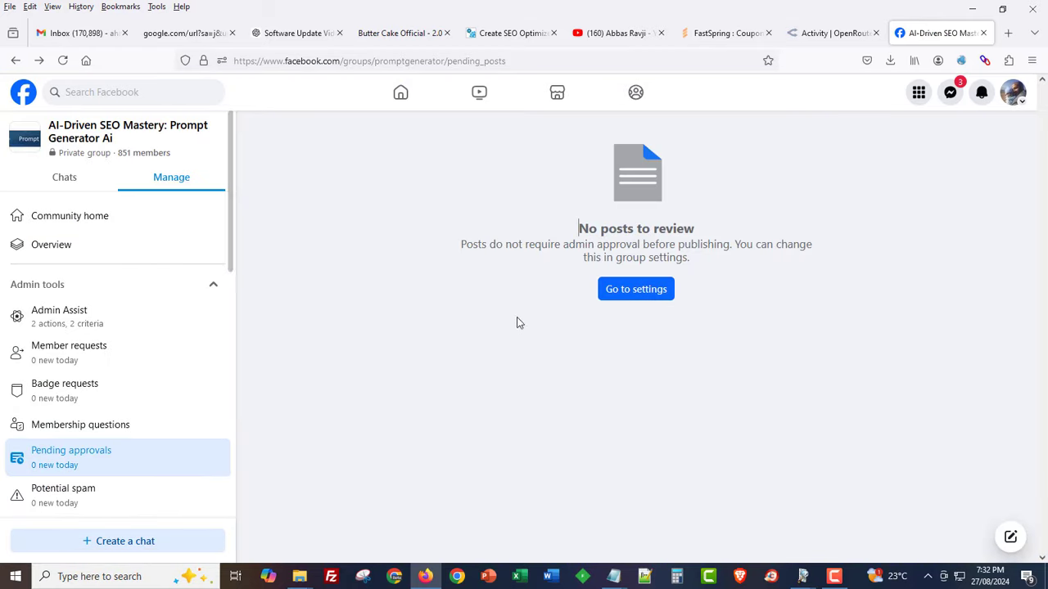
pyautogui.click(16, 62)
pyautogui.click(609, 294)
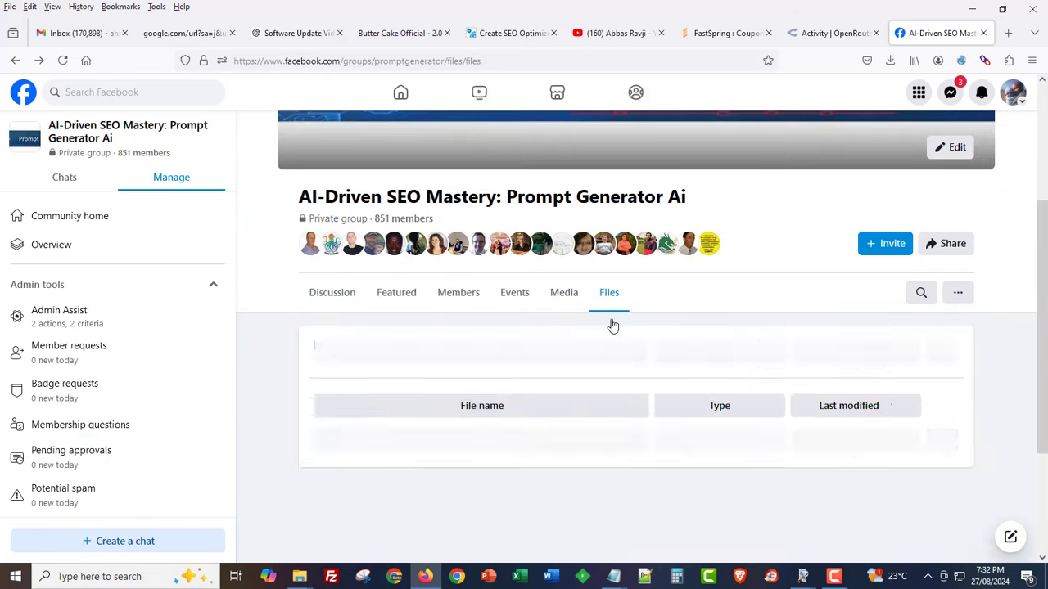
pyautogui.scroll(-2, 532, 459)
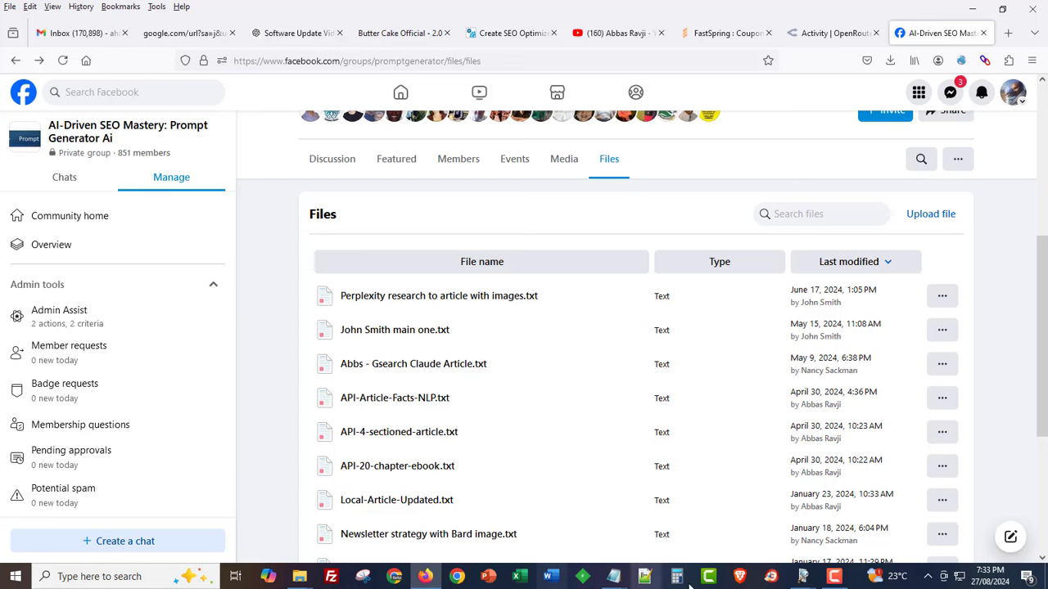
# Switch to PromptGeneratorAI and close its Test API and Strategy Management windows
pyautogui.moveTo(802, 576)
pyautogui.click(925, 522)
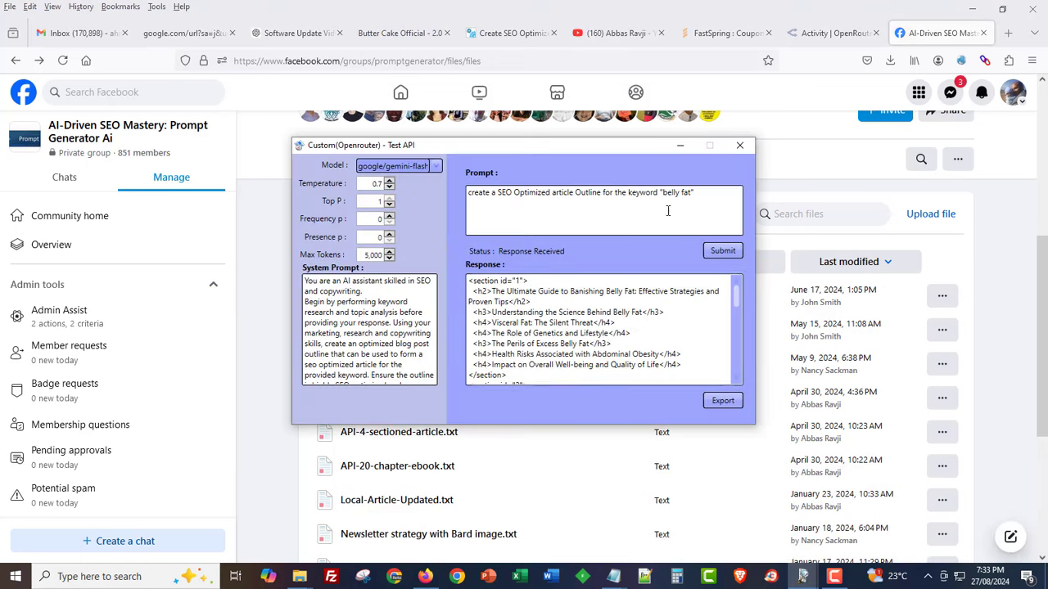
pyautogui.click(740, 145)
pyautogui.click(650, 184)
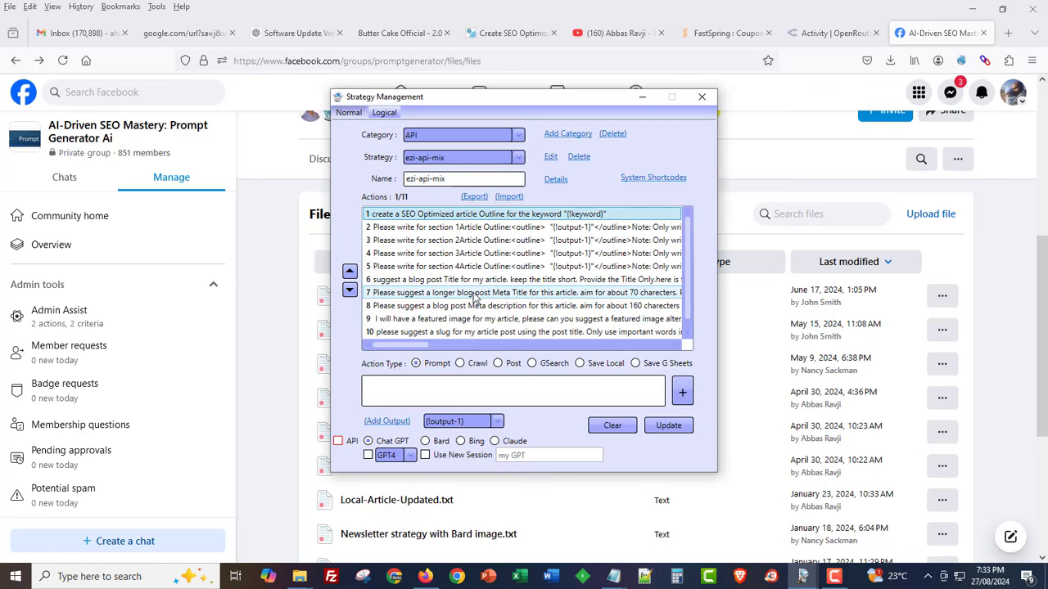
pyautogui.click(995, 251)
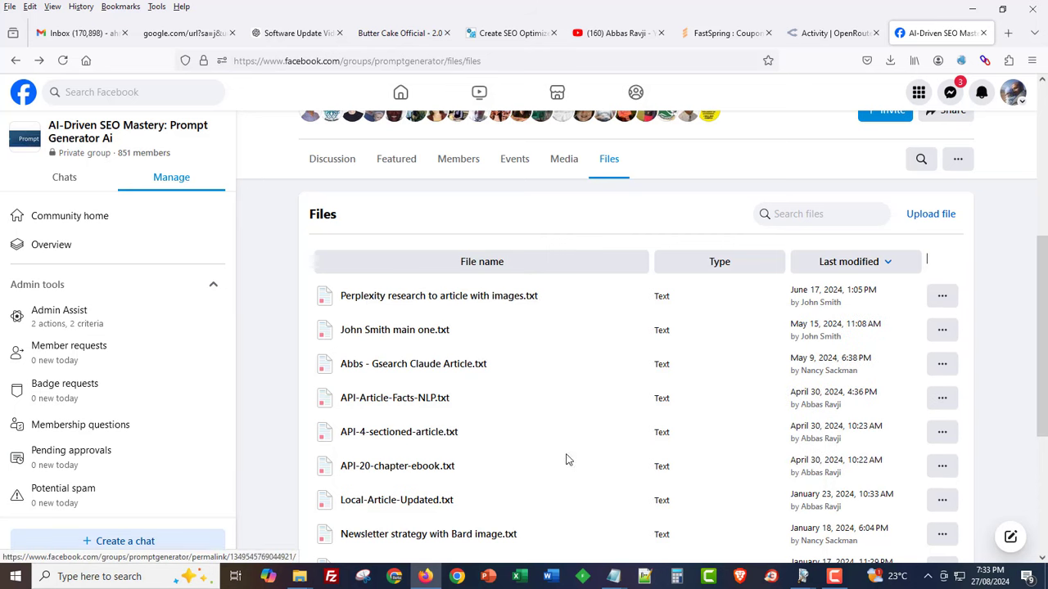
pyautogui.moveTo(848, 576)
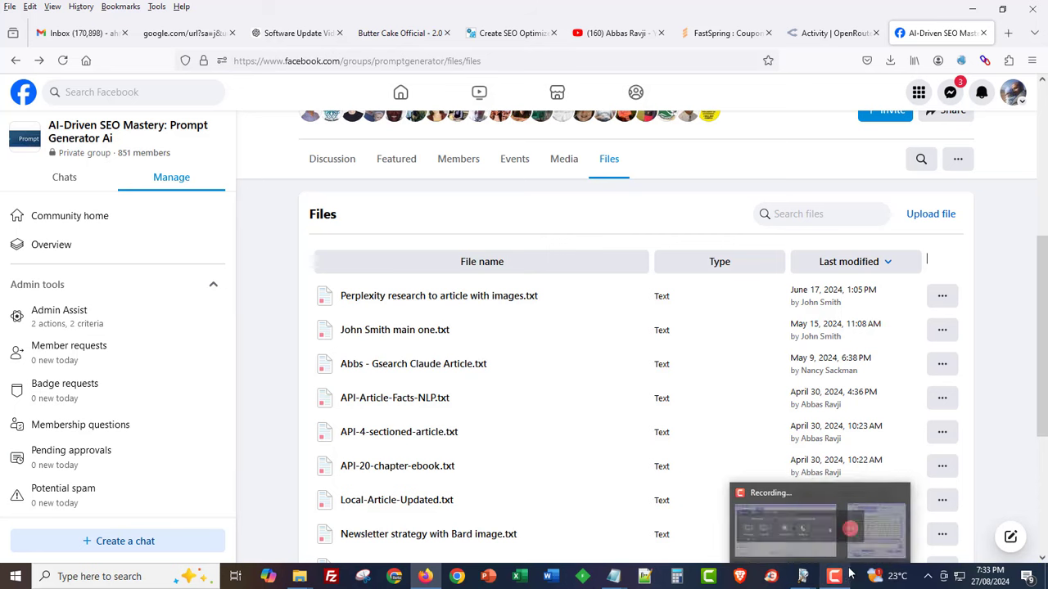
pyautogui.moveTo(816, 578)
pyautogui.click(806, 516)
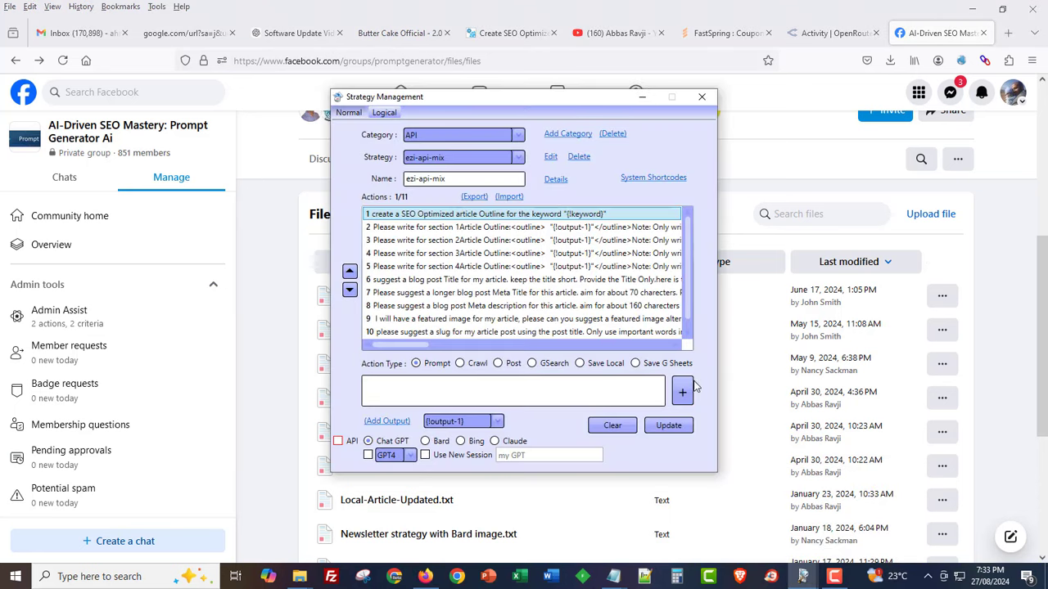
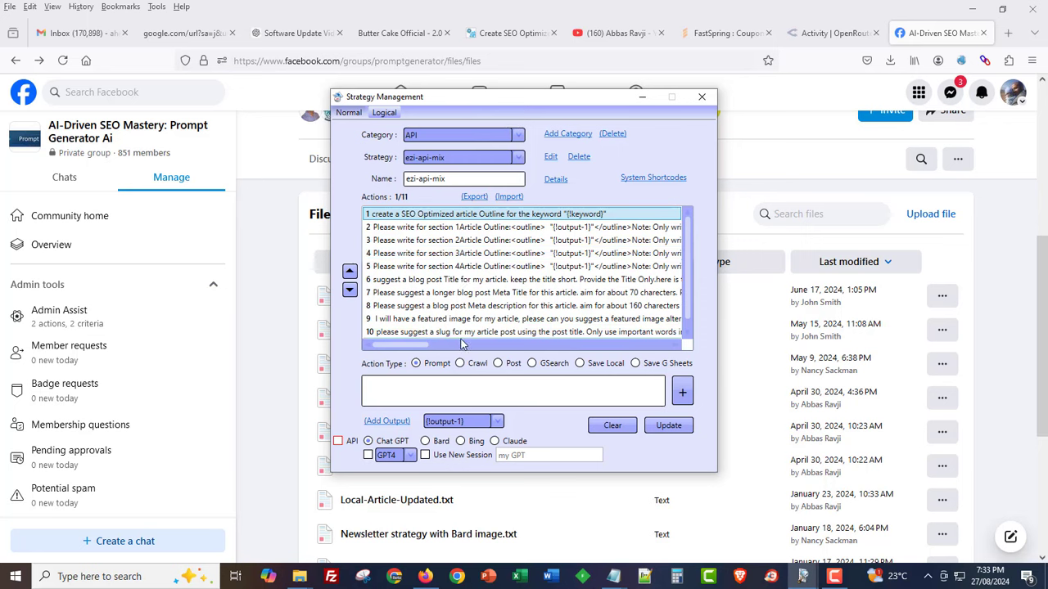
pyautogui.click(701, 97)
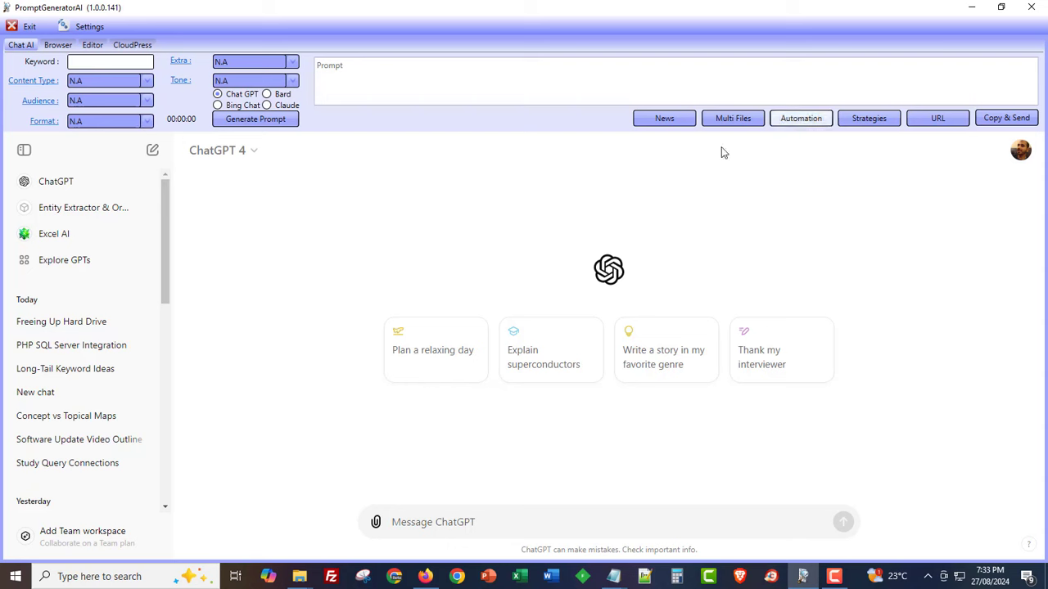
# Open the Automation window and enter "belly fat" as the keyword
pyautogui.click(800, 118)
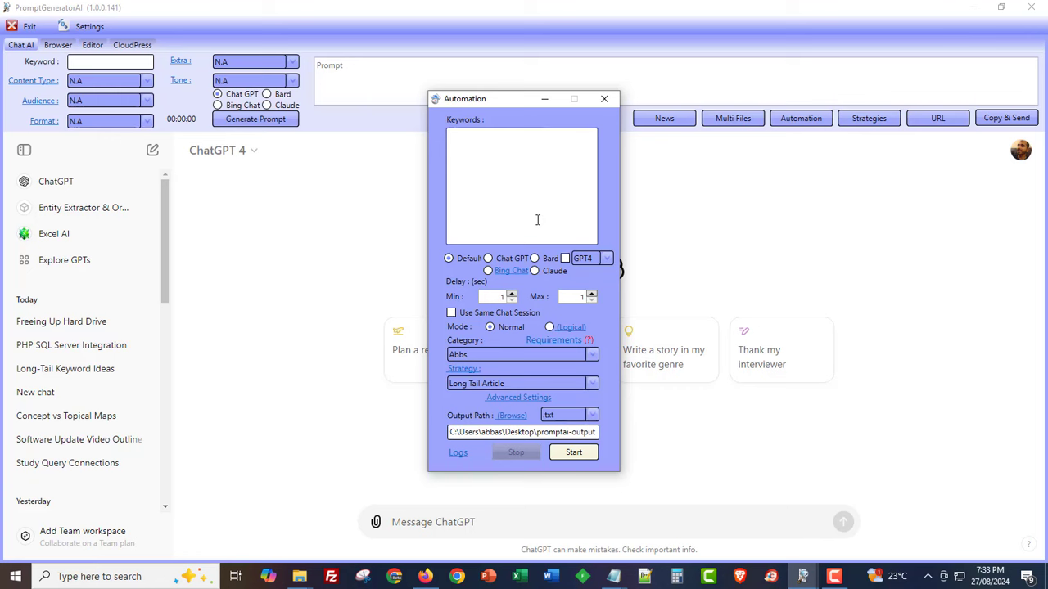
pyautogui.click(550, 197)
pyautogui.write('belly fat')
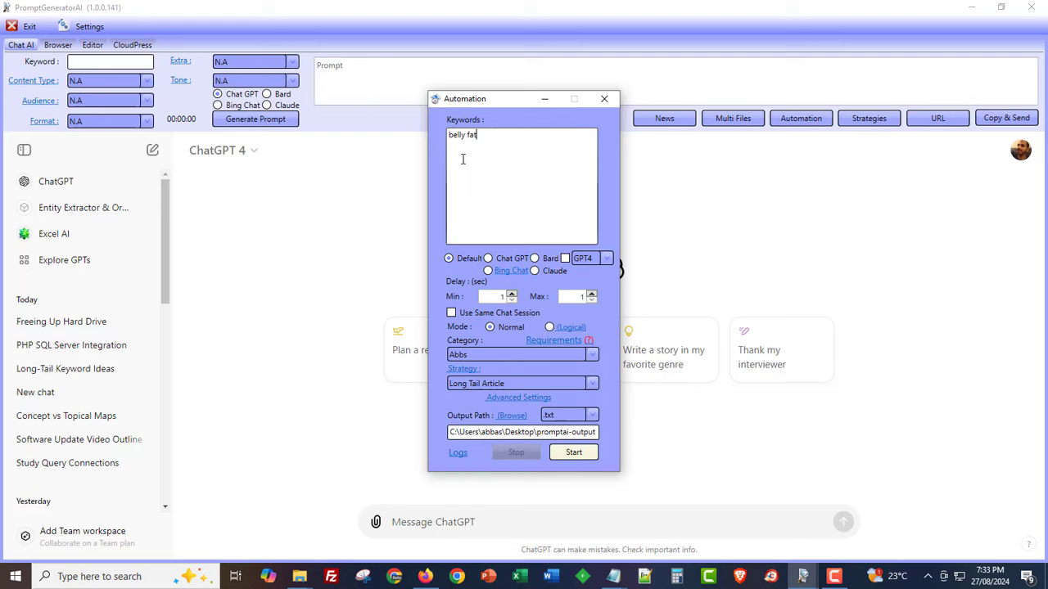
# Set the automation to Logical mode with the API category and the ezi-api-mix strategy
pyautogui.click(549, 327)
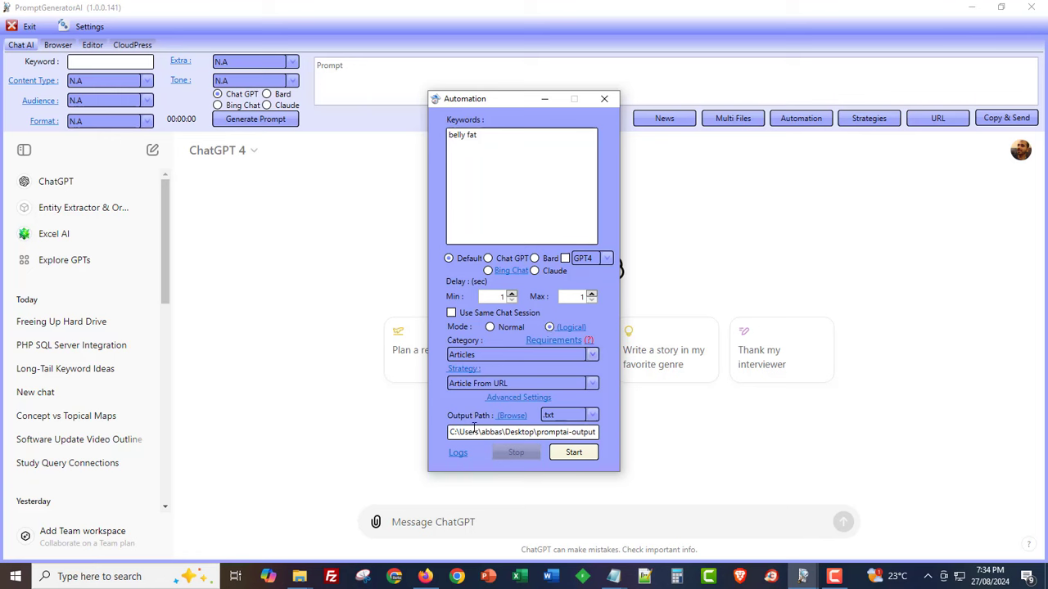
pyautogui.click(491, 358)
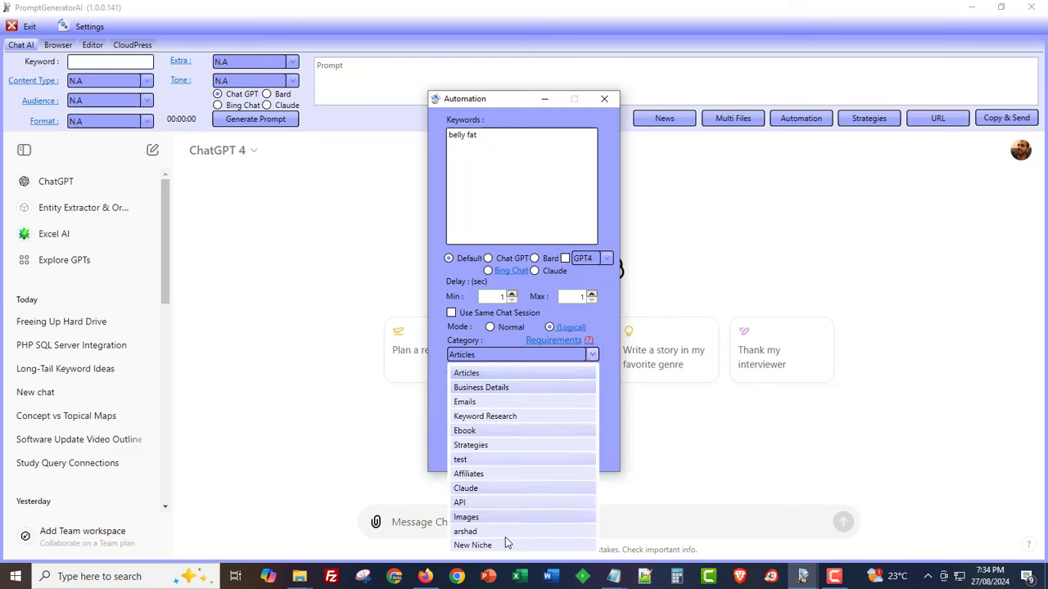
pyautogui.click(500, 503)
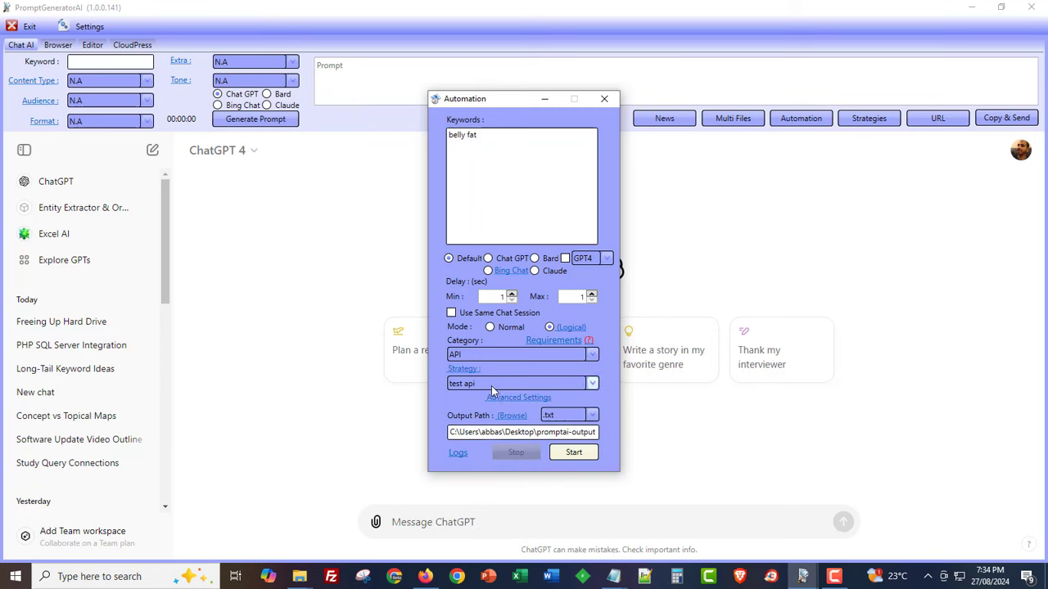
pyautogui.click(492, 391)
pyautogui.scroll(-5, 494, 500)
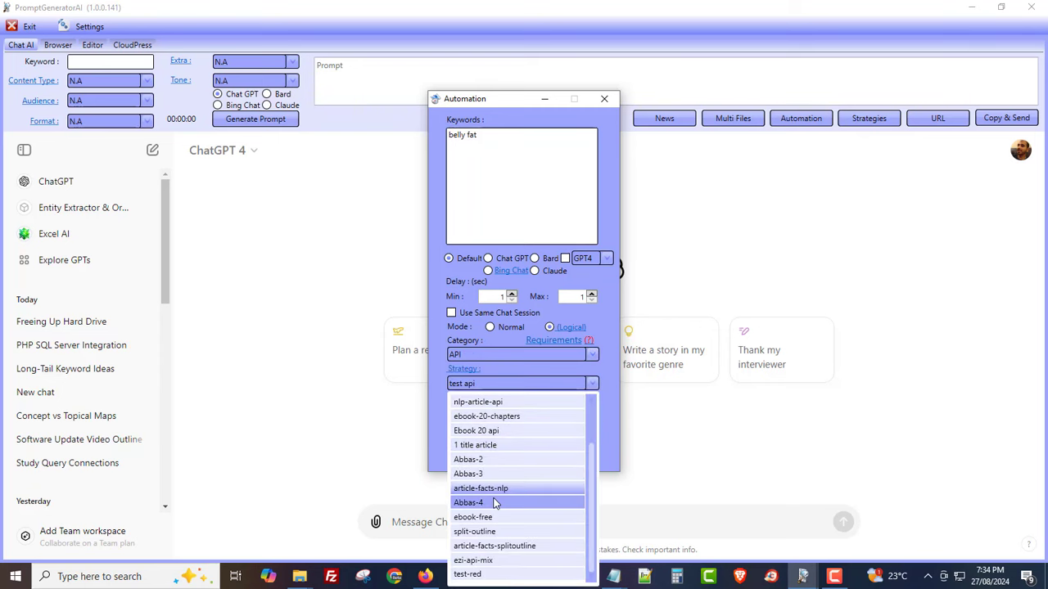
pyautogui.click(473, 561)
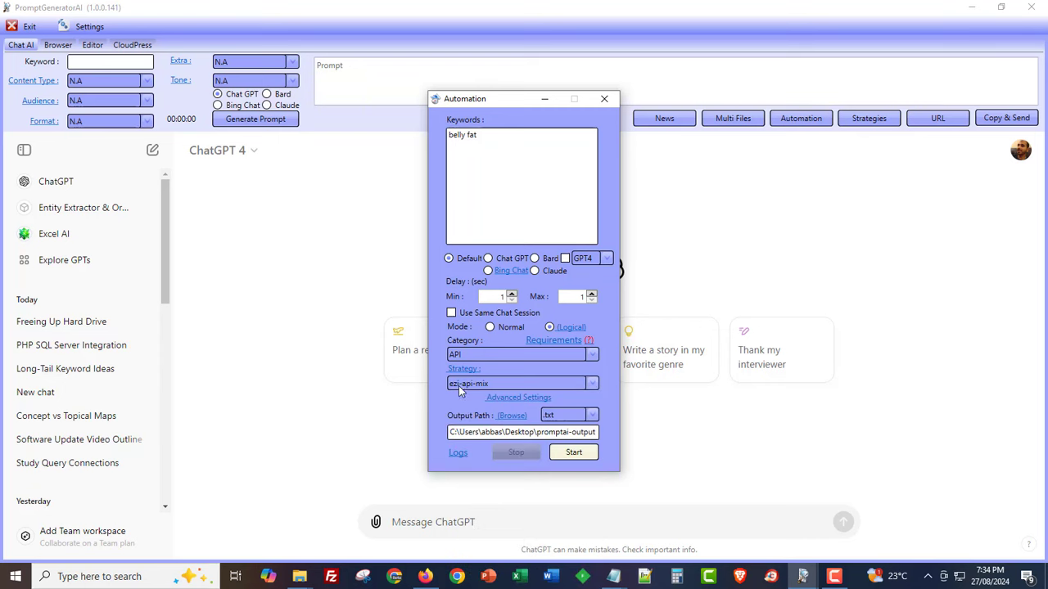
# Set the automation's output format to .csv and start the run
pyautogui.click(565, 415)
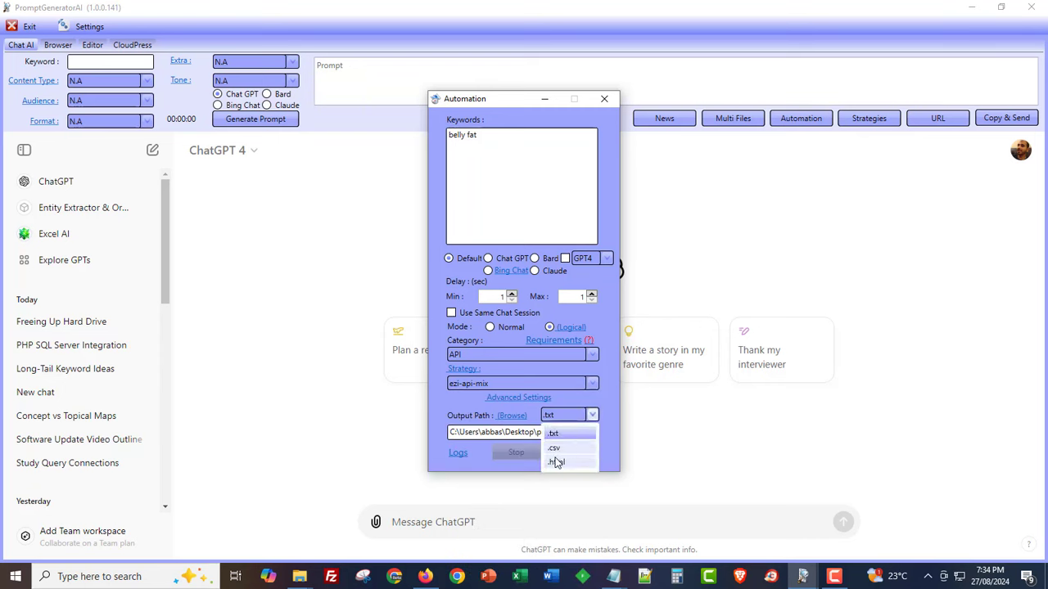
pyautogui.click(553, 446)
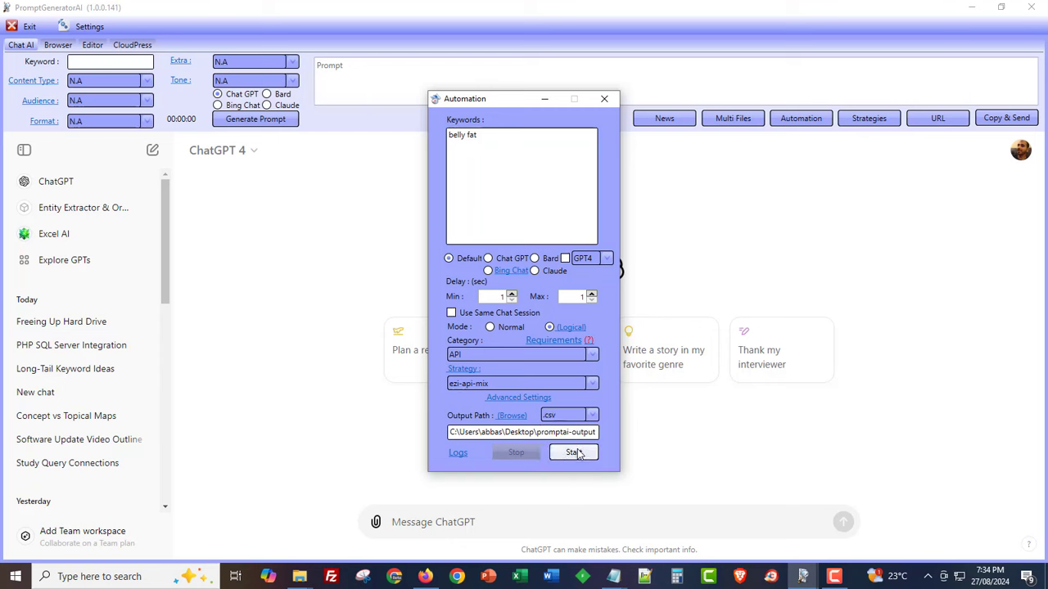
pyautogui.click(573, 452)
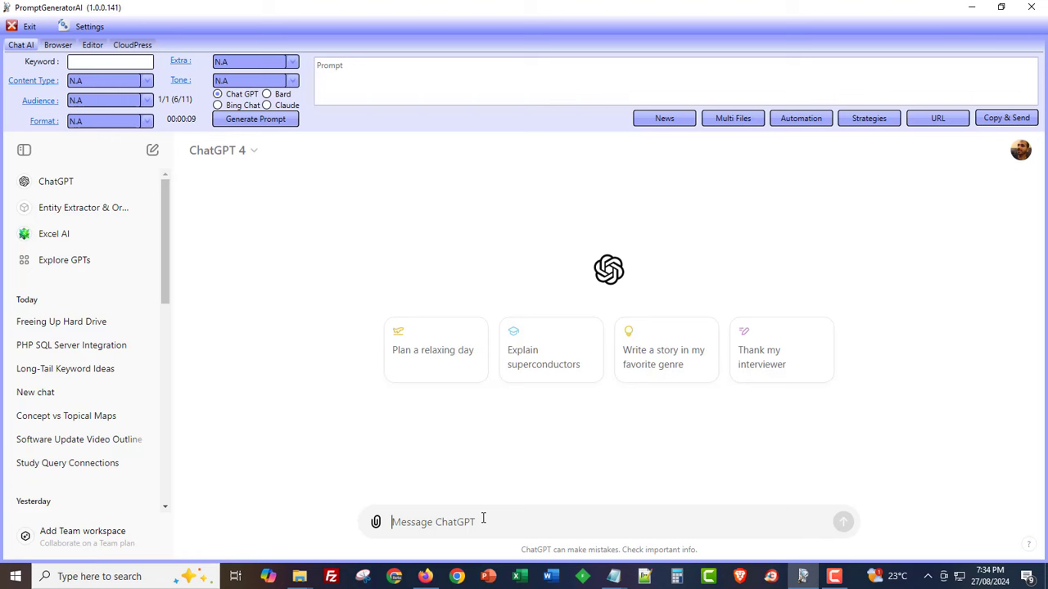
# Draft a ChatGPT prompt requesting 40 long tail keywords related to belly fat for blog posts, keywords only, and cut it to the clipboard
pyautogui.write('create a list of 40 long tail keywords related to belly fat that can be used t')
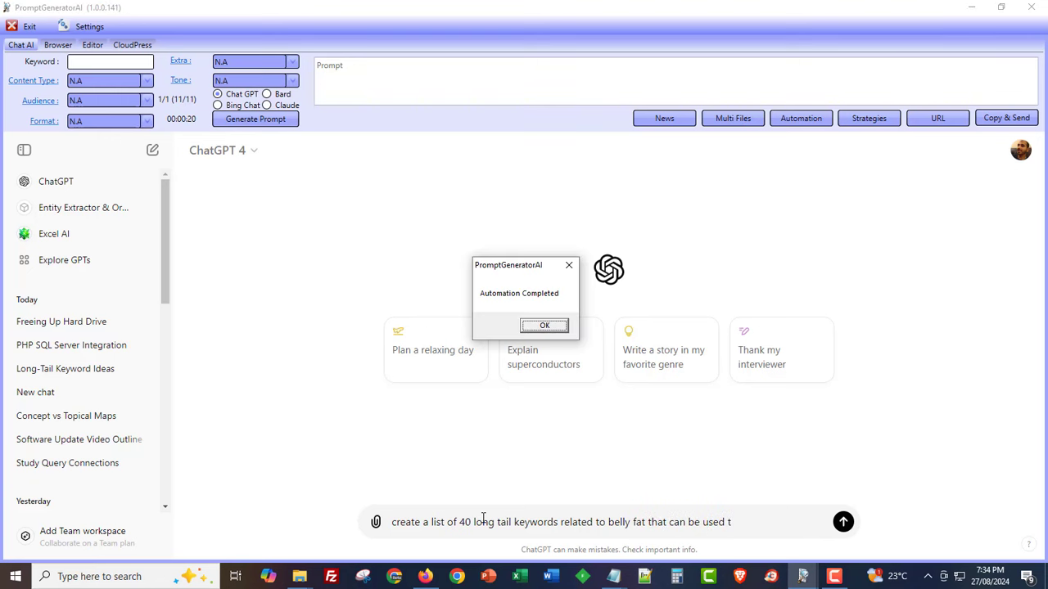
pyautogui.click(548, 327)
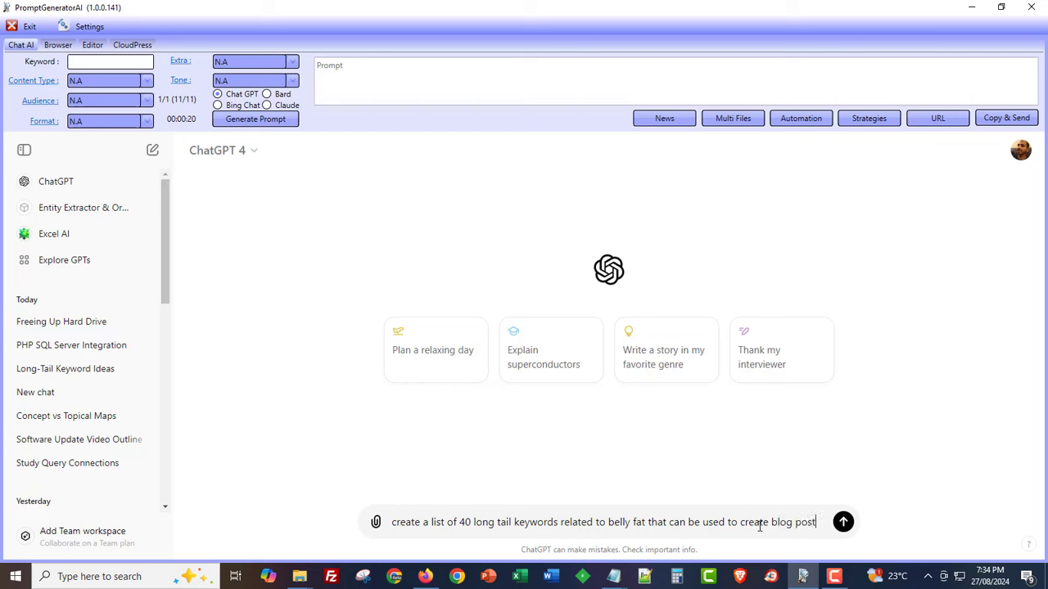
pyautogui.write('around - provide the long tail')
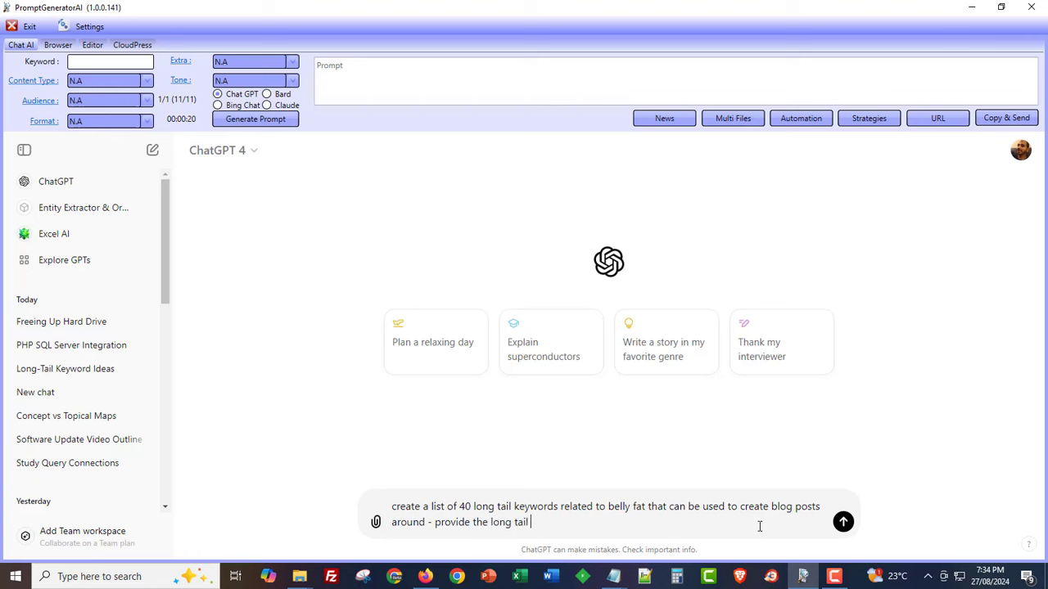
pyautogui.write('keywords only')
pyautogui.hotkey('ctrl', 'a')
pyautogui.hotkey('ctrl', 'c')
pyautogui.press('BackSpace')
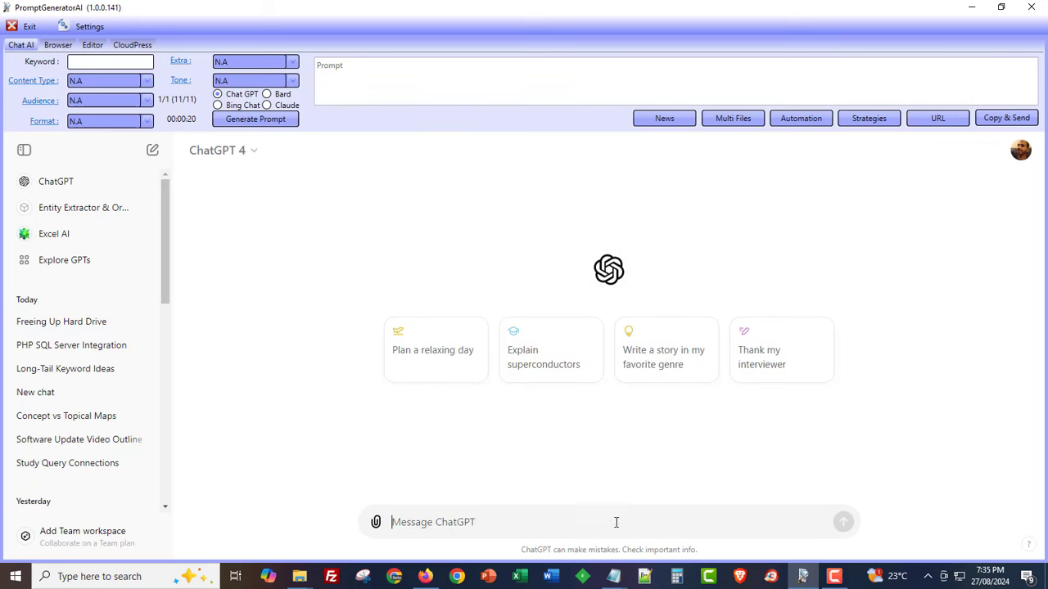
# Switch the chat model to ChatGPT 4o mini and send the copied keyword prompt
pyautogui.click(249, 152)
pyautogui.click(248, 253)
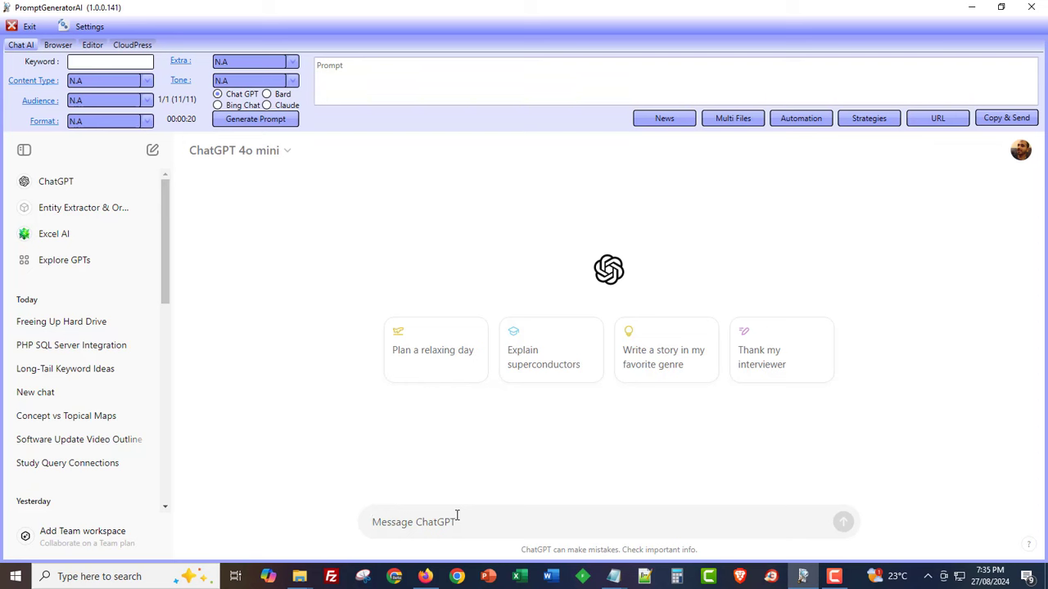
pyautogui.hotkey('ctrl', 'v')
pyautogui.press('Return')
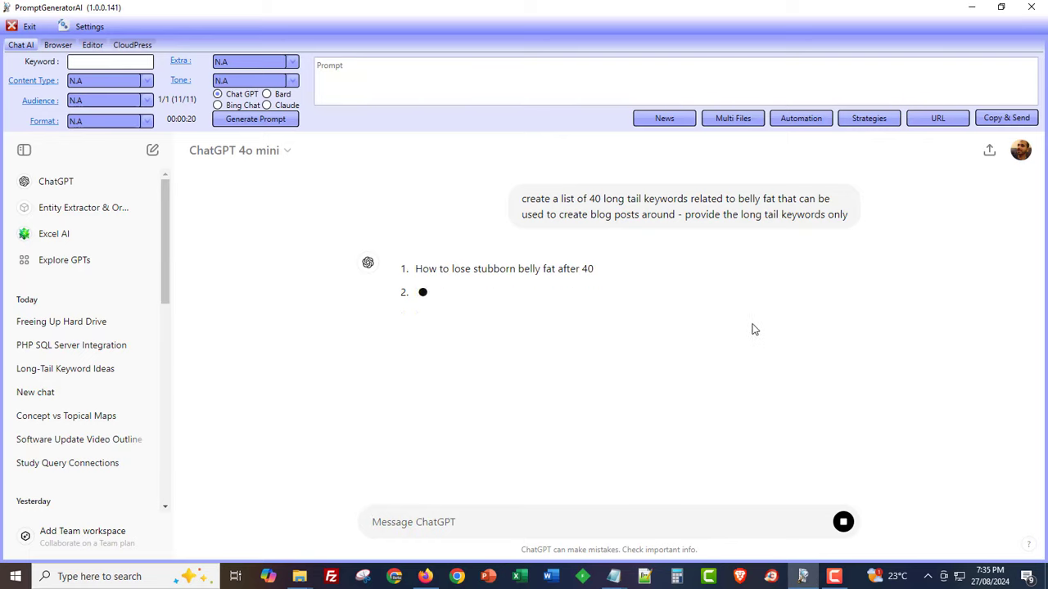
# Switch to File Explorer and open the promptai-output folder on the Desktop
pyautogui.moveTo(303, 578)
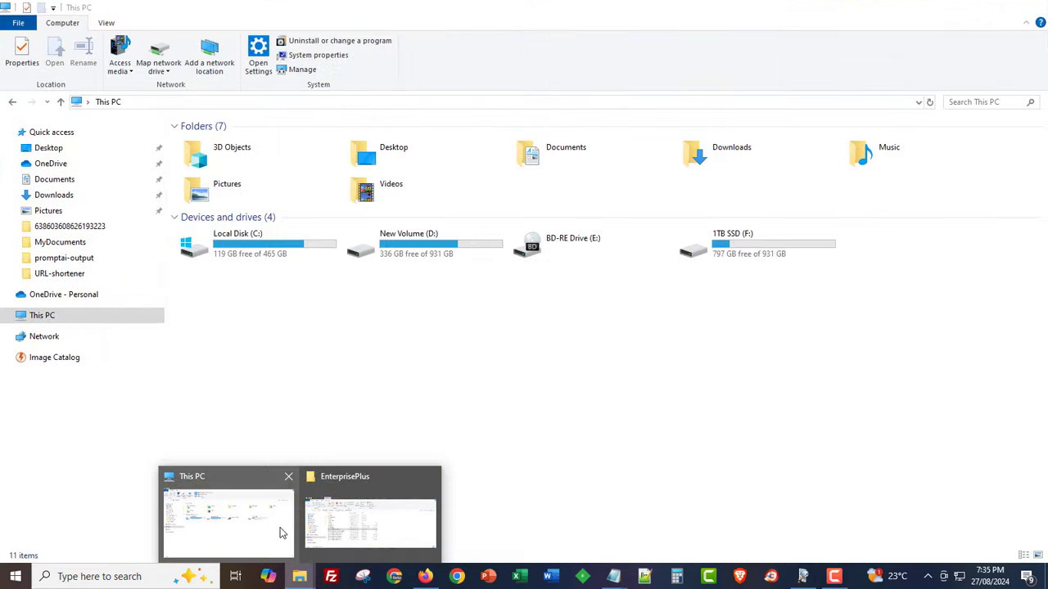
pyautogui.click(280, 533)
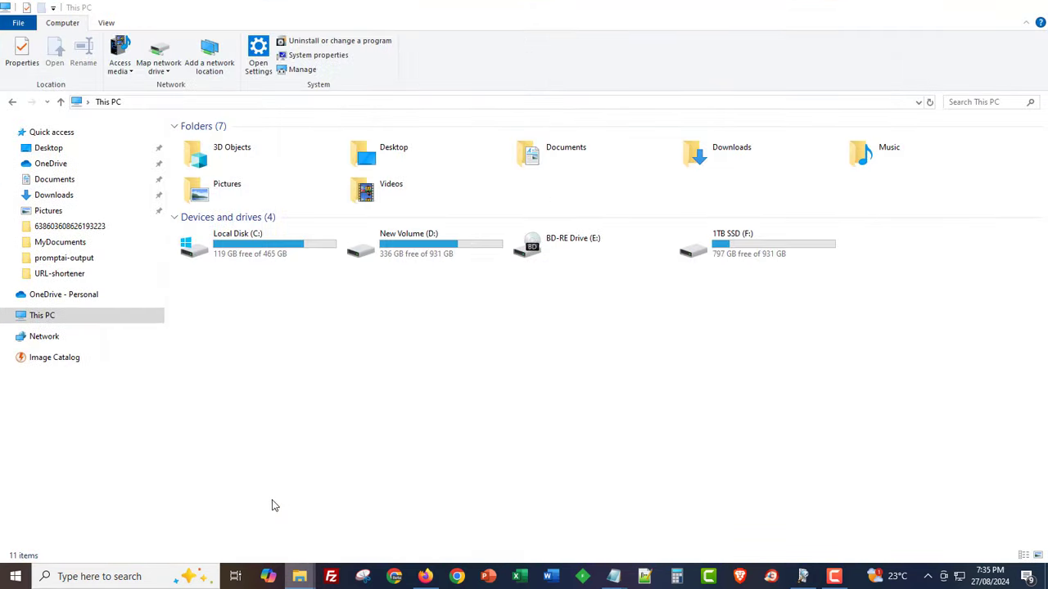
pyautogui.click(68, 156)
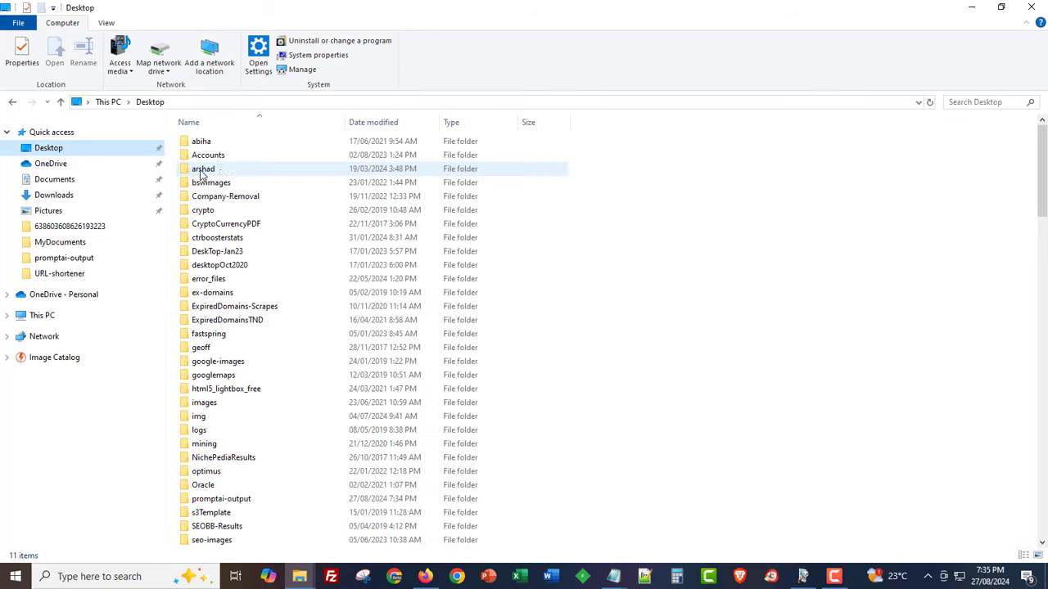
pyautogui.click(220, 170)
pyautogui.press('p')
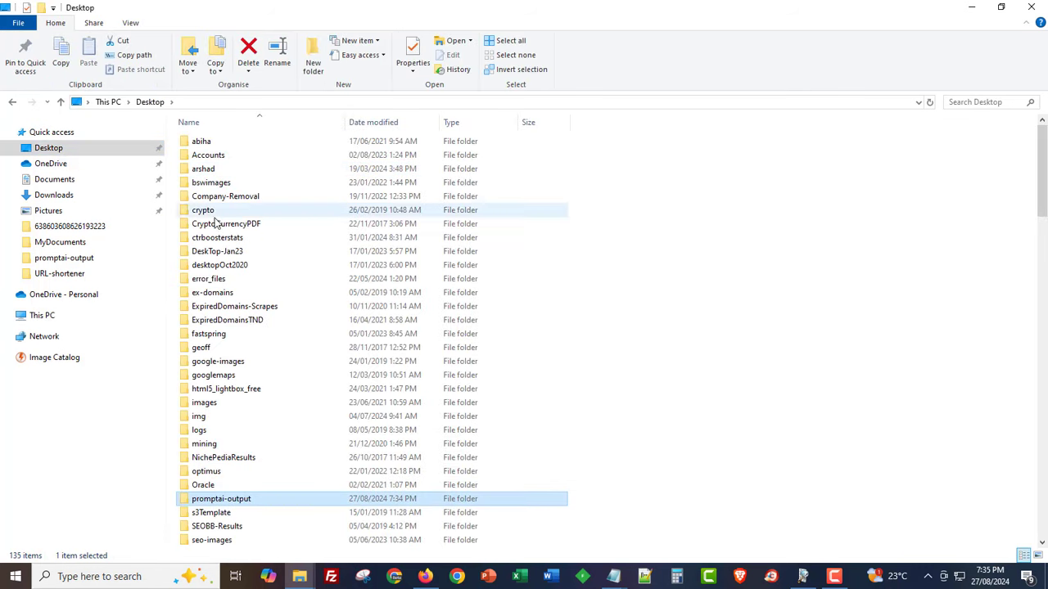
pyautogui.doubleClick(246, 498)
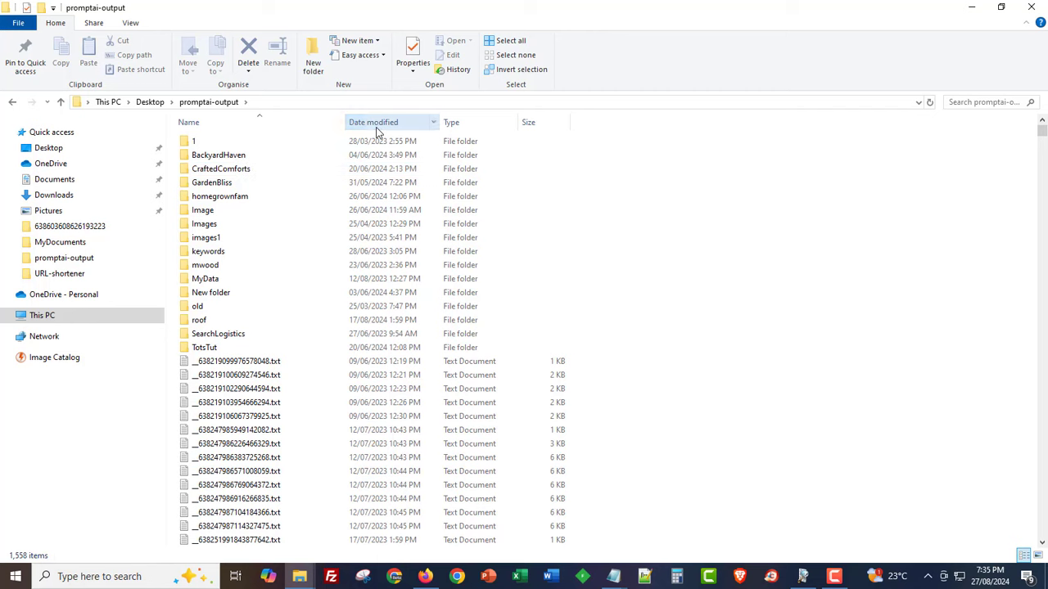
# Sort the folder by date modified and open the newest belly_fat CSV file in Excel
pyautogui.click(375, 123)
pyautogui.click(241, 145)
pyautogui.doubleClick(241, 147)
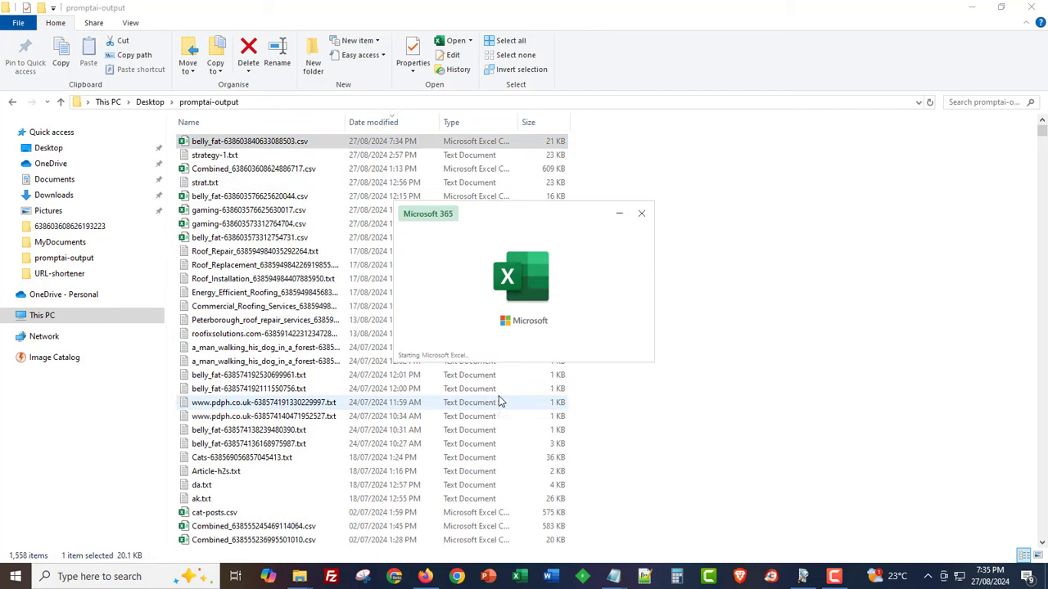
pyautogui.click(945, 321)
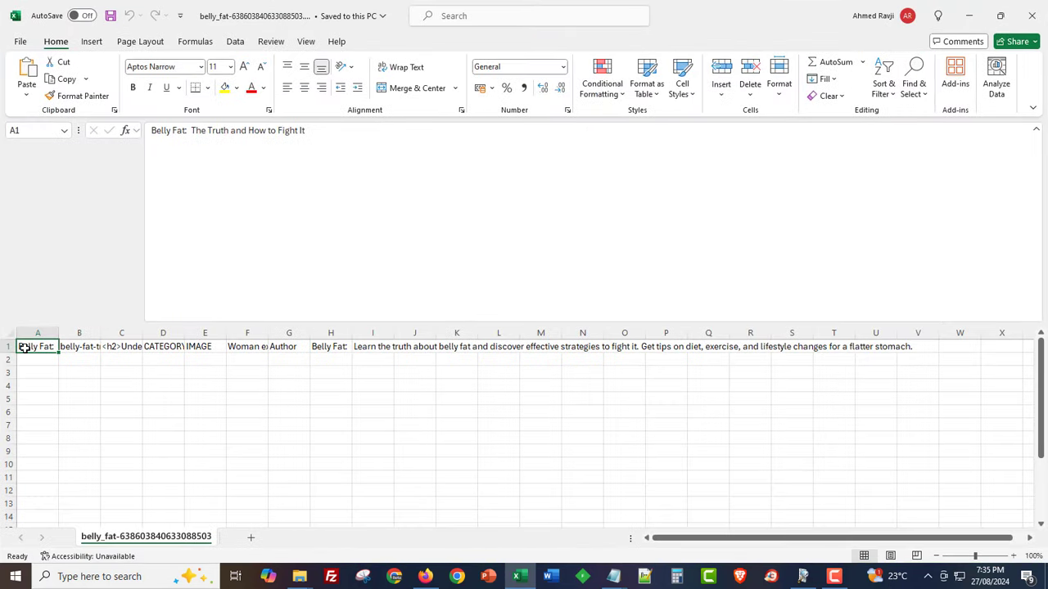
# Inspect the slug in B1 and the article HTML in C1, selecting the first \n sequence in the text
pyautogui.click(86, 346)
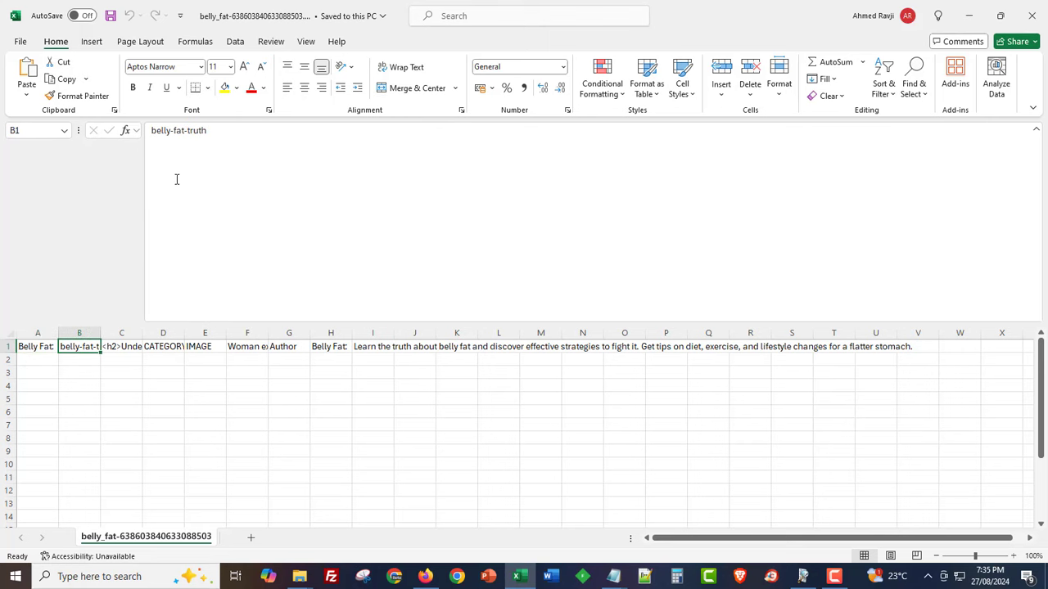
pyautogui.click(123, 347)
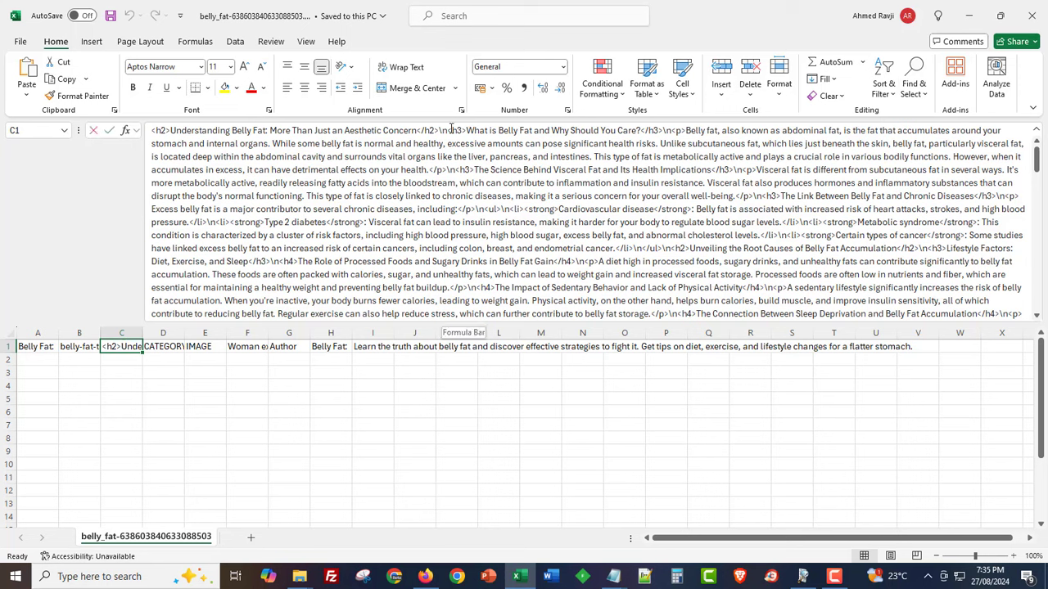
pyautogui.moveTo(439, 131); pyautogui.dragTo(450, 131)
pyautogui.click(455, 156)
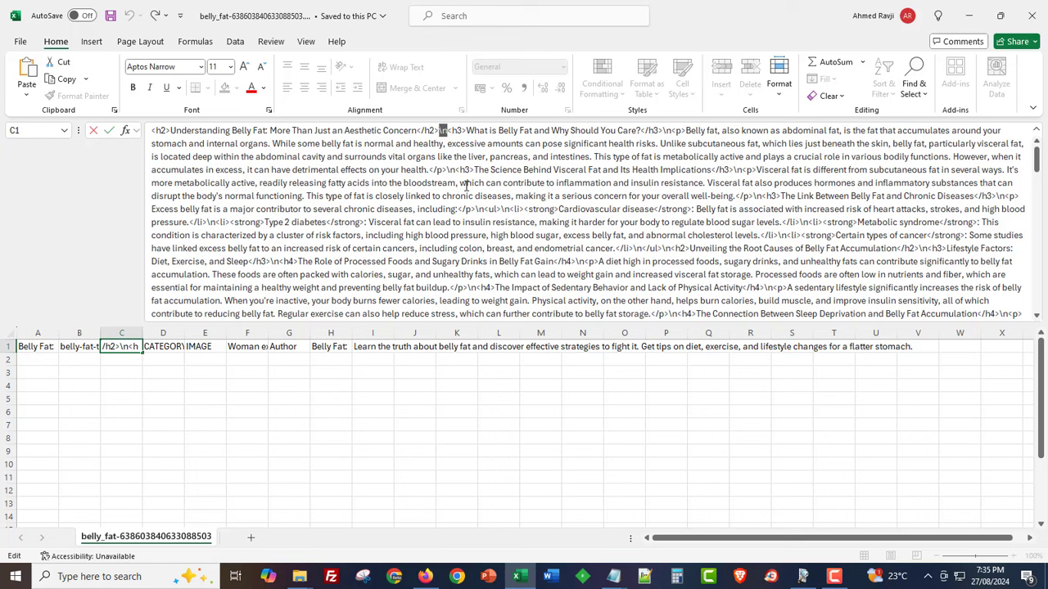
# Replace all \n sequences in column C with nothing
pyautogui.click(117, 331)
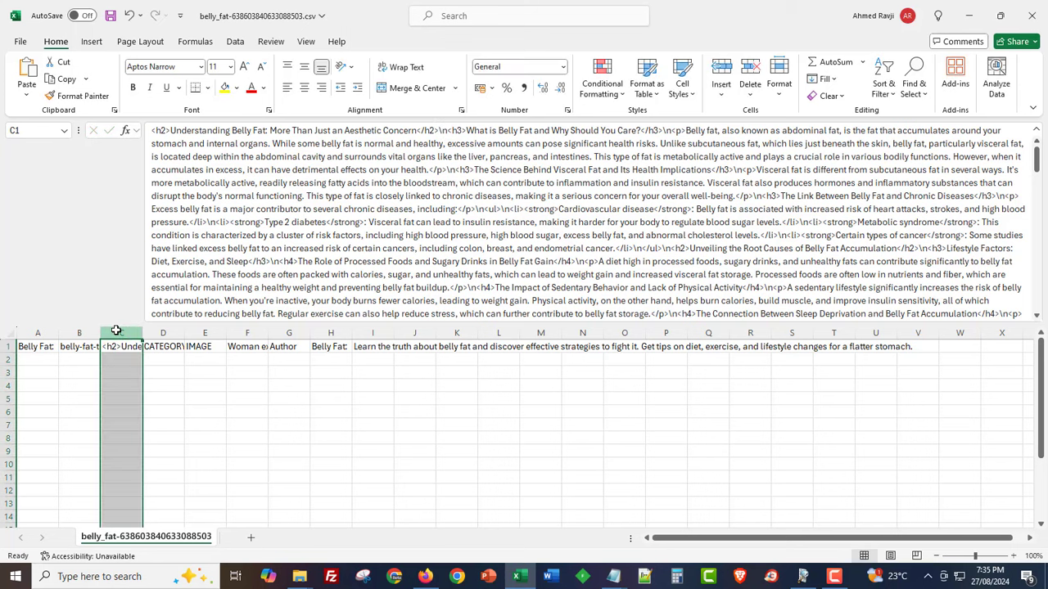
pyautogui.hotkey('ctrl', 'f')
pyautogui.click(221, 379)
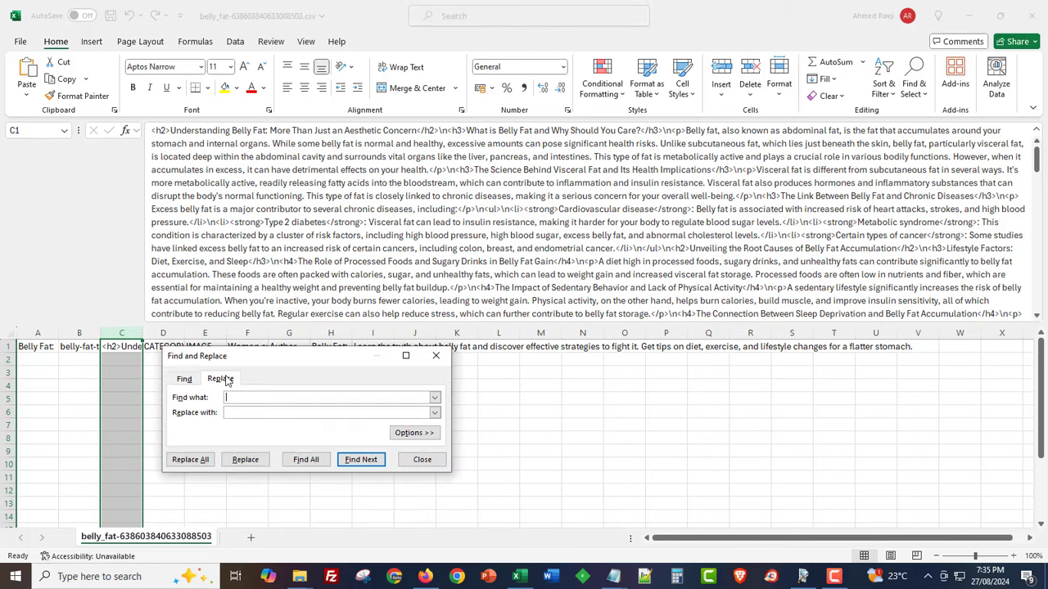
pyautogui.click(205, 461)
pyautogui.click(524, 325)
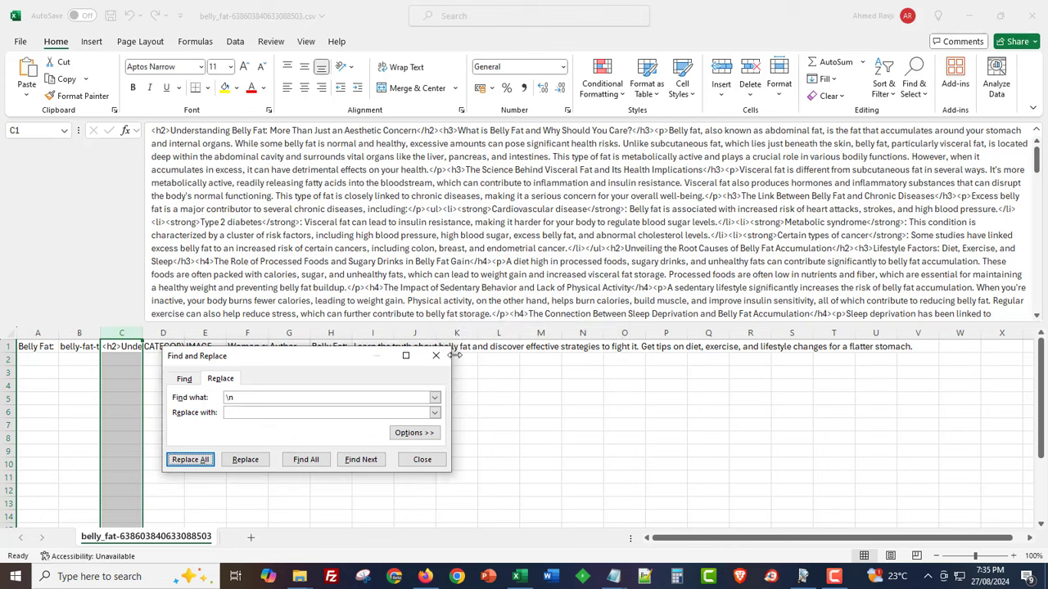
# Copy the full article HTML from C1 and insert it as source code in PromptGeneratorAI's editor
pyautogui.click(398, 247)
pyautogui.hotkey('ctrl', 'a')
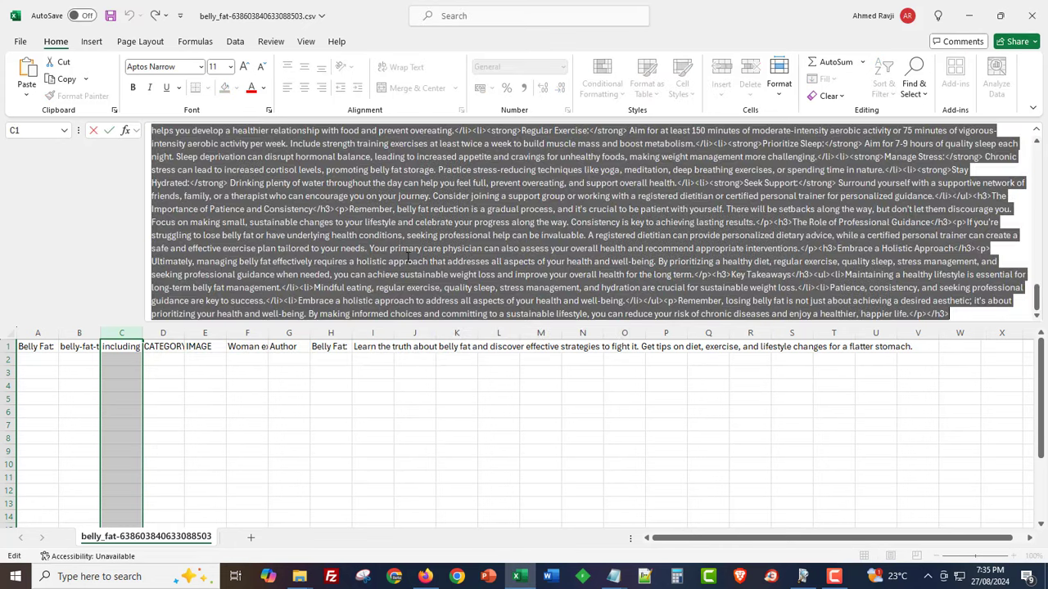
pyautogui.click(800, 577)
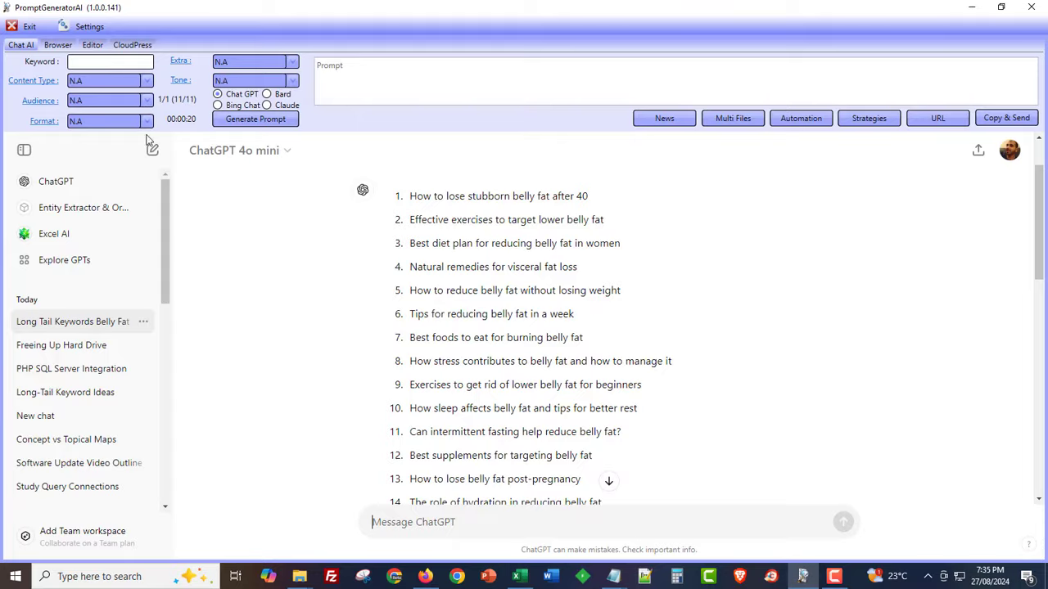
pyautogui.click(93, 45)
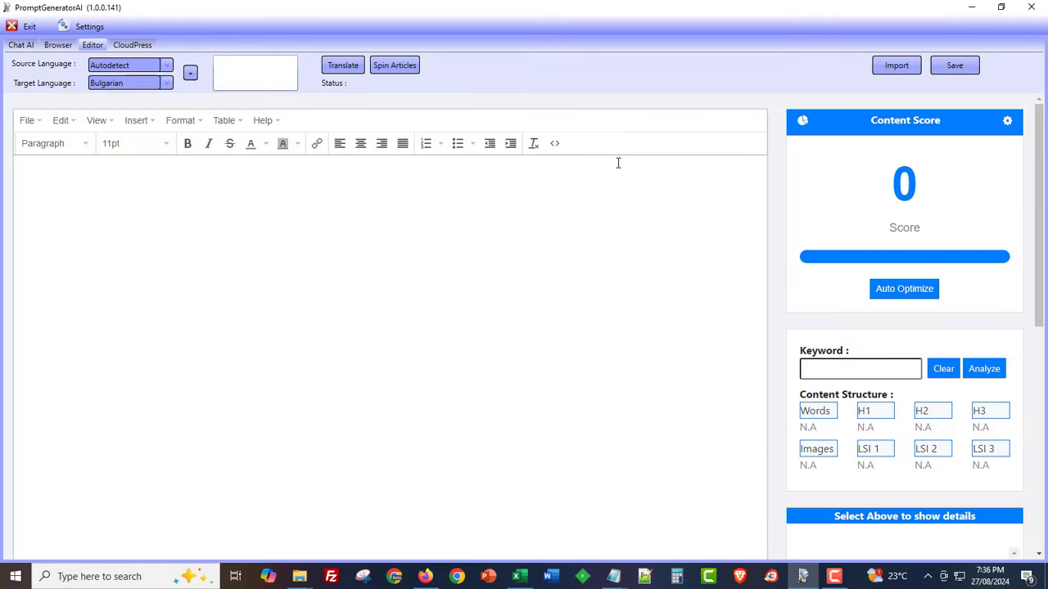
pyautogui.click(555, 143)
pyautogui.hotkey('ctrl', 'v')
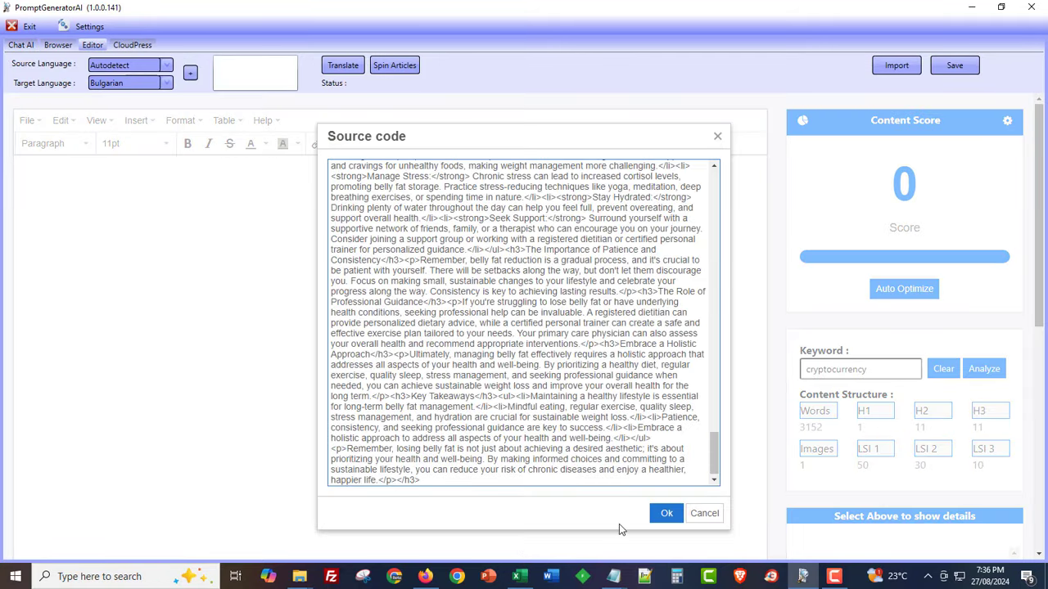
pyautogui.click(666, 512)
# Review the rendered belly fat article's headings, paragraphs and lists down to the Key Takeaways section
pyautogui.click(63, 239)
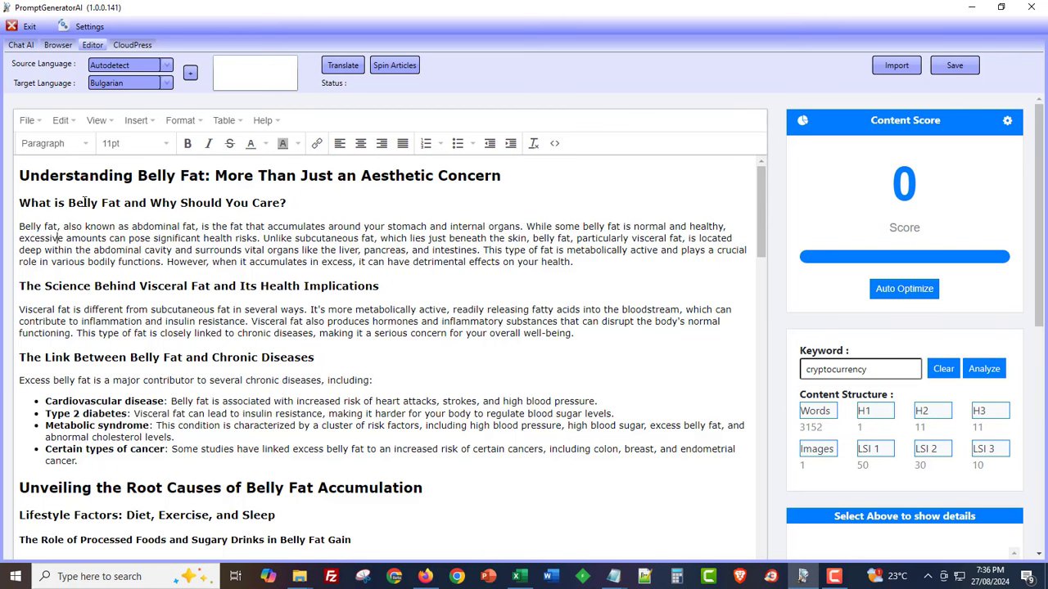
pyautogui.scroll(-2, 90, 373)
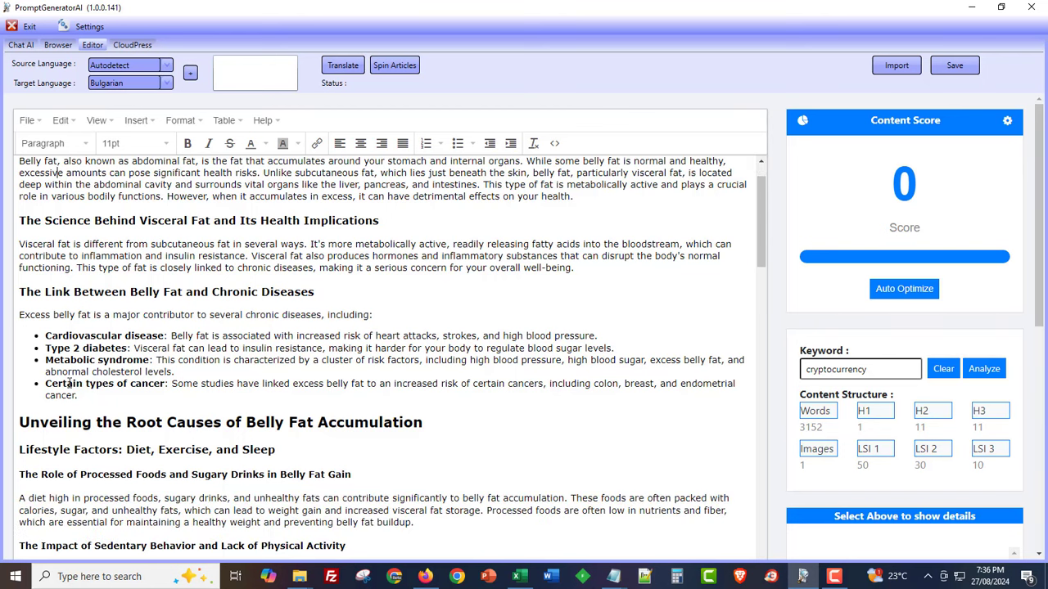
pyautogui.scroll(-2, 70, 383)
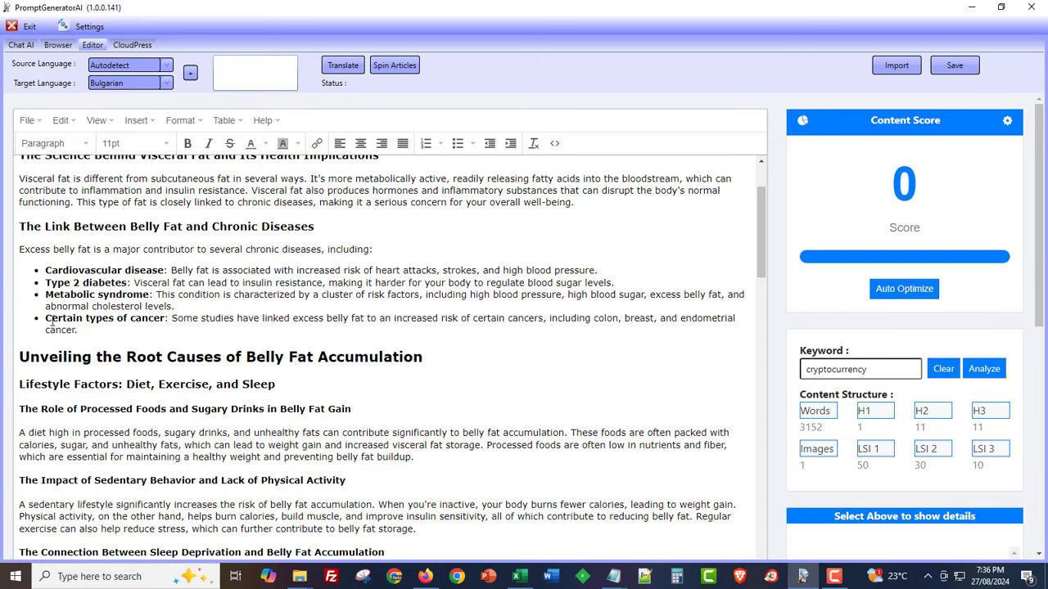
pyautogui.scroll(-20, 90, 335)
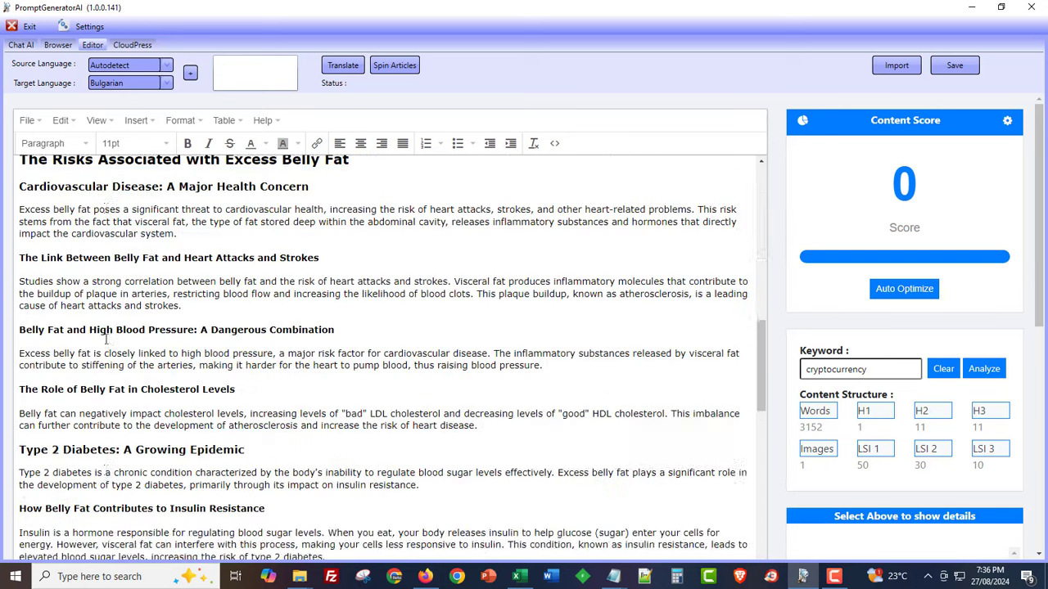
pyautogui.scroll(-15, 99, 335)
pyautogui.scroll(3, 82, 319)
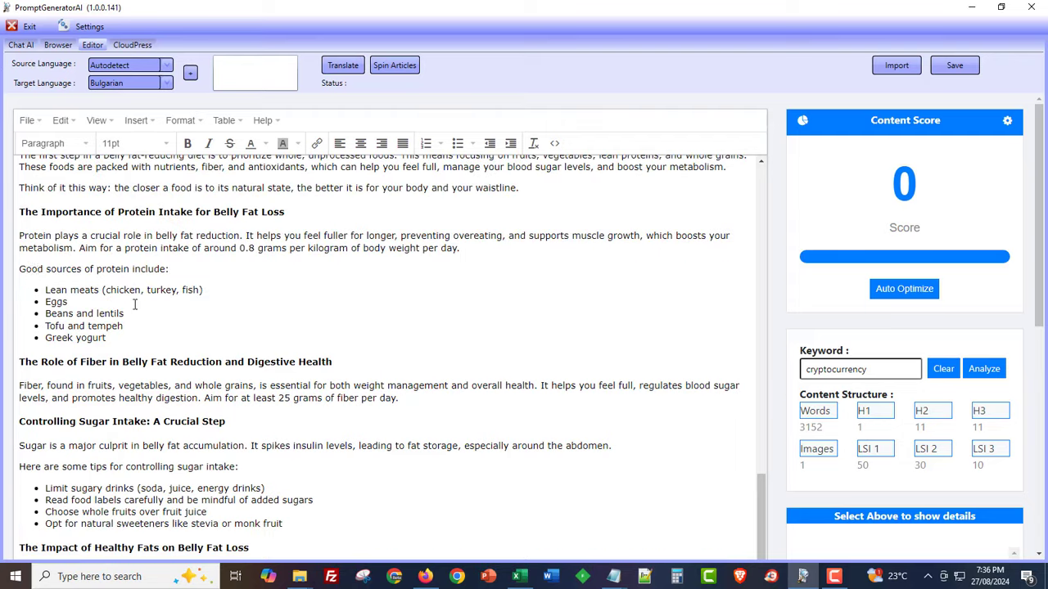
pyautogui.scroll(-8, 74, 302)
pyautogui.scroll(-20, 74, 303)
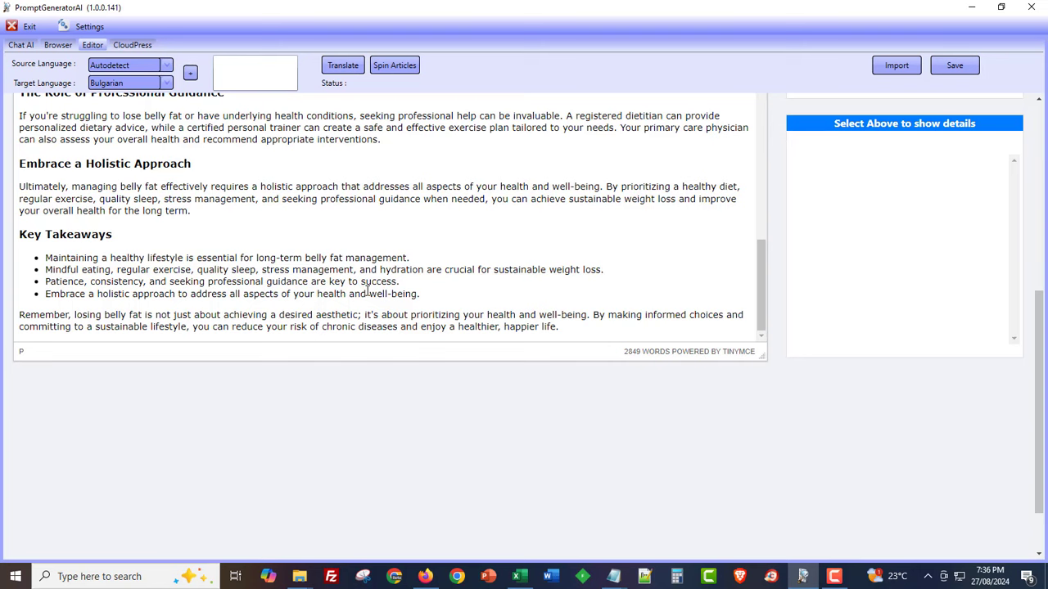
pyautogui.scroll(15, 341, 327)
pyautogui.scroll(5, 346, 444)
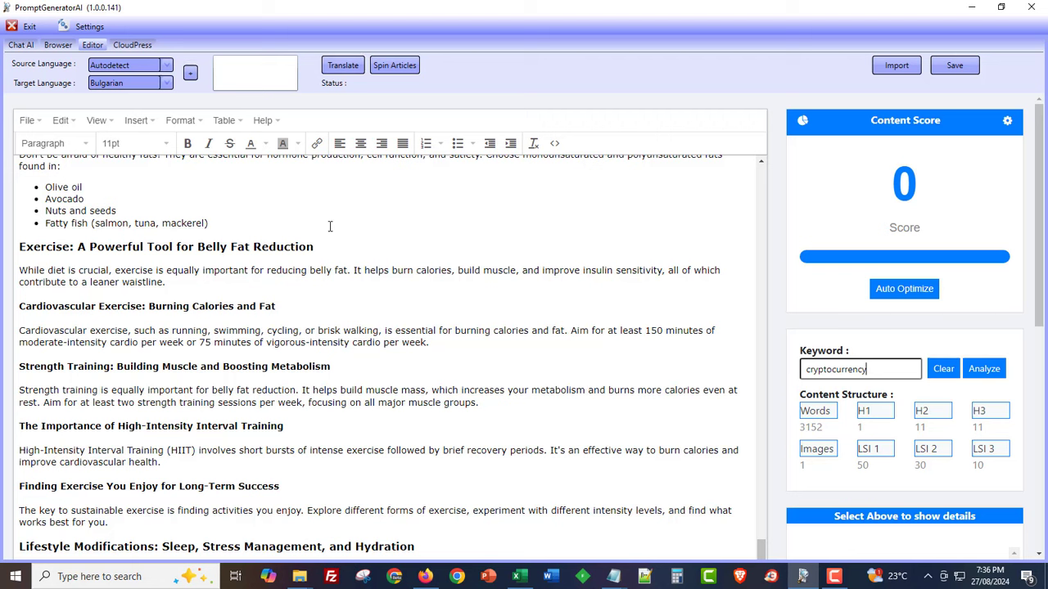
# Analyze the article for the keyword "belly fat" and check its content statistics
pyautogui.moveTo(868, 368); pyautogui.dragTo(783, 372)
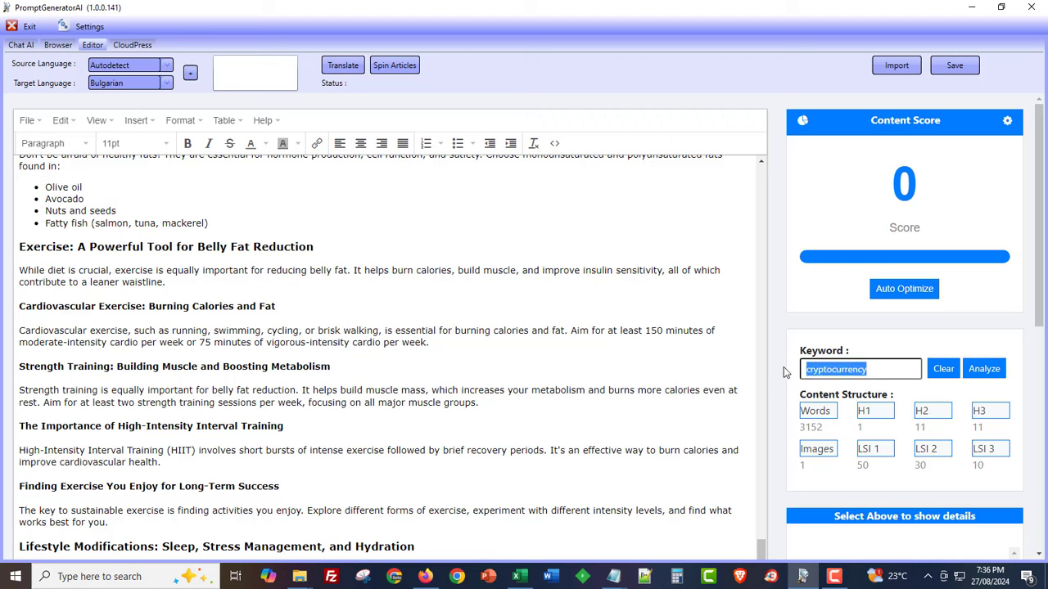
pyautogui.write('belly fat')
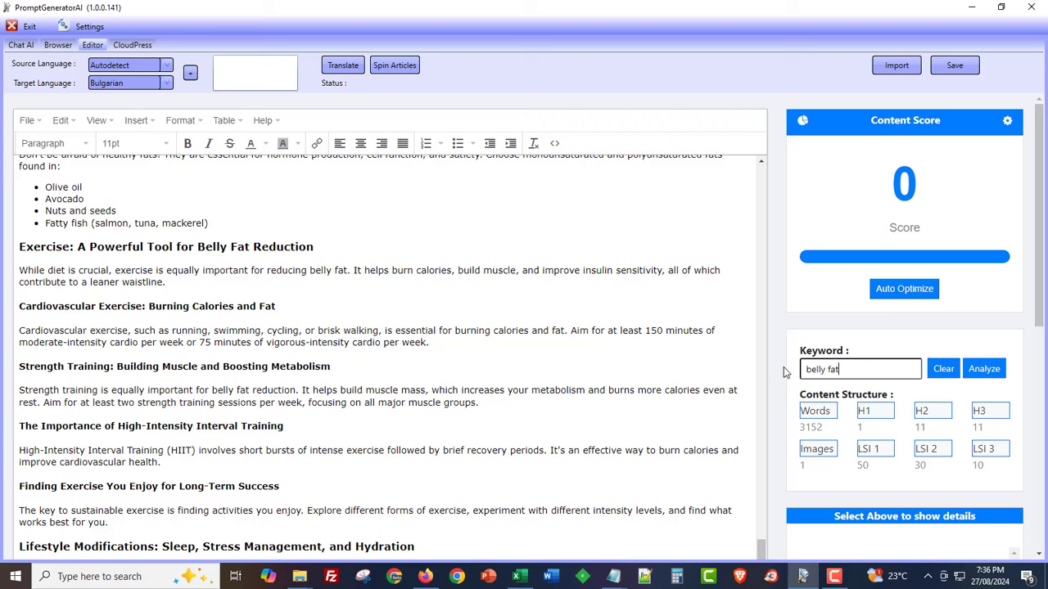
pyautogui.click(983, 369)
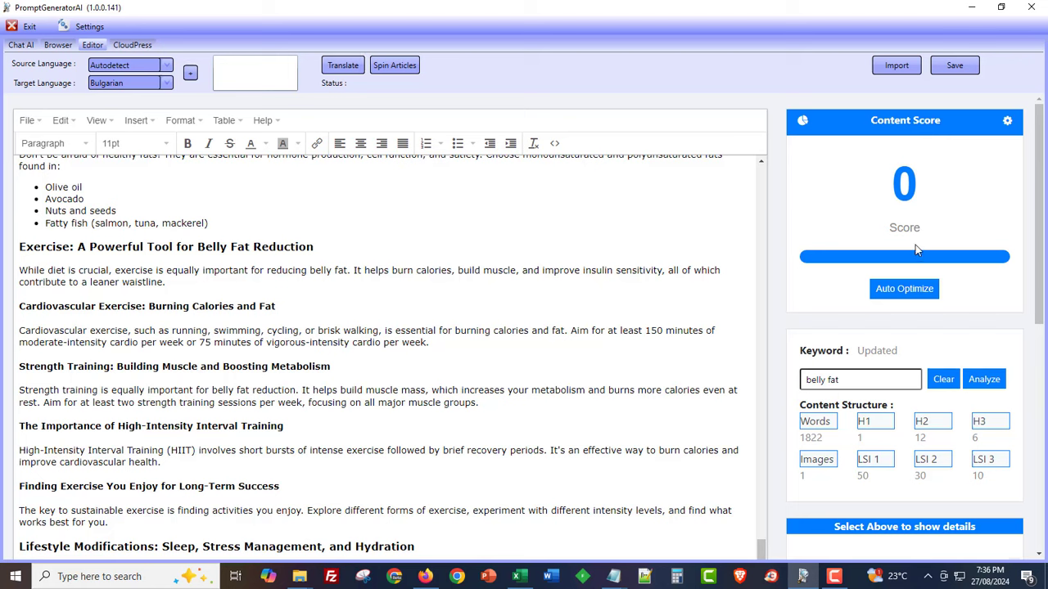
pyautogui.click(802, 122)
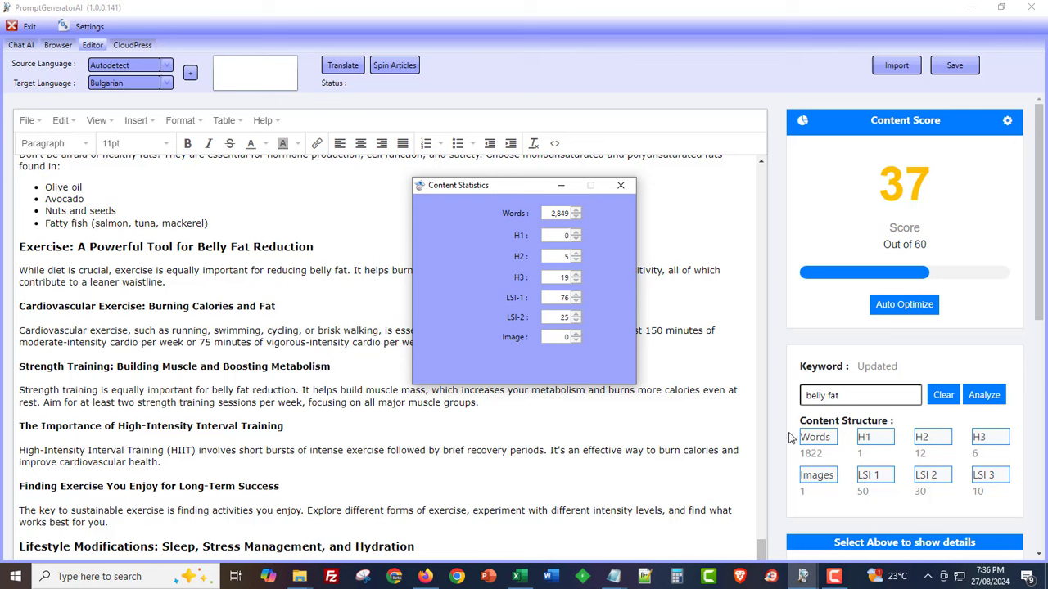
pyautogui.click(621, 187)
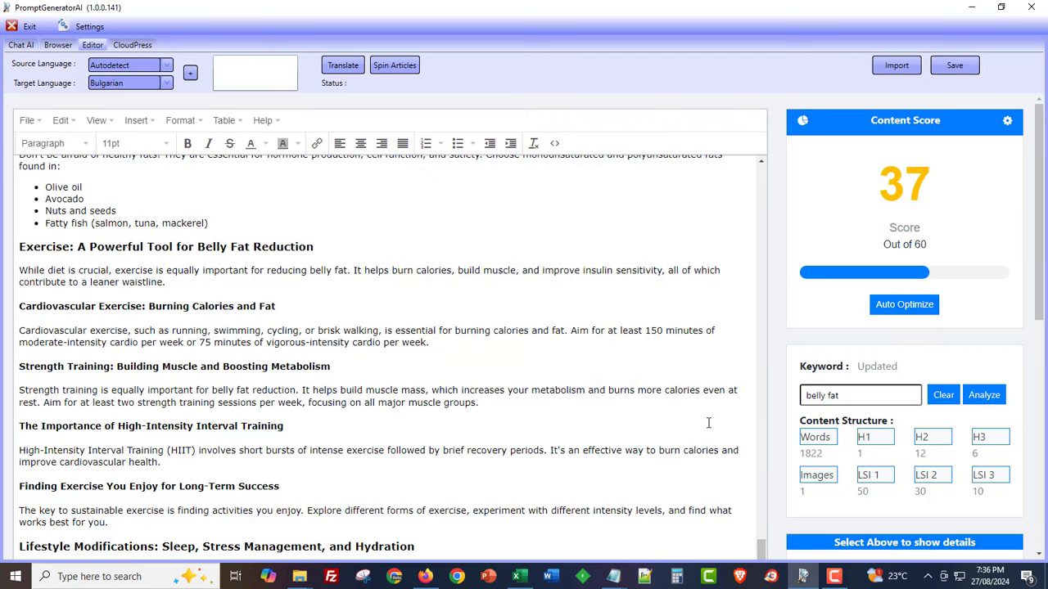
# Auto-optimize the article, check its updated content score and statistics, and review the changed headings up to the title
pyautogui.scroll(1, 708, 422)
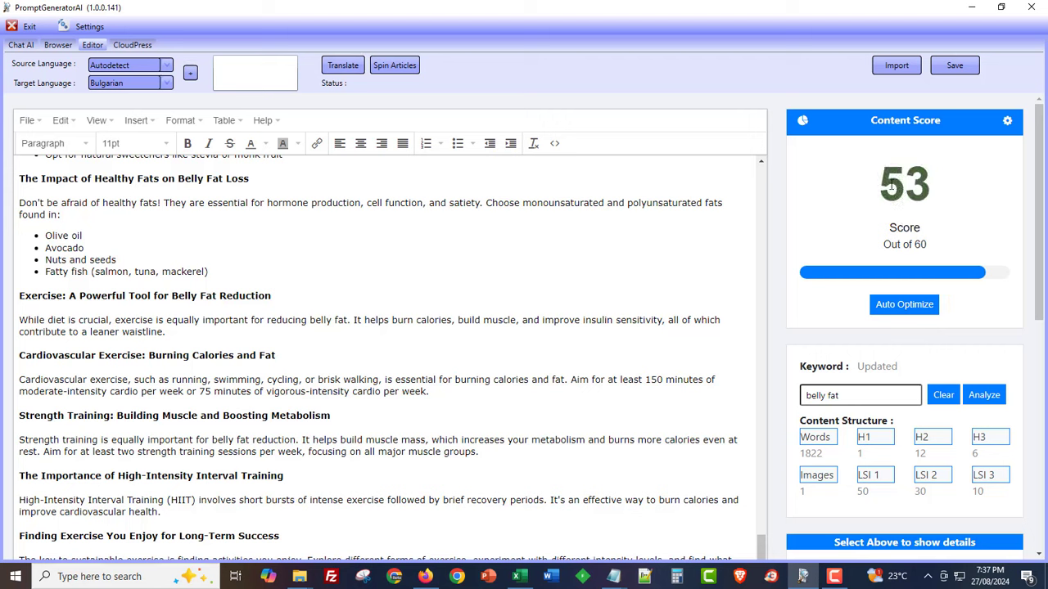
pyautogui.moveTo(881, 185); pyautogui.dragTo(926, 185)
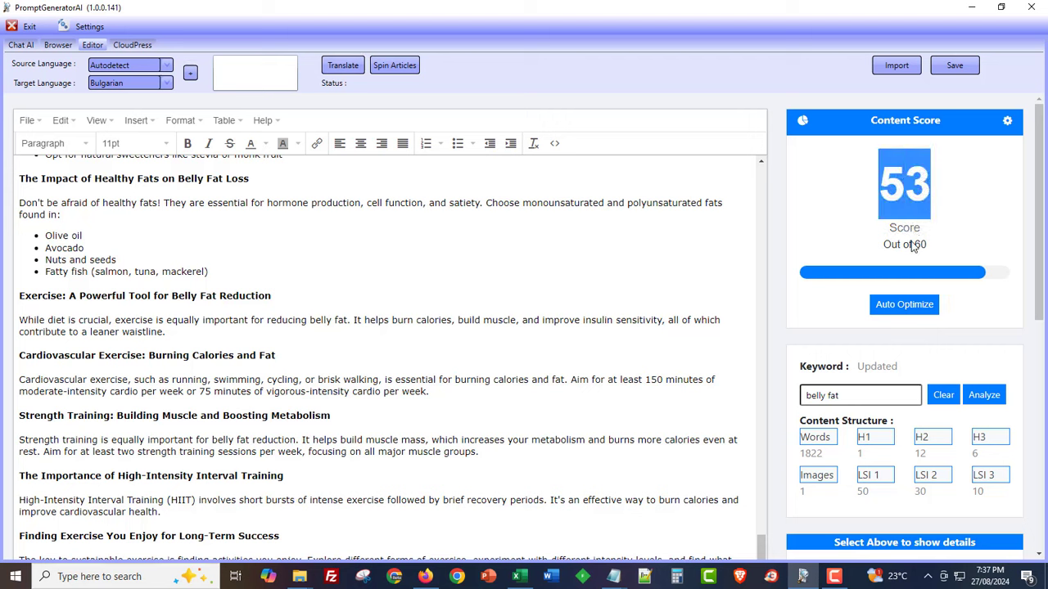
pyautogui.click(802, 120)
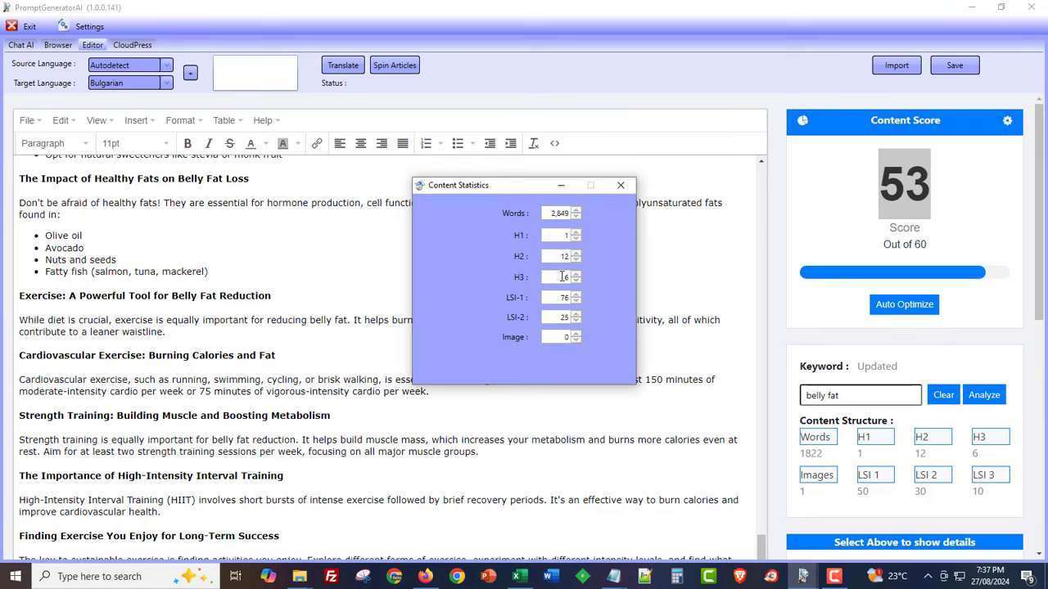
pyautogui.click(620, 185)
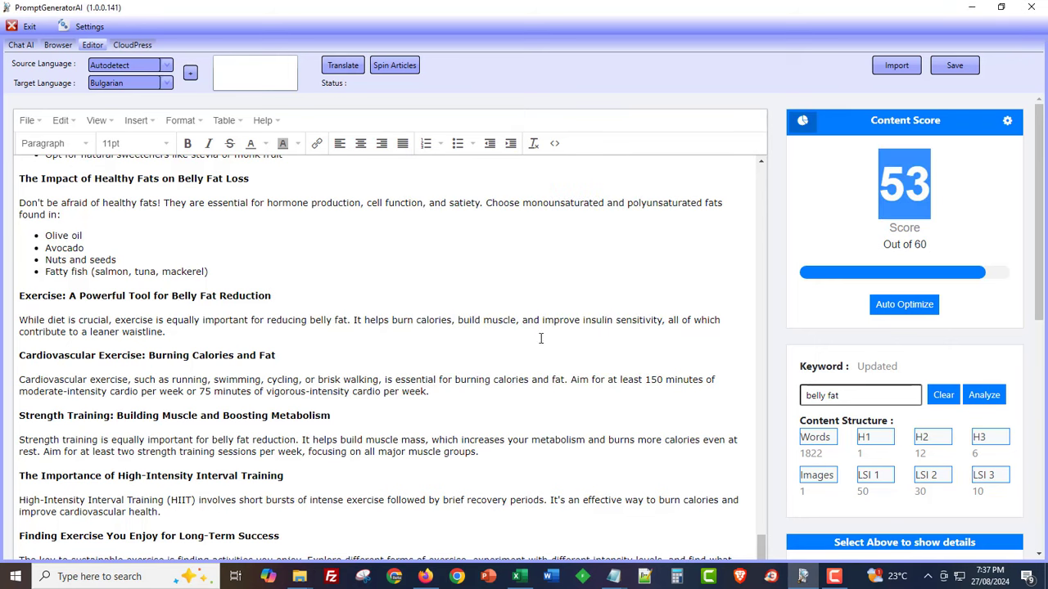
pyautogui.scroll(3, 486, 392)
pyautogui.scroll(15, 487, 391)
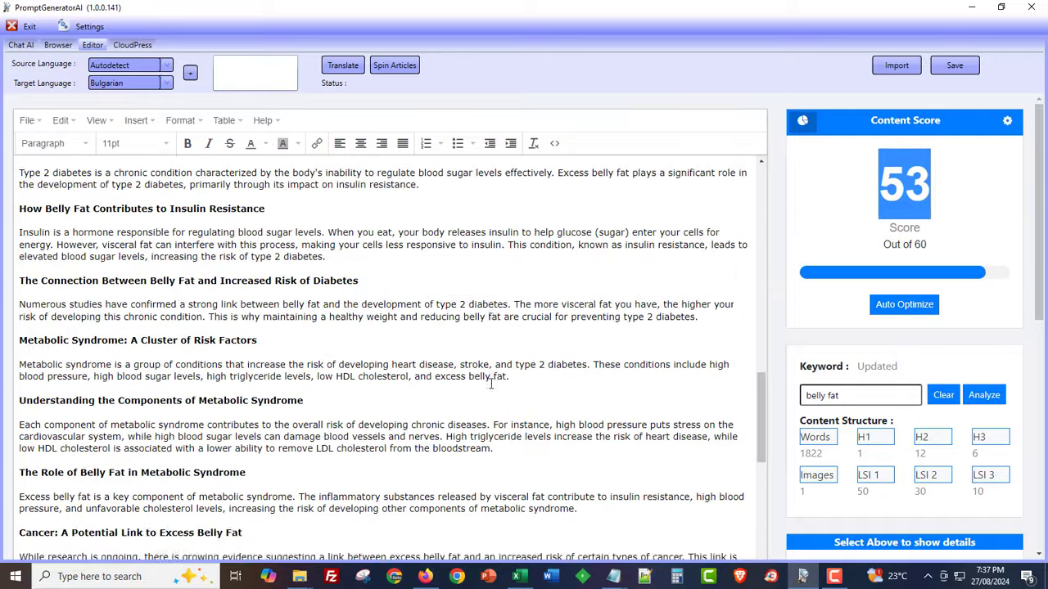
pyautogui.scroll(10, 491, 384)
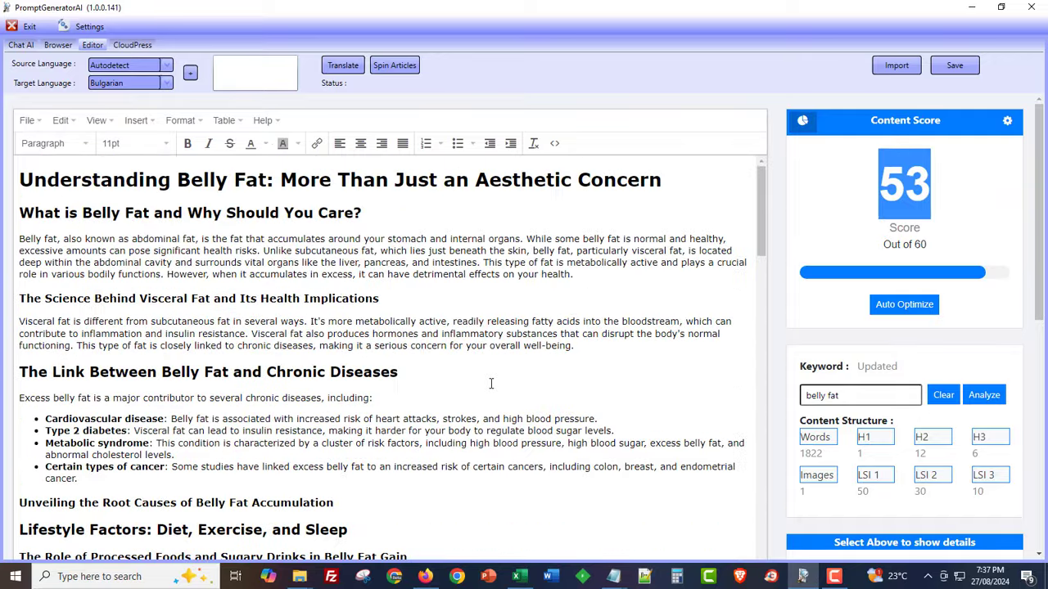
# Switch to the belly_fat CSV in Excel and inspect the category, image, alt text, author, title and description cells D1 to I1
pyautogui.click(20, 45)
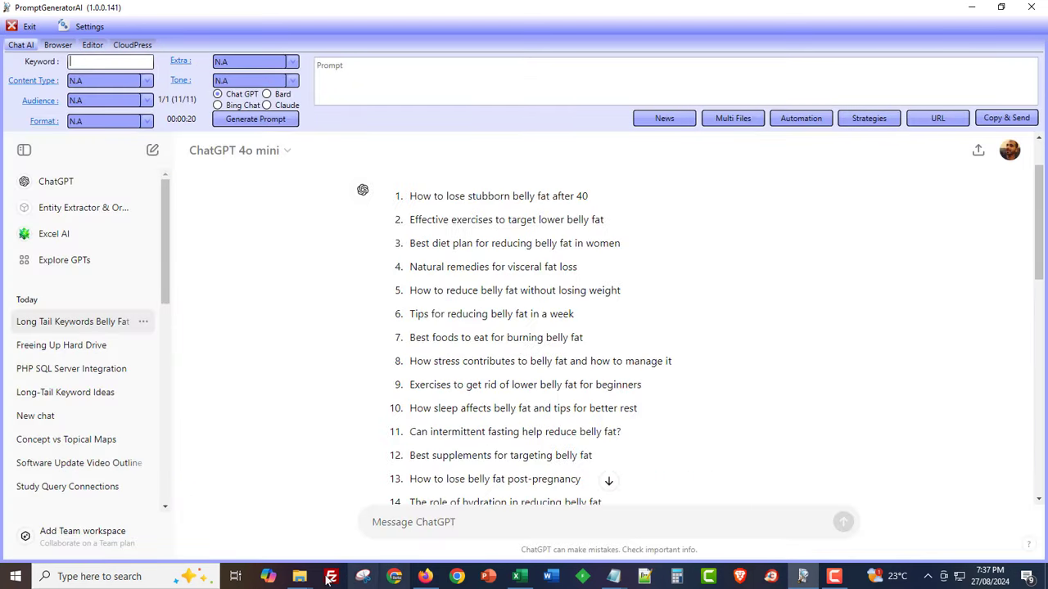
pyautogui.click(519, 576)
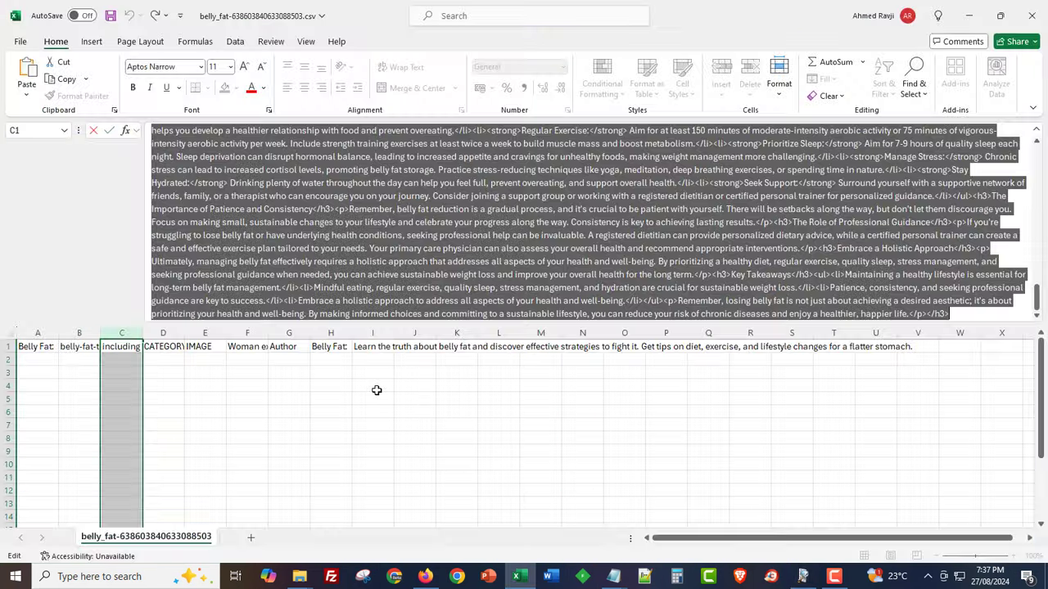
pyautogui.click(164, 347)
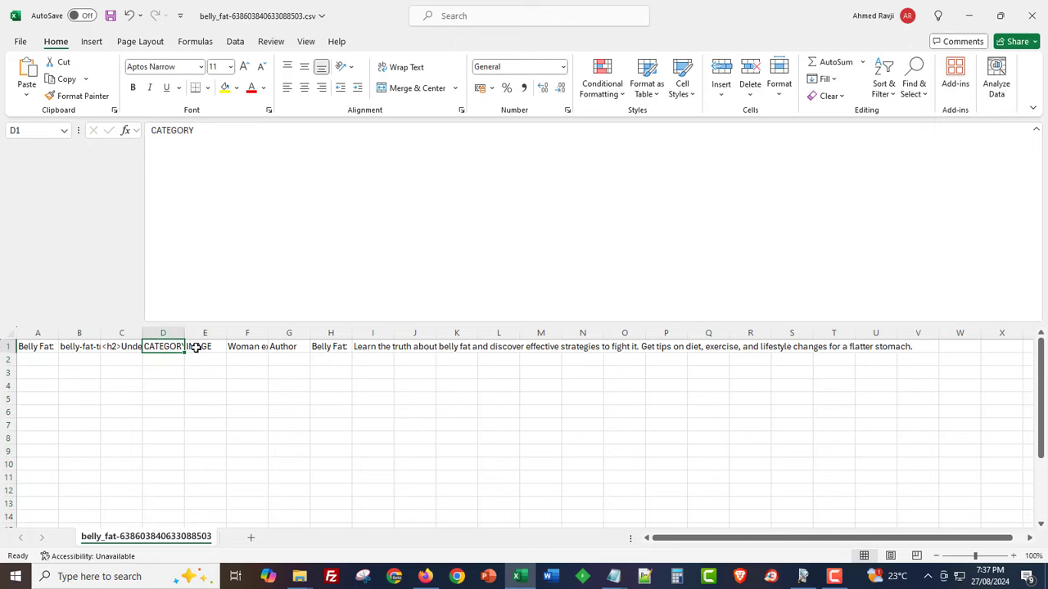
pyautogui.click(202, 347)
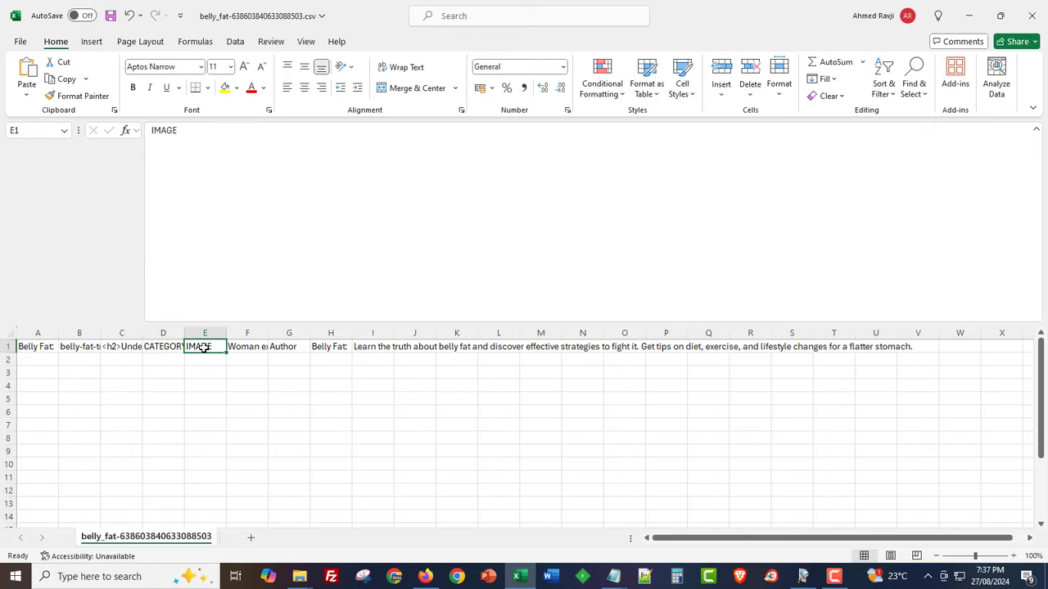
pyautogui.click(246, 347)
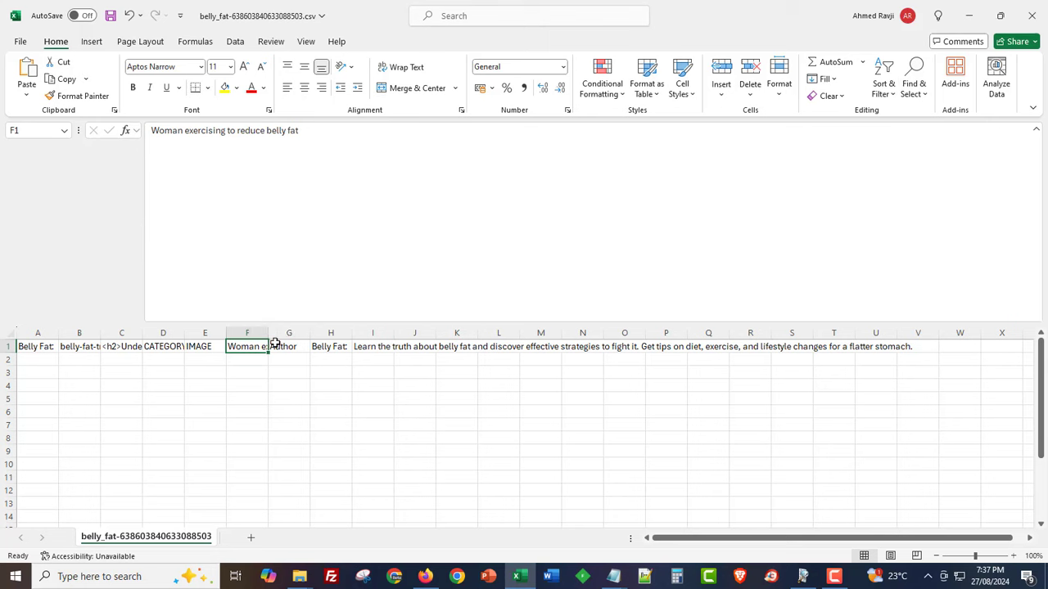
pyautogui.click(275, 348)
pyautogui.click(330, 348)
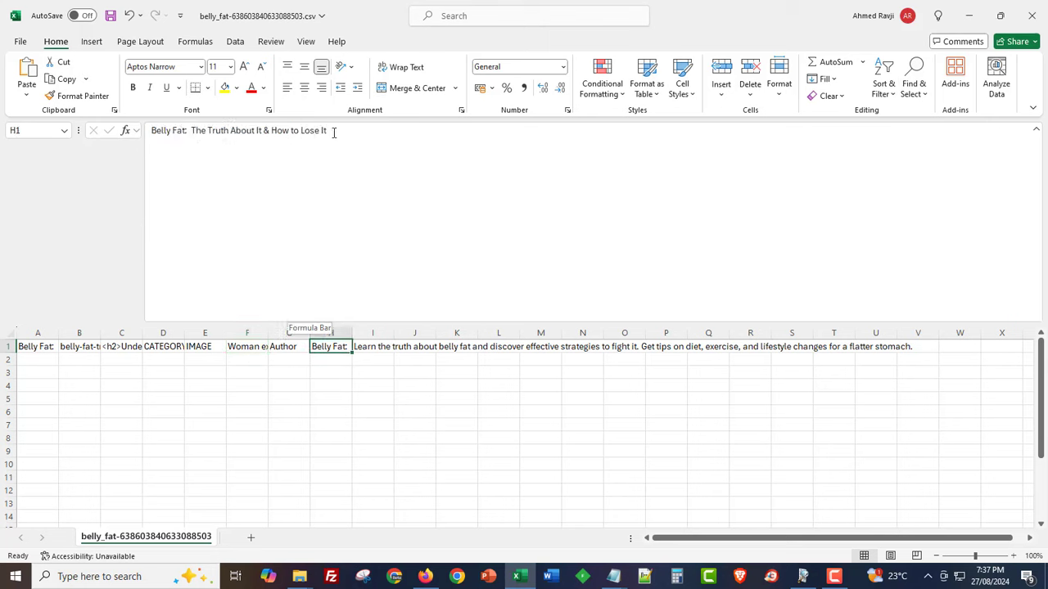
pyautogui.click(379, 348)
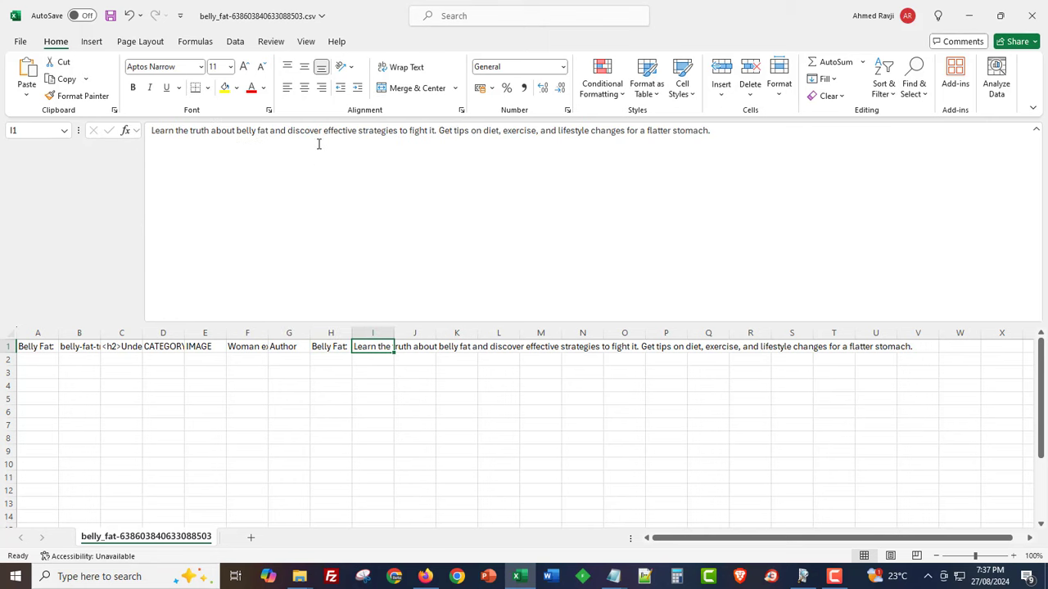
pyautogui.click(431, 347)
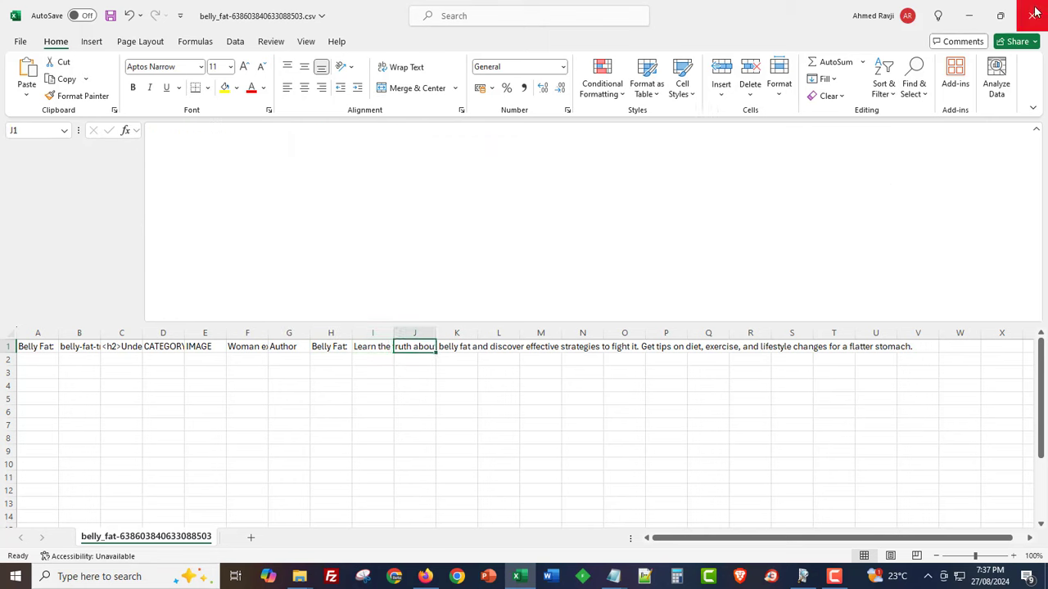
# Close the CSV file in Excel and go through the long-tail keyword list in the PromptGeneratorAI chat to its end
pyautogui.click(1033, 14)
pyautogui.click(554, 383)
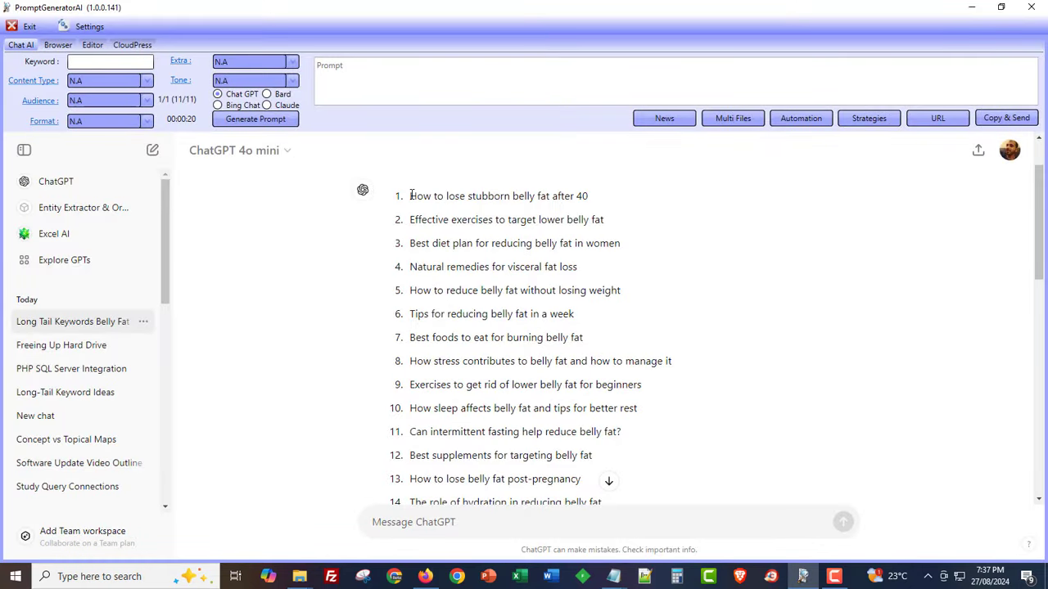
pyautogui.scroll(-8, 471, 413)
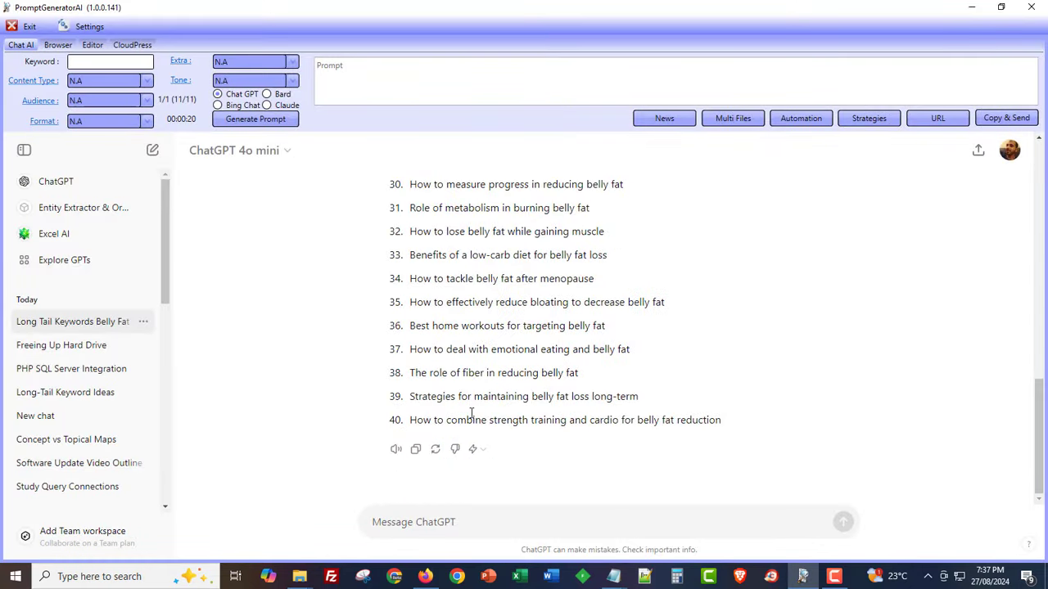
# Copy the whole long-tail keyword list from the chat, replace the Notepad text with it, and return to PromptGeneratorAI with the list copied
pyautogui.keyDown('shift'); pyautogui.click(731, 426); pyautogui.keyUp('shift')
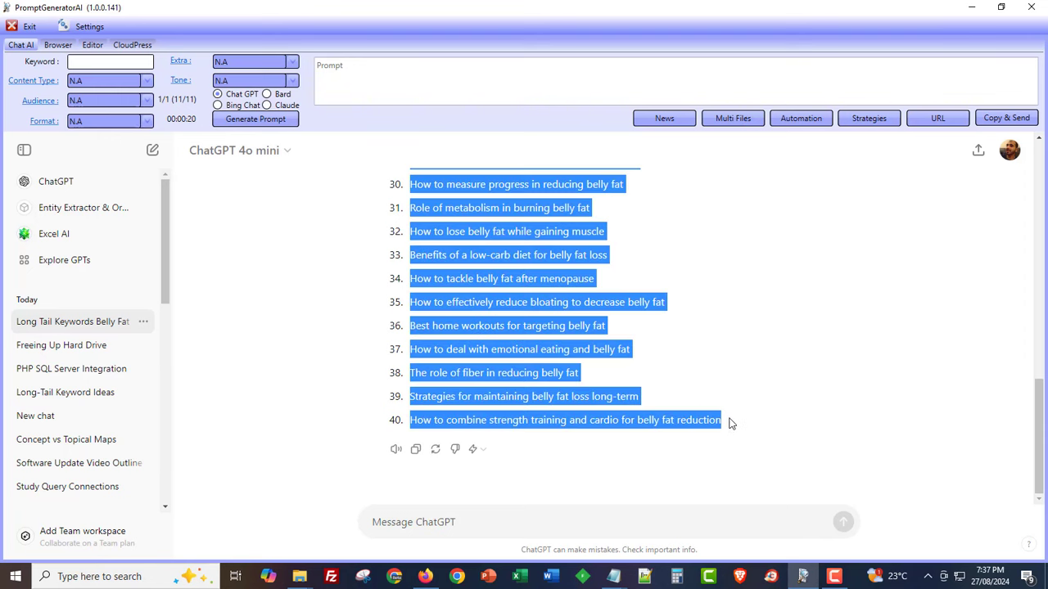
pyautogui.moveTo(613, 577)
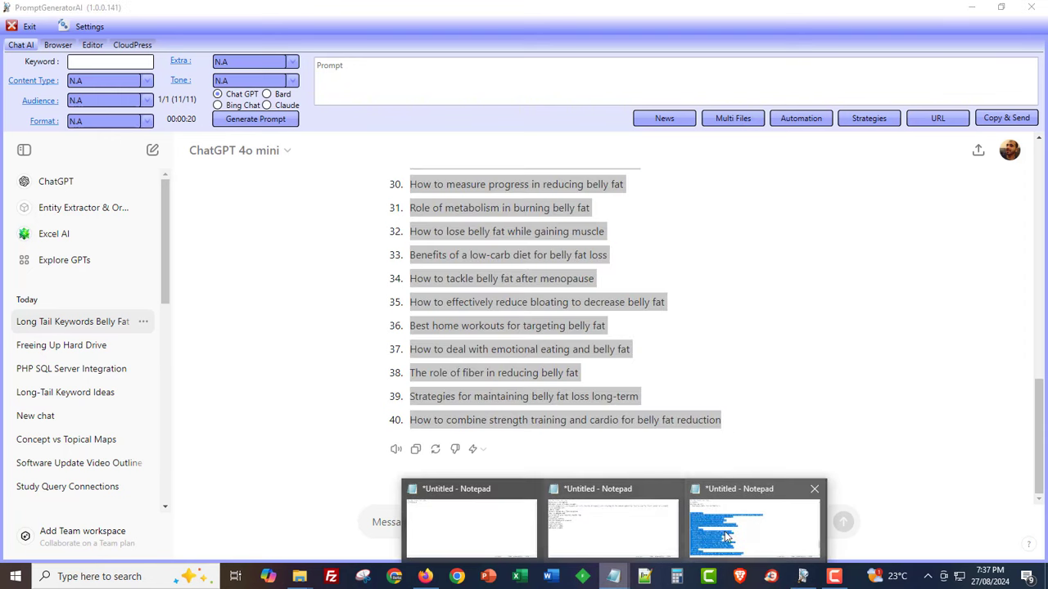
pyautogui.click(748, 533)
pyautogui.click(587, 413)
pyautogui.hotkey('ctrl', 'a')
pyautogui.hotkey('ctrl', 'v')
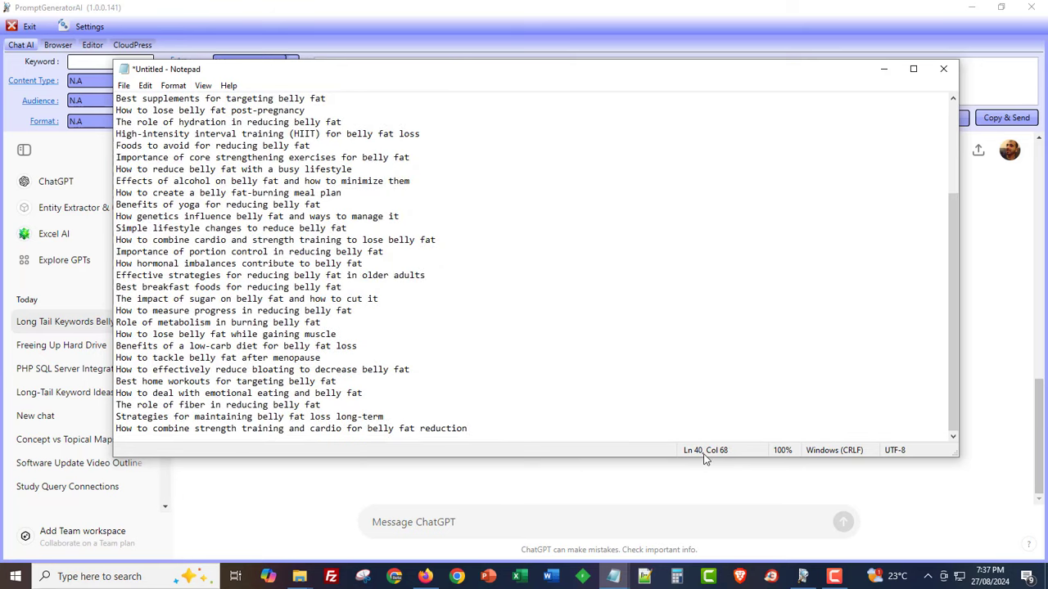
pyautogui.hotkey('ctrl', 'a')
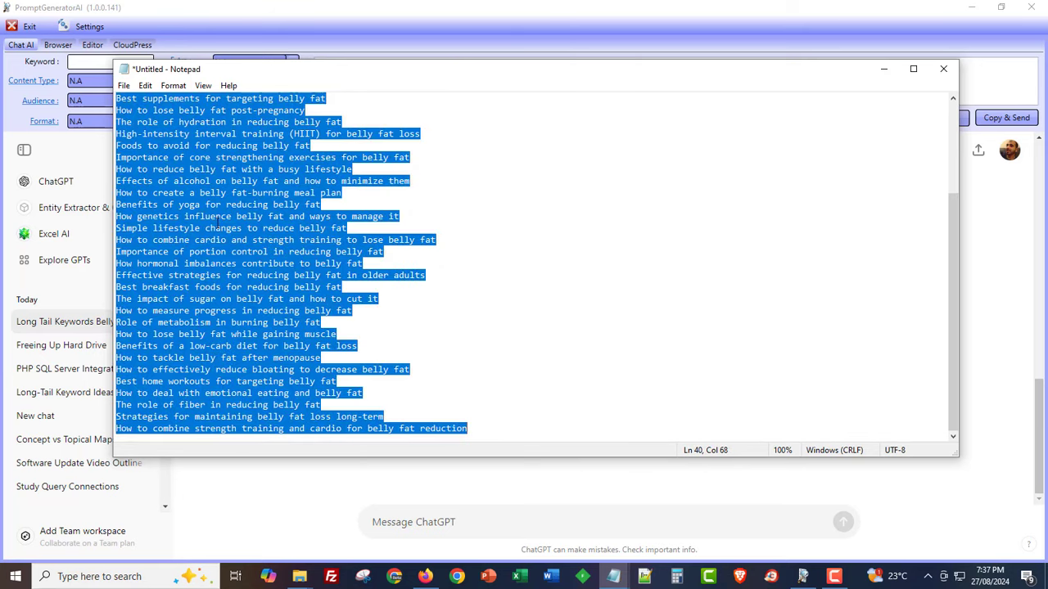
pyautogui.hotkey('alt', 'Tab')
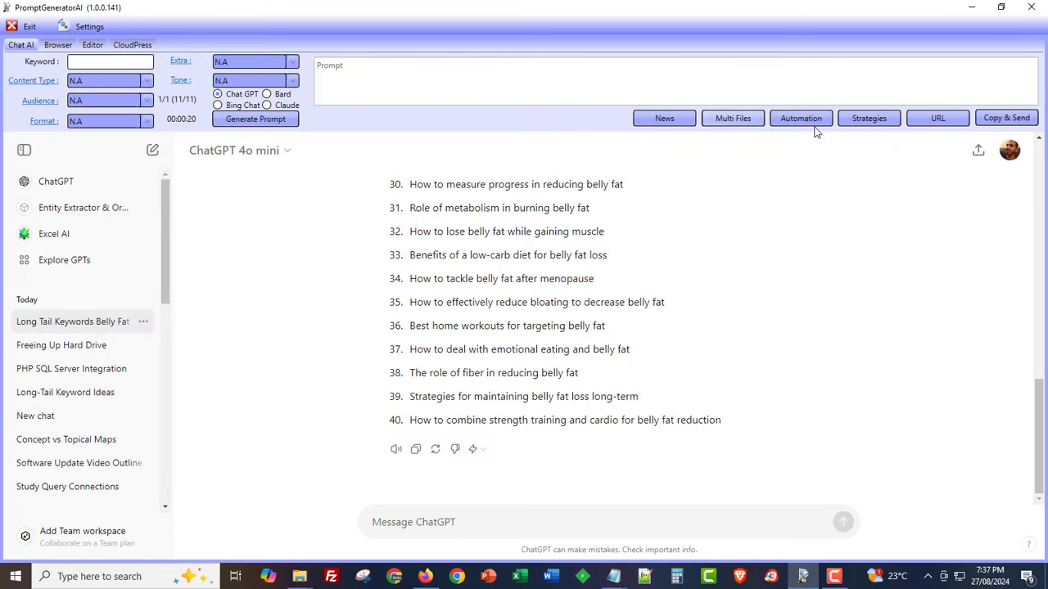
# Switch to Firefox and refresh the OpenRouter activity log to check the cost of the latest Gemini Flash 1.5 requests
pyautogui.click(429, 573)
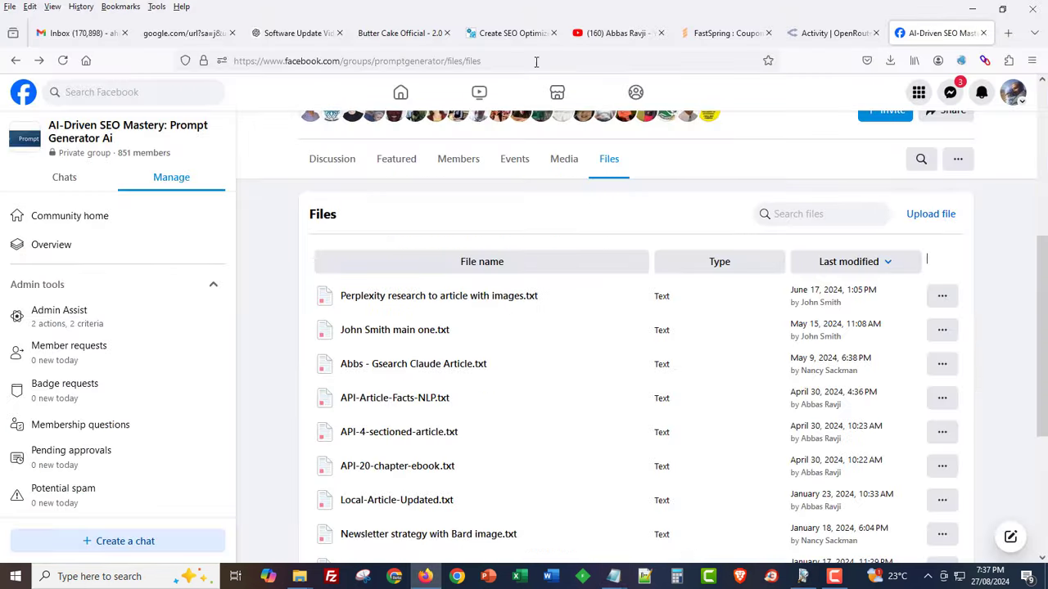
pyautogui.click(819, 37)
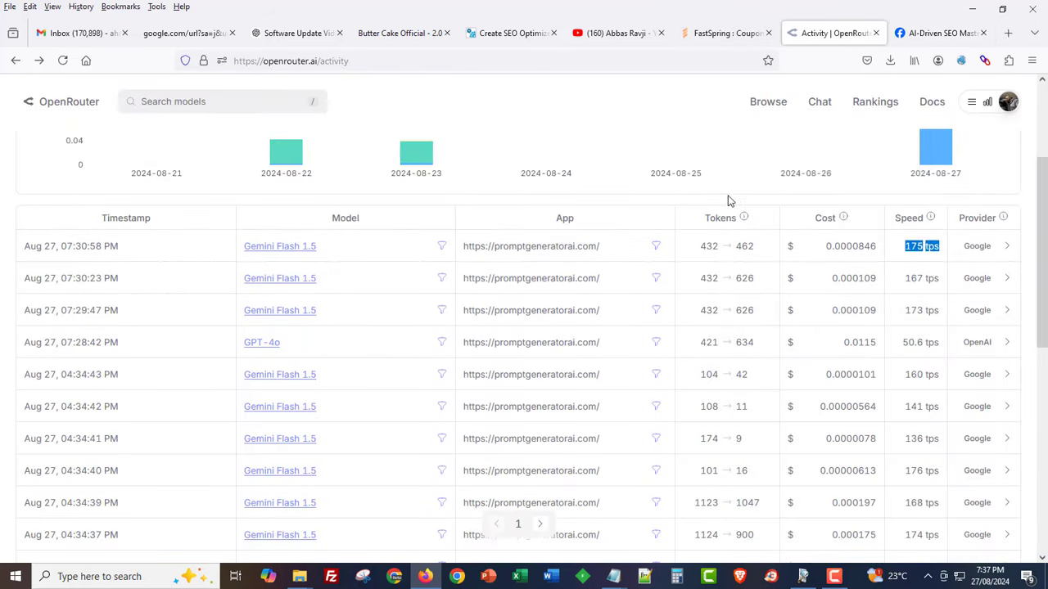
pyautogui.press('F5')
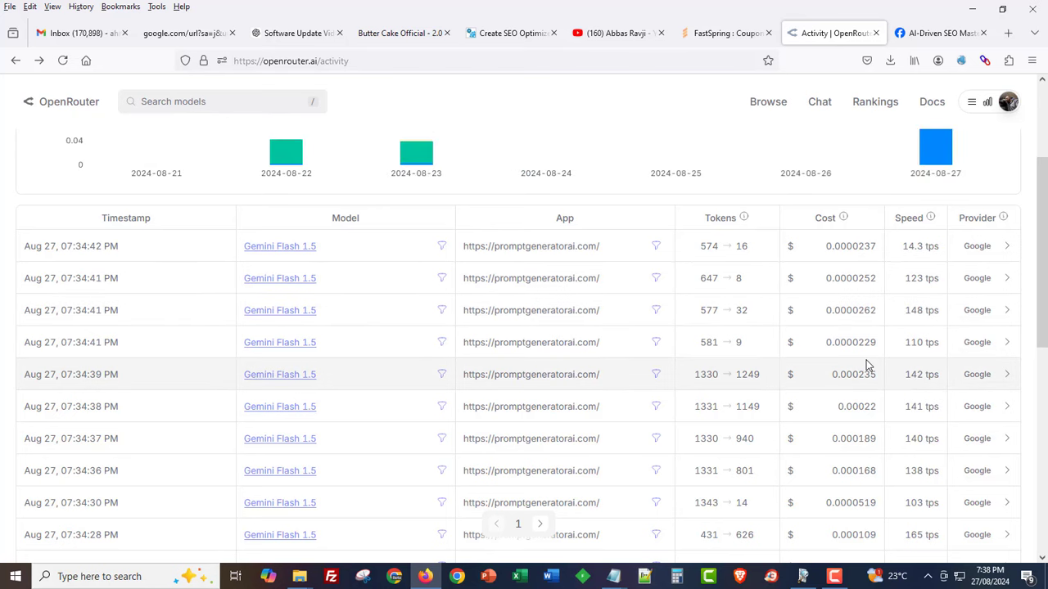
# Open the OpenRouter account's credits page and refresh the remaining balance
pyautogui.scroll(3, 901, 311)
pyautogui.click(974, 103)
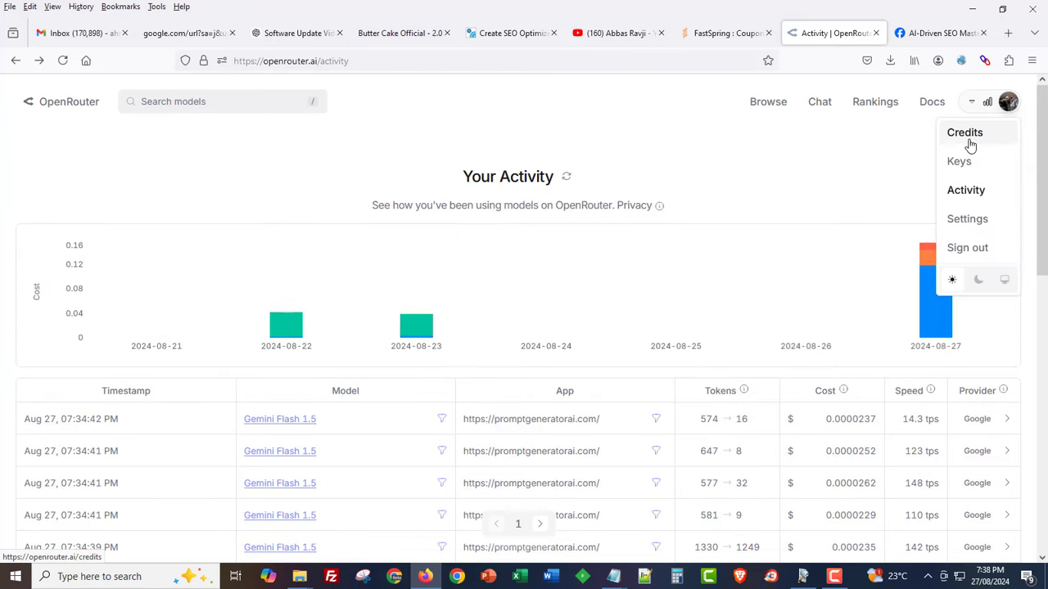
pyautogui.click(966, 133)
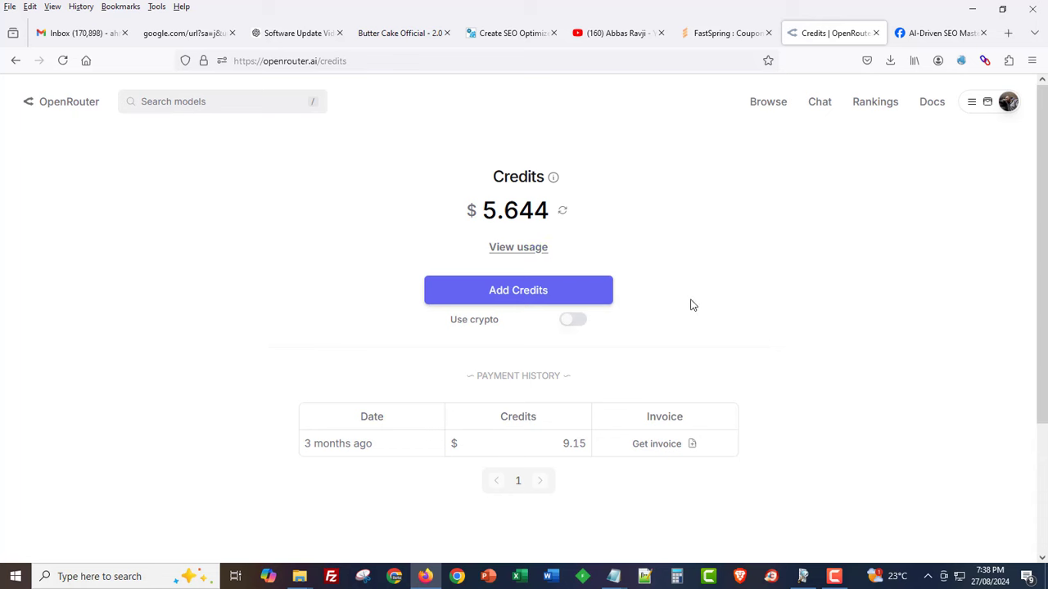
pyautogui.moveTo(456, 204); pyautogui.dragTo(593, 205)
pyautogui.click(562, 214)
# Return to PromptGeneratorAI and replace the automation keyword "belly fat" with the copied list of long-tail keywords
pyautogui.click(805, 576)
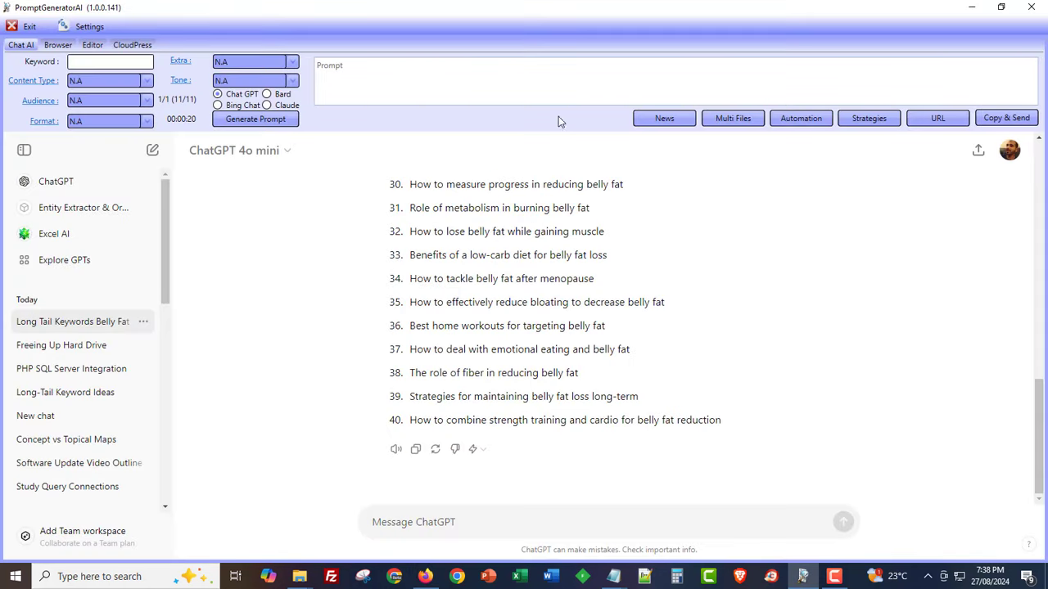
pyautogui.click(801, 119)
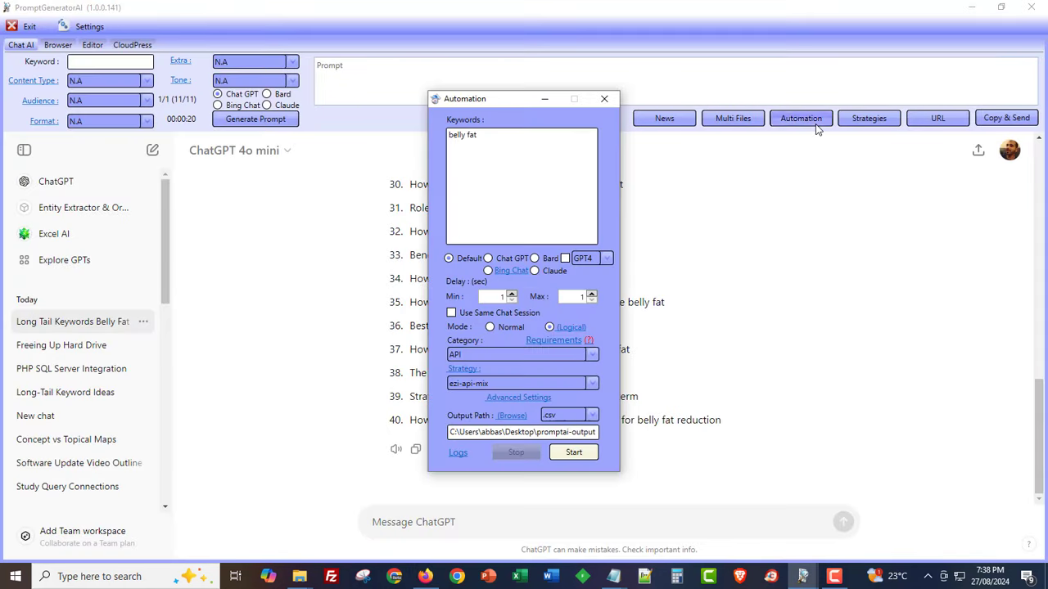
pyautogui.click(517, 206)
pyautogui.hotkey('ctrl', 'a')
pyautogui.hotkey('ctrl', 'v')
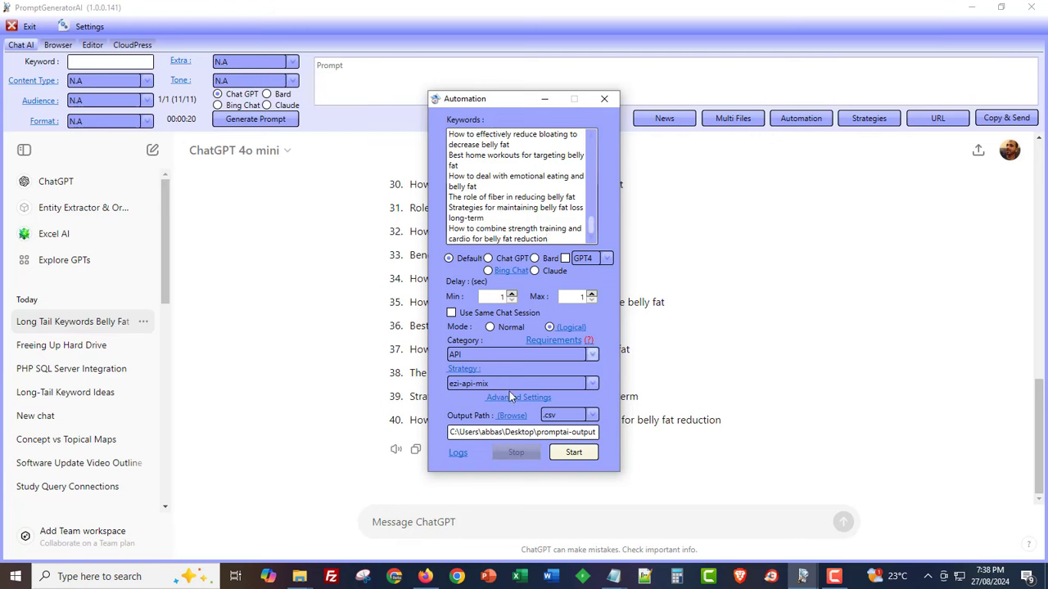
# Save the Logical Meta settings with Same File Results enabled and start the ezi-api-mix automation
pyautogui.click(566, 327)
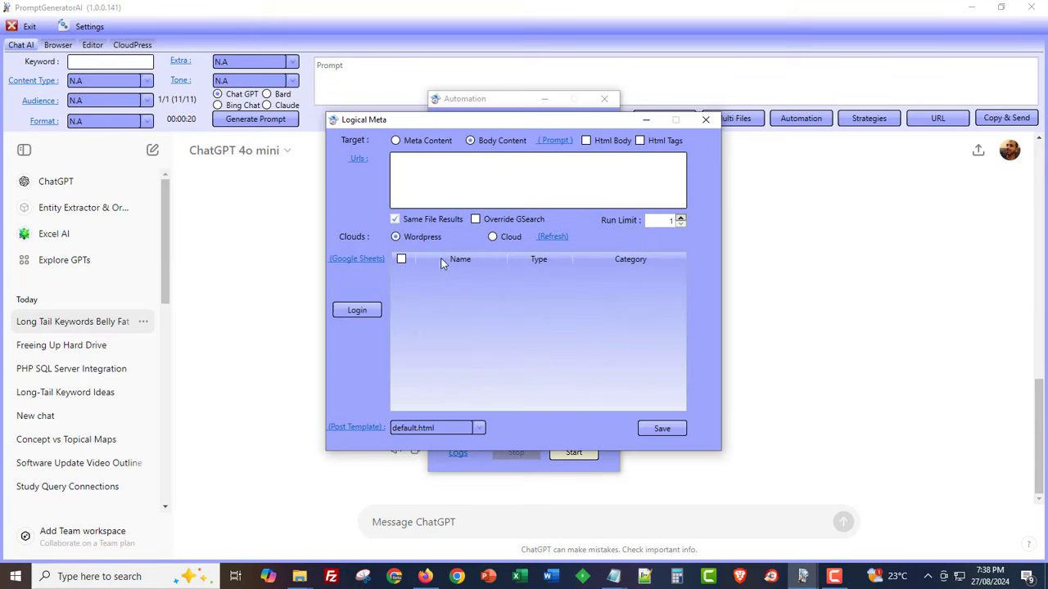
pyautogui.click(662, 428)
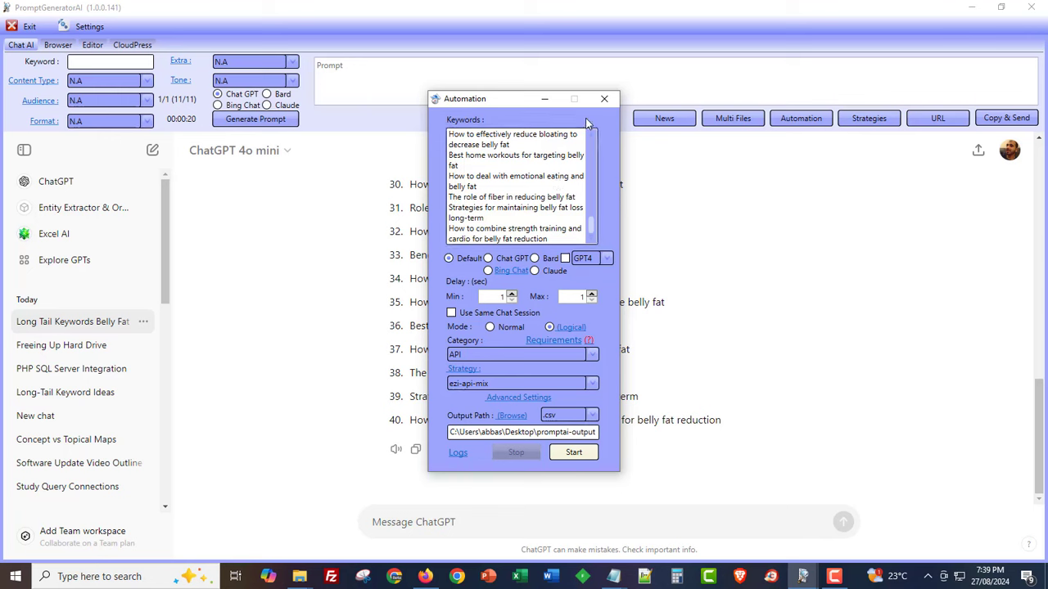
pyautogui.click(568, 455)
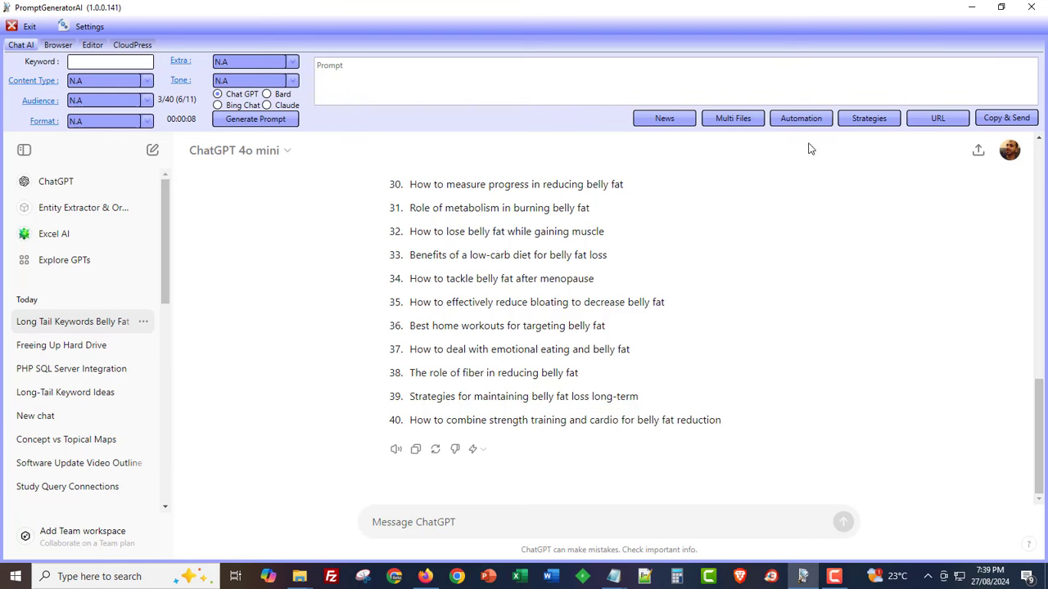
# Load the ezi-api-mix strategy from the API category for editing, review its list of actions, and close Strategy Management
pyautogui.click(874, 121)
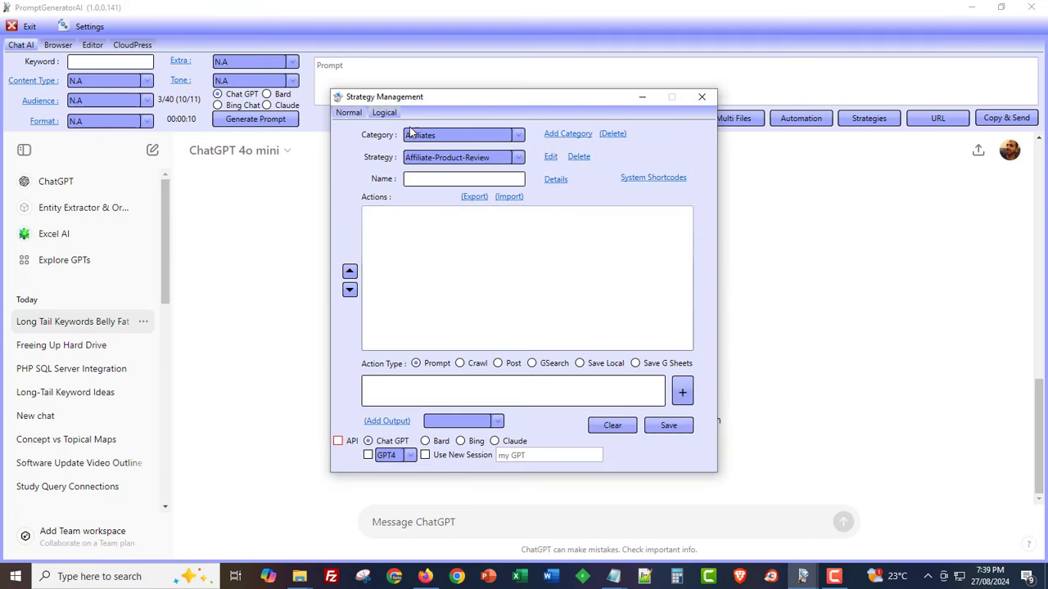
pyautogui.click(418, 136)
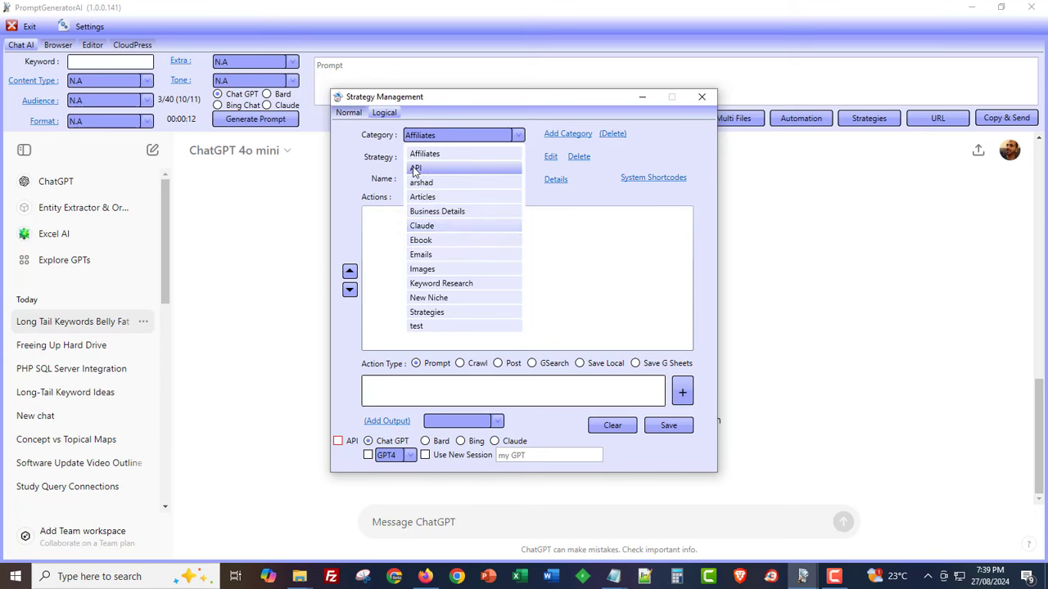
pyautogui.click(415, 169)
pyautogui.click(446, 158)
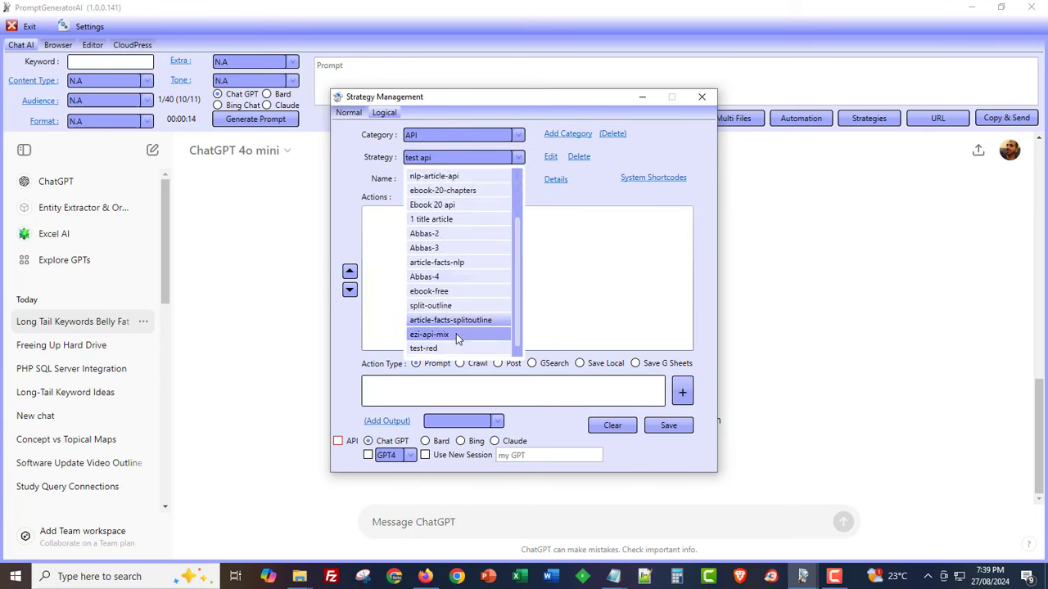
pyautogui.click(455, 336)
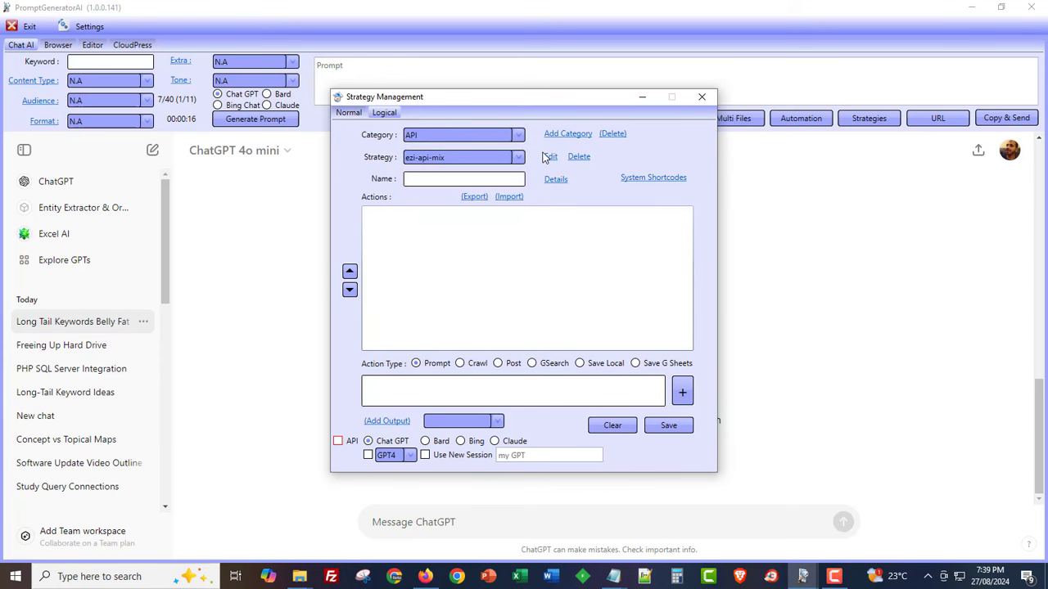
pyautogui.click(548, 157)
pyautogui.scroll(-1, 514, 270)
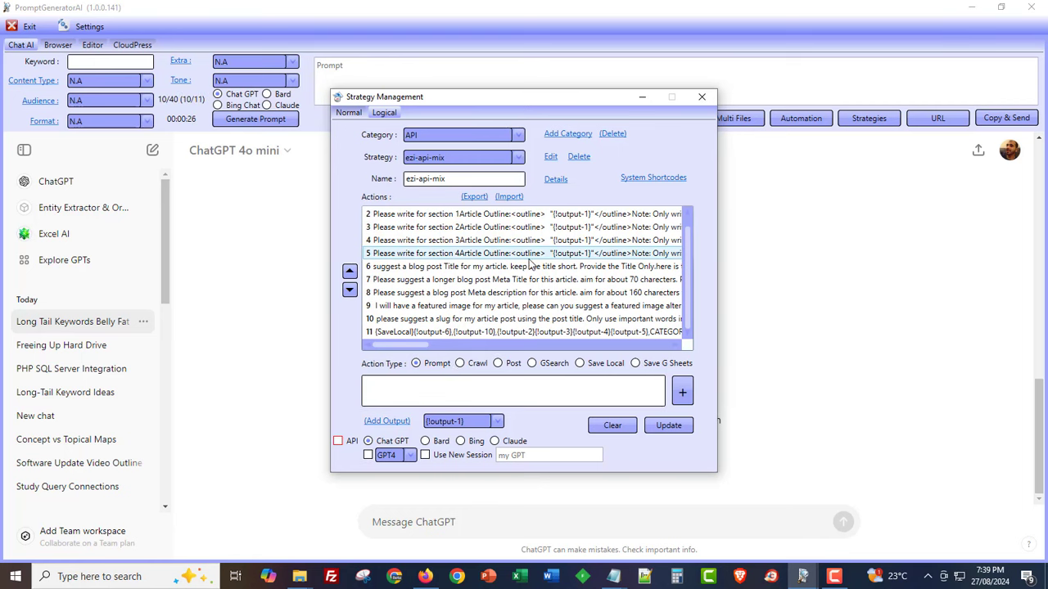
pyautogui.click(701, 98)
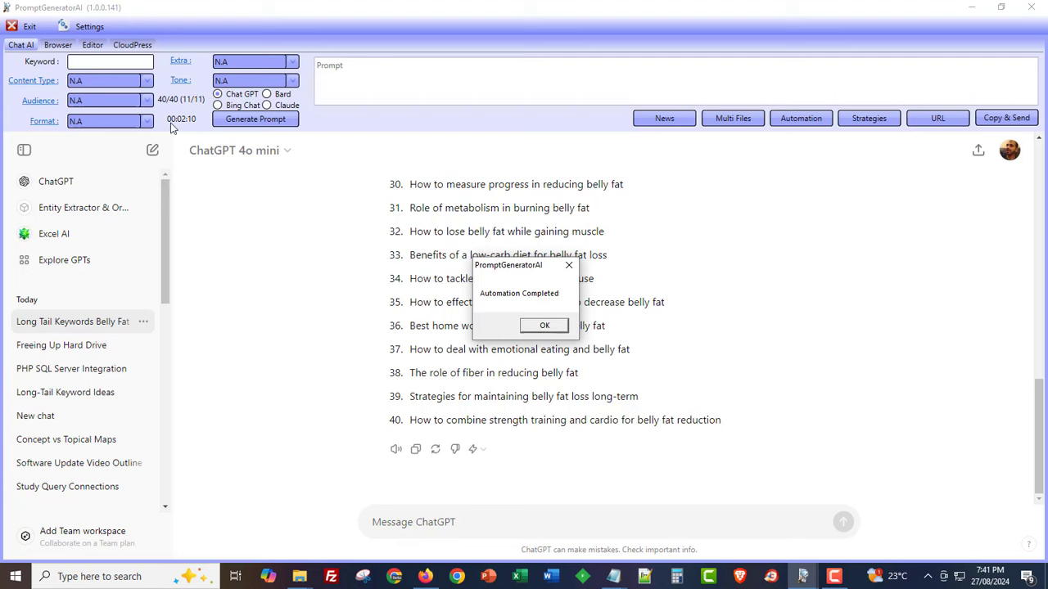
# Acknowledge the finished automation and open Combined_638603843435851458.csv from the promptai-output folder in Excel
pyautogui.click(542, 326)
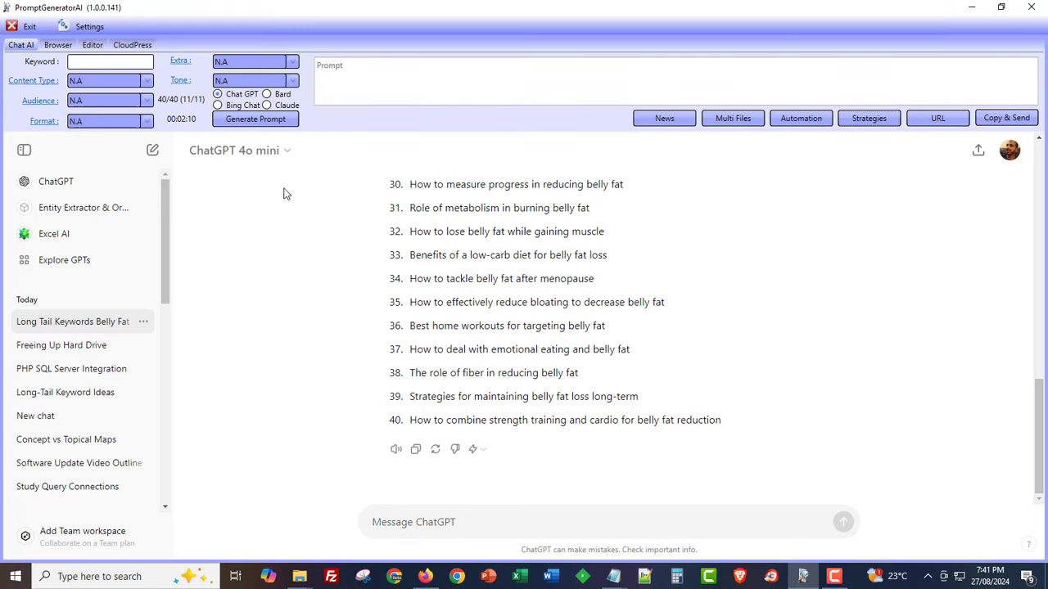
pyautogui.click(309, 579)
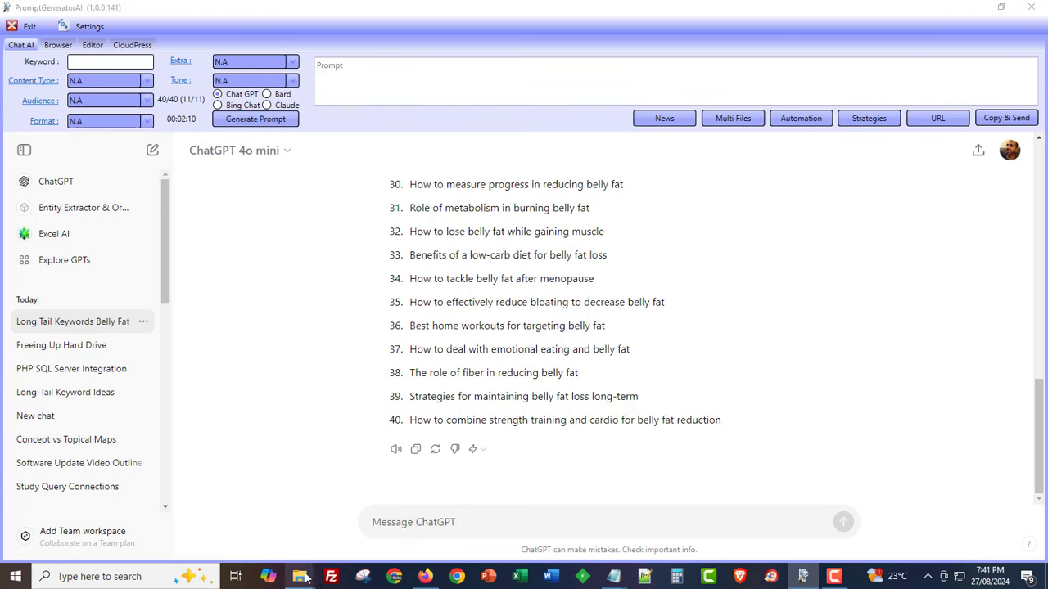
pyautogui.click(246, 516)
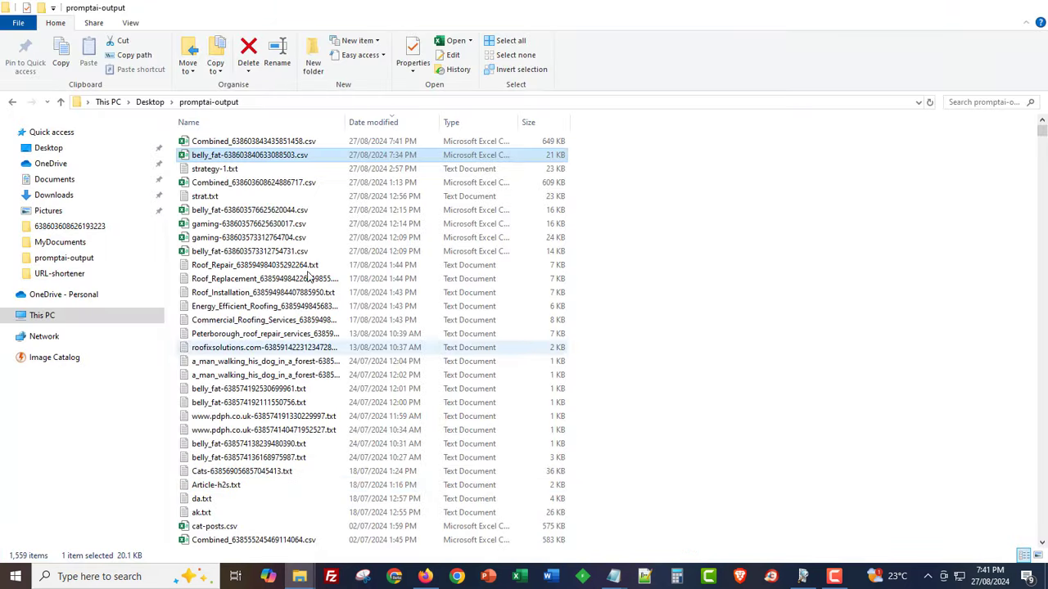
pyautogui.doubleClick(284, 141)
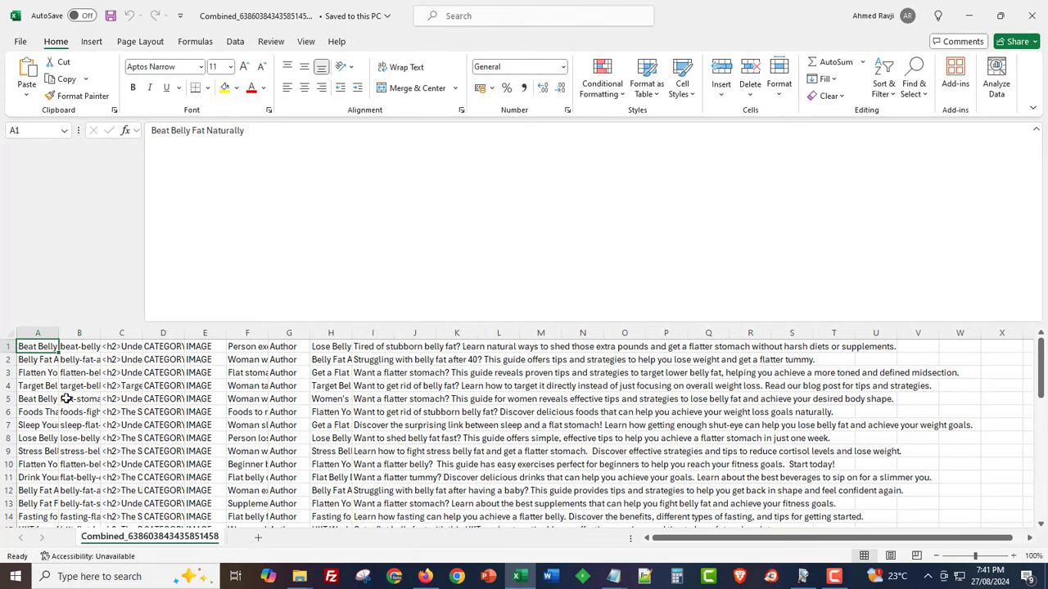
# Look through the generated article rows down to the last title in A40 and return to the first row
pyautogui.scroll(-8, 65, 399)
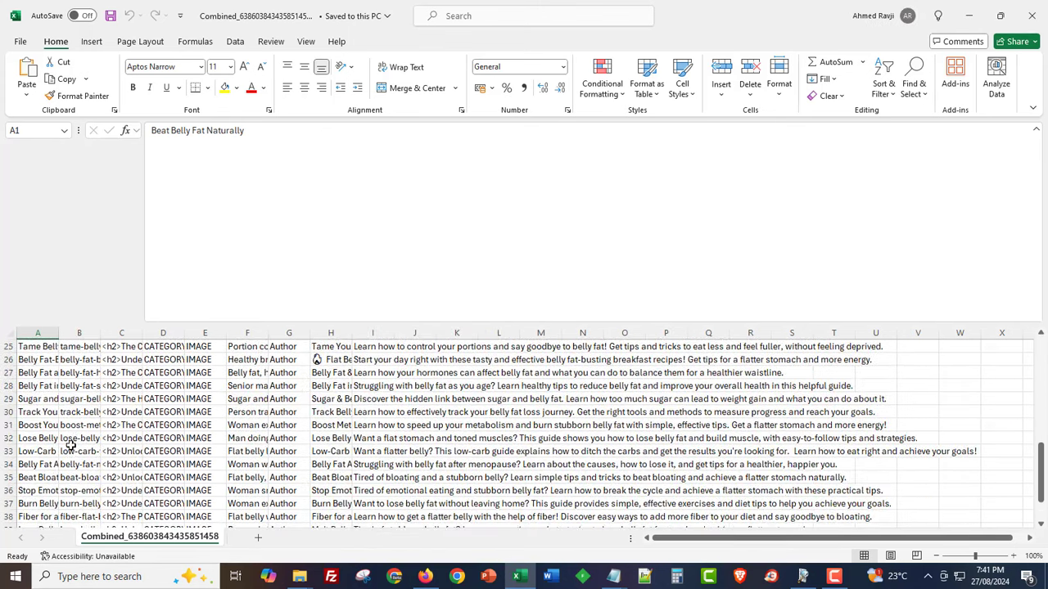
pyautogui.scroll(-4, 72, 445)
pyautogui.click(36, 385)
pyautogui.scroll(1, 54, 442)
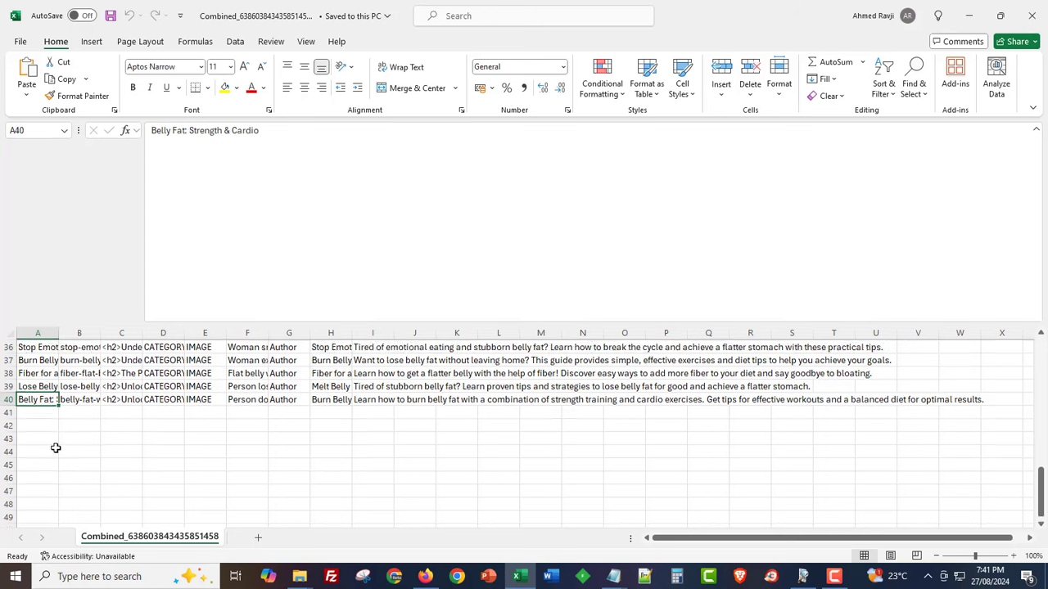
pyautogui.scroll(12, 56, 448)
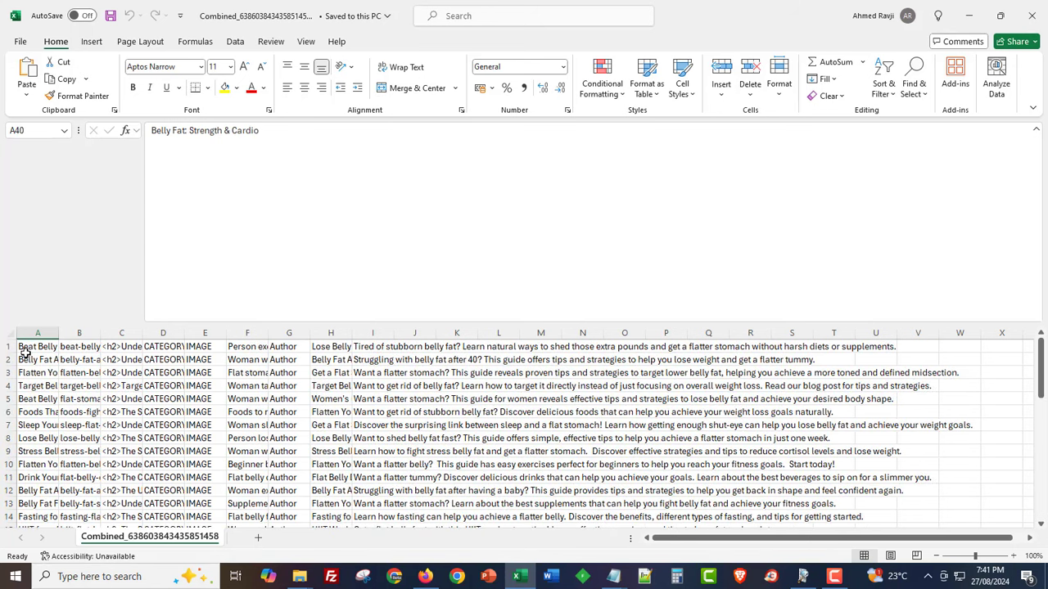
# Inspect the title in A2 and row 3's title, slug, article content, image alt text, meta title and meta description
pyautogui.click(33, 361)
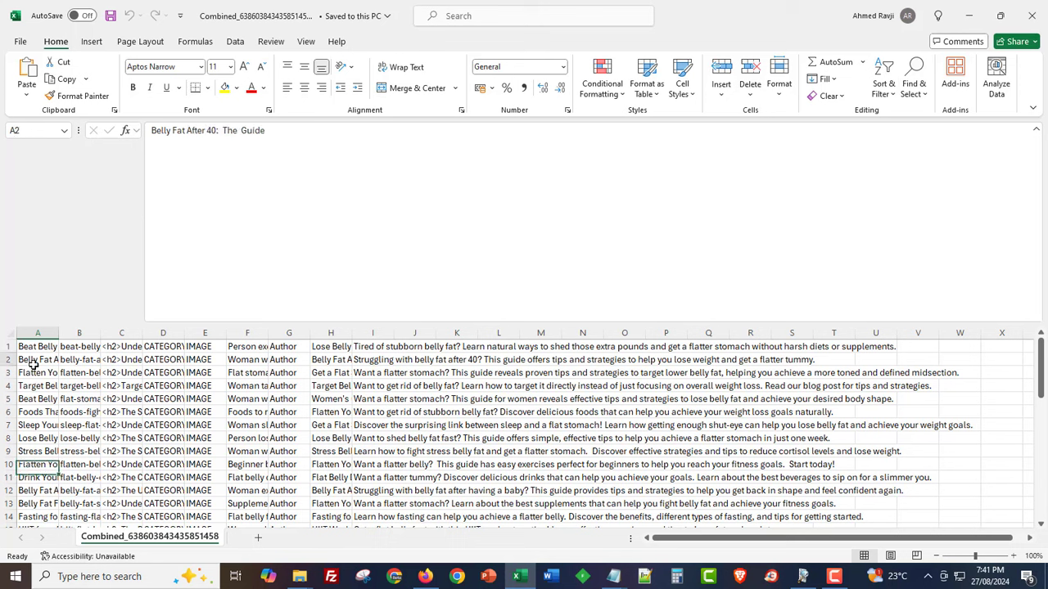
pyautogui.click(31, 373)
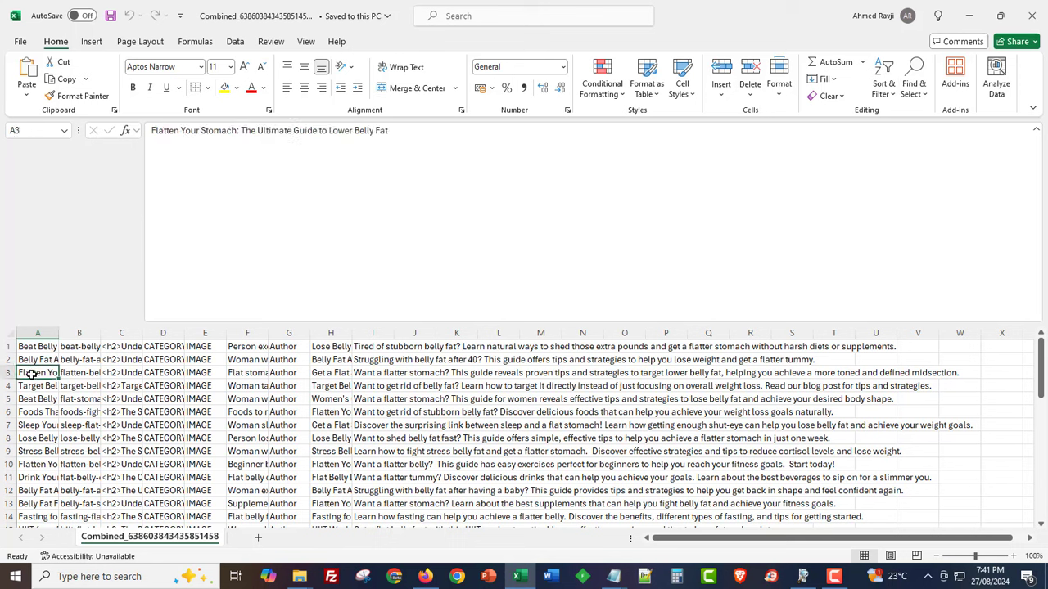
pyautogui.click(75, 373)
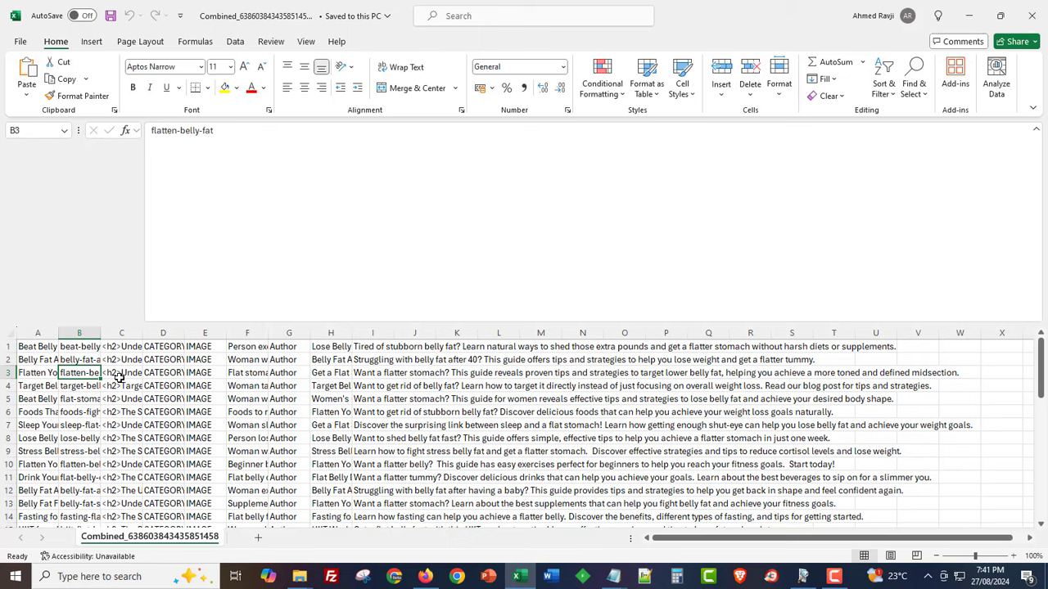
pyautogui.click(119, 375)
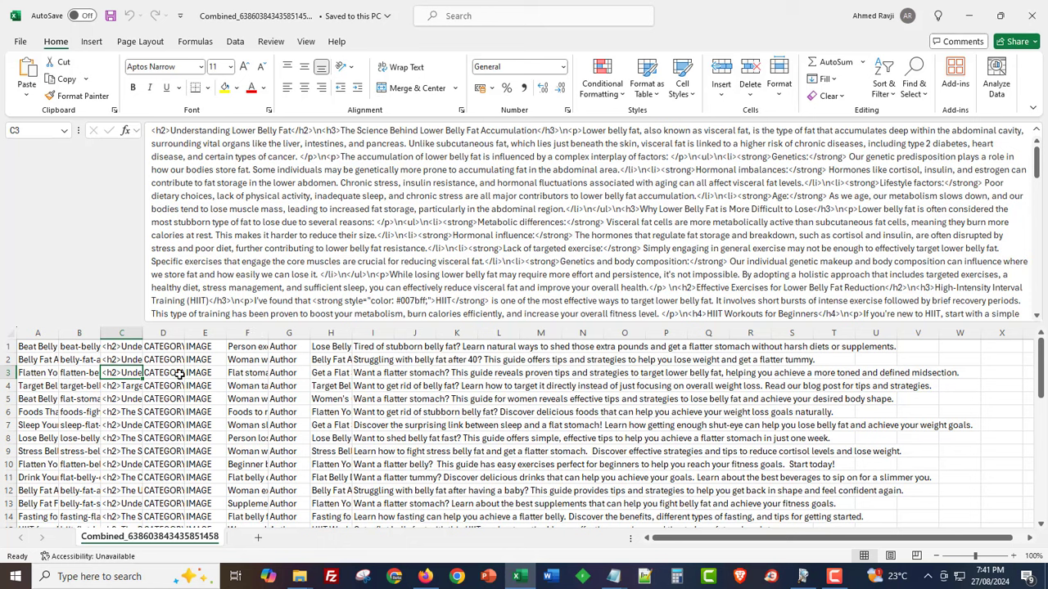
pyautogui.click(246, 377)
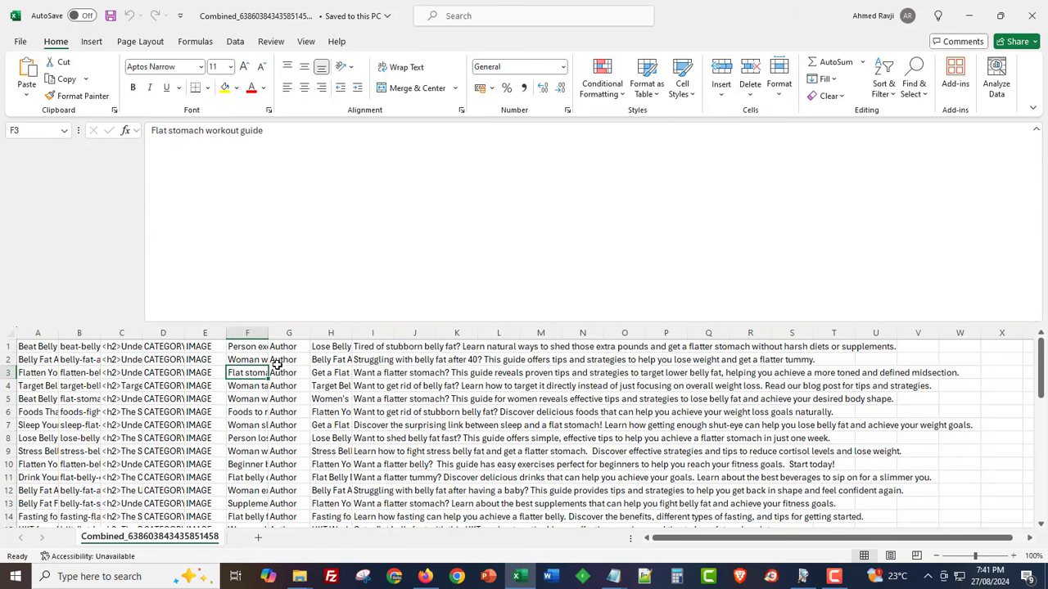
pyautogui.click(321, 373)
pyautogui.click(376, 373)
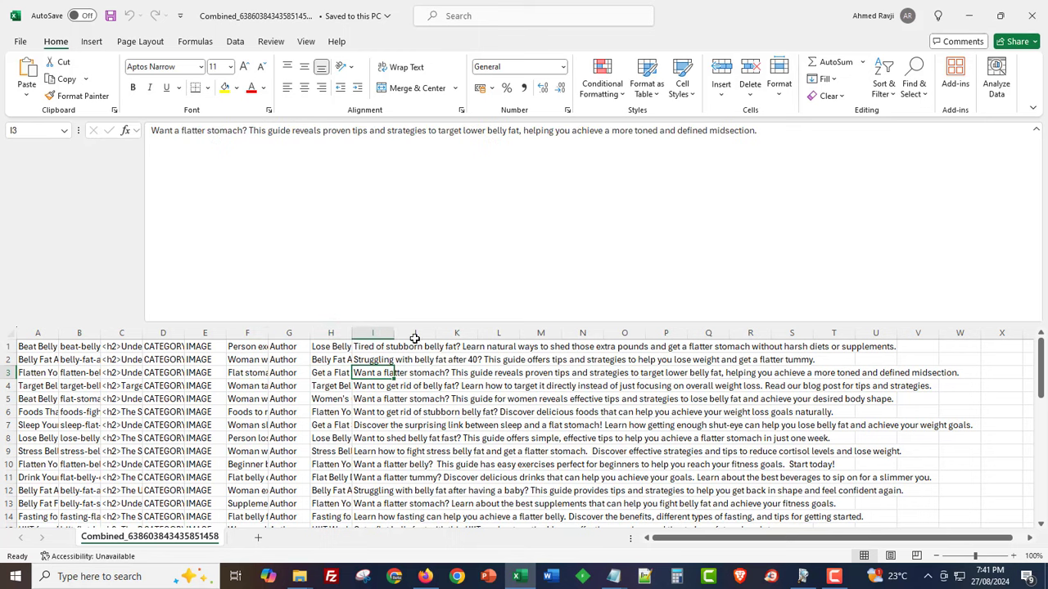
# Look through the remaining CSV rows, switch to Firefox, and refresh the OpenRouter credits balance to check the remaining amount
pyautogui.scroll(-11, 357, 497)
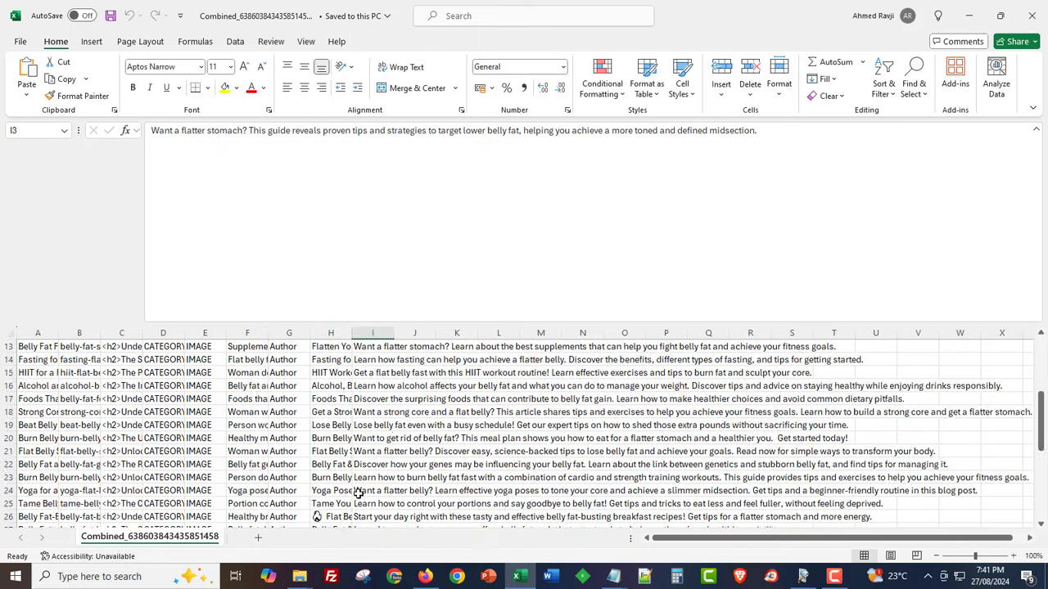
pyautogui.click(428, 577)
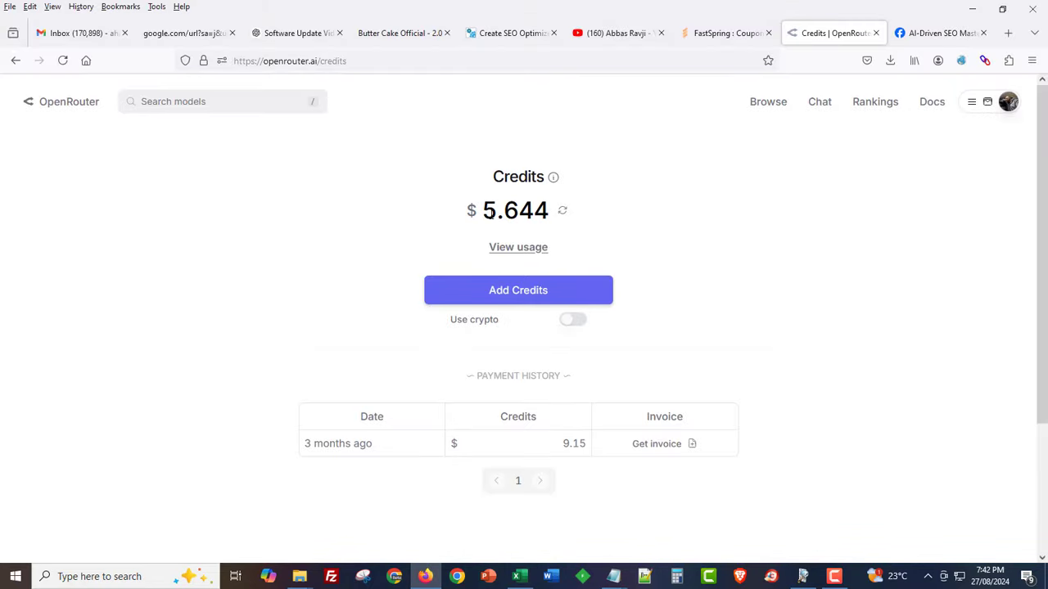
pyautogui.click(558, 216)
pyautogui.click(803, 577)
pyautogui.click(803, 577)
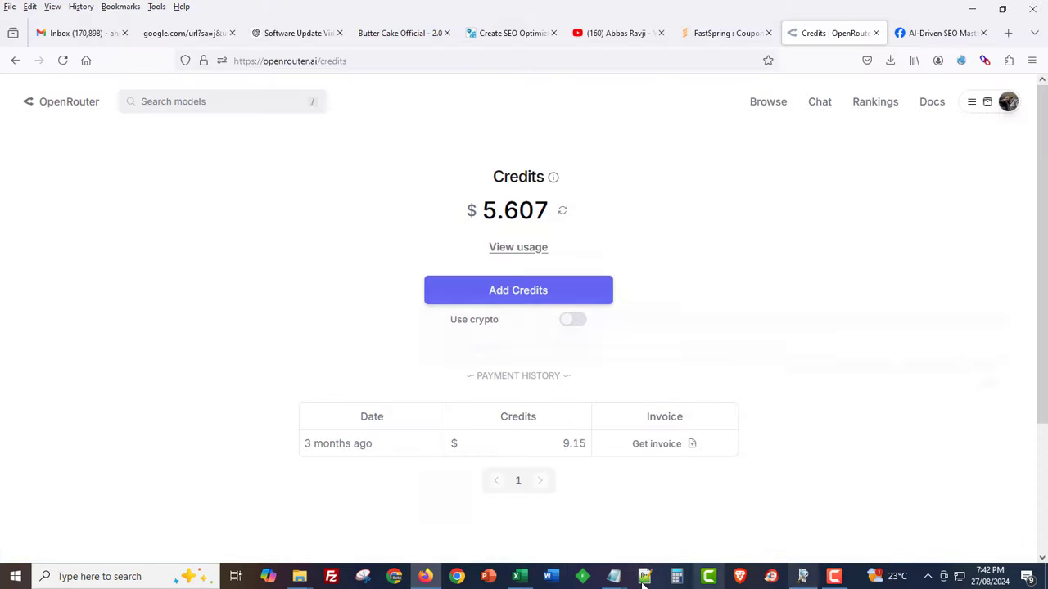
# Return to the combined CSV in Excel and inspect the article content in C23
pyautogui.click(518, 576)
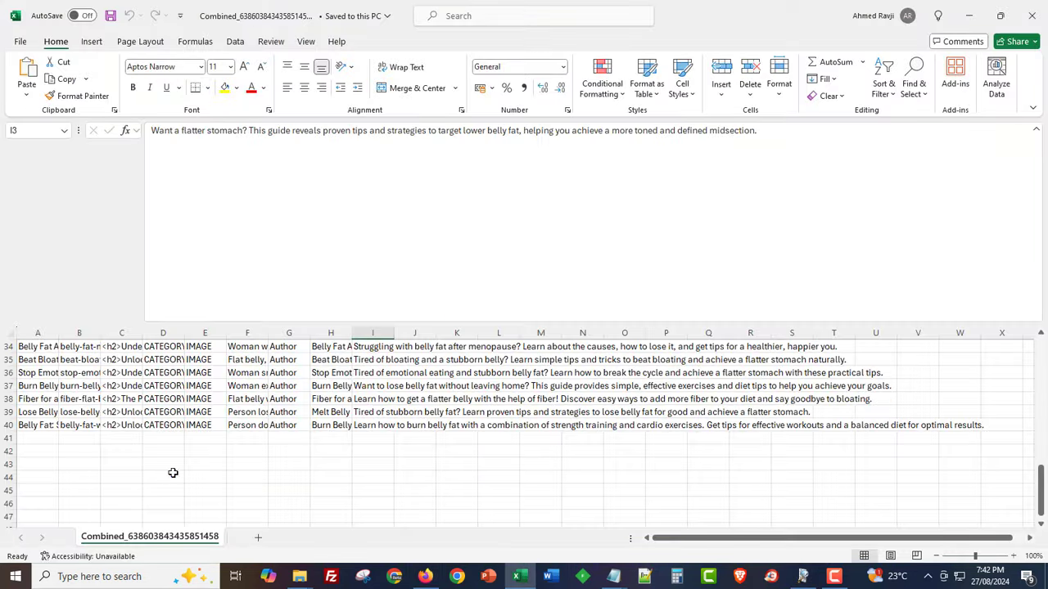
pyautogui.scroll(6, 173, 472)
pyautogui.click(141, 439)
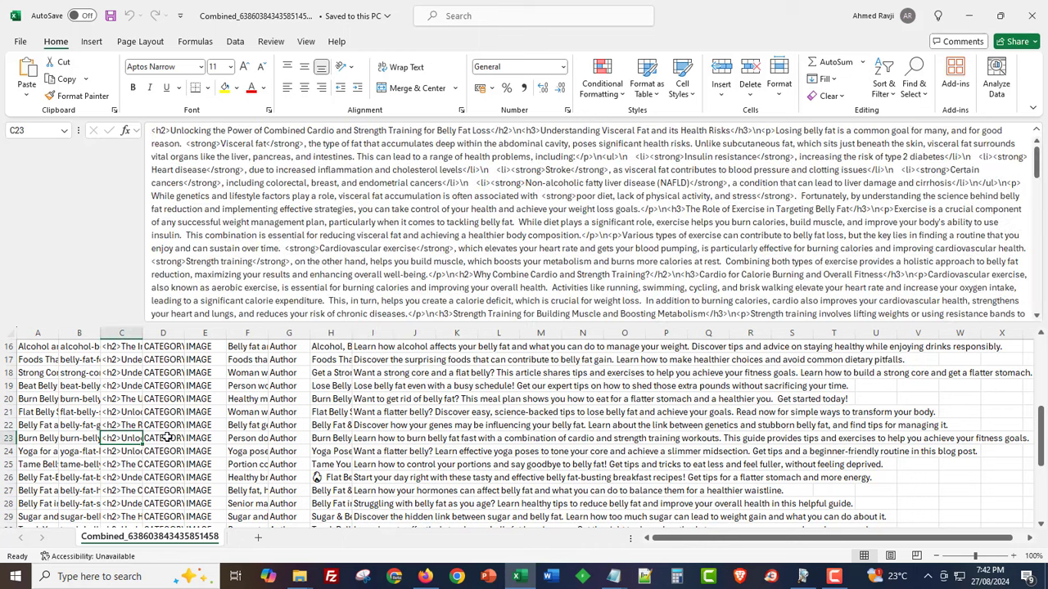
# Remove every \n from the article content in column C by replacing all occurrences with nothing, and close Find and Replace
pyautogui.click(132, 334)
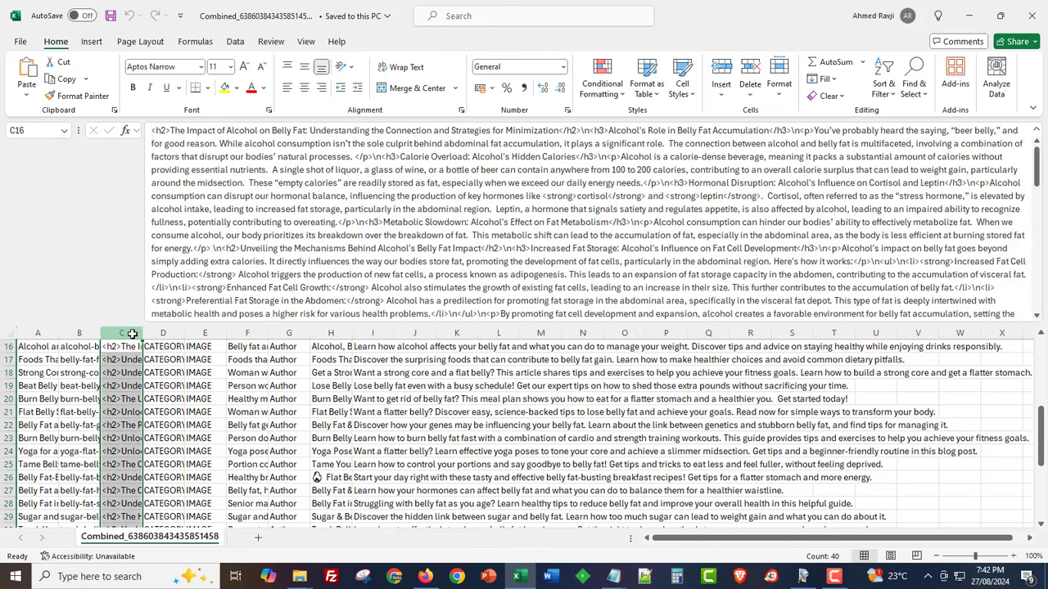
pyautogui.hotkey('ctrl', 'f')
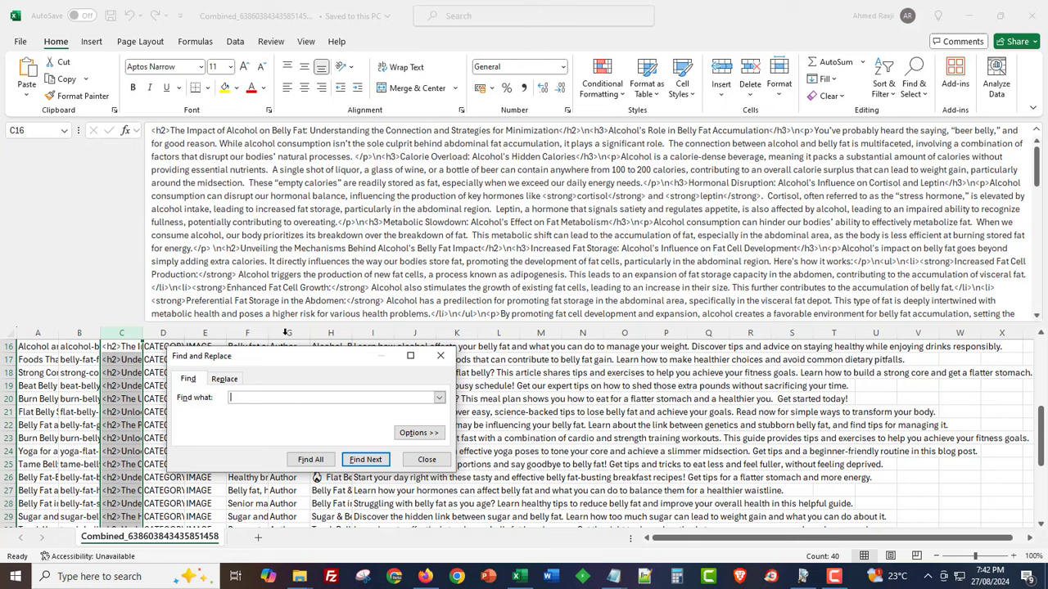
pyautogui.click(225, 378)
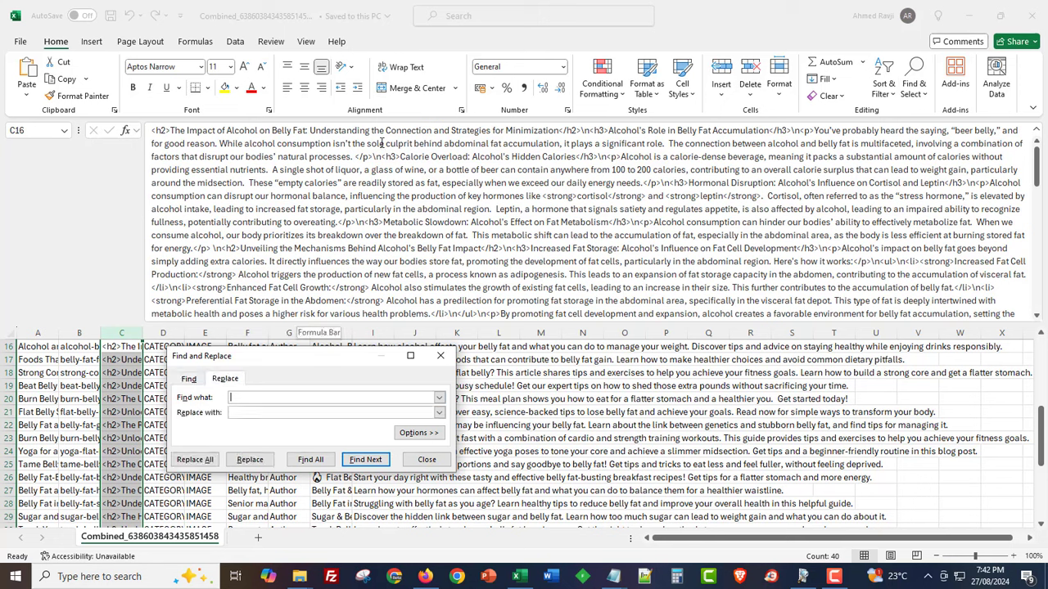
pyautogui.doubleClick(585, 130)
pyautogui.hotkey('ctrl', 'c')
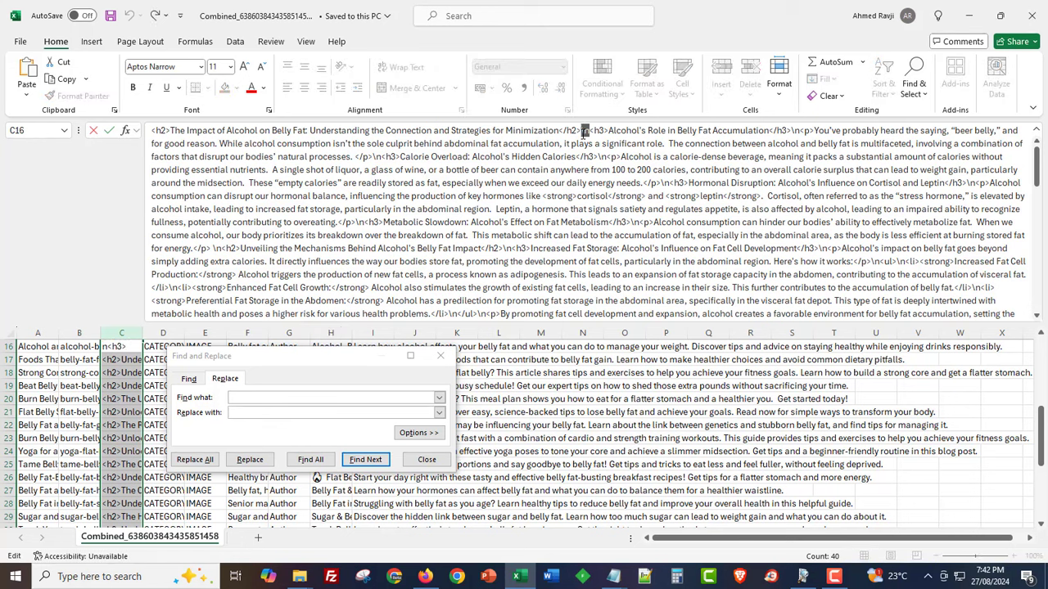
pyautogui.click(297, 400)
pyautogui.hotkey('ctrl', 'v')
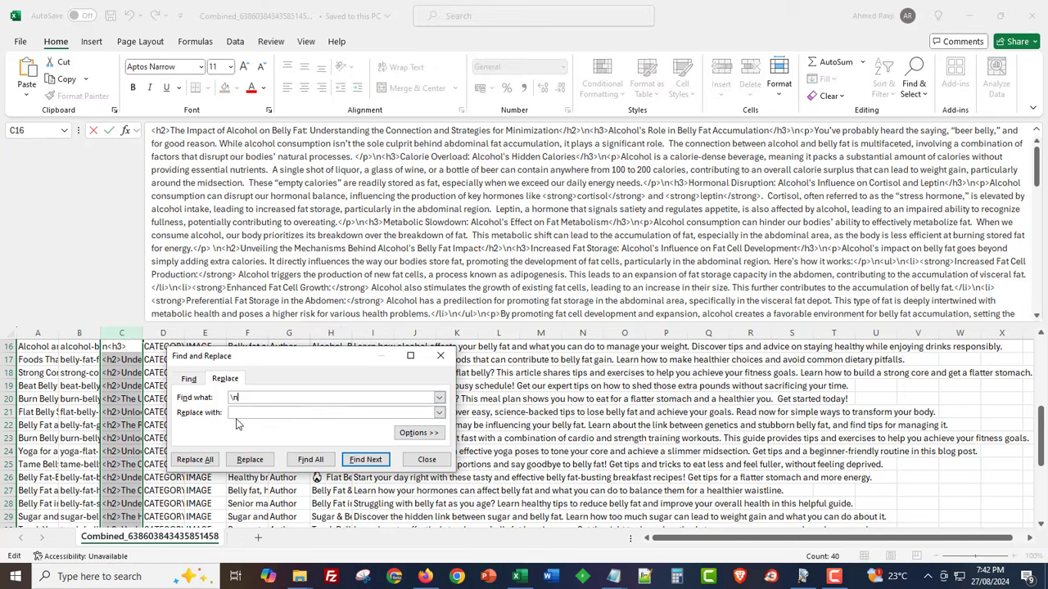
pyautogui.click(195, 459)
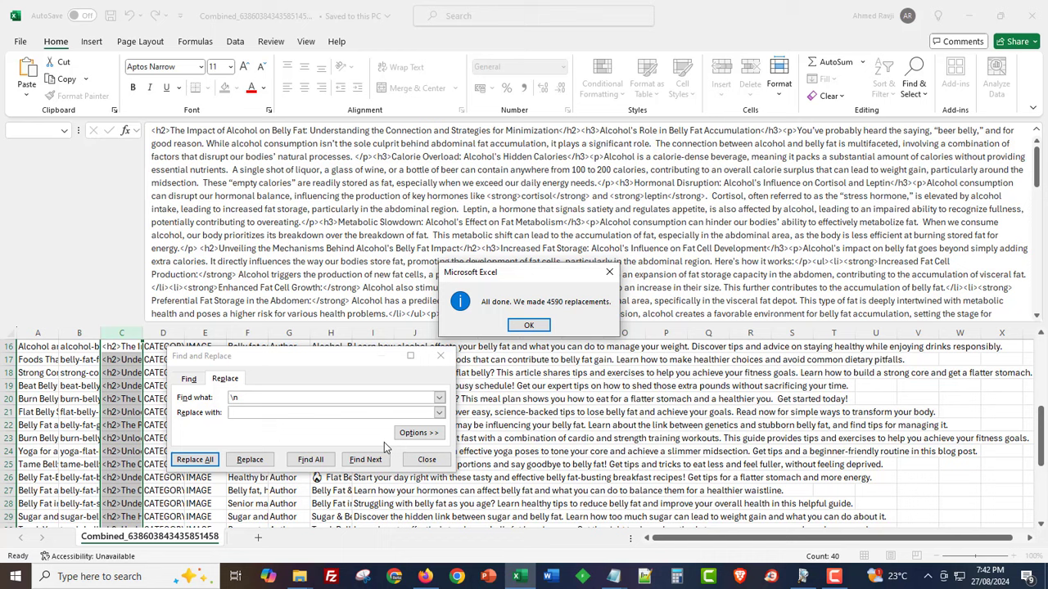
pyautogui.click(529, 325)
pyautogui.click(440, 356)
# Copy the complete article HTML from cell C23
pyautogui.click(174, 451)
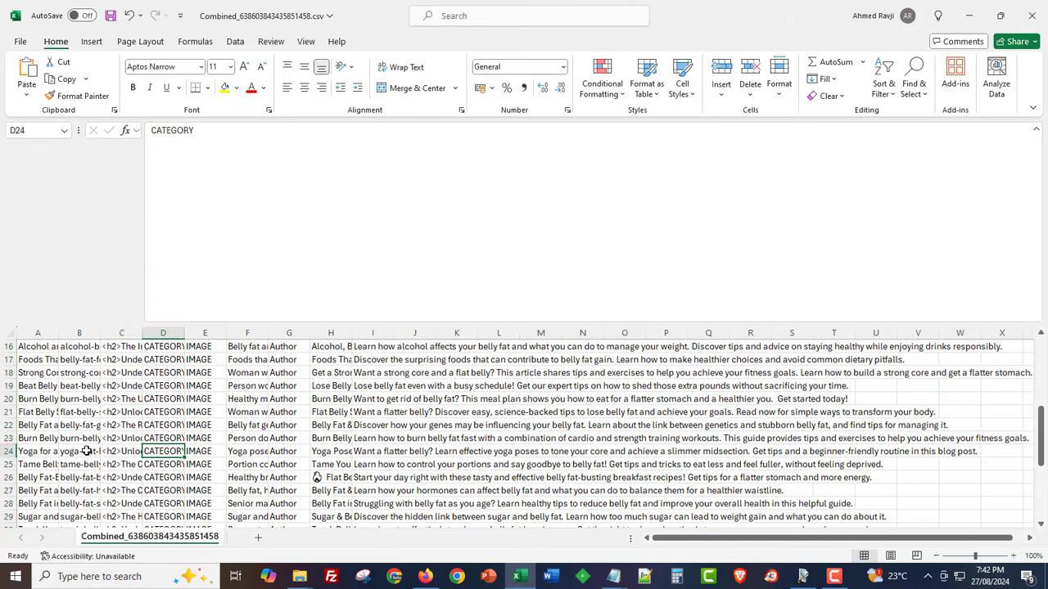
pyautogui.click(124, 436)
pyautogui.click(352, 203)
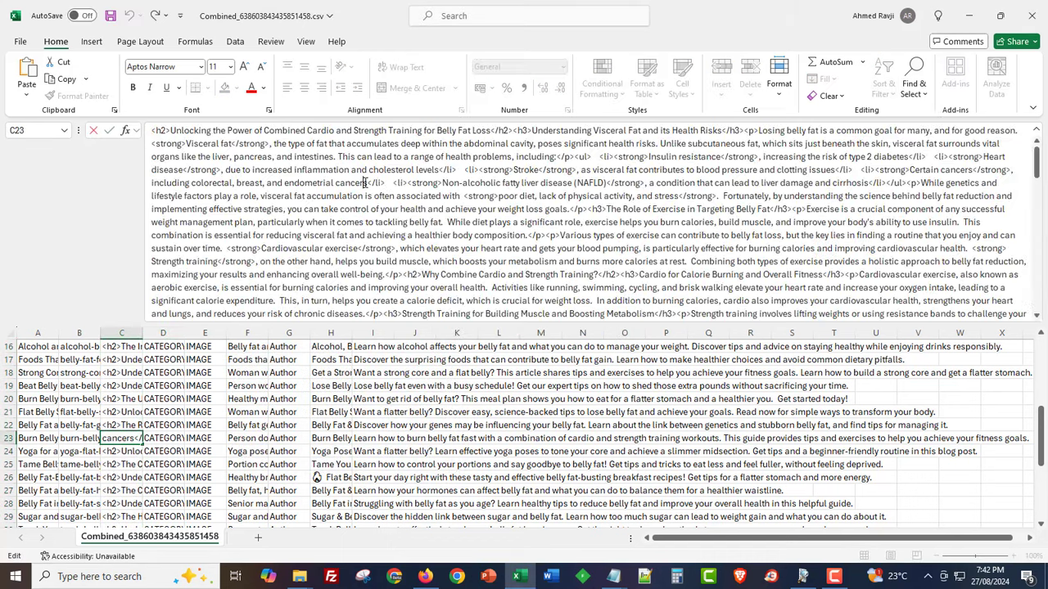
pyautogui.hotkey('ctrl', 'a')
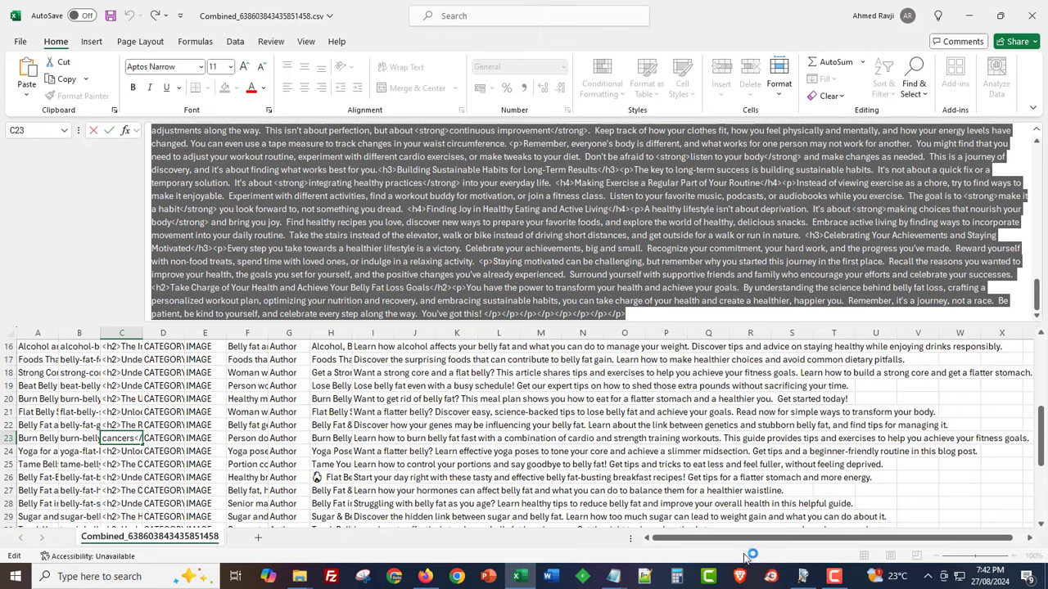
# Switch to PromptGeneratorAI's Editor and replace the document's entire source code with the copied article HTML
pyautogui.click(803, 576)
pyautogui.click(92, 47)
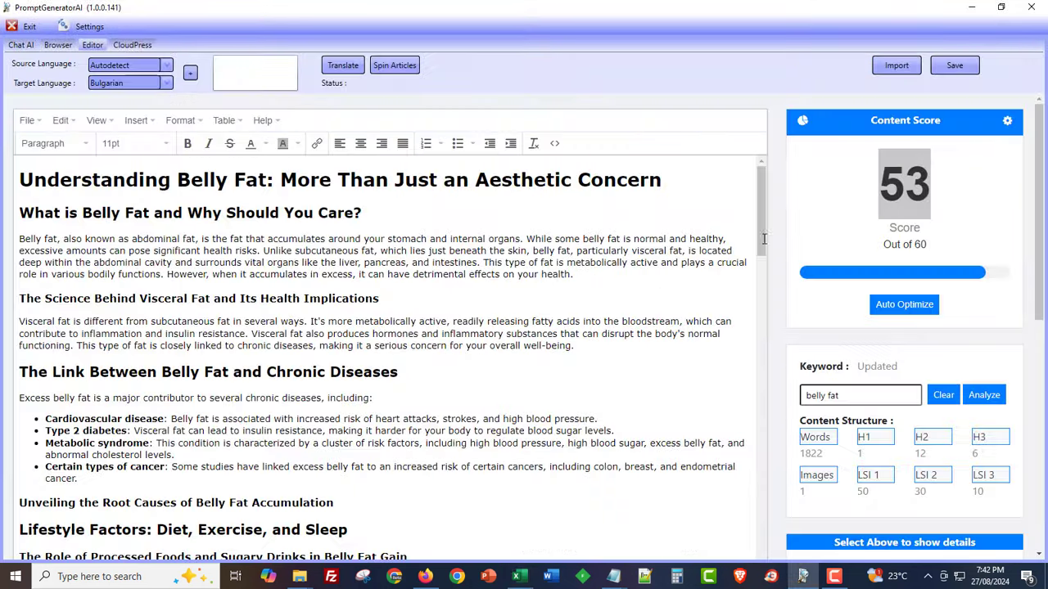
pyautogui.click(554, 144)
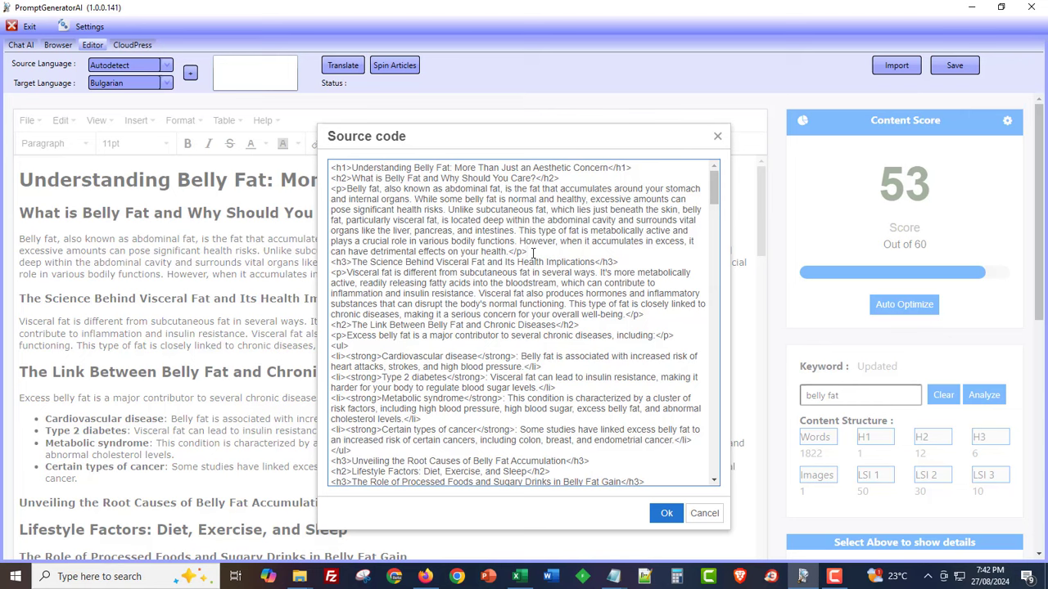
pyautogui.hotkey('ctrl', 'a')
pyautogui.hotkey('ctrl', 'v')
pyautogui.click(666, 513)
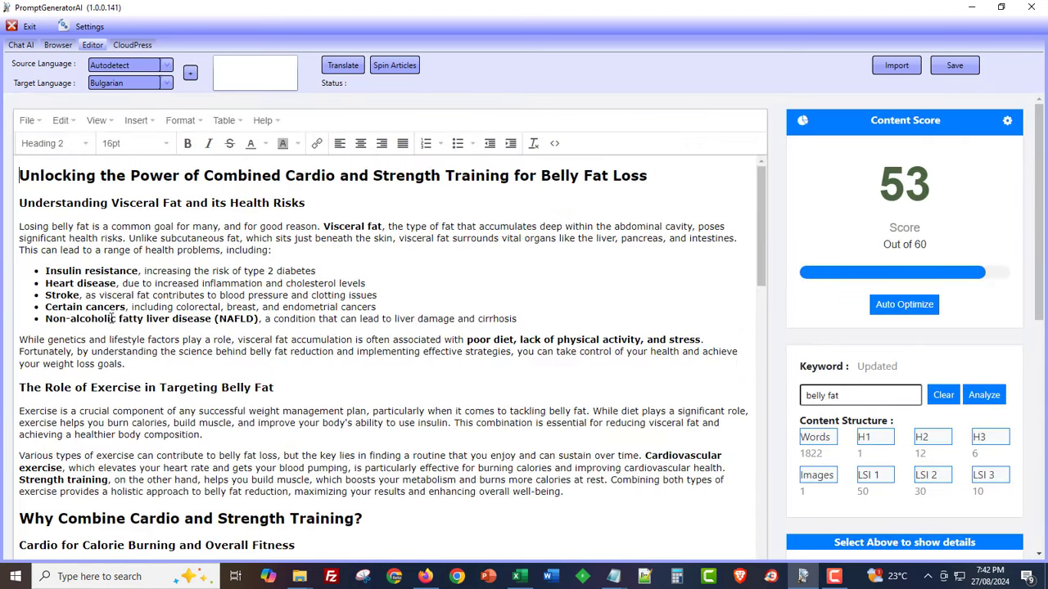
# Read through the formatted article in the editor, including its lists and training table, down to the word count at its end
pyautogui.scroll(-12, 124, 321)
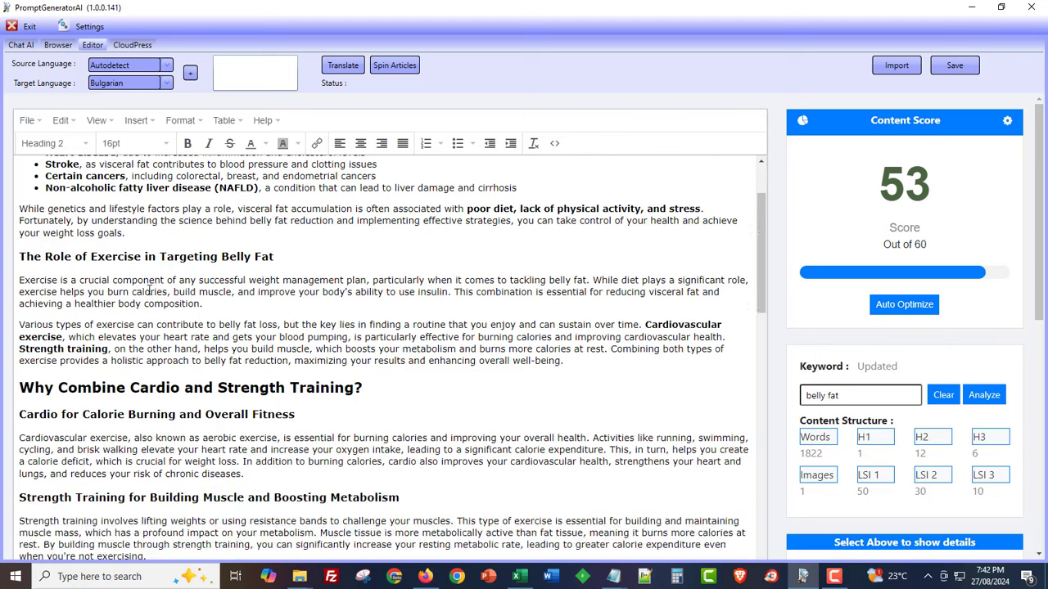
pyautogui.scroll(-4, 150, 291)
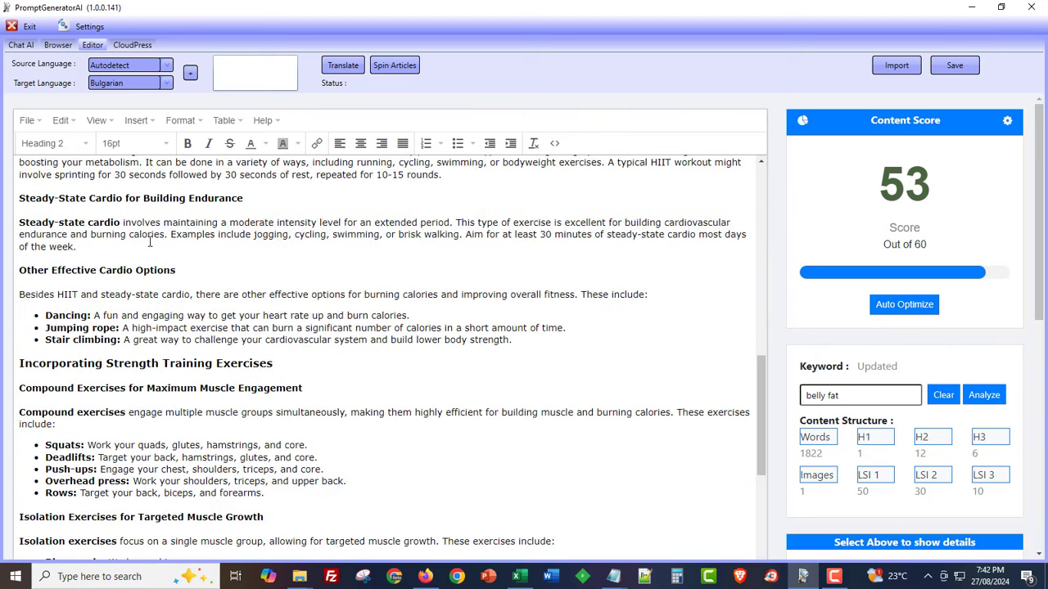
pyautogui.scroll(-3, 153, 353)
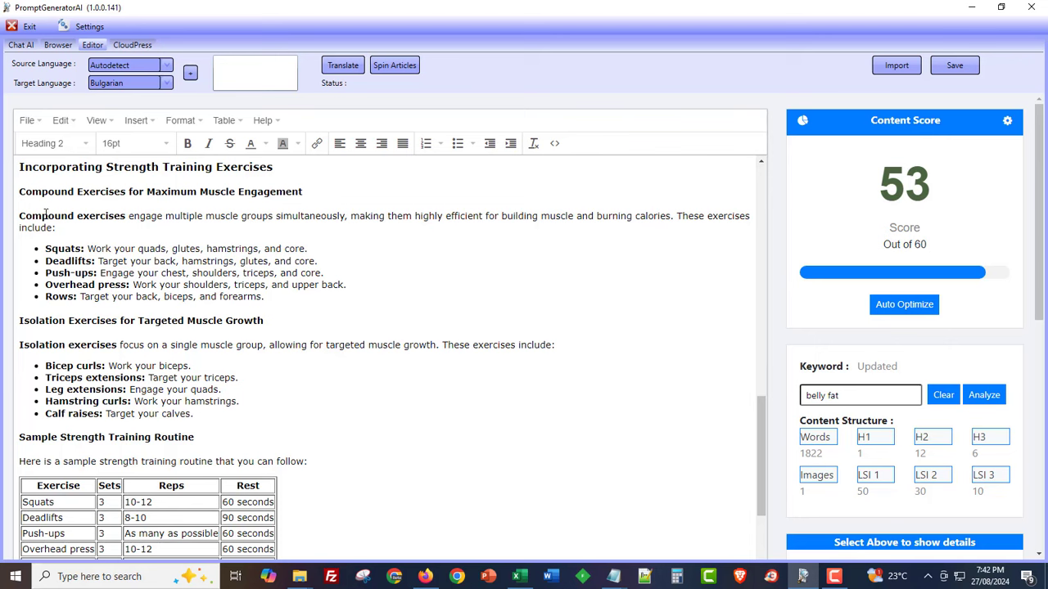
pyautogui.moveTo(41, 216); pyautogui.dragTo(96, 216)
pyautogui.scroll(-2, 131, 295)
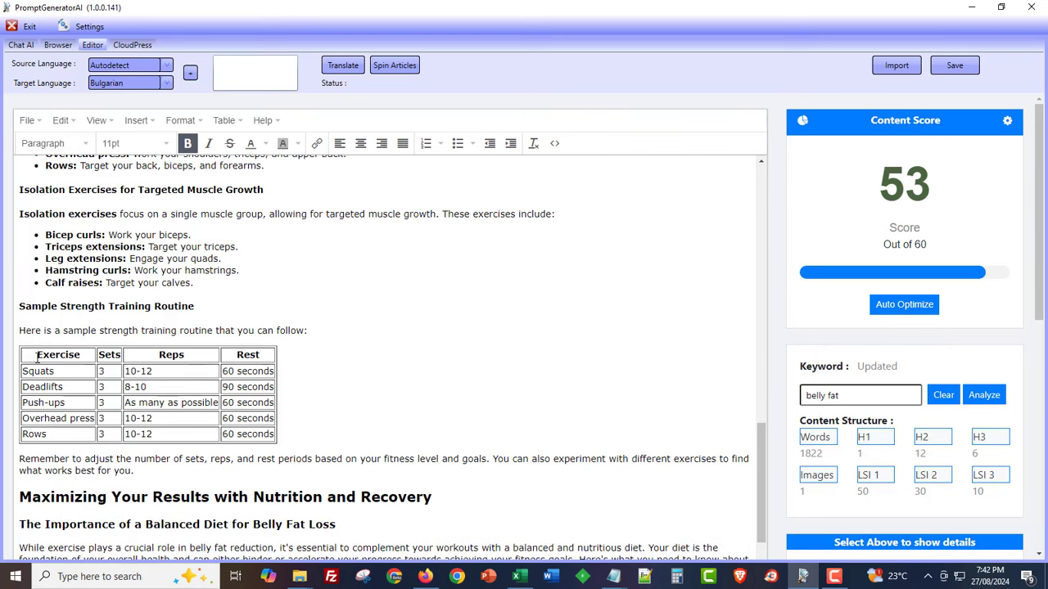
pyautogui.scroll(-12, 262, 402)
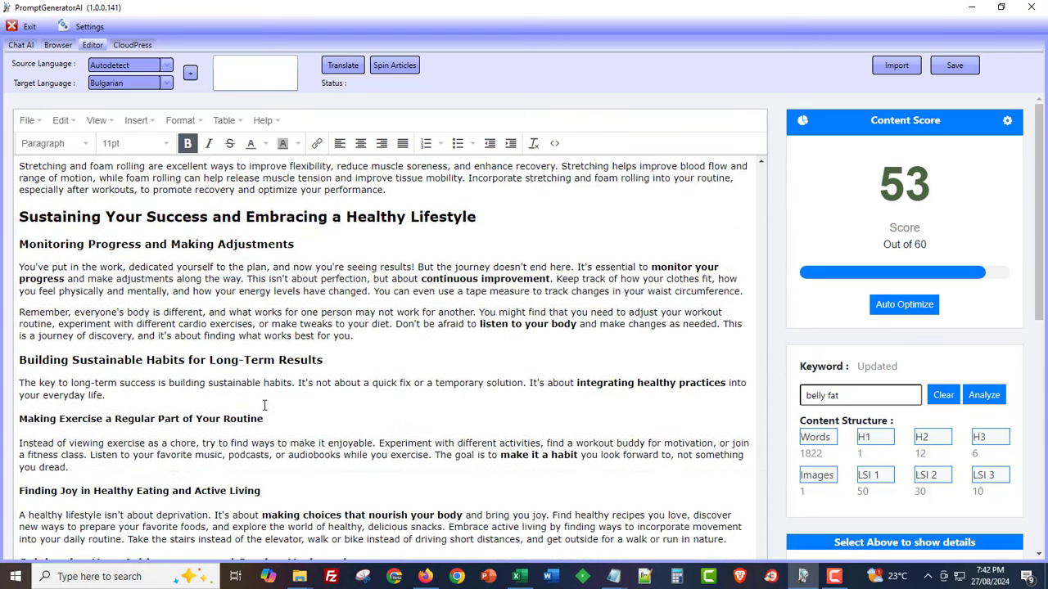
pyautogui.scroll(-10, 284, 412)
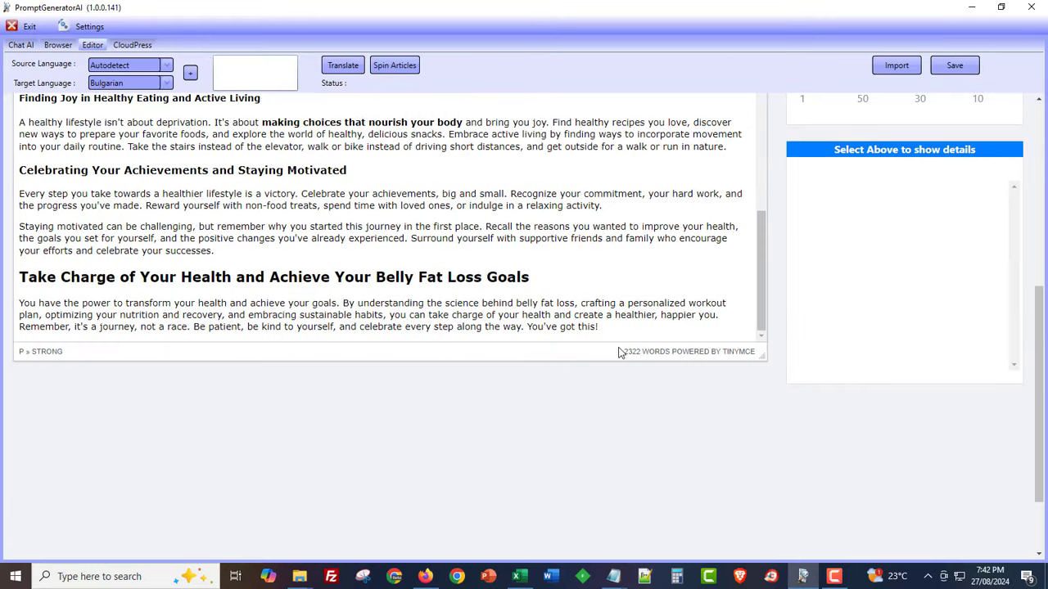
pyautogui.moveTo(620, 355); pyautogui.dragTo(657, 361)
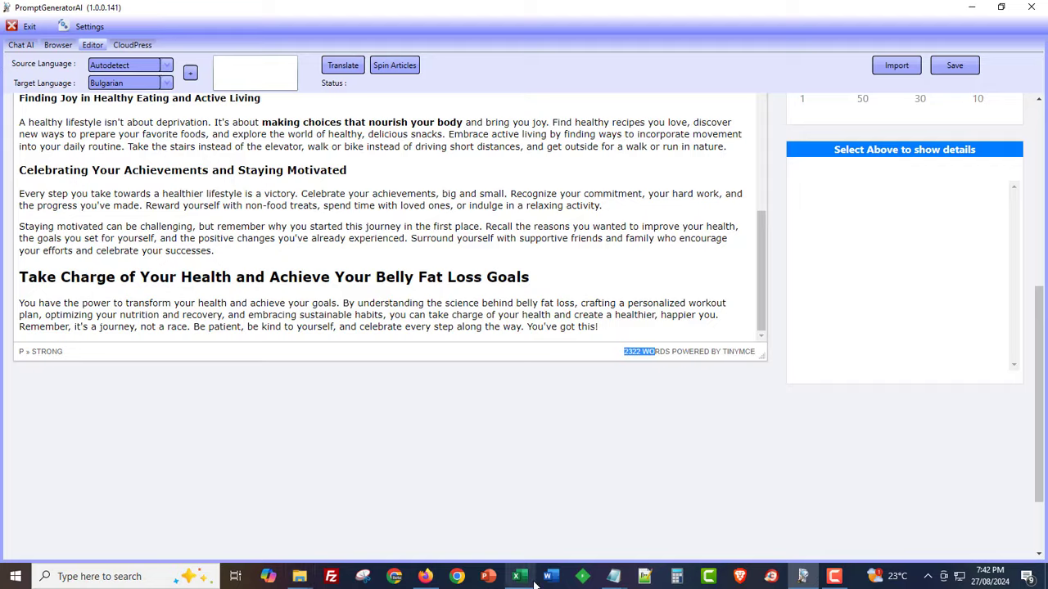
# Inspect the cleaned article content in C16 of the Excel CSV, and recheck the OpenRouter credits balance in Firefox
pyautogui.click(541, 488)
pyautogui.click(178, 370)
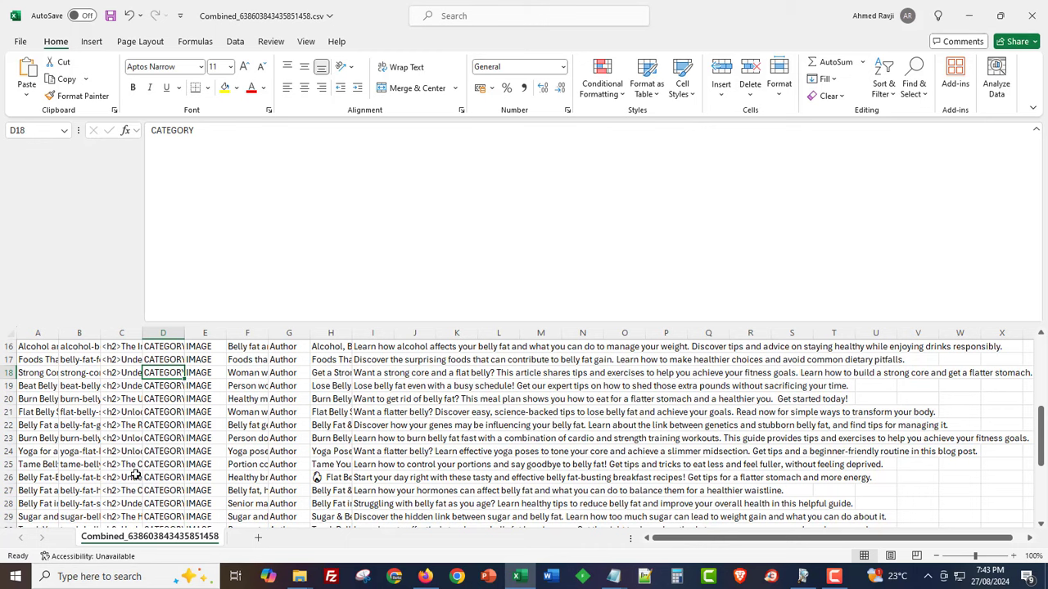
pyautogui.click(133, 347)
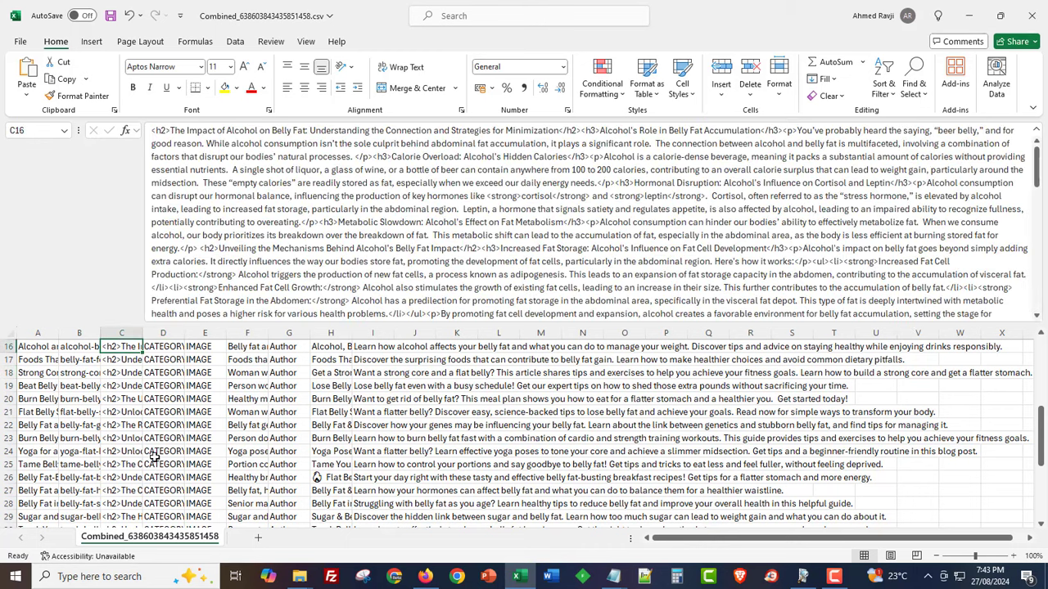
pyautogui.click(430, 573)
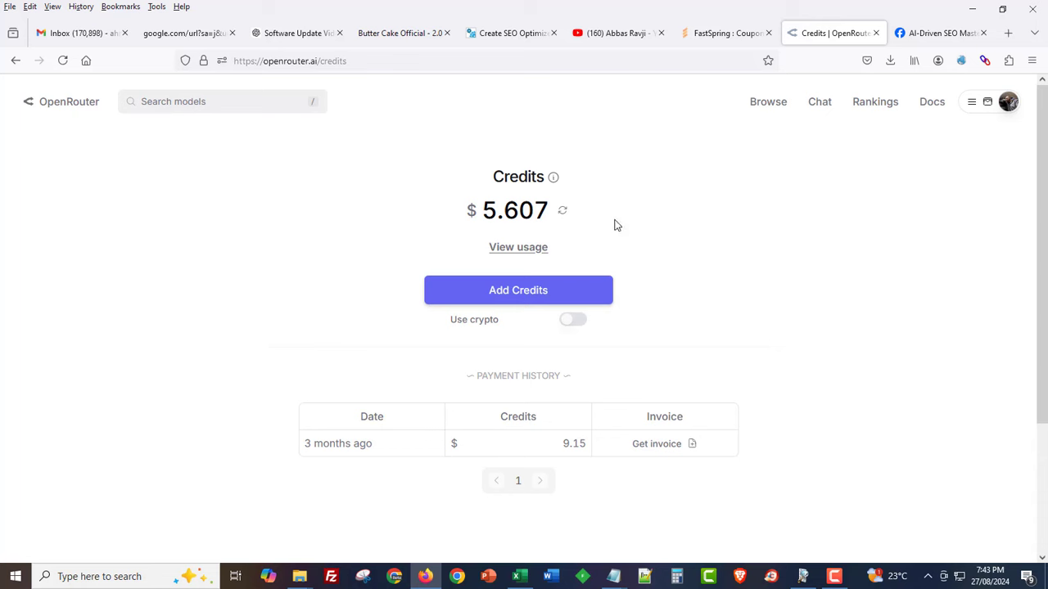
# Switch back to PromptGeneratorAI's Chat AI page and check the automation's progress counter and elapsed time
pyautogui.moveTo(805, 580)
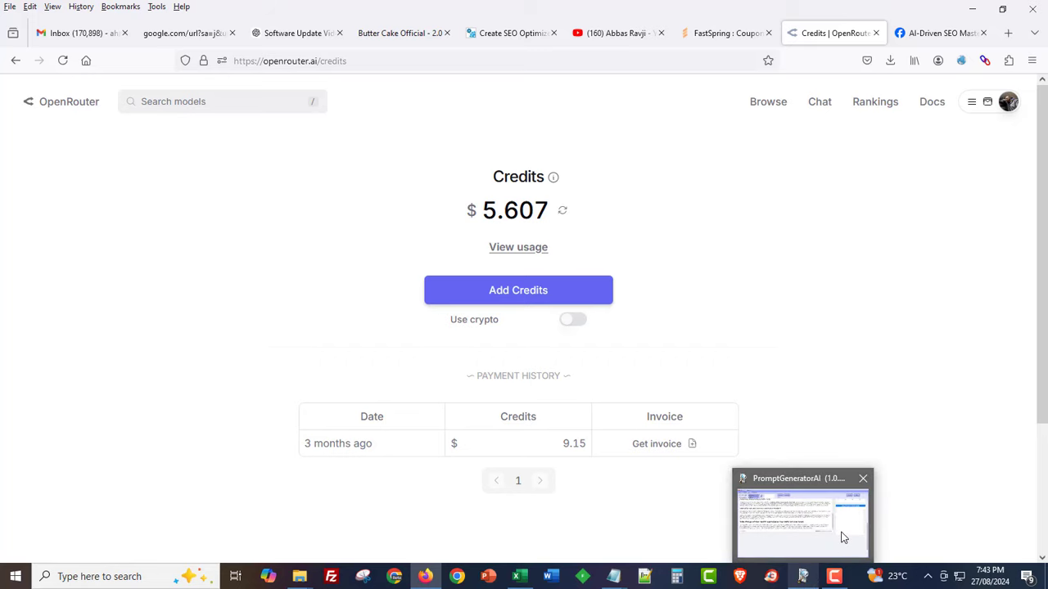
pyautogui.click(842, 537)
pyautogui.click(19, 45)
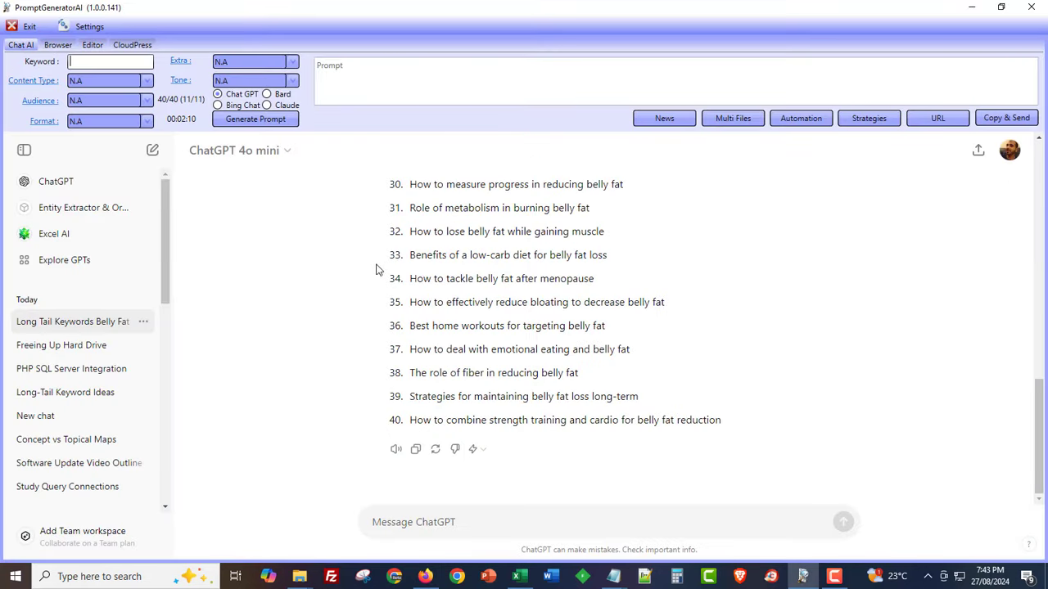
pyautogui.click(250, 123)
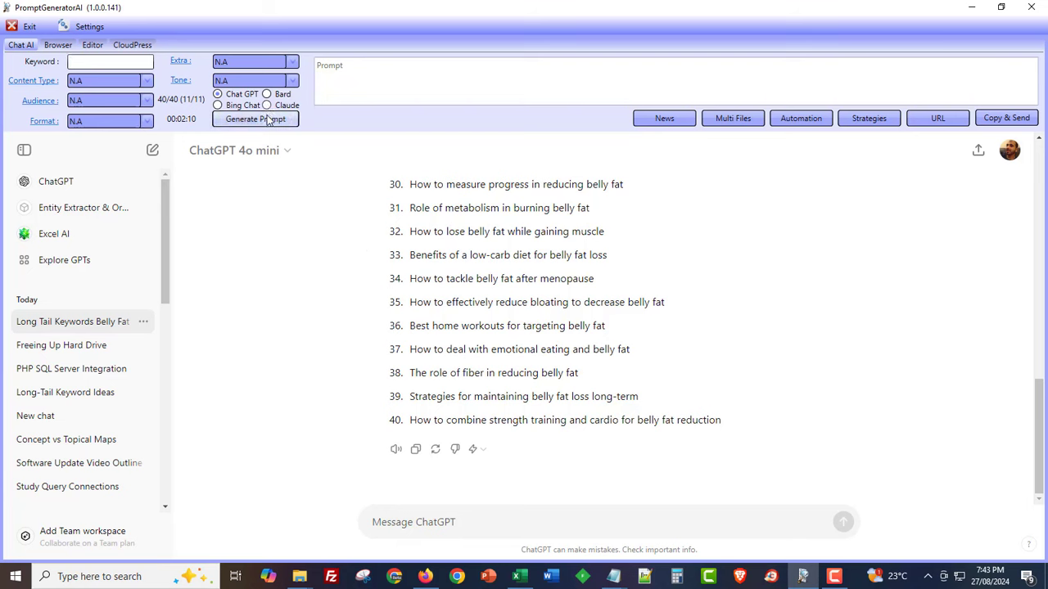
# Open Strategy Management and look through the available strategy categories
pyautogui.click(873, 119)
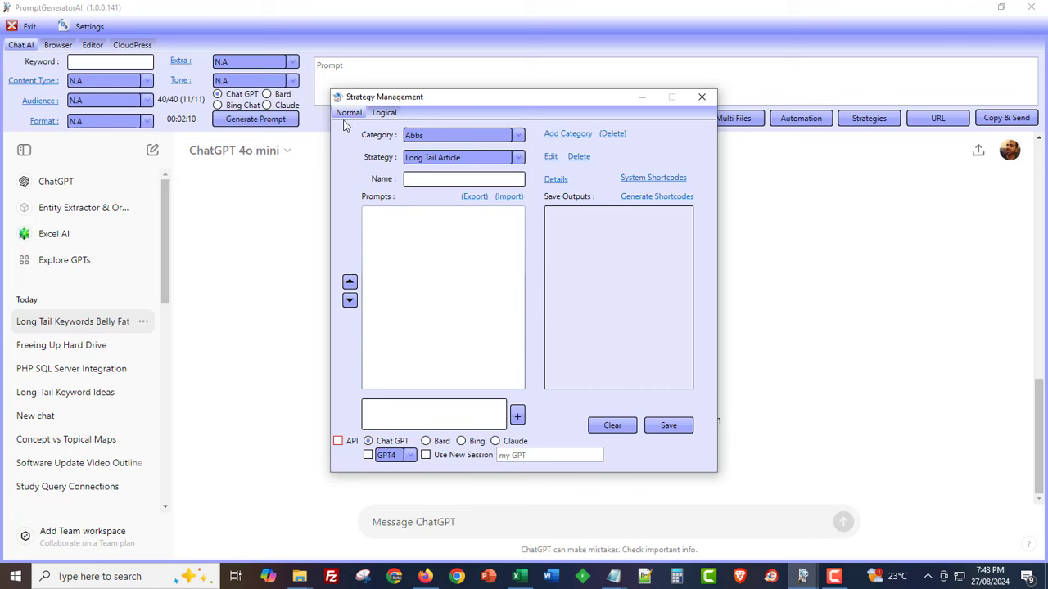
pyautogui.click(452, 136)
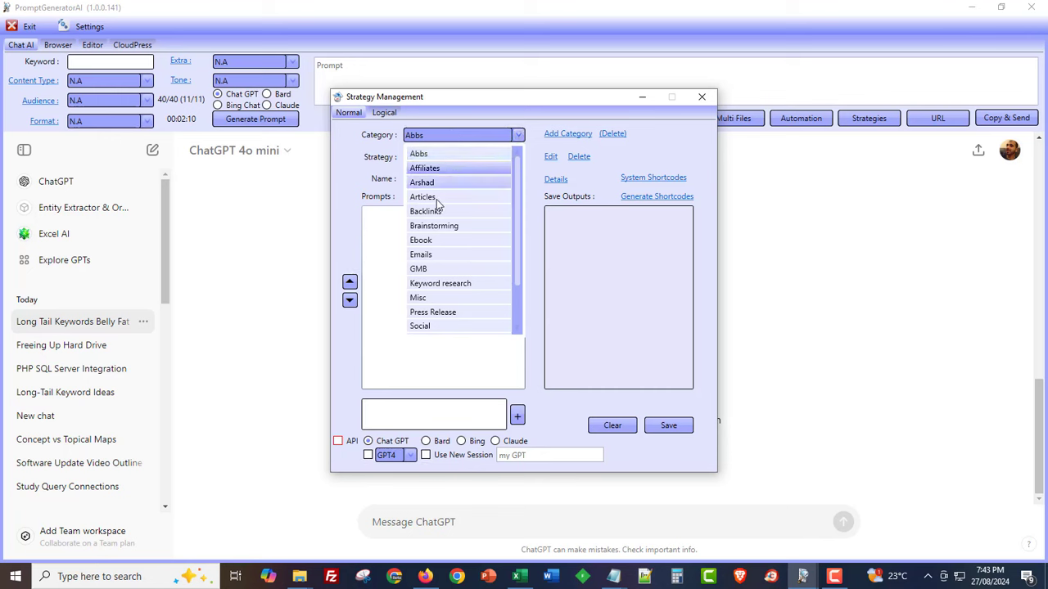
pyautogui.click(369, 172)
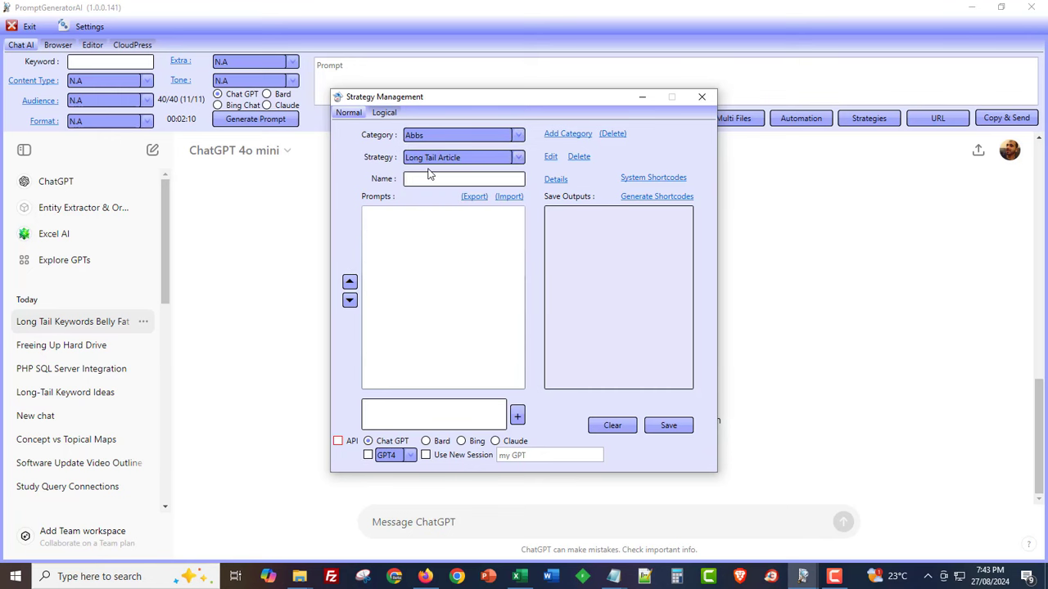
pyautogui.click(446, 135)
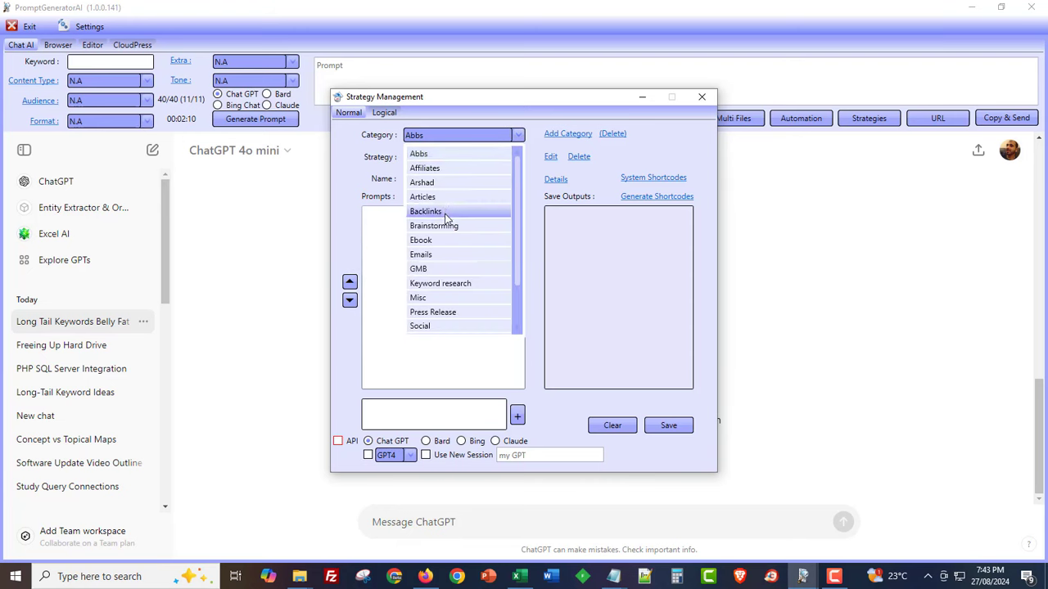
pyautogui.click(440, 283)
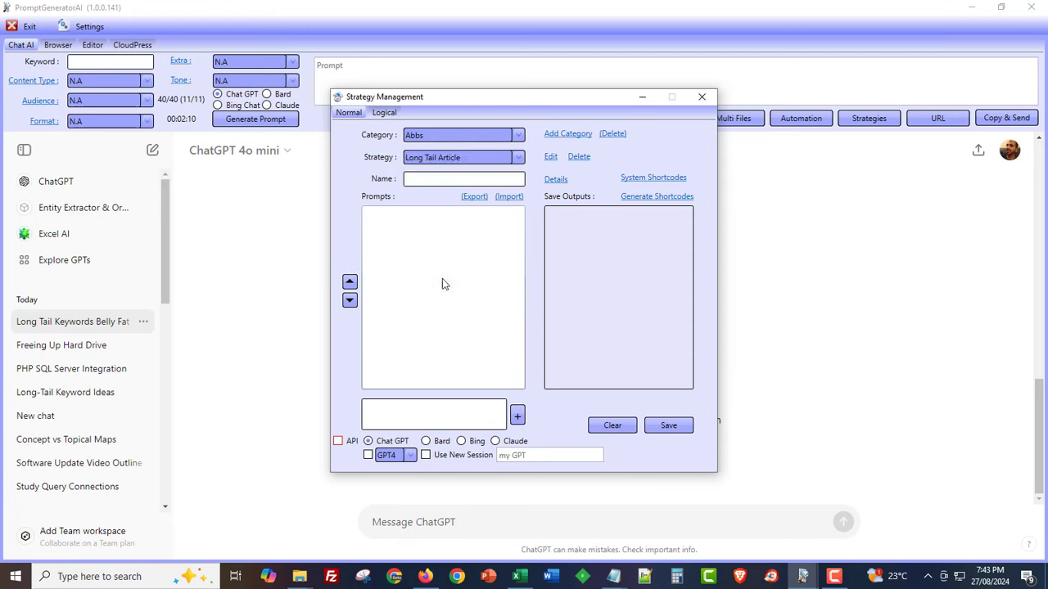
# Browse the Normal strategies and their categories, including Keyword research, and switch to the Logical strategies
pyautogui.click(449, 164)
pyautogui.click(450, 166)
pyautogui.click(450, 138)
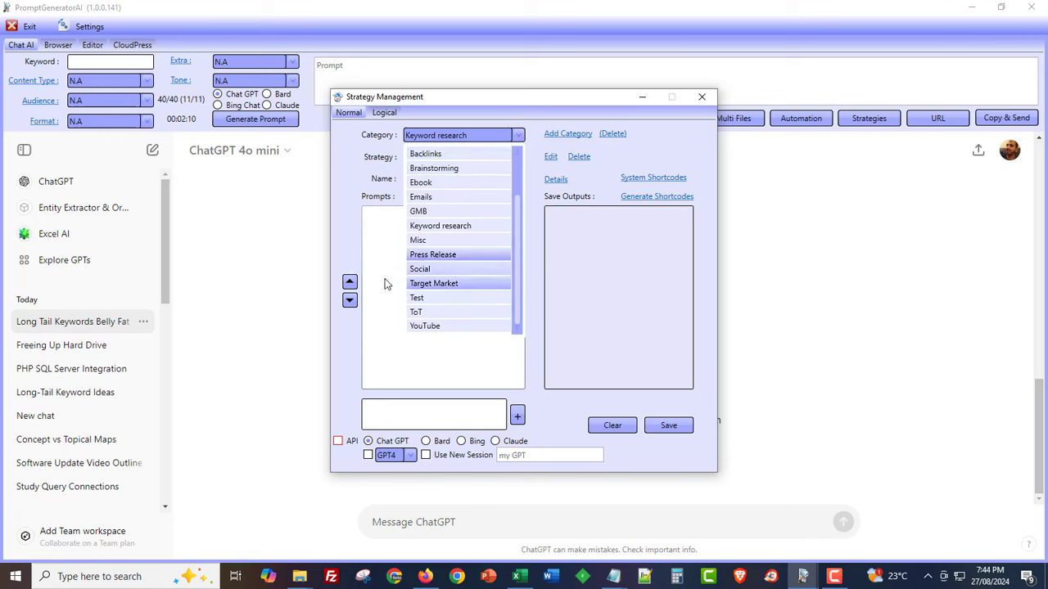
pyautogui.click(393, 302)
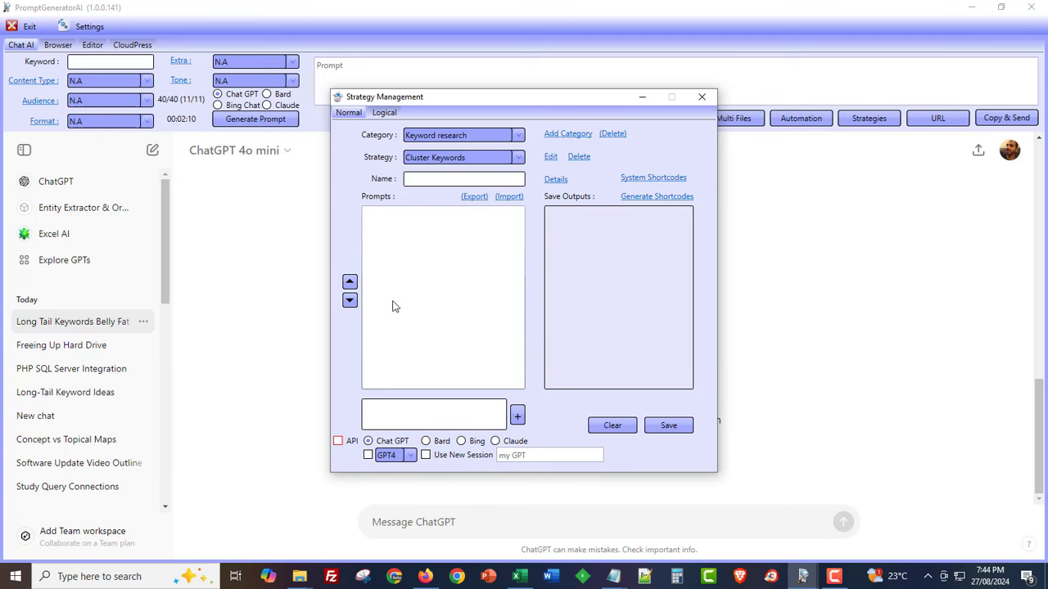
pyautogui.click(383, 115)
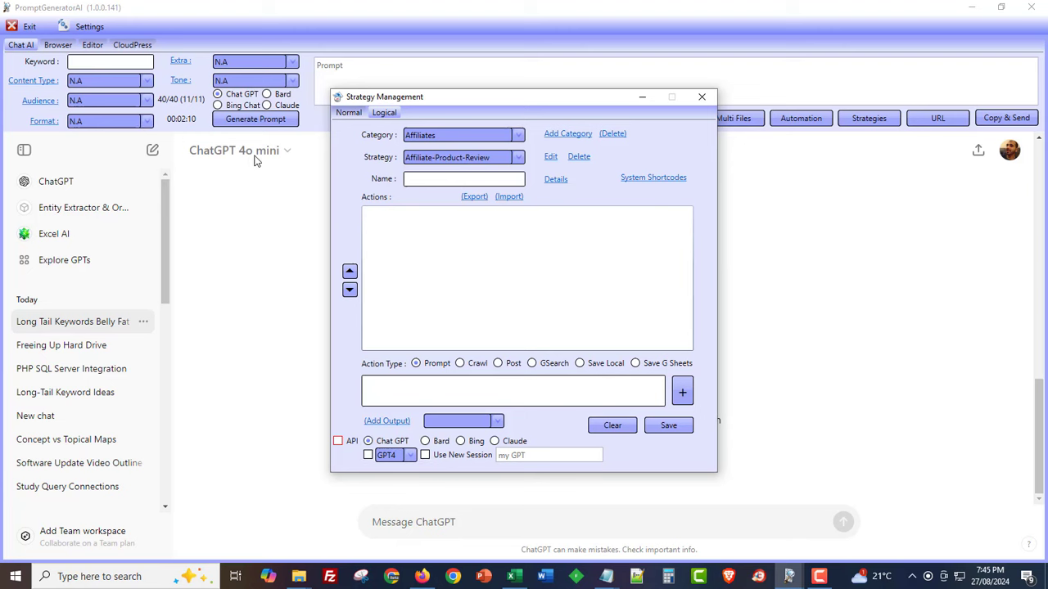
# Enable the GPT4 model option for the logical strategy and look over its model choices and custom GPT name field
pyautogui.click(368, 456)
pyautogui.click(408, 455)
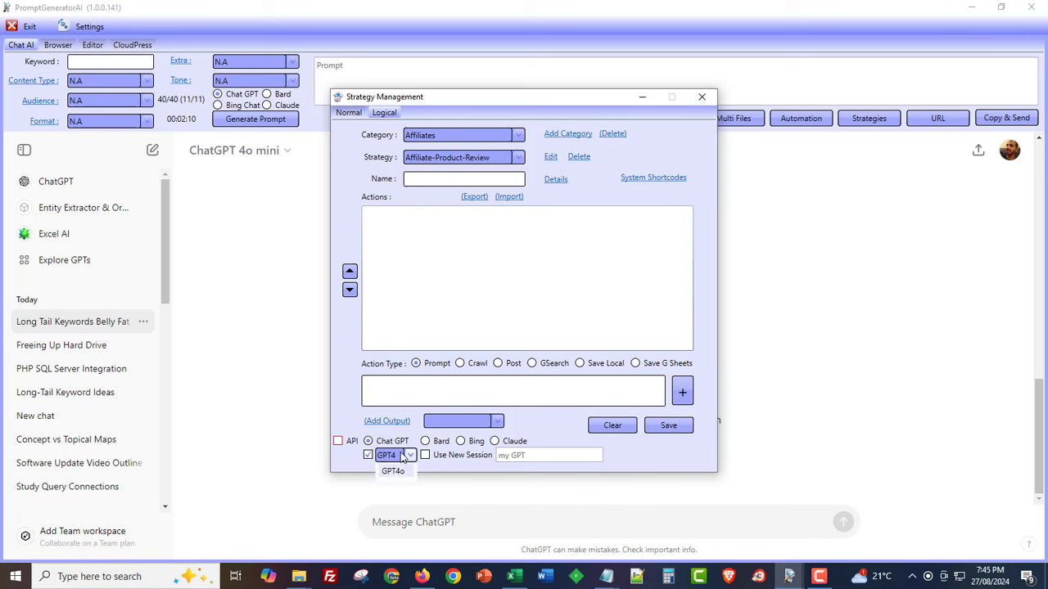
pyautogui.click(519, 455)
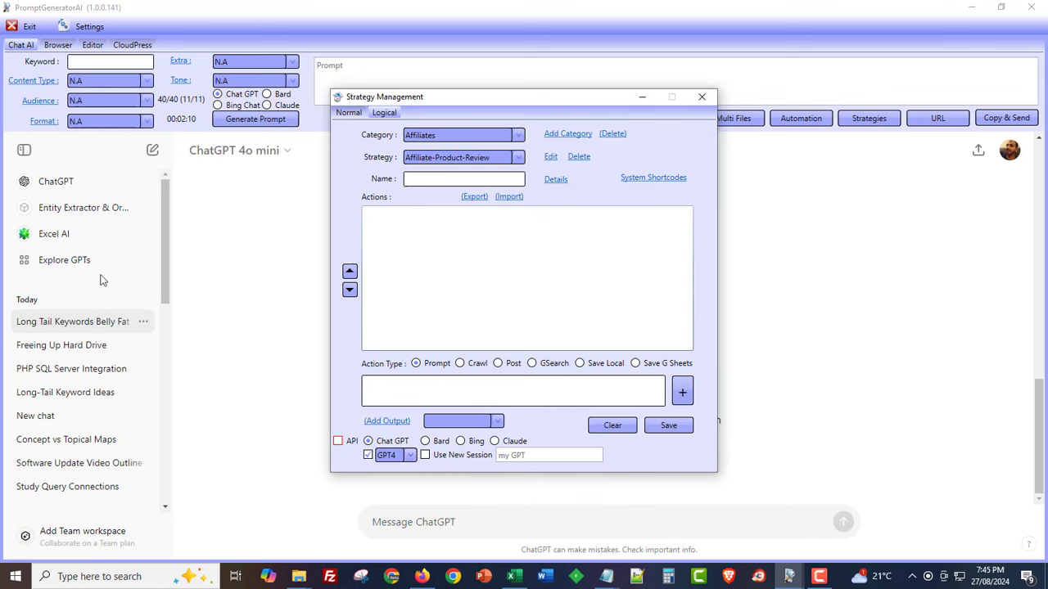
pyautogui.click(556, 455)
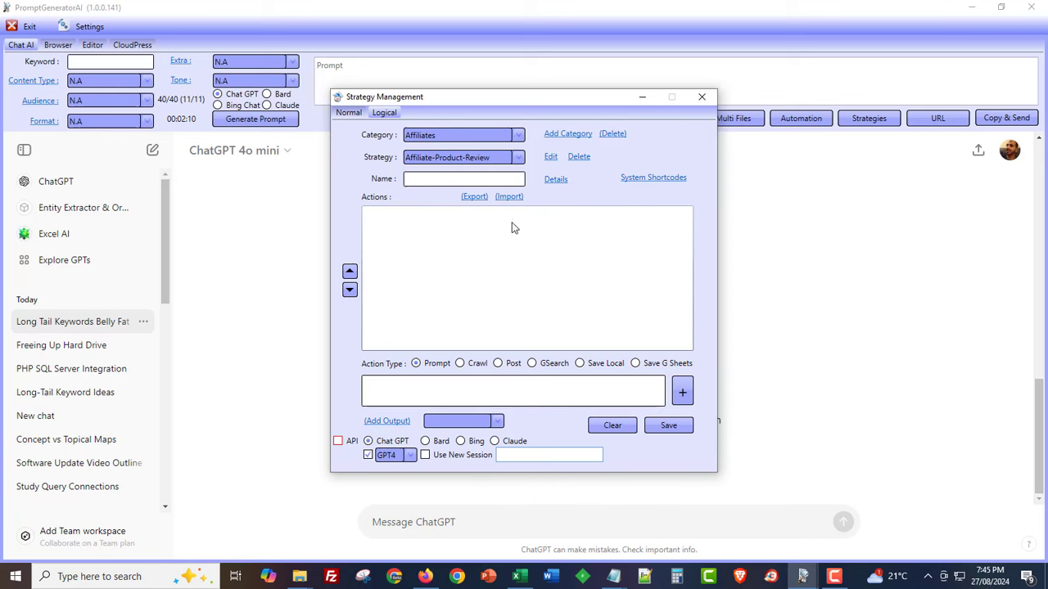
# Add a GSearch action as the first action of the logical strategy
pyautogui.click(385, 396)
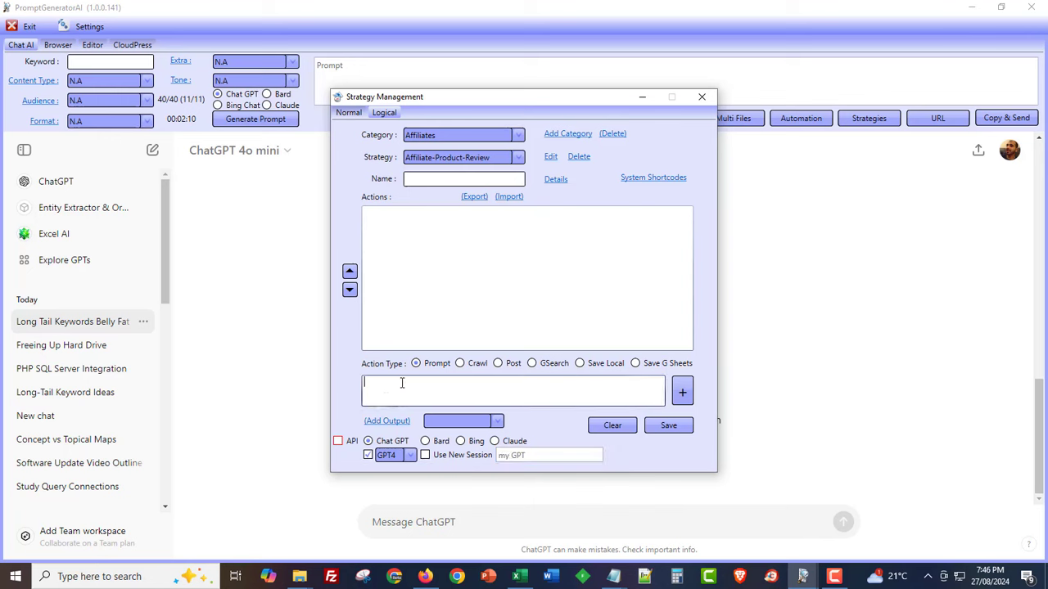
pyautogui.click(532, 365)
pyautogui.click(682, 391)
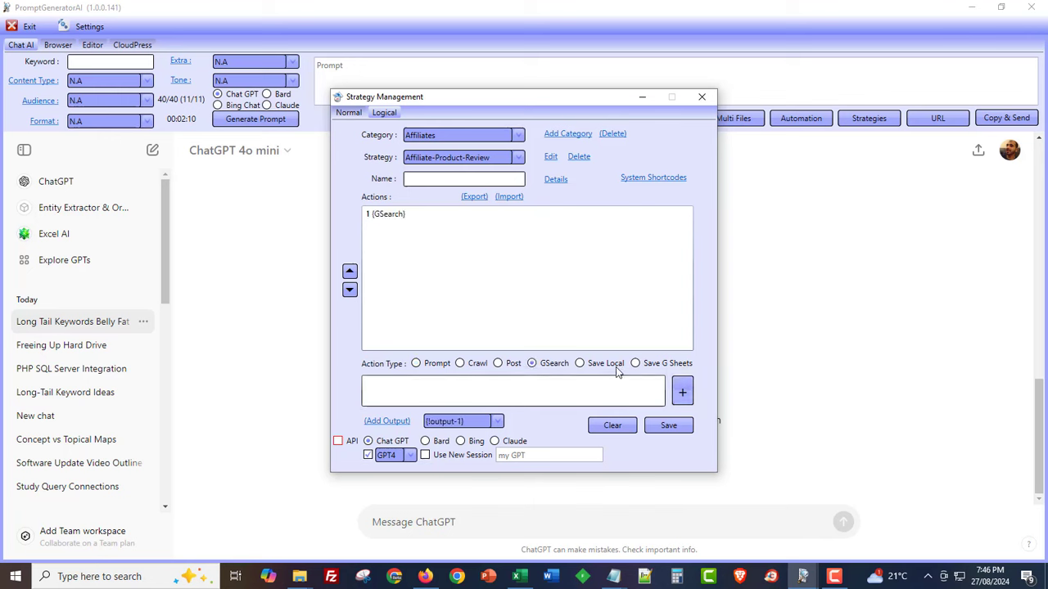
# Add a Bard prompt action reading "using the content below extract all of the lsi terms", followed by {!output-1} in doubled quotation marks
pyautogui.click(415, 364)
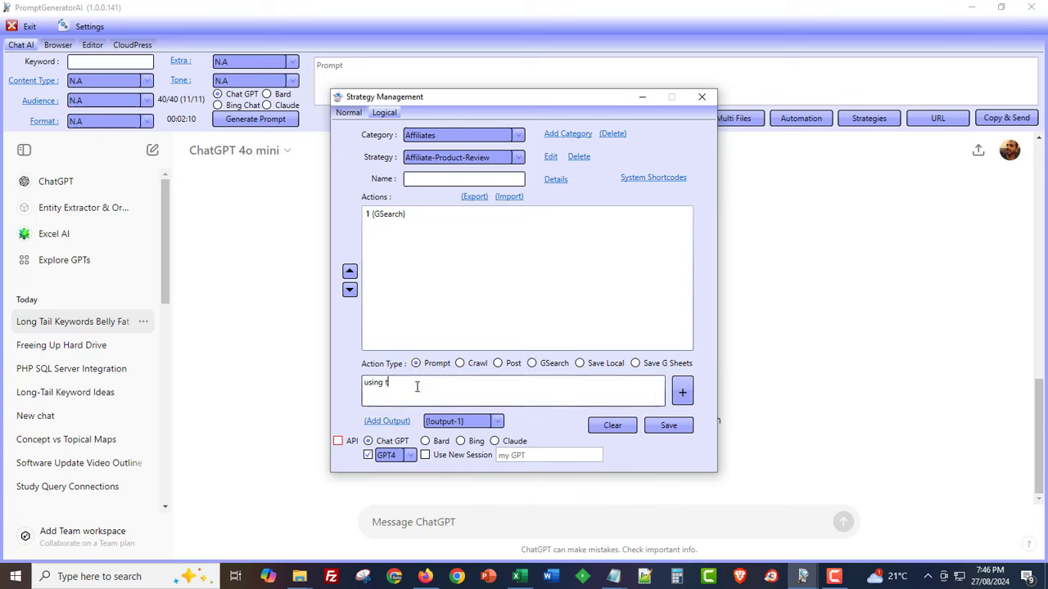
pyautogui.write('he content below extract all of the lsi term')
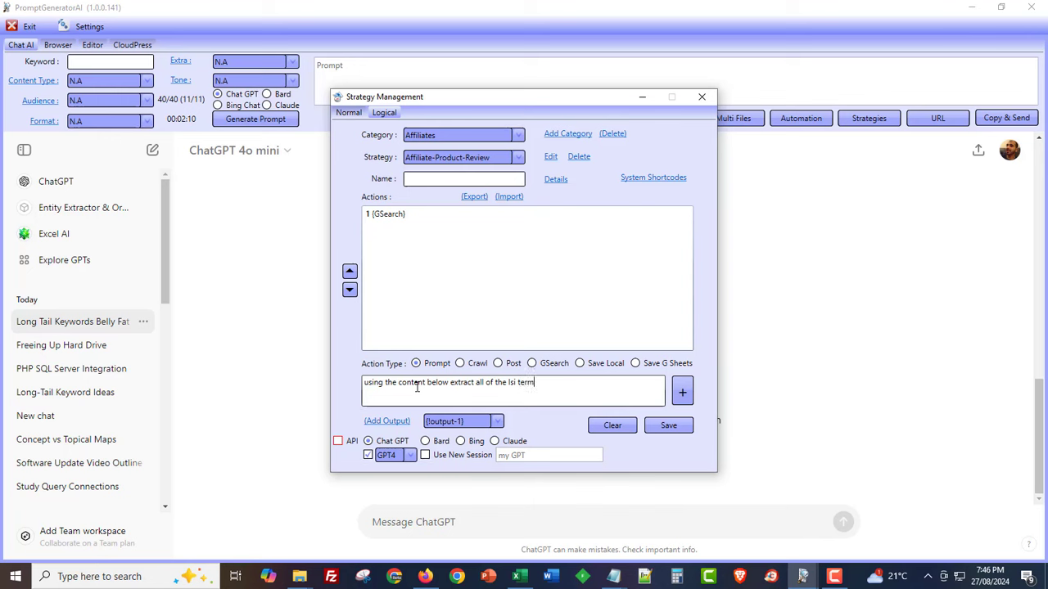
pyautogui.write('s')
pyautogui.press('Return')
pyautogui.press('Return')
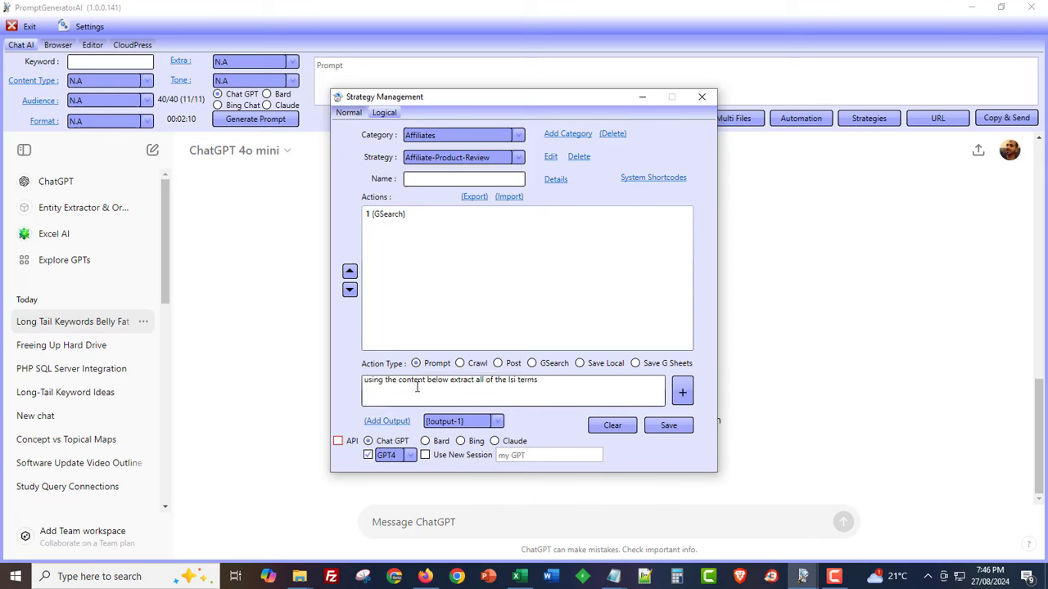
pyautogui.write('"""')
pyautogui.click(389, 422)
pyautogui.click(426, 441)
pyautogui.click(684, 393)
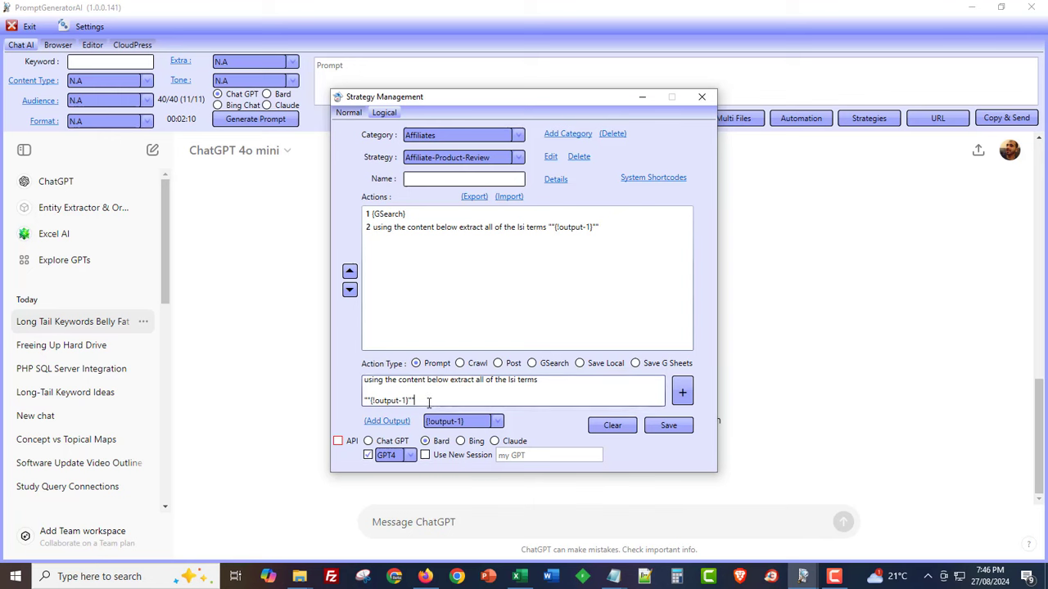
# Replace the prompt text with "Create a seo optimized article for the keyword {!keyword} be sure to include the important lsi terms below"
pyautogui.moveTo(427, 402); pyautogui.dragTo(357, 387)
pyautogui.write('U')
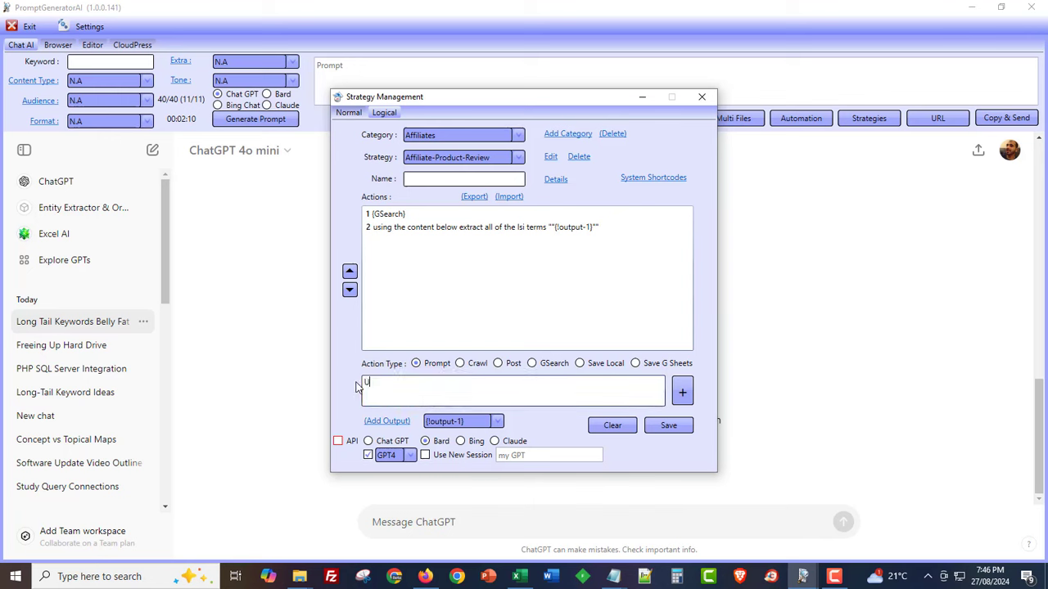
pyautogui.write('reate a seo optimized article fo')
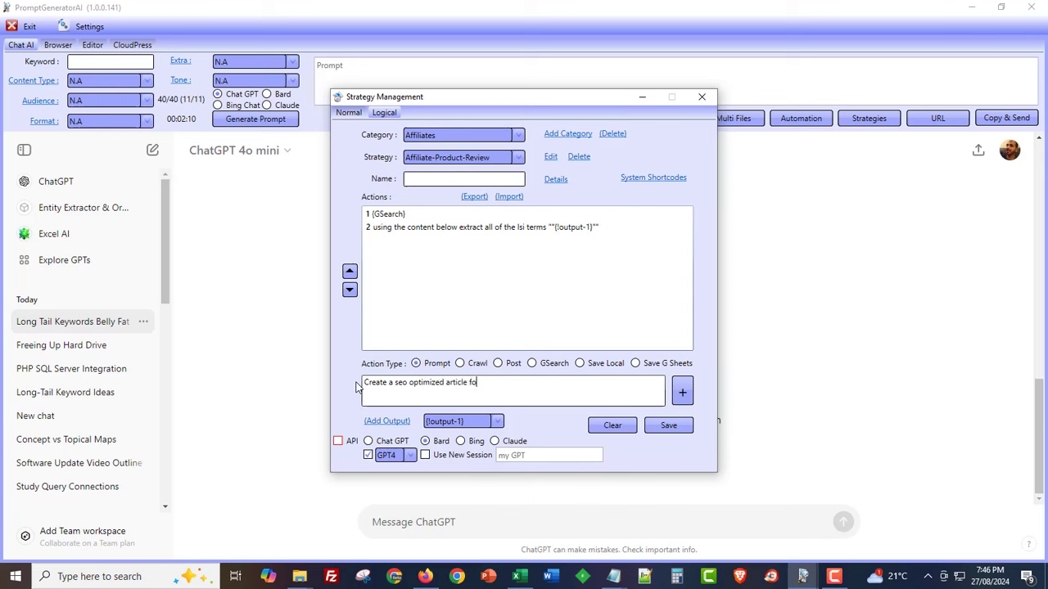
pyautogui.write('r the keyword {!keyword')
pyautogui.click(626, 182)
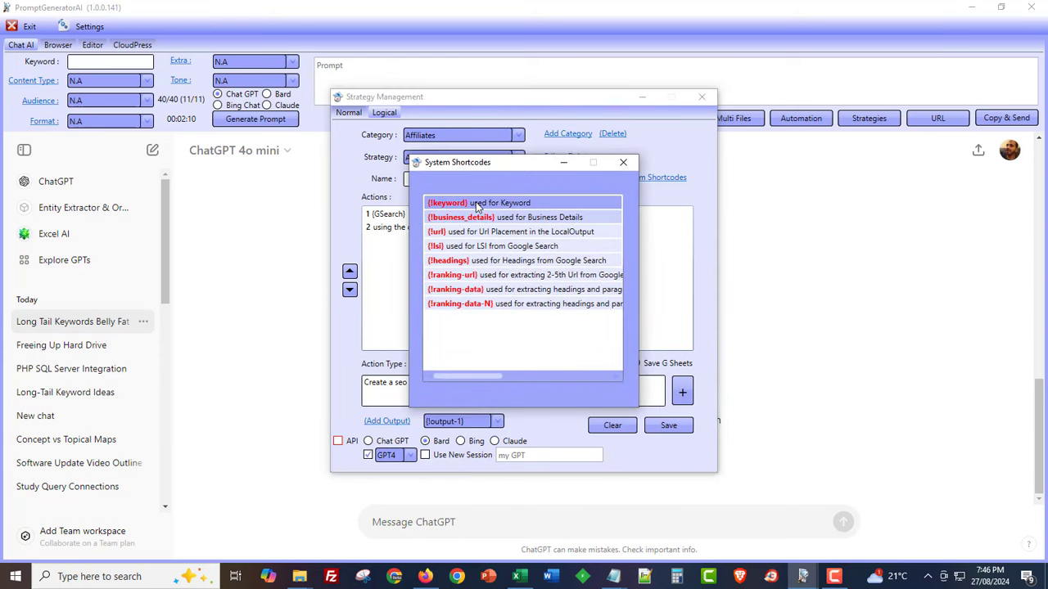
pyautogui.click(622, 164)
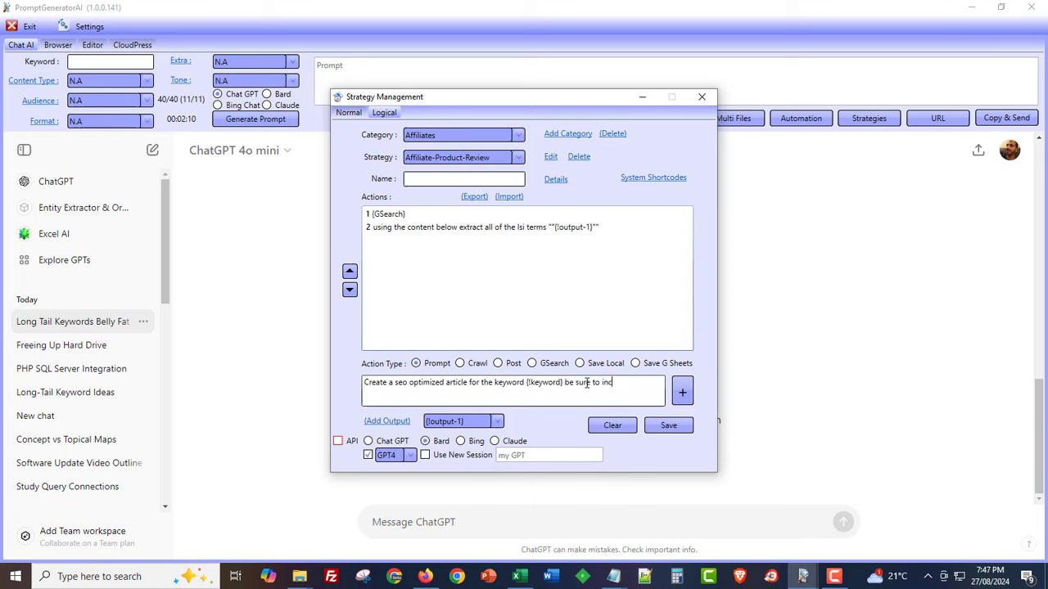
pyautogui.write('important lsi terms below')
pyautogui.press('Return')
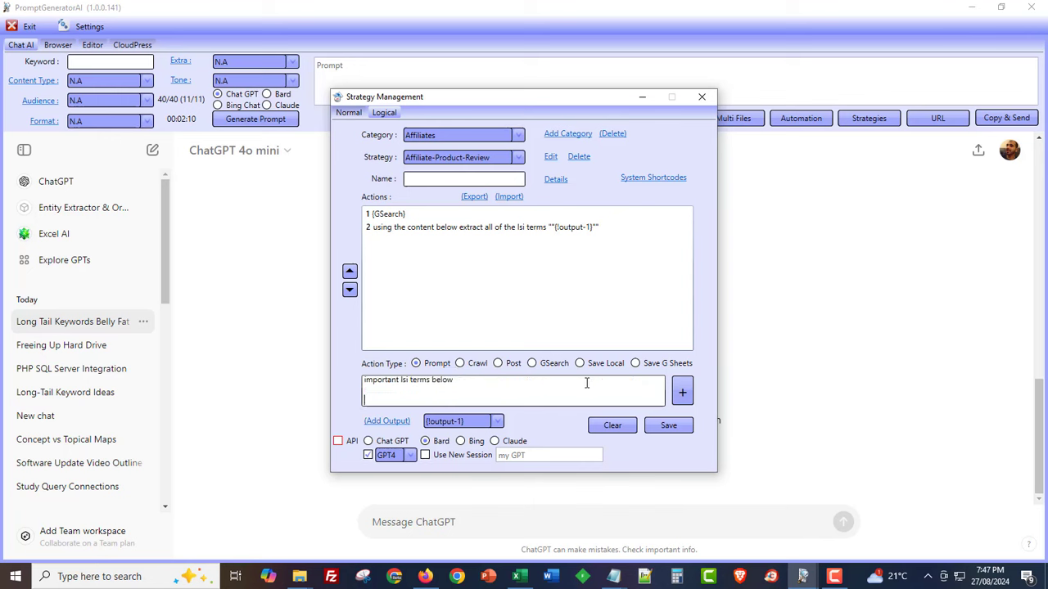
# Append {!output-2} to the article prompt and add it as a Chat GPT action
pyautogui.click(497, 421)
pyautogui.click(452, 456)
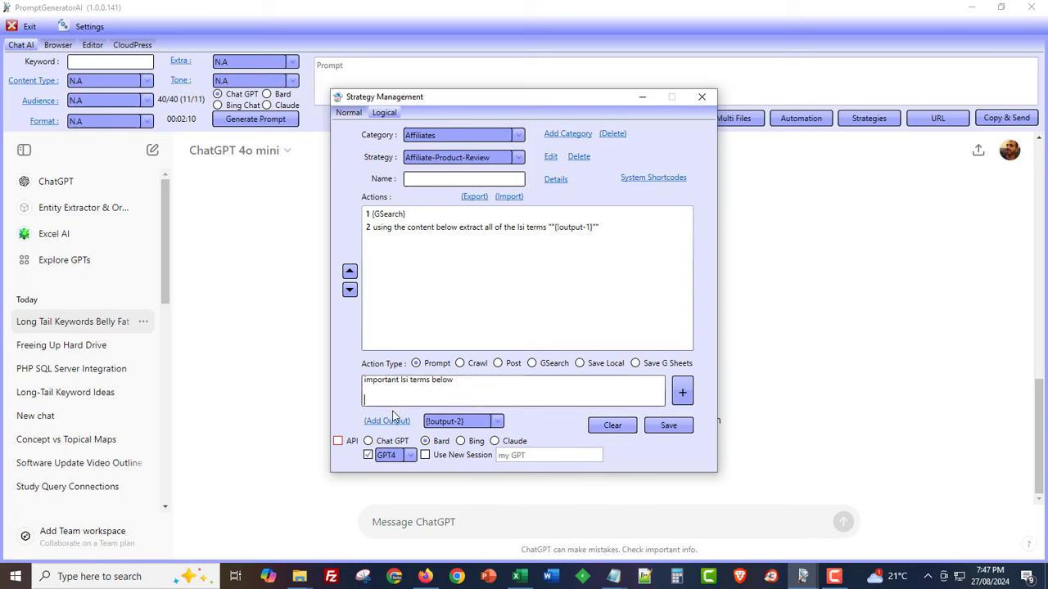
pyautogui.click(386, 421)
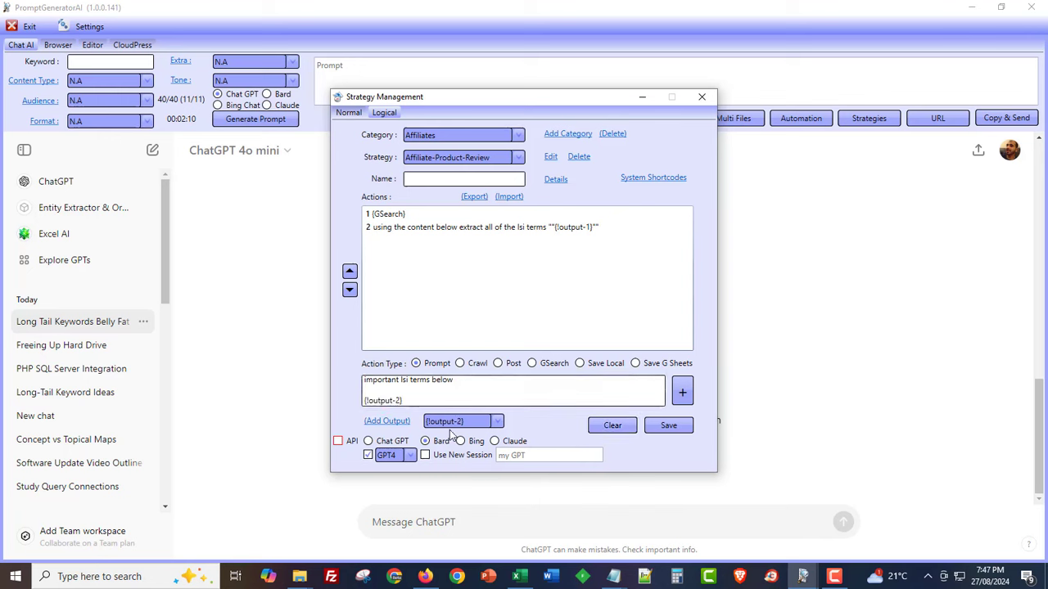
pyautogui.click(383, 440)
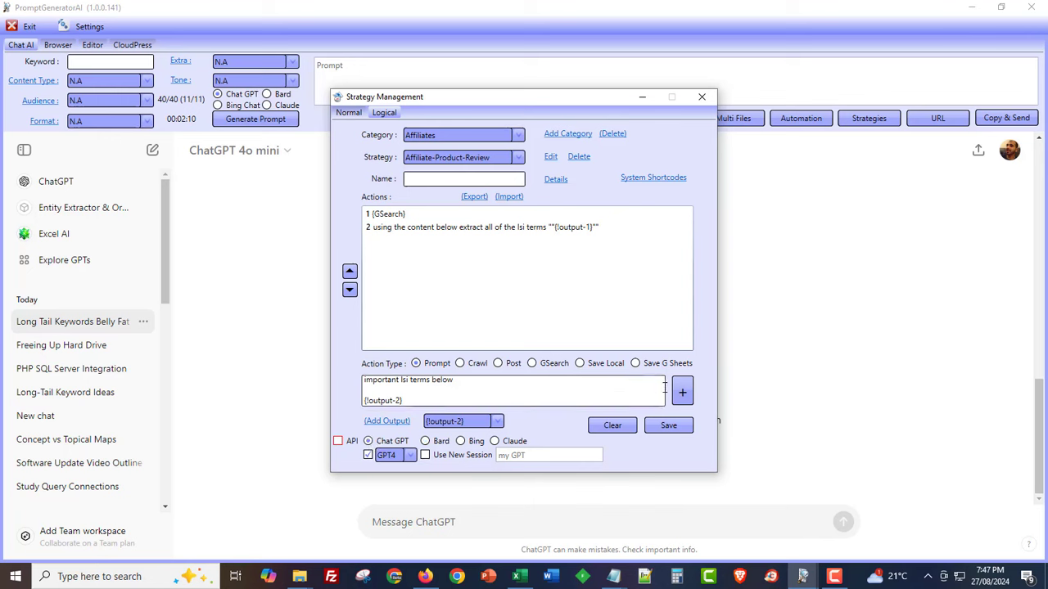
pyautogui.click(682, 391)
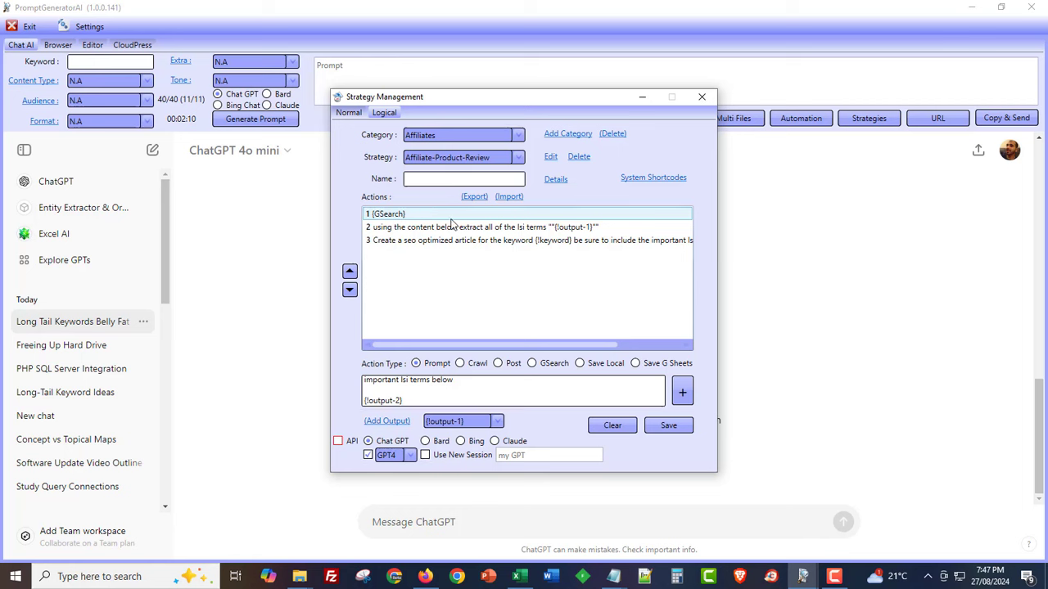
# Open the third action's full prompt to check its text and model settings, and close it unchanged
pyautogui.doubleClick(492, 229)
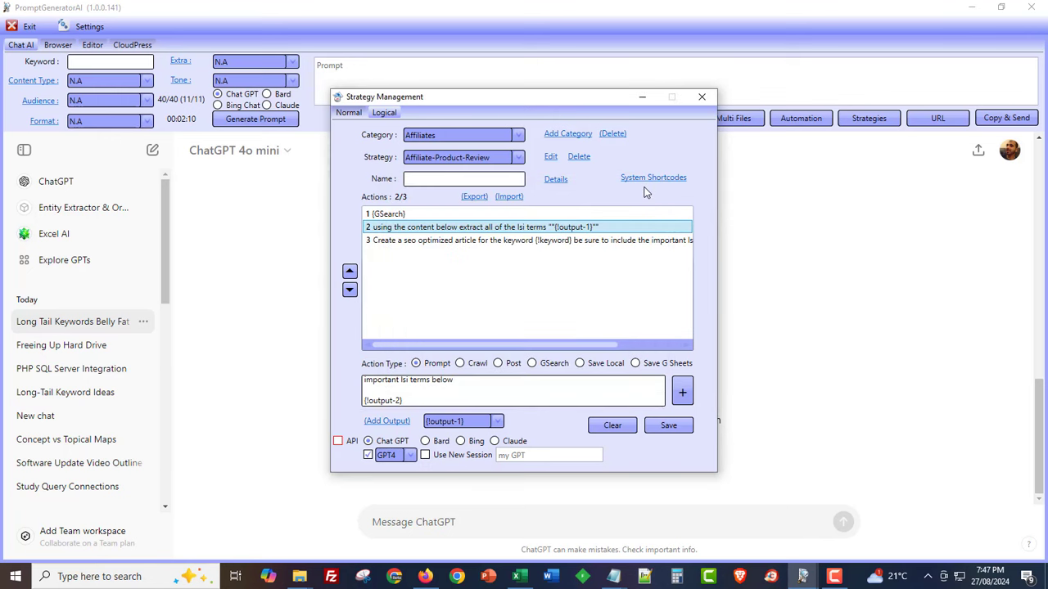
pyautogui.click(643, 190)
pyautogui.doubleClick(456, 243)
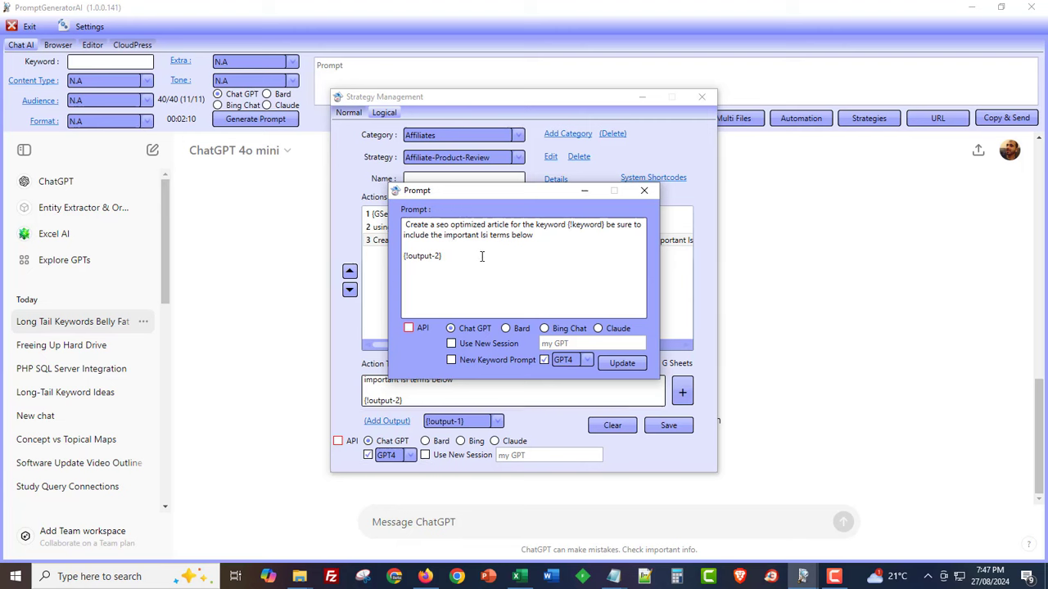
pyautogui.click(644, 190)
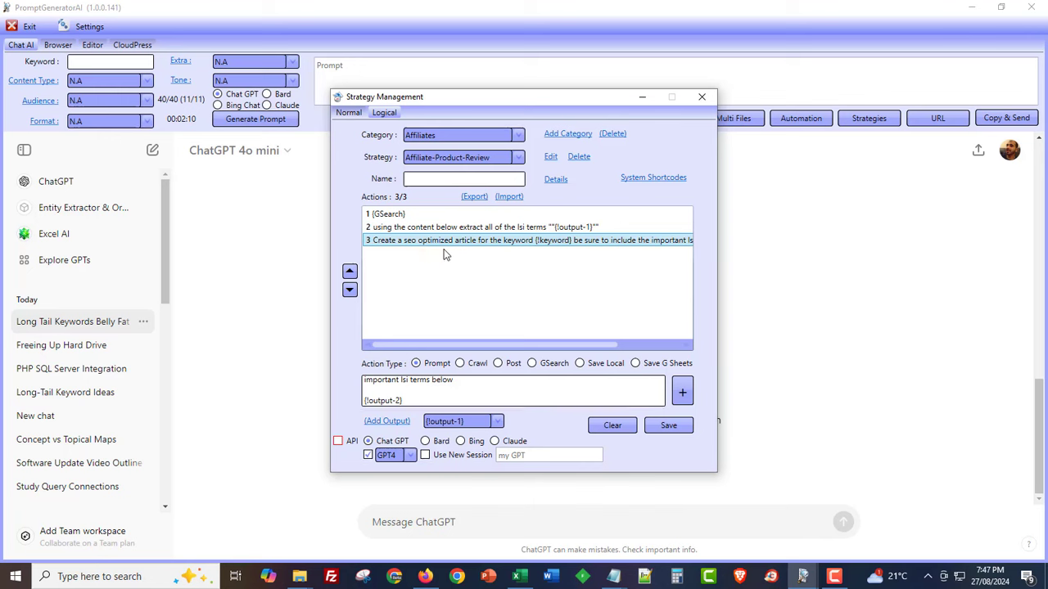
# Add a Bing prompt action reading "create a a image for my blog for my keyword {!keyword}"
pyautogui.click(426, 399)
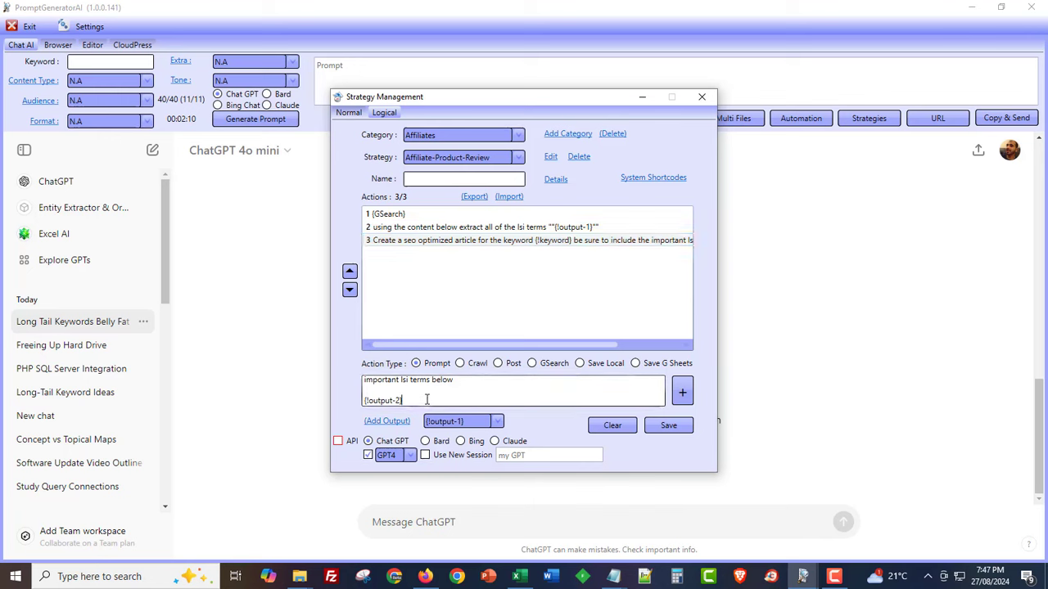
pyautogui.hotkey('ctrl', 'a')
pyautogui.write('cre')
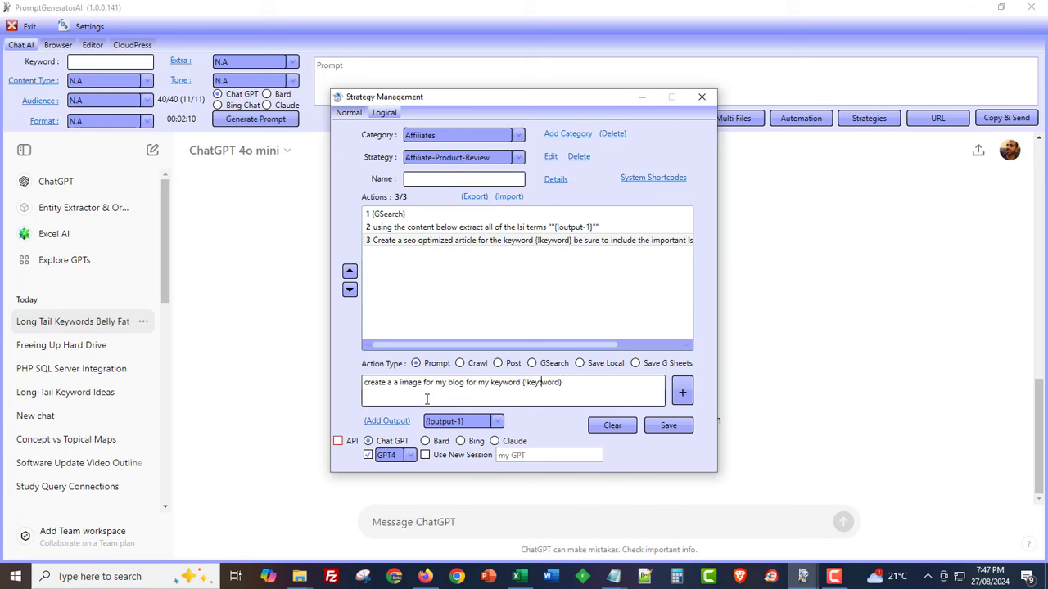
pyautogui.press('BackSpace')
pyautogui.click(460, 441)
pyautogui.click(681, 392)
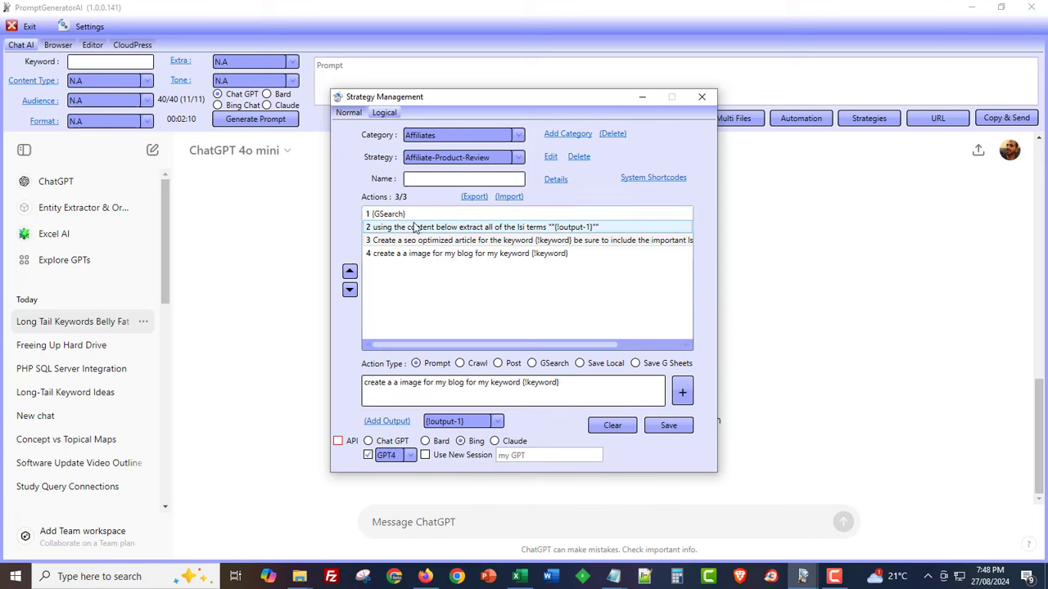
# Extend the second action's prompt to also extract "nlp terms, entities and any other word that is important" for the type of content
pyautogui.click(571, 228)
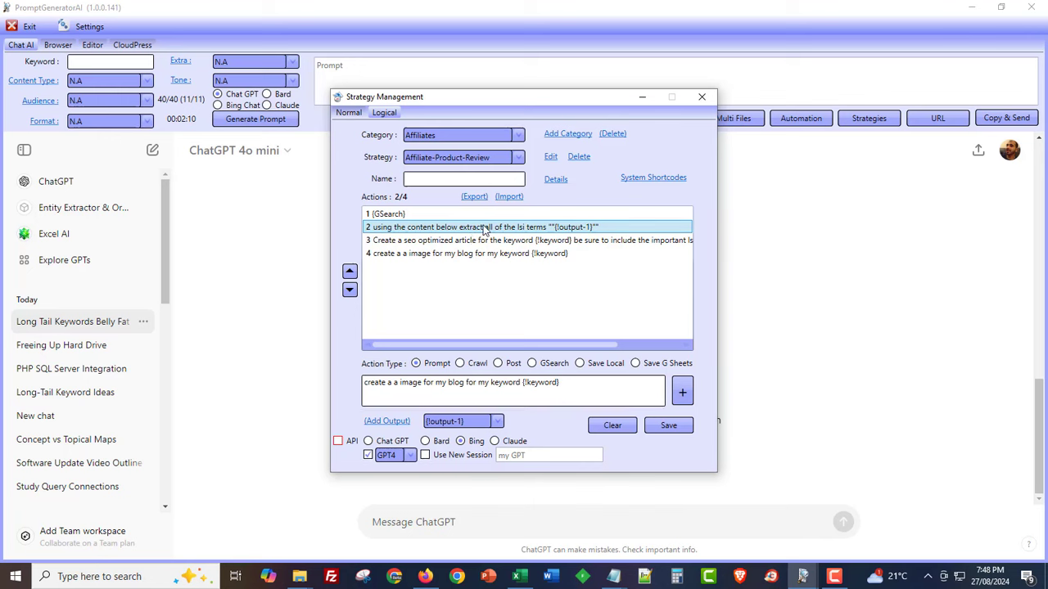
pyautogui.doubleClick(540, 231)
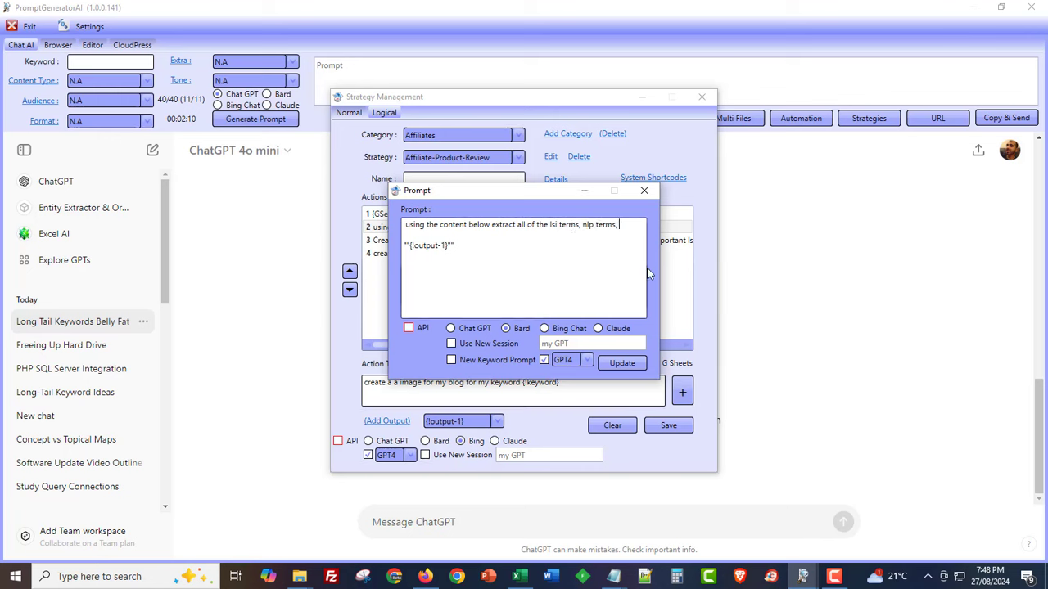
pyautogui.write('entities')
pyautogui.press('Return')
pyautogui.write('and any other')
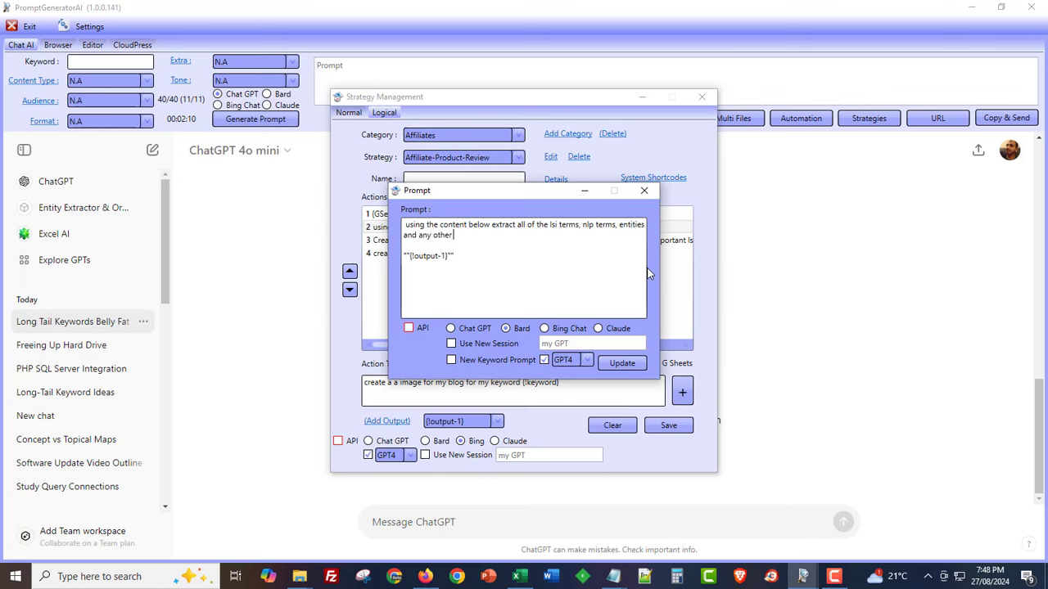
pyautogui.write(' word that is important for the t')
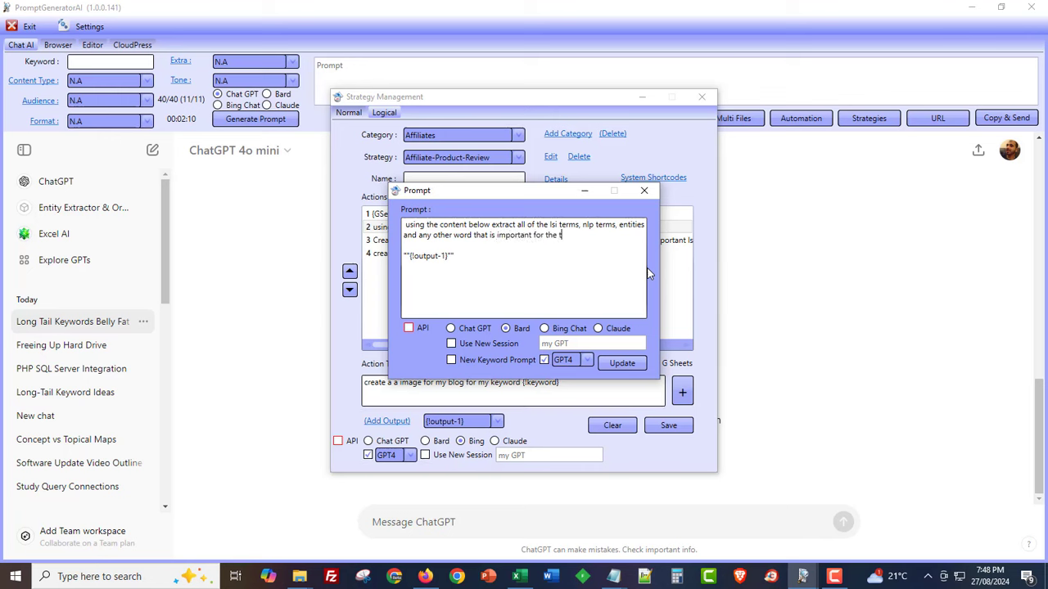
pyautogui.write('ype of co')
pyautogui.press('BackSpace')
pyautogui.write('it is')
pyautogui.click(621, 363)
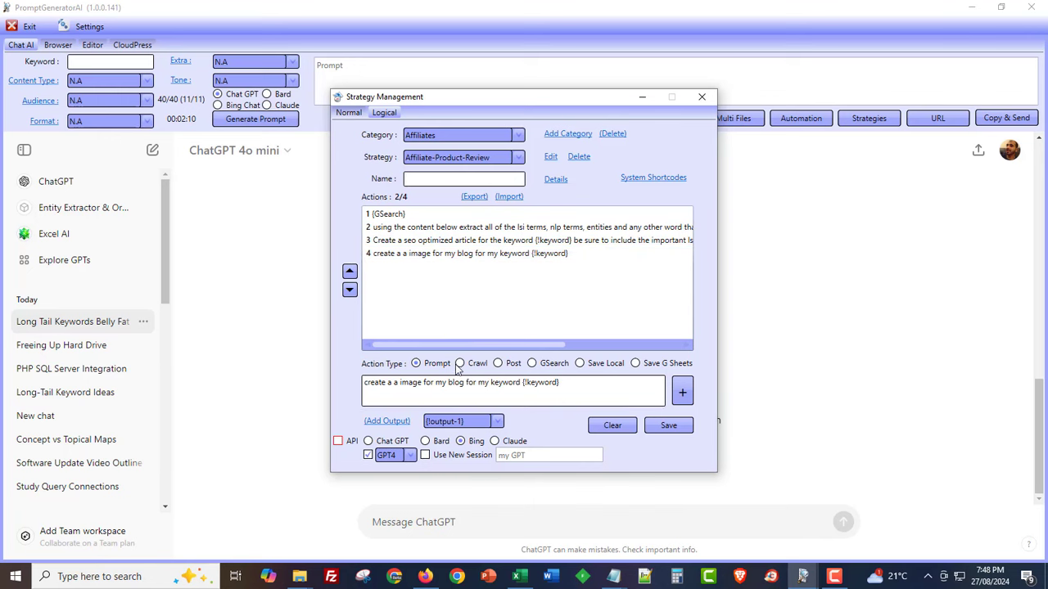
# Load the ezi-api-mix strategy from the API category and look through its list of actions
pyautogui.click(434, 135)
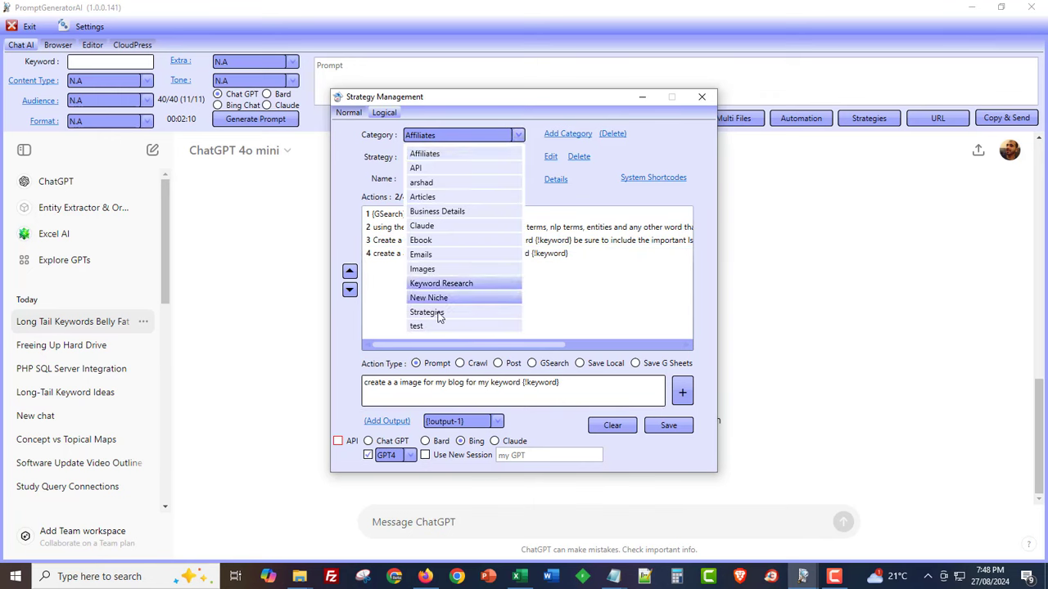
pyautogui.click(418, 168)
pyautogui.click(458, 157)
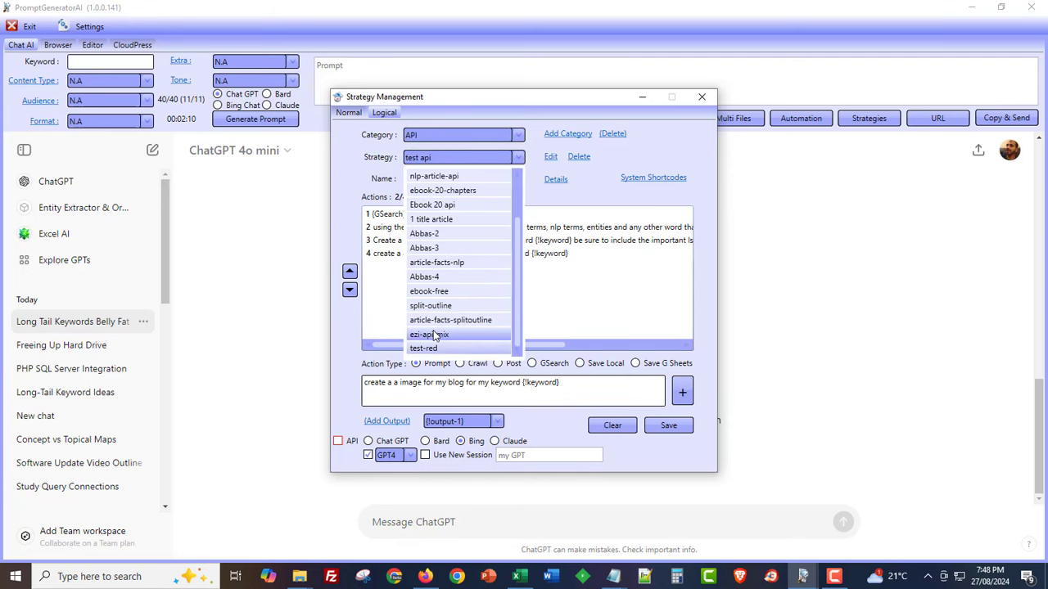
pyautogui.click(435, 334)
pyautogui.scroll(-1, 461, 280)
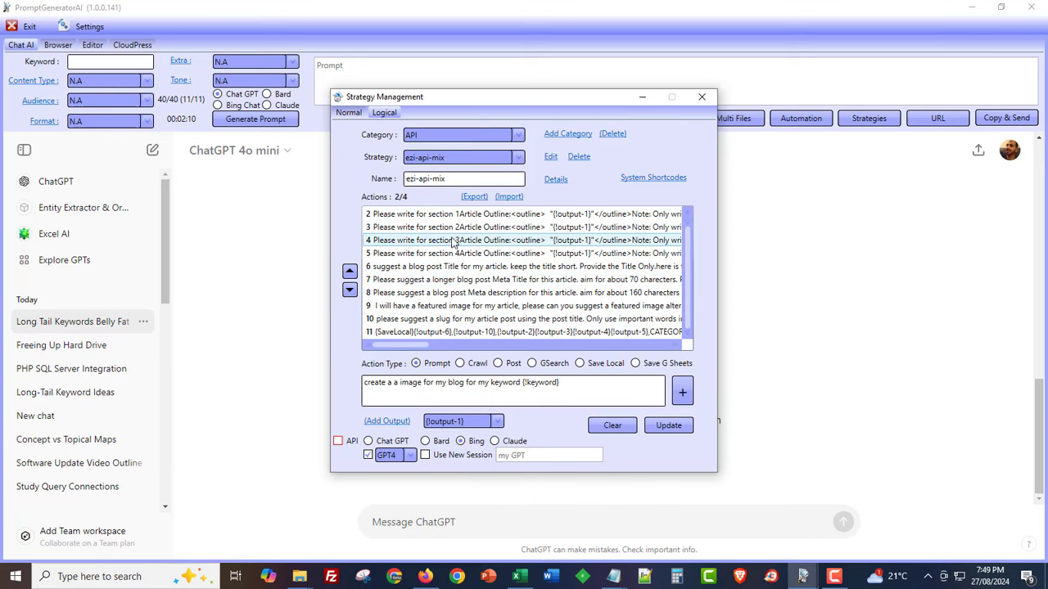
# Clear the leftover image prompt text and add a GSearch action to the ezi-api-mix strategy
pyautogui.scroll(1, 461, 280)
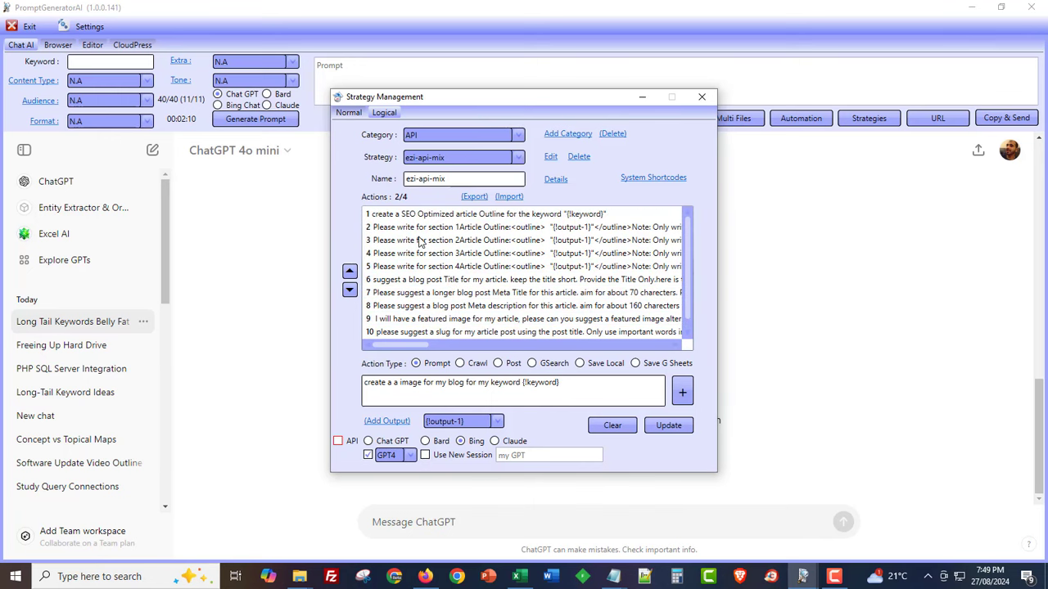
pyautogui.scroll(-1, 428, 296)
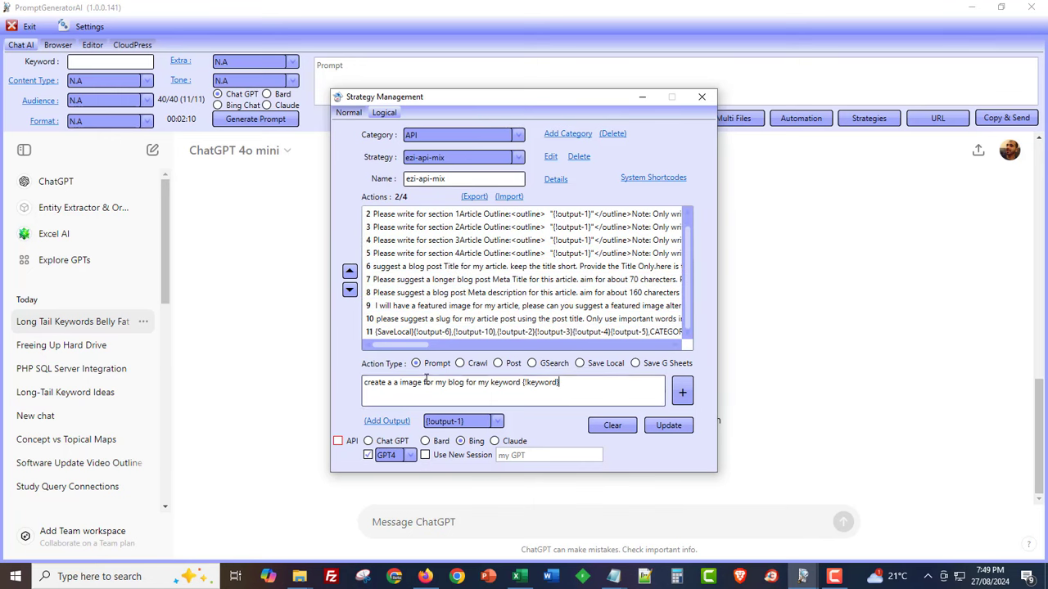
pyautogui.moveTo(568, 382); pyautogui.dragTo(293, 377)
pyautogui.press('Delete')
pyautogui.click(532, 362)
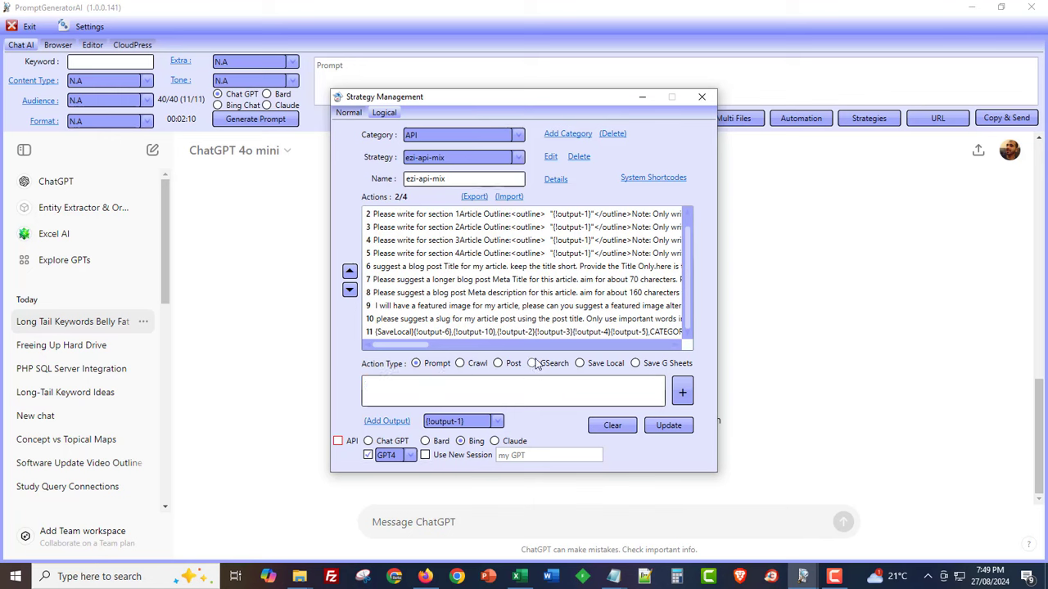
pyautogui.click(682, 393)
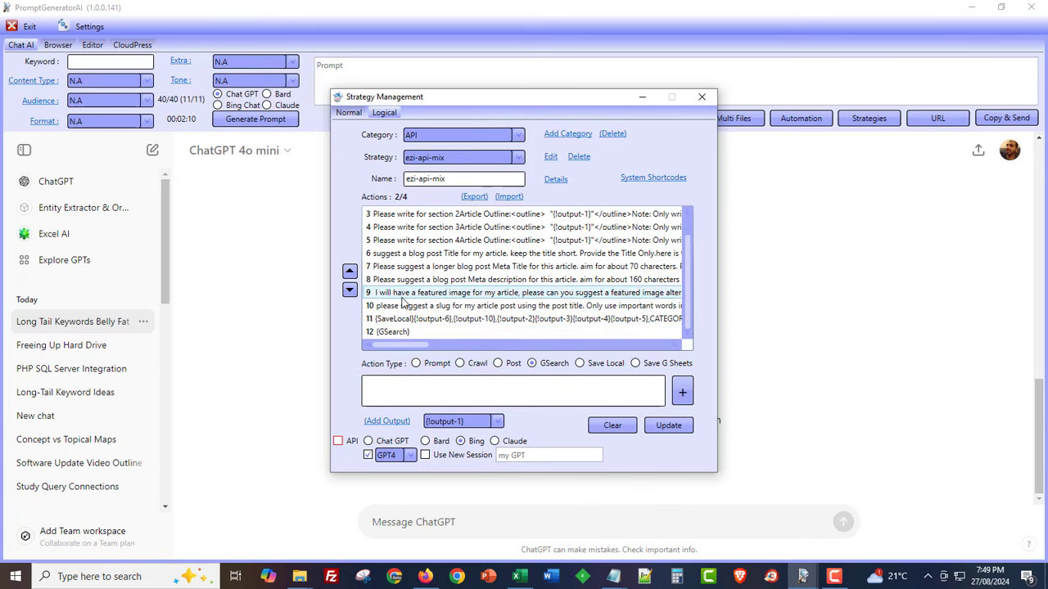
# Move the GSearch action to first place in the strategy's action list and close strategy management without saving
pyautogui.click(392, 331)
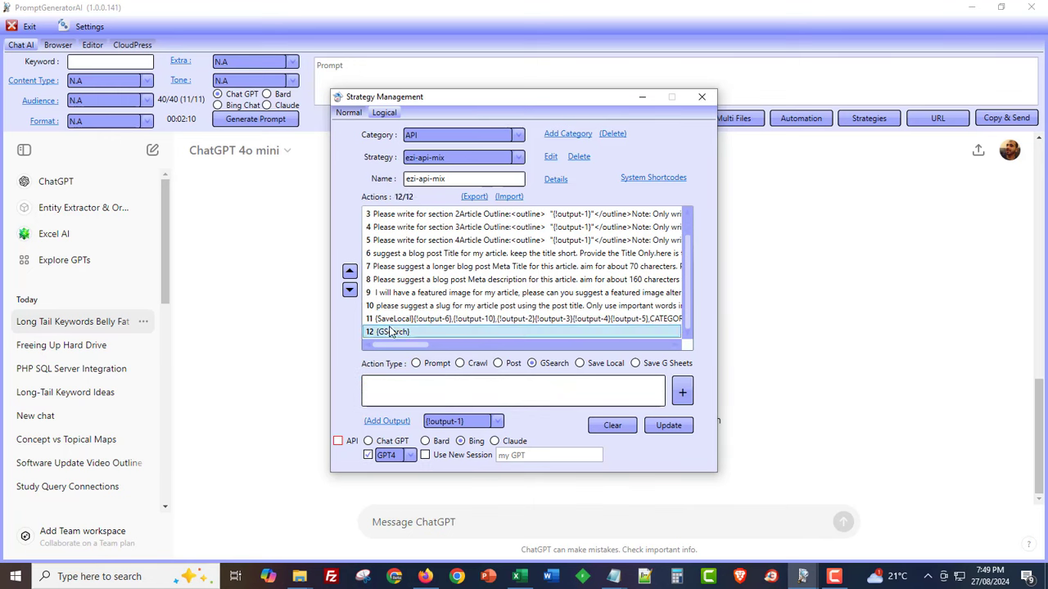
pyautogui.click(348, 271)
pyautogui.click(348, 271)
pyautogui.click(349, 271)
pyautogui.click(348, 271)
pyautogui.click(349, 271)
pyautogui.click(349, 271)
pyautogui.click(348, 271)
pyautogui.click(349, 271)
pyautogui.click(349, 271)
pyautogui.click(348, 271)
pyautogui.click(349, 271)
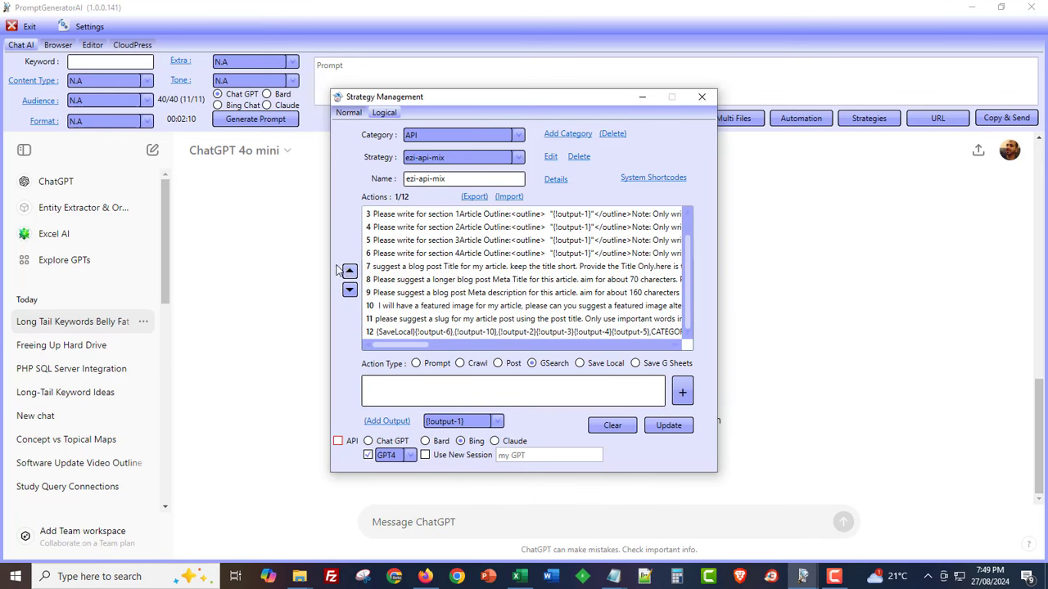
pyautogui.scroll(1, 431, 295)
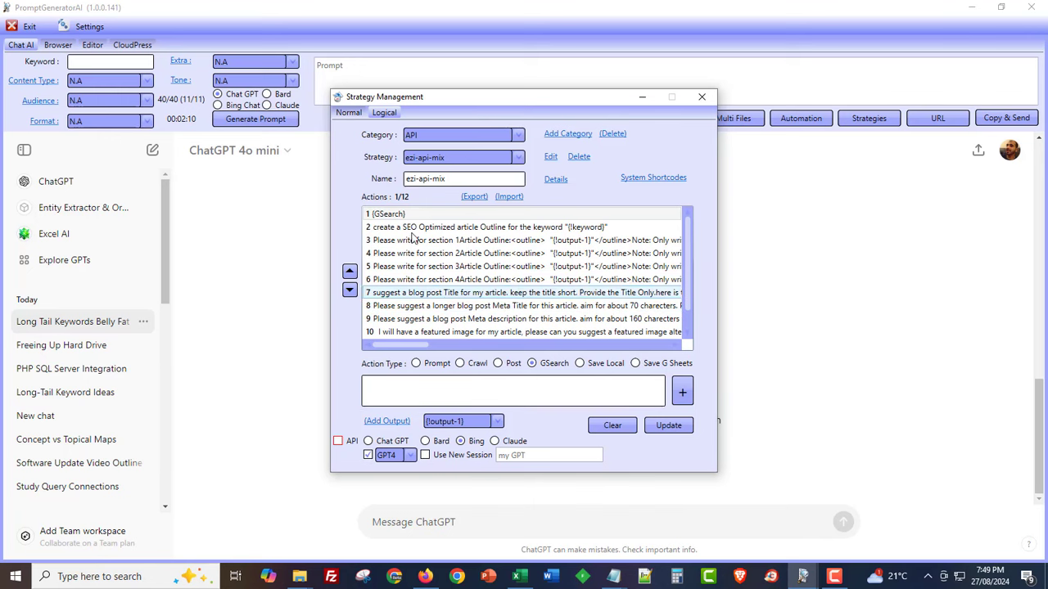
pyautogui.click(702, 98)
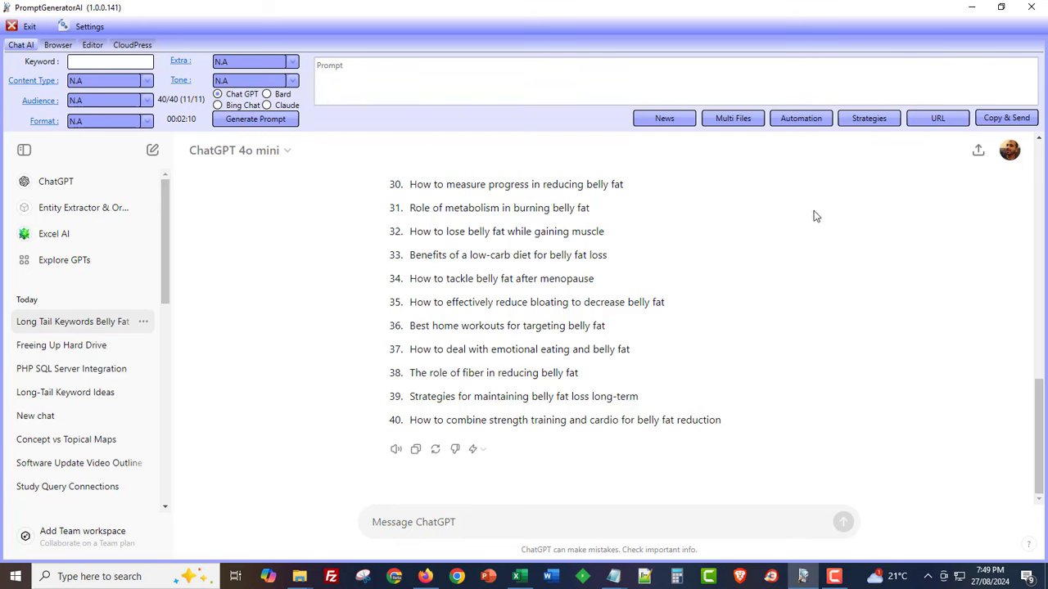
# View the built-in browser page and the article editor, and return to the Chat AI view
pyautogui.click(57, 45)
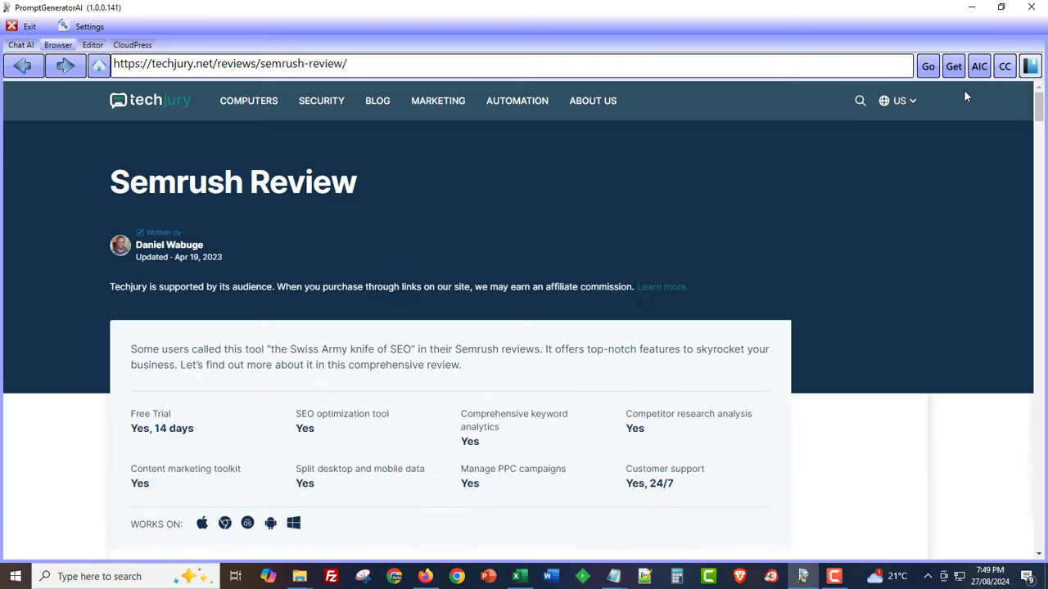
pyautogui.click(93, 45)
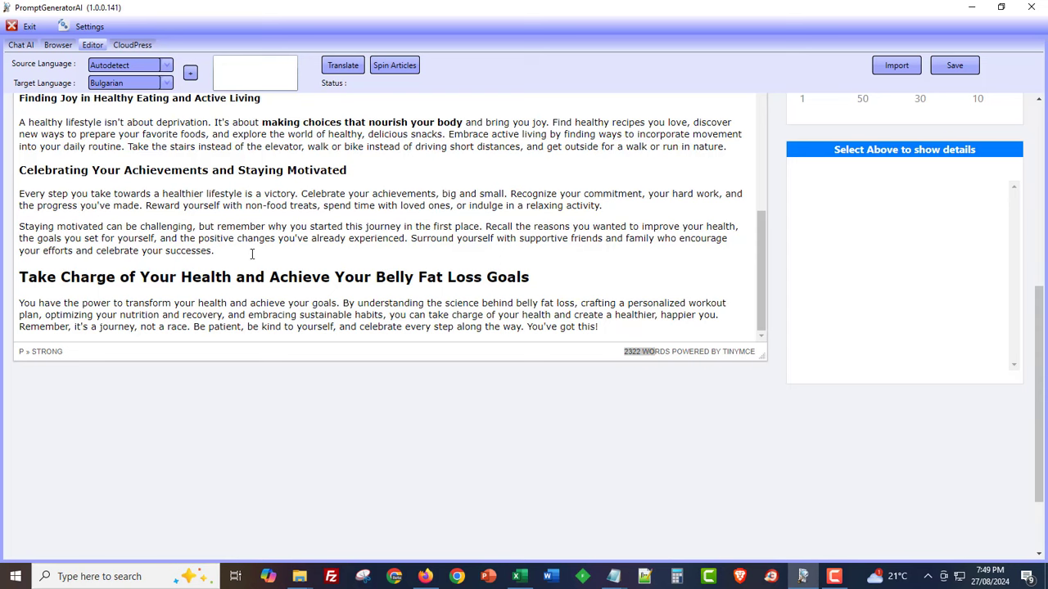
pyautogui.click(21, 45)
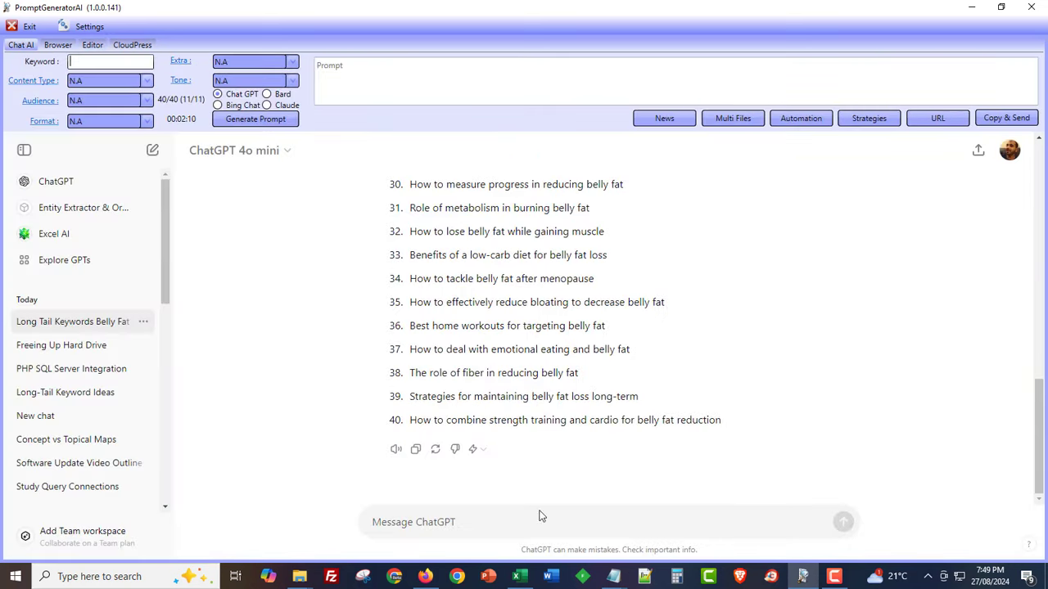
# Switch to Firefox, dismiss the free version popup on the promptgeneratorai.com page, and add the Lifetime plan to the cart
pyautogui.click(425, 576)
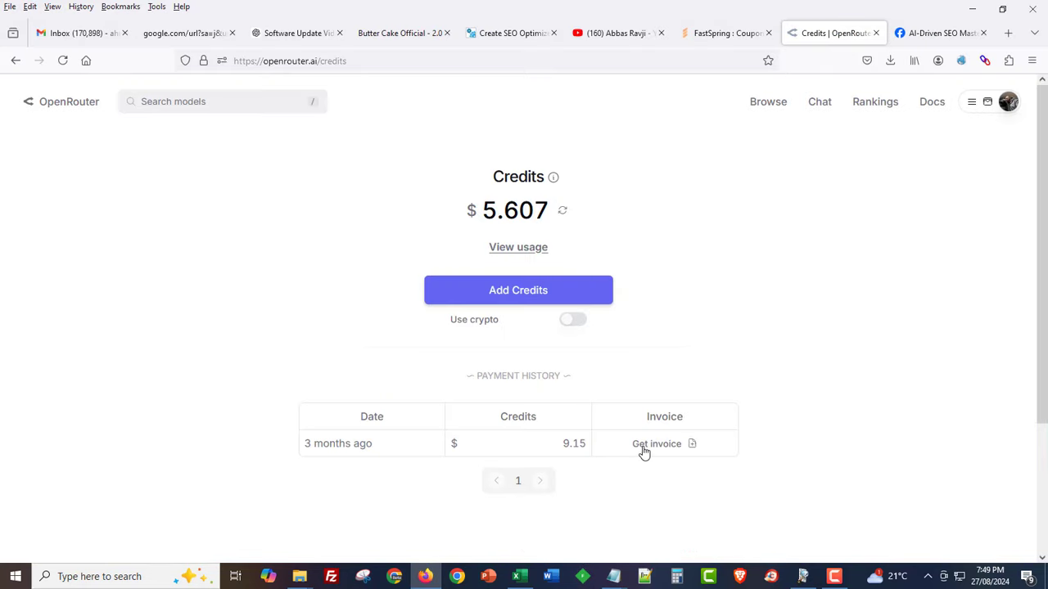
pyautogui.click(518, 34)
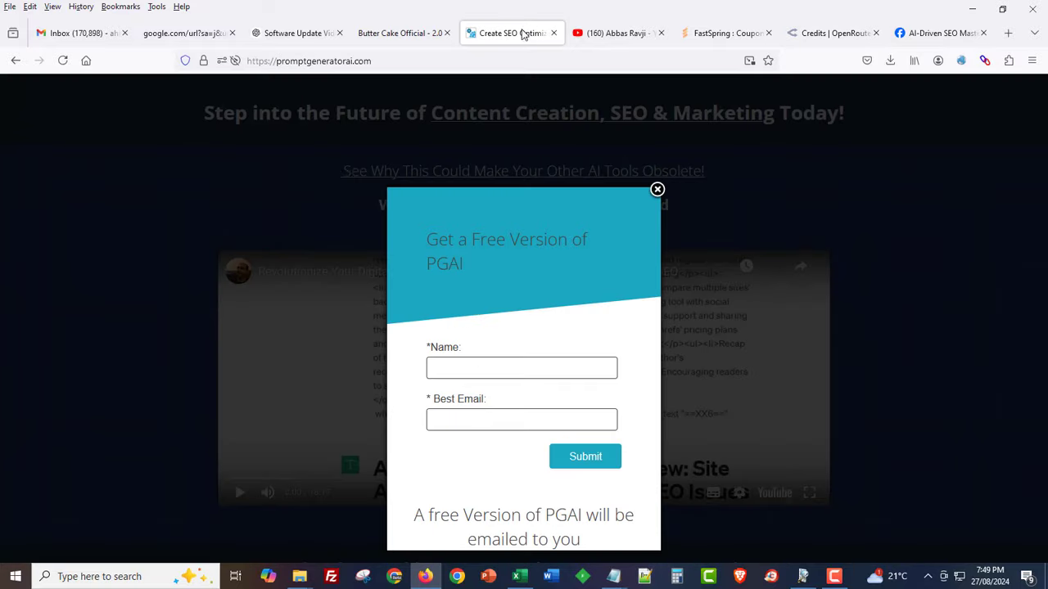
pyautogui.click(657, 190)
pyautogui.scroll(-15, 672, 319)
pyautogui.scroll(-20, 672, 322)
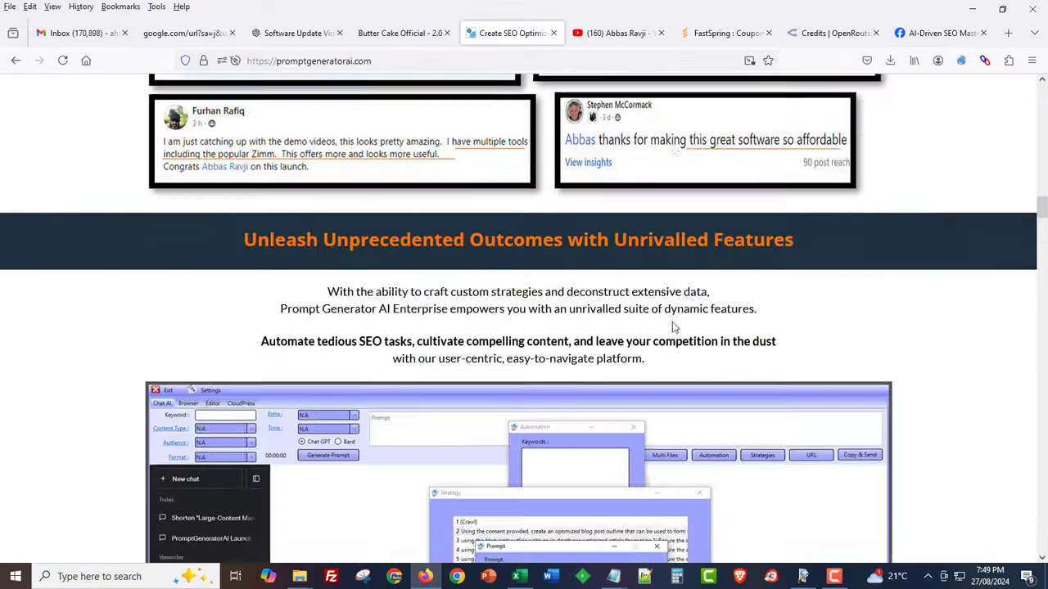
pyautogui.scroll(-20, 673, 322)
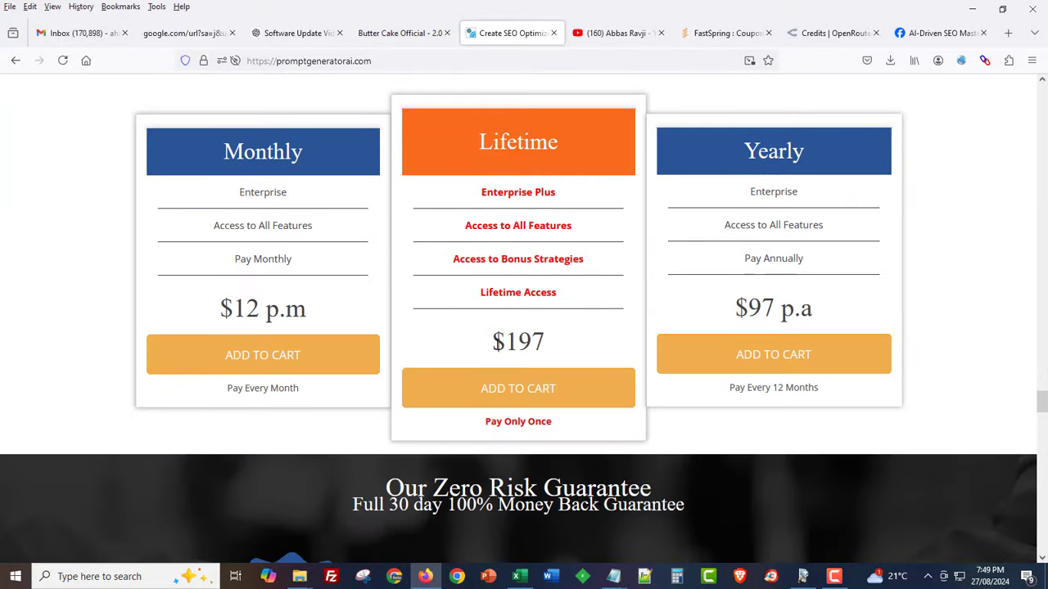
pyautogui.click(500, 401)
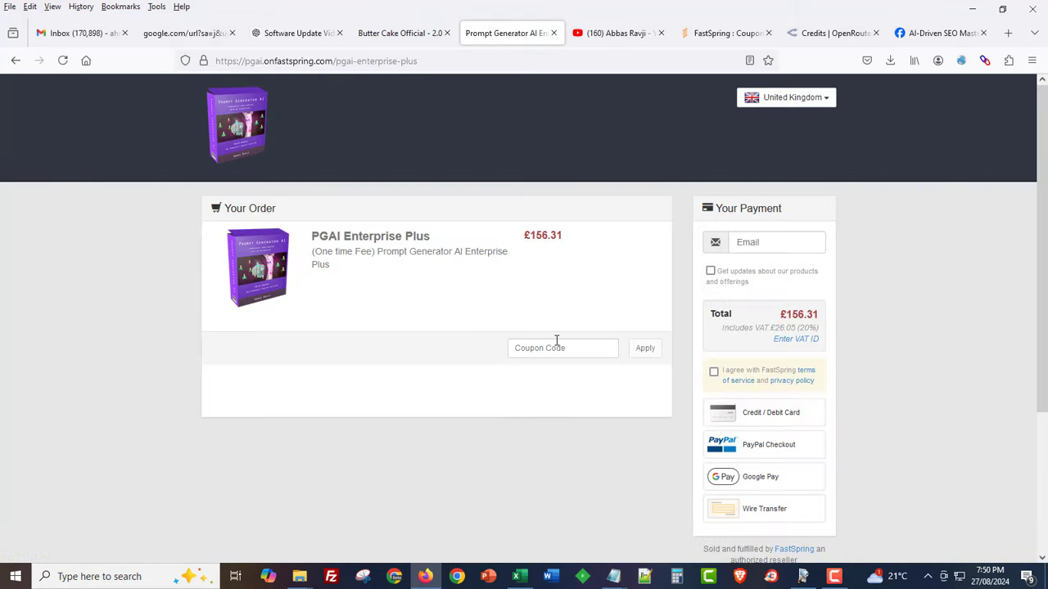
# Switch to Notepad, copy the coupon code 25-SPECIAL-1, and return to the checkout's coupon field
pyautogui.moveTo(610, 579)
pyautogui.click(524, 519)
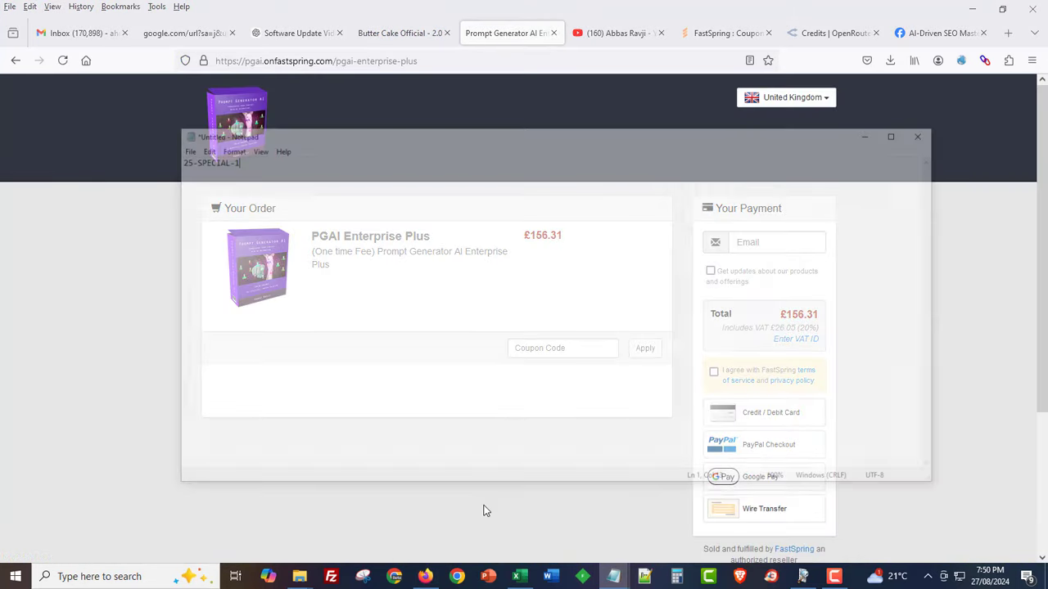
pyautogui.moveTo(196, 99); pyautogui.dragTo(114, 98)
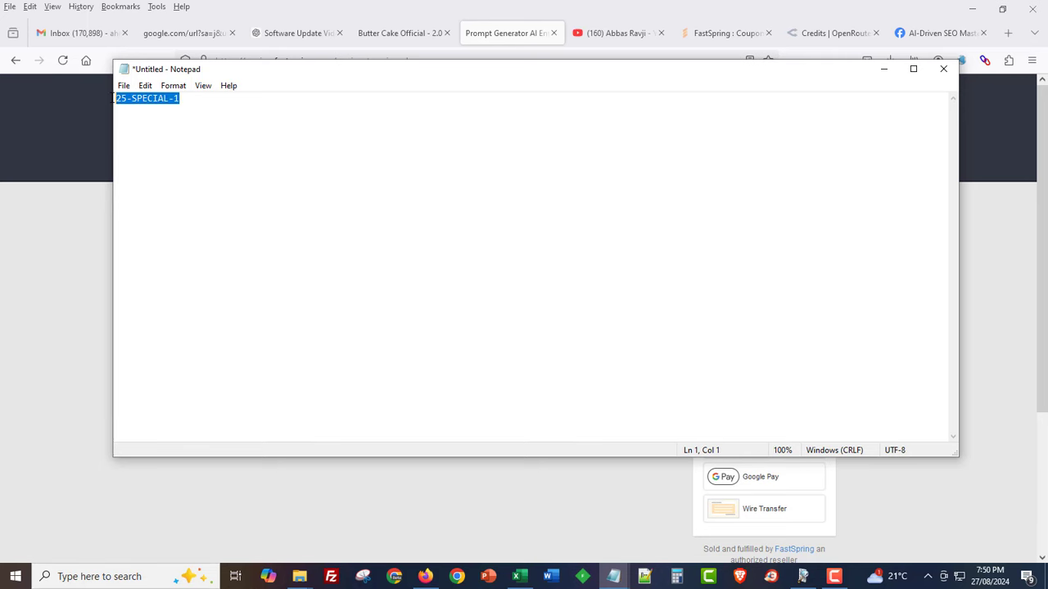
pyautogui.click(279, 458)
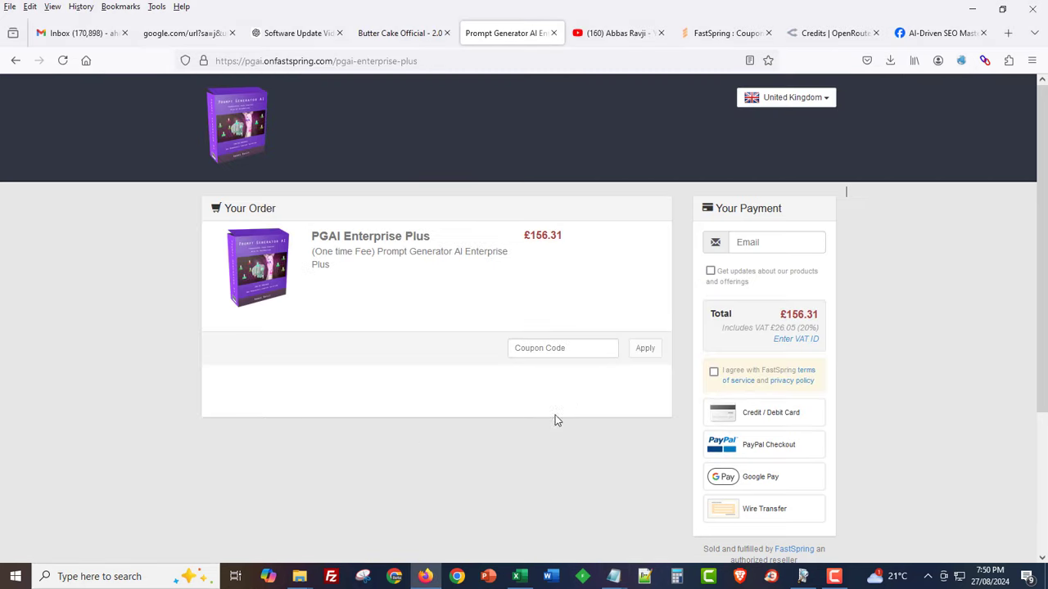
pyautogui.click(603, 347)
# Change the checkout's country to United States in the Americas region
pyautogui.click(782, 100)
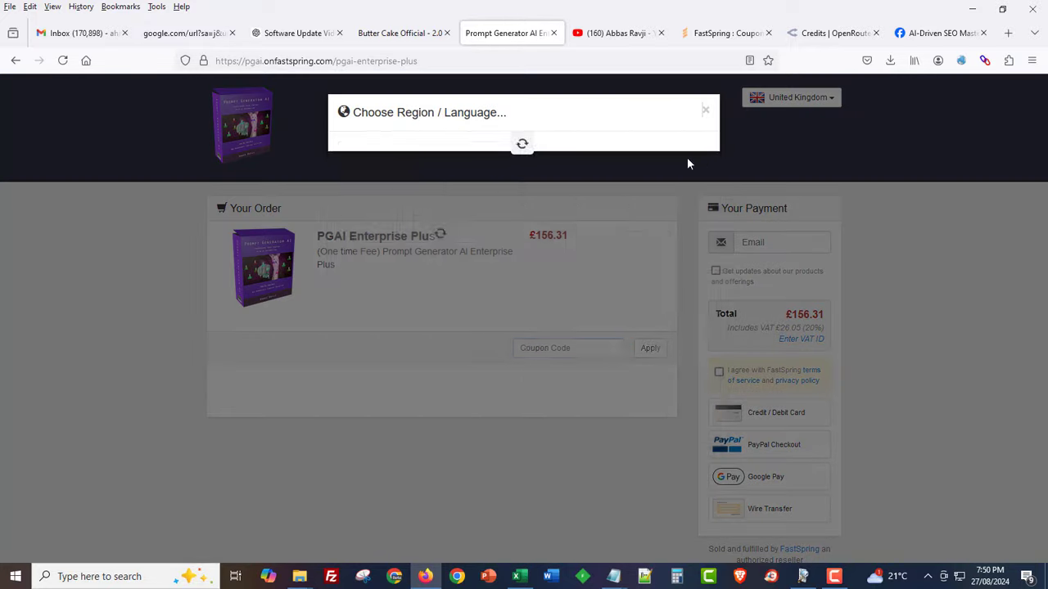
pyautogui.click(374, 232)
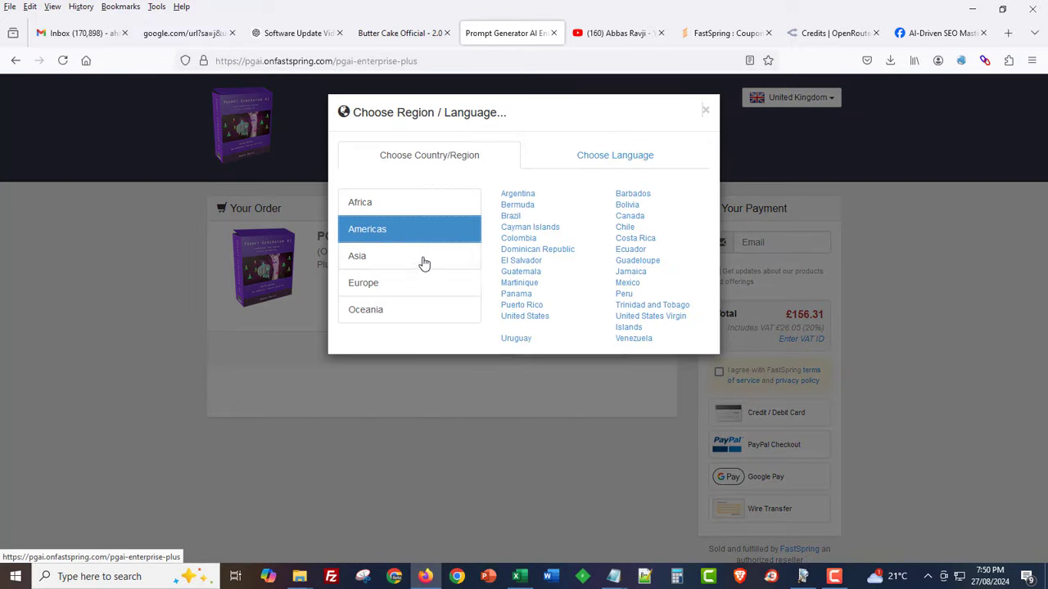
pyautogui.click(524, 327)
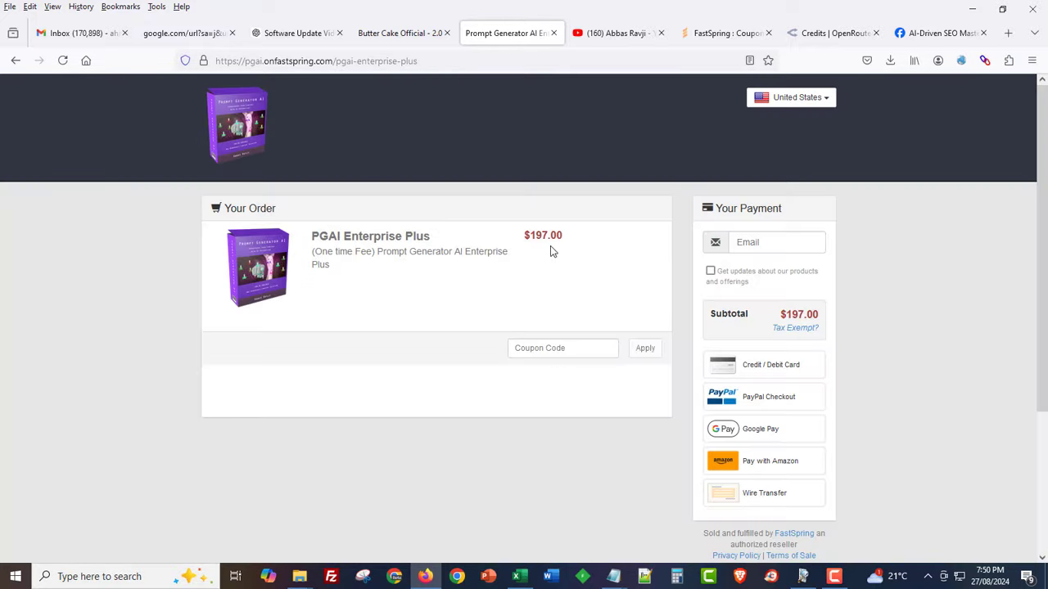
# Apply the coupon code 25-SPECIAL-1 to the PGAI Enterprise Plus order and check the discount and reduced price
pyautogui.click(542, 350)
pyautogui.write('25-SPECIAL-1')
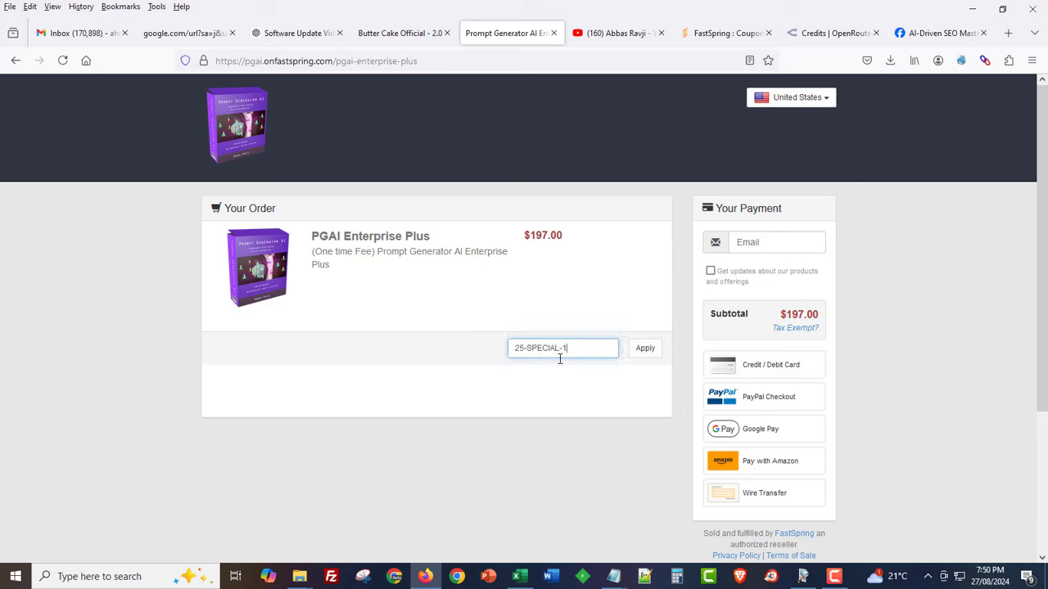
pyautogui.click(655, 352)
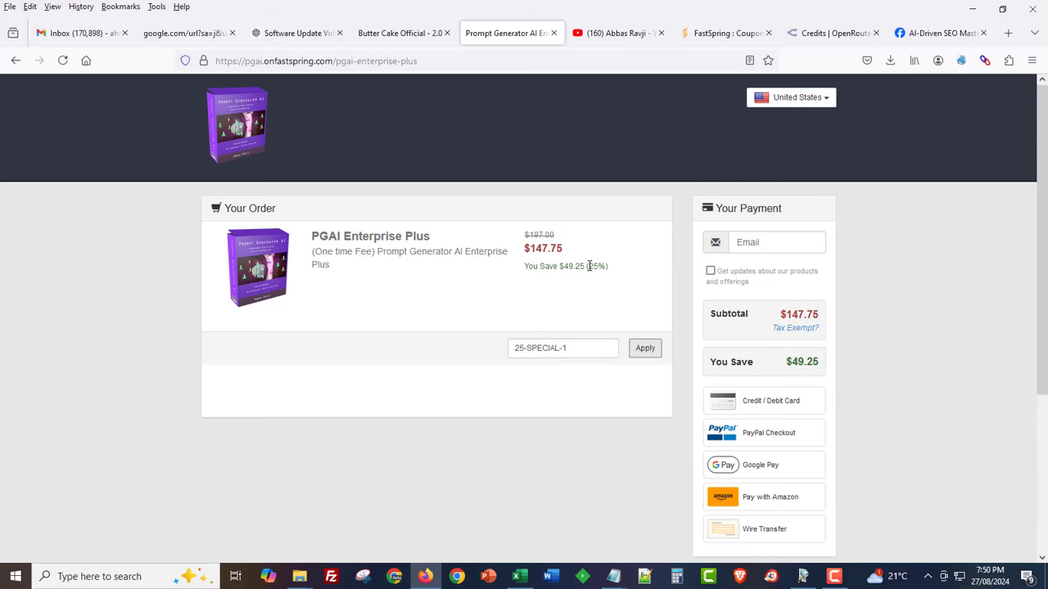
pyautogui.doubleClick(595, 266)
pyautogui.moveTo(537, 250); pyautogui.dragTo(563, 249)
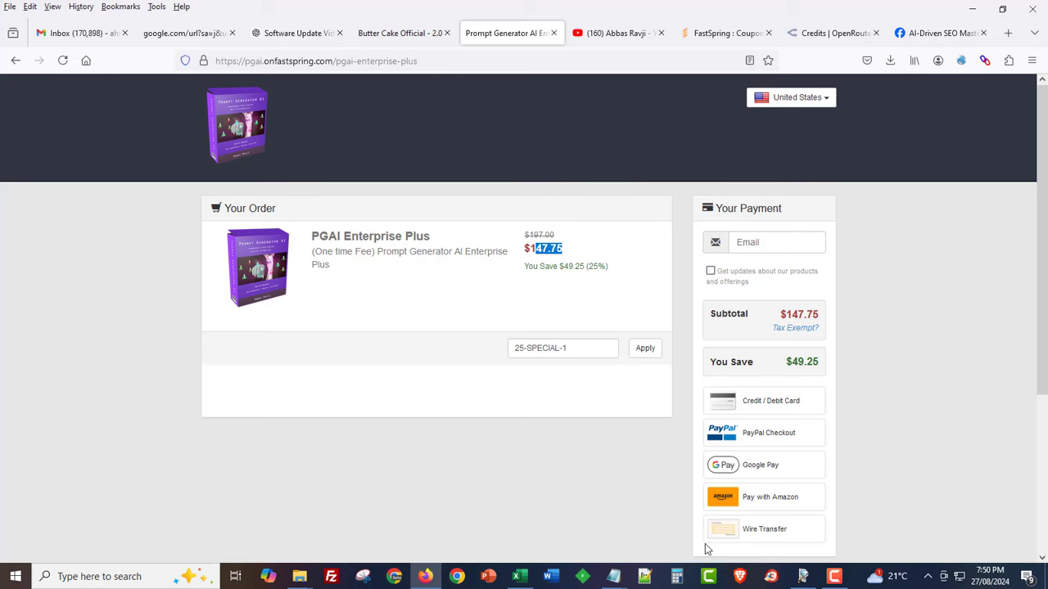
# Switch to PromptGeneratorAI and load the logical ezi-api-mix strategy from the API category for editing
pyautogui.click(802, 576)
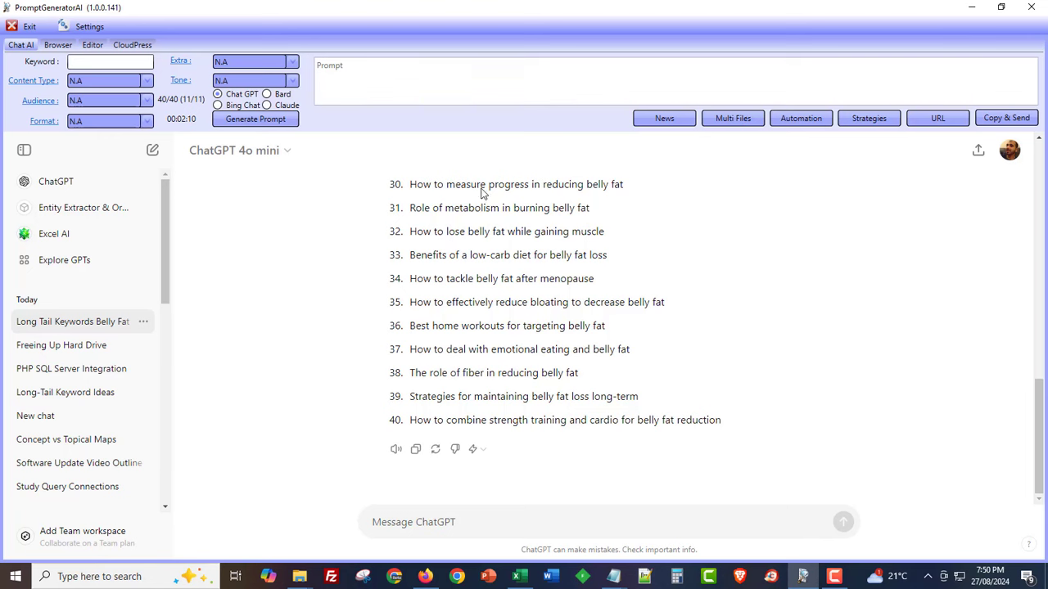
pyautogui.click(869, 118)
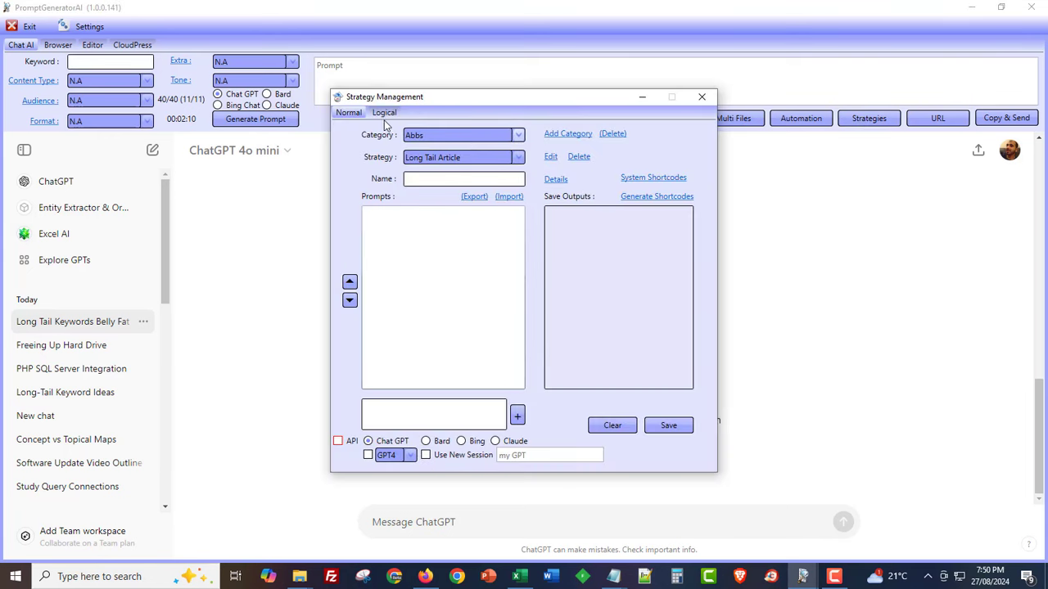
pyautogui.click(385, 113)
pyautogui.click(463, 136)
pyautogui.click(473, 168)
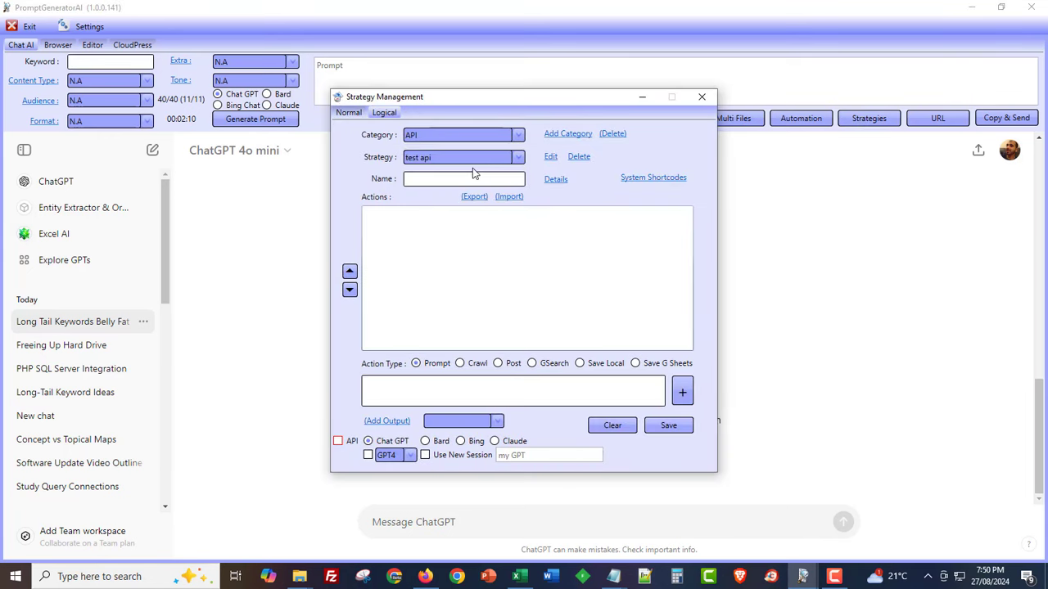
pyautogui.click(473, 158)
pyautogui.scroll(-5, 459, 270)
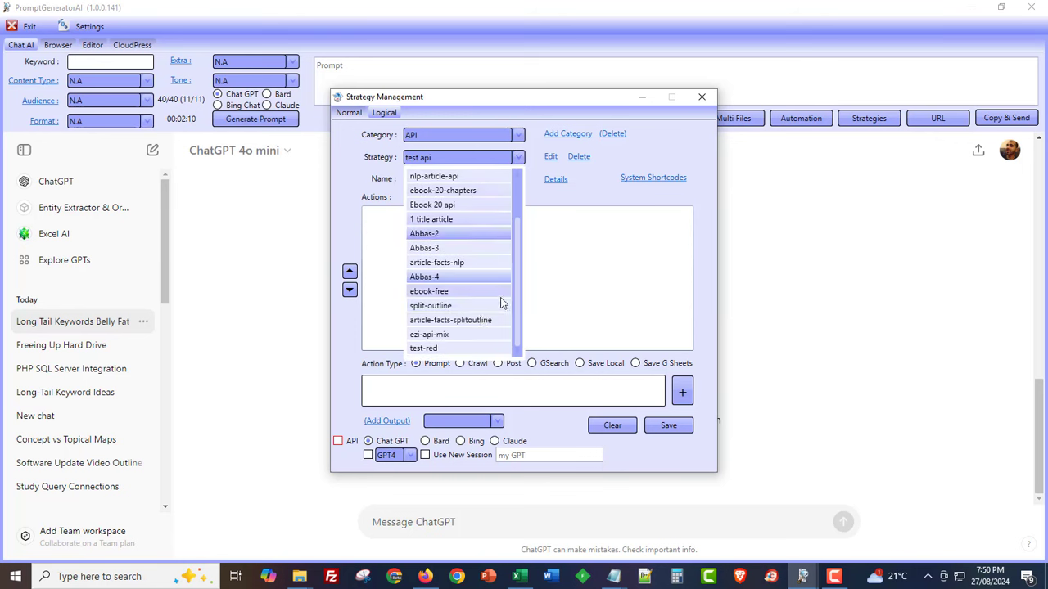
pyautogui.click(424, 334)
pyautogui.click(551, 157)
# Inspect the custom AI engine settings of the article outline action's prompt, and close them unchanged
pyautogui.doubleClick(429, 216)
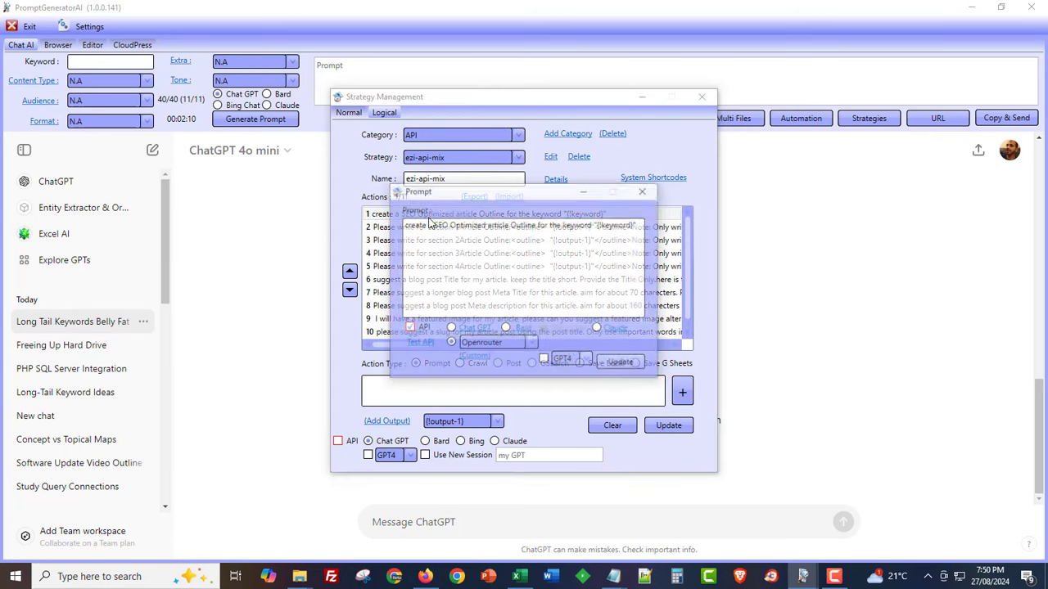
pyautogui.click(479, 358)
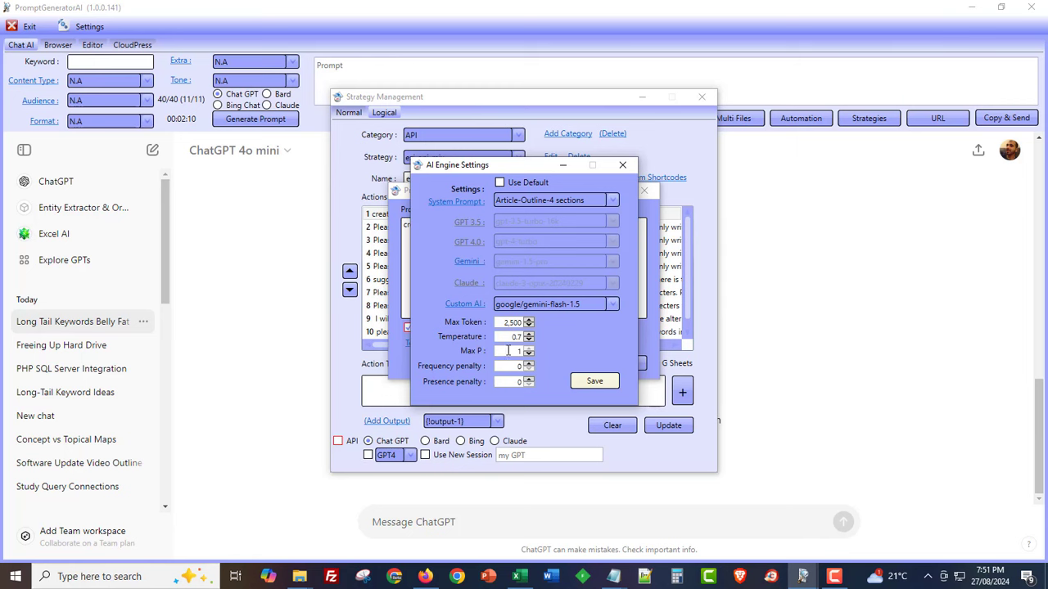
pyautogui.click(622, 165)
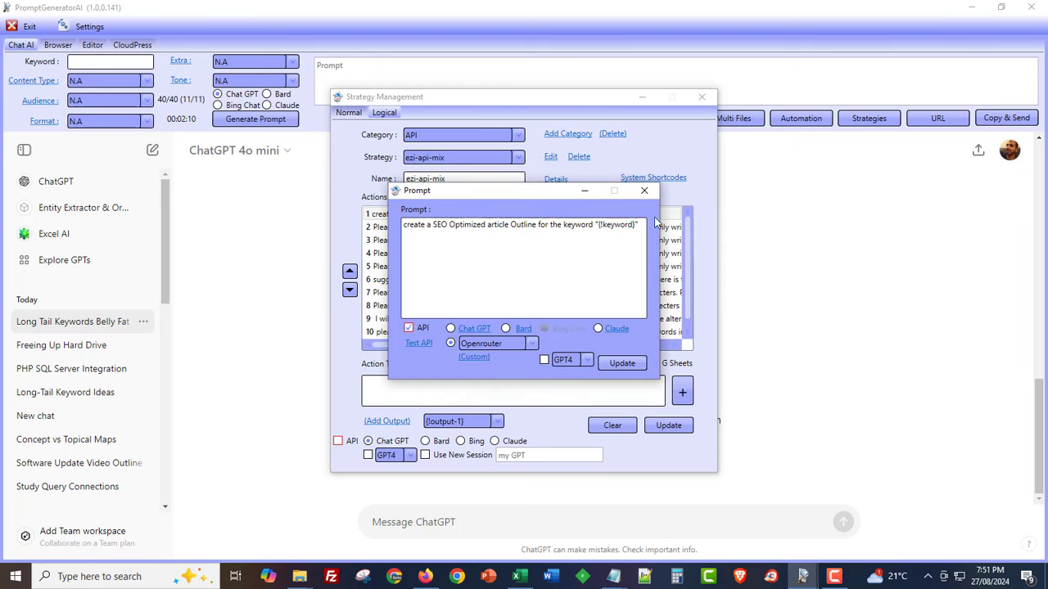
pyautogui.click(643, 190)
# Inspect the custom AI engine settings of the section 1 writing action, and close strategy management unchanged
pyautogui.doubleClick(434, 227)
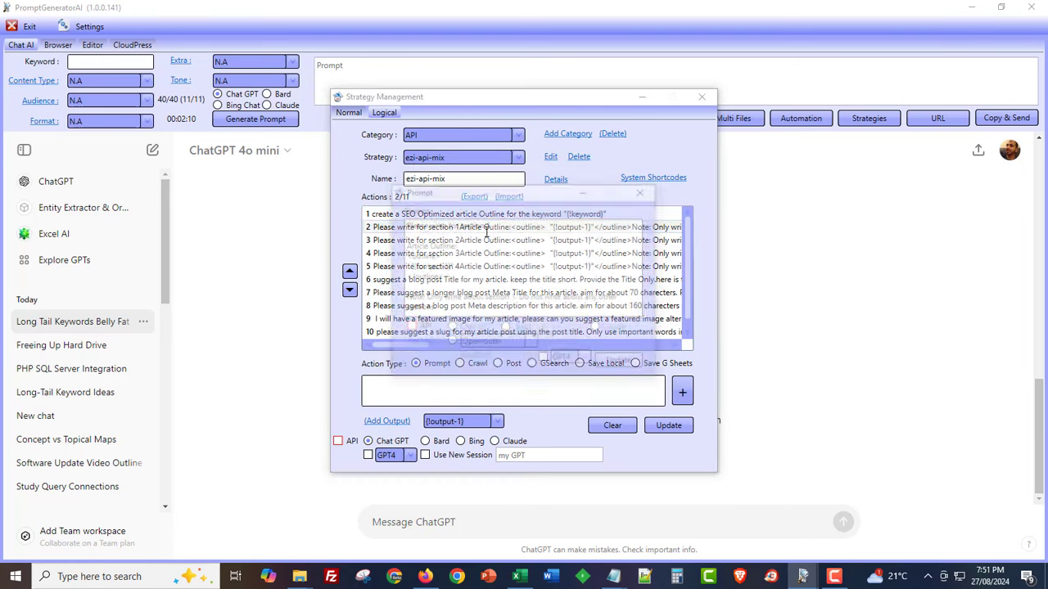
pyautogui.click(472, 357)
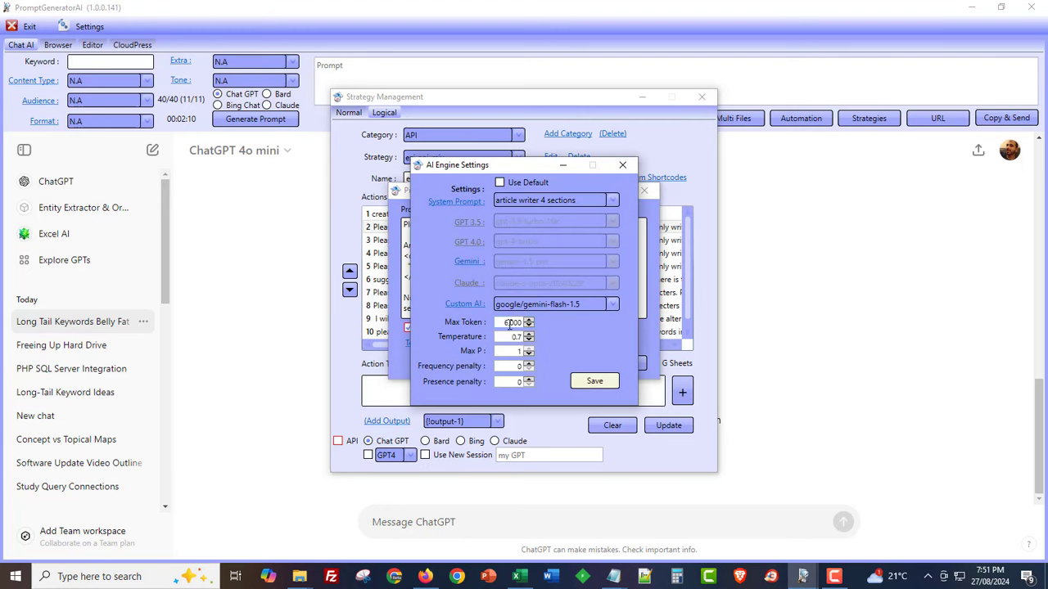
pyautogui.click(622, 164)
pyautogui.click(646, 191)
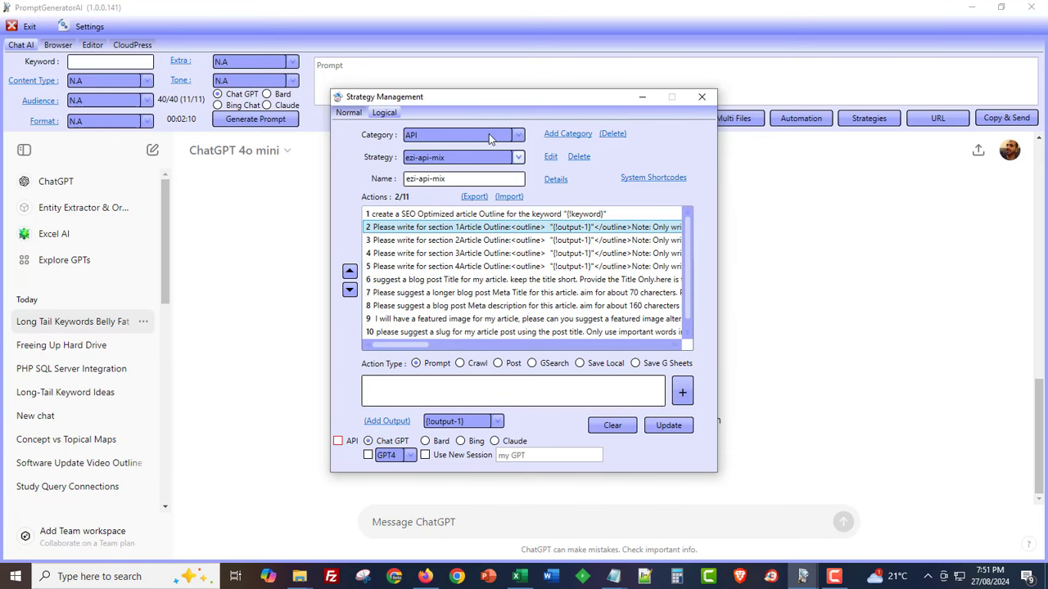
pyautogui.click(702, 97)
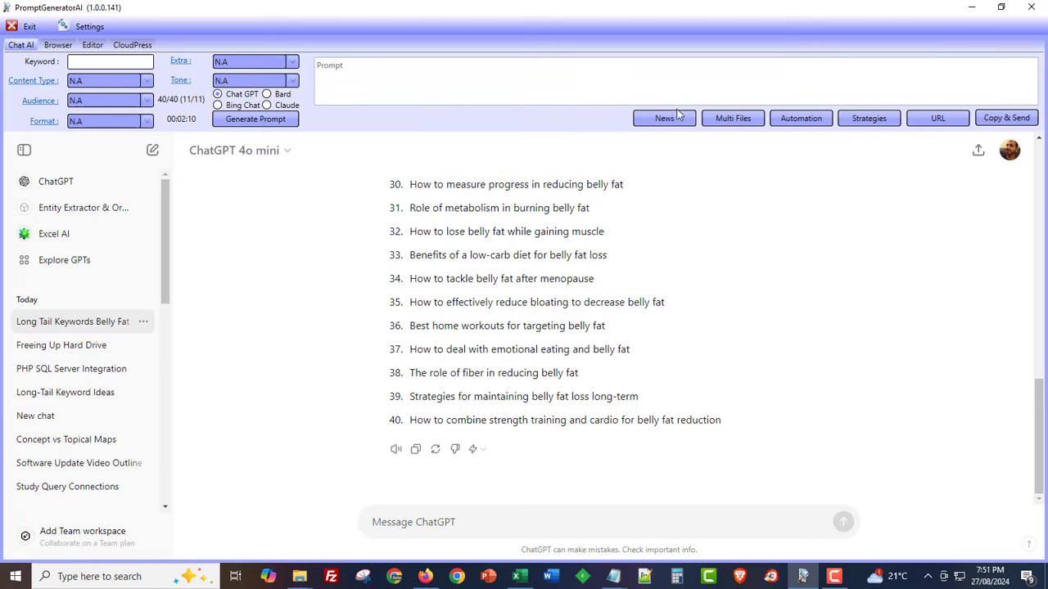
# Switch to Firefox, view the Facebook group's shared files, and return to the promptgeneratorai.com page to review the feature list
pyautogui.click(425, 576)
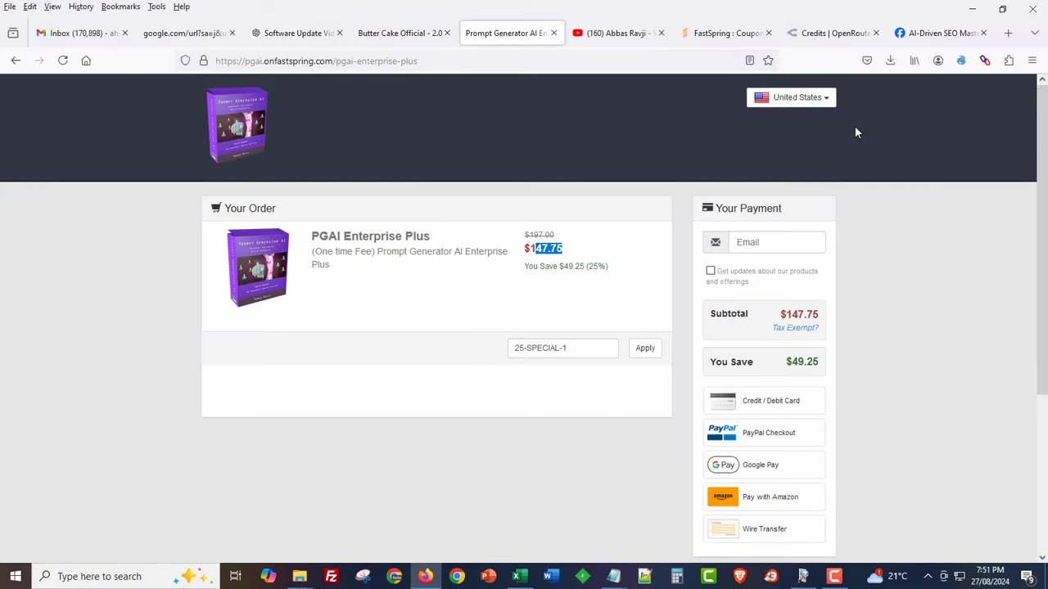
pyautogui.click(937, 37)
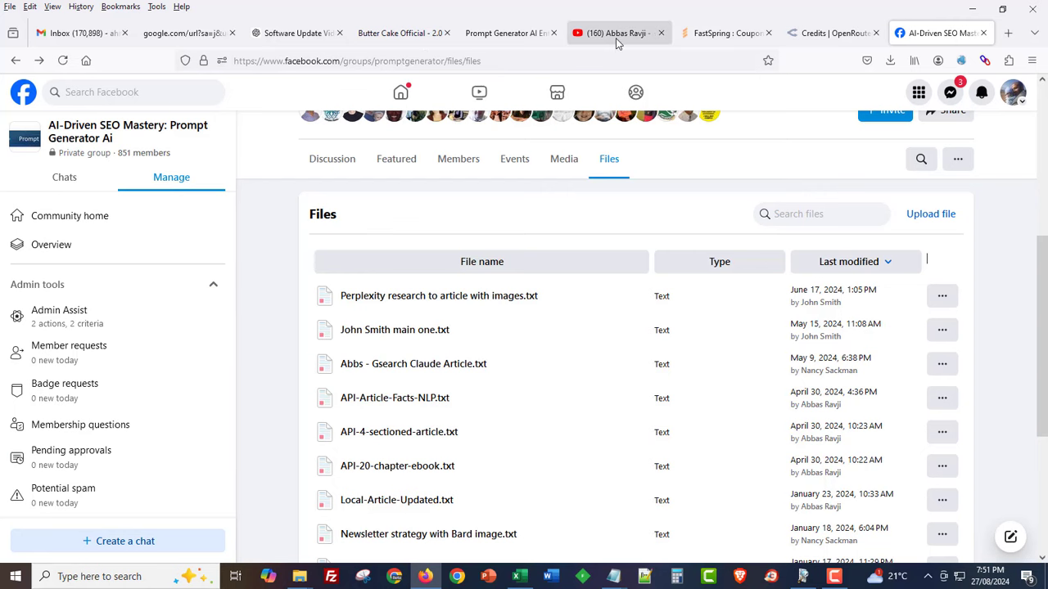
pyautogui.click(521, 33)
pyautogui.click(14, 61)
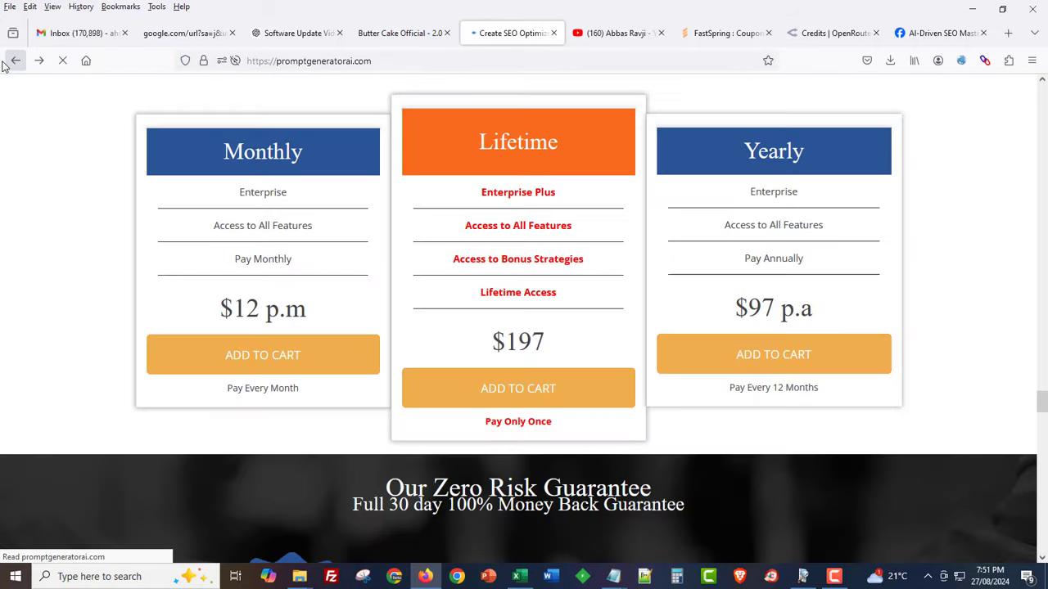
pyautogui.scroll(20, 401, 478)
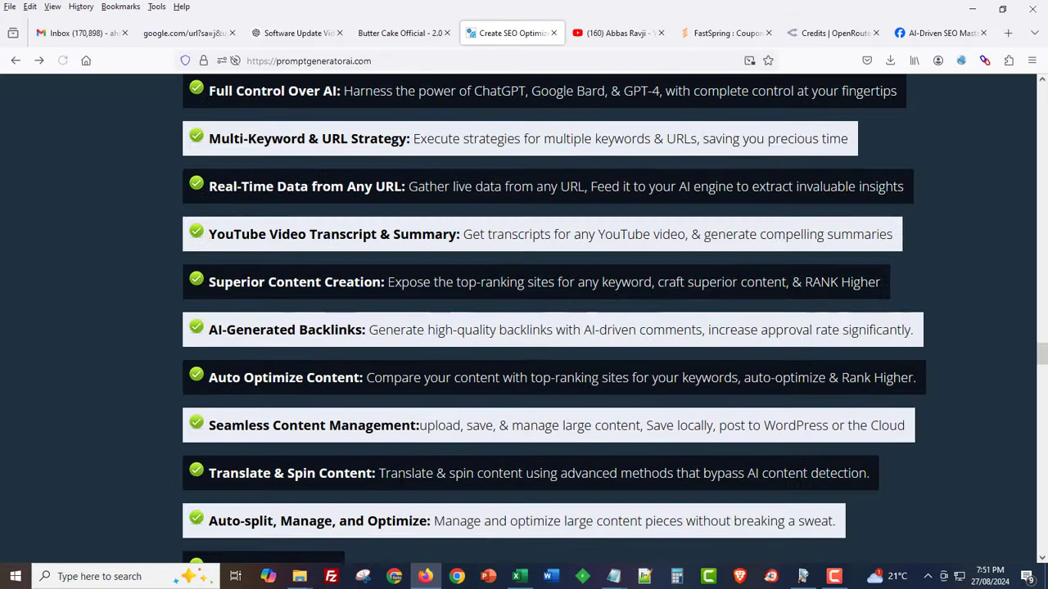